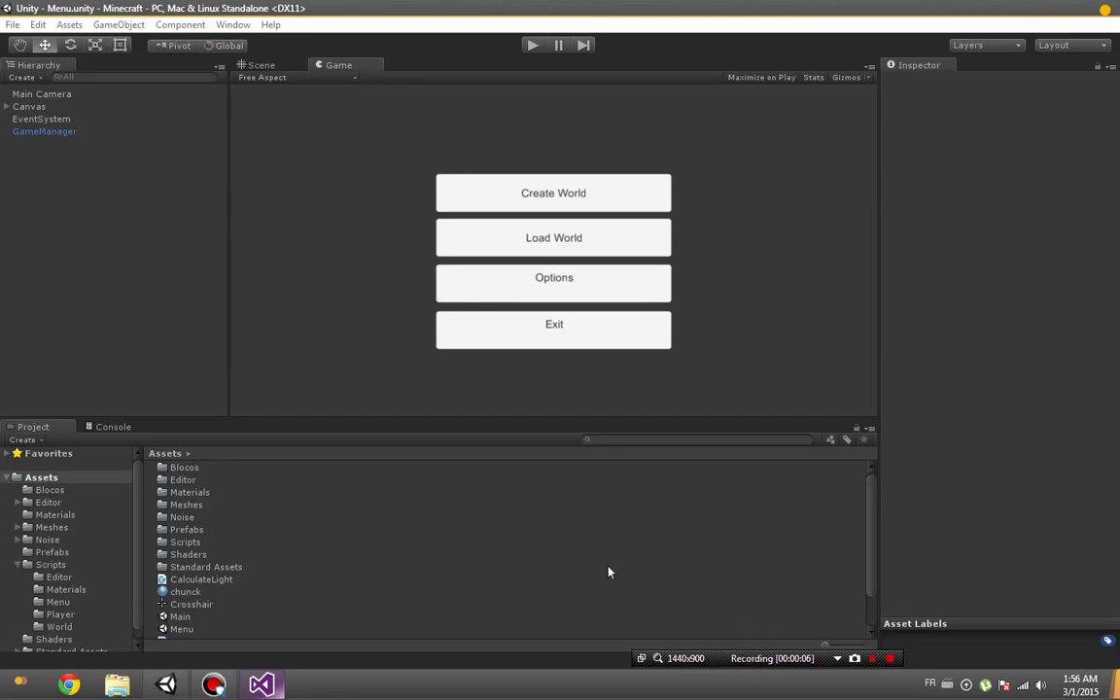
Navigate the Unity Project panel into the Assets/Scripts/World folder.
left_click(527, 394)
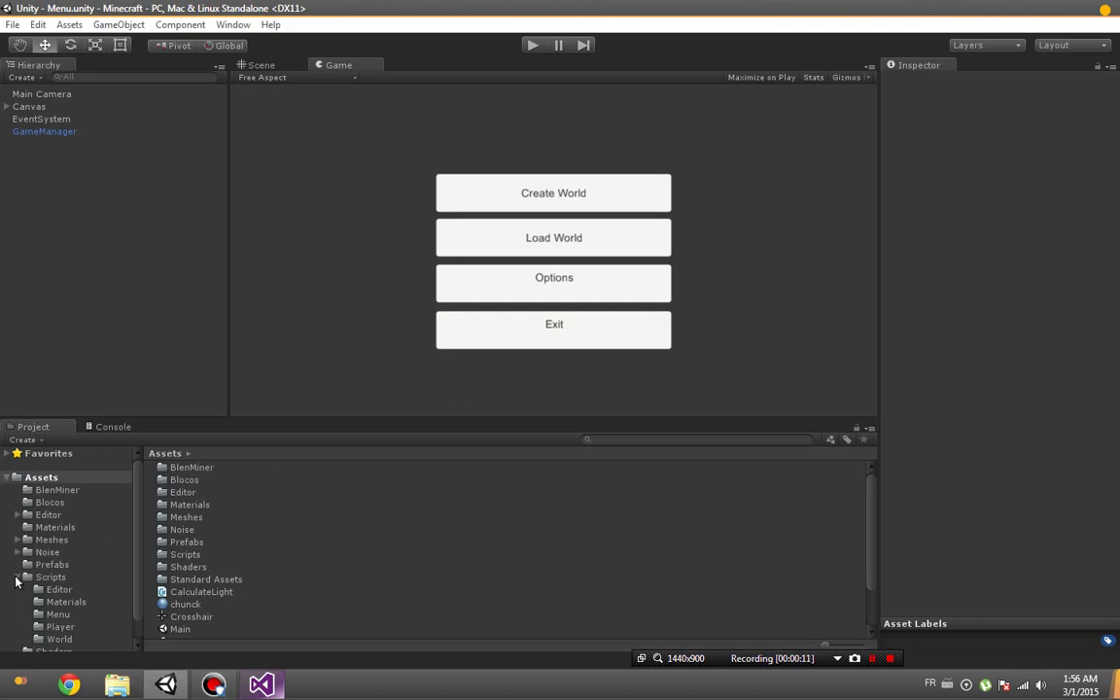
left_click(17, 579)
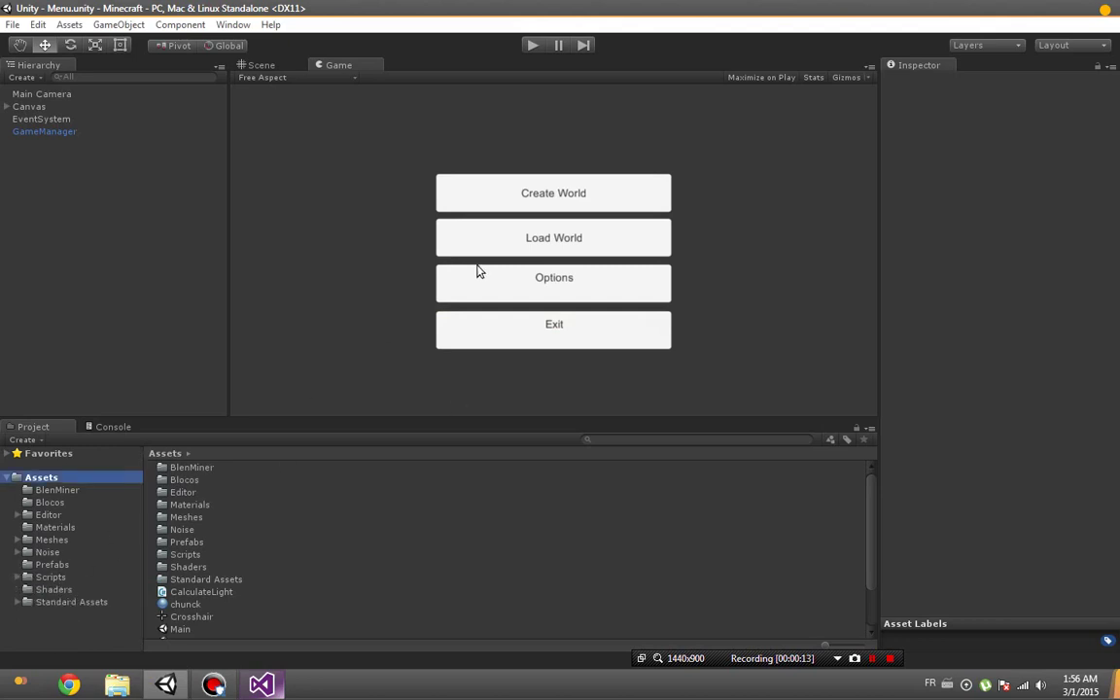
left_click(185, 258)
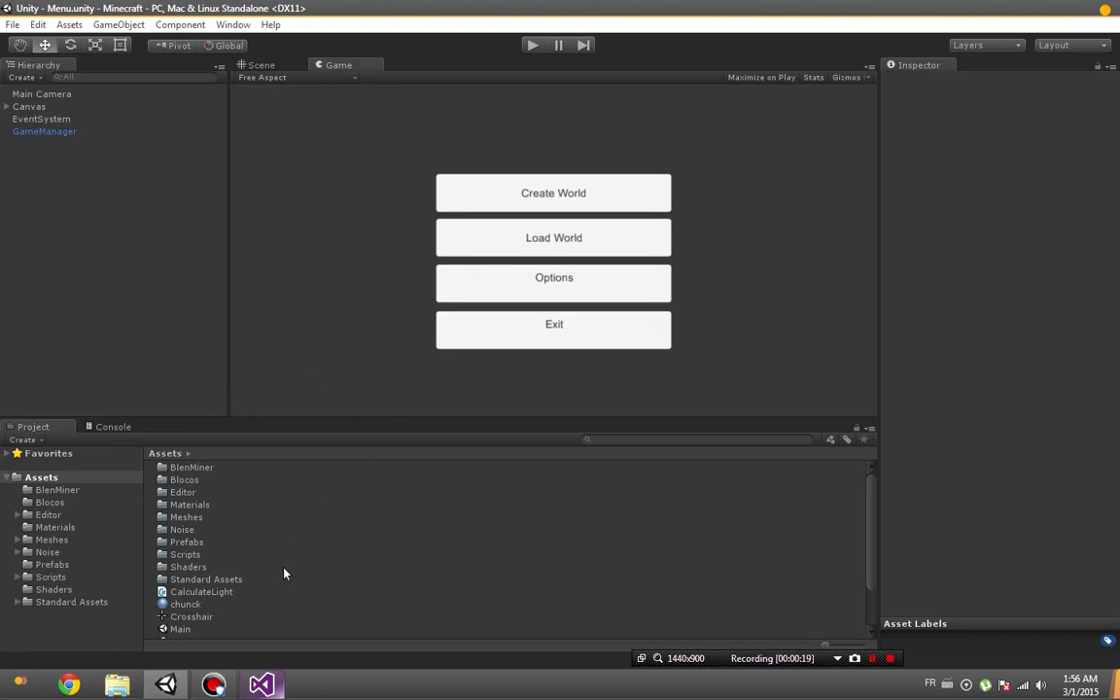
scroll(183, 583, "down", 2)
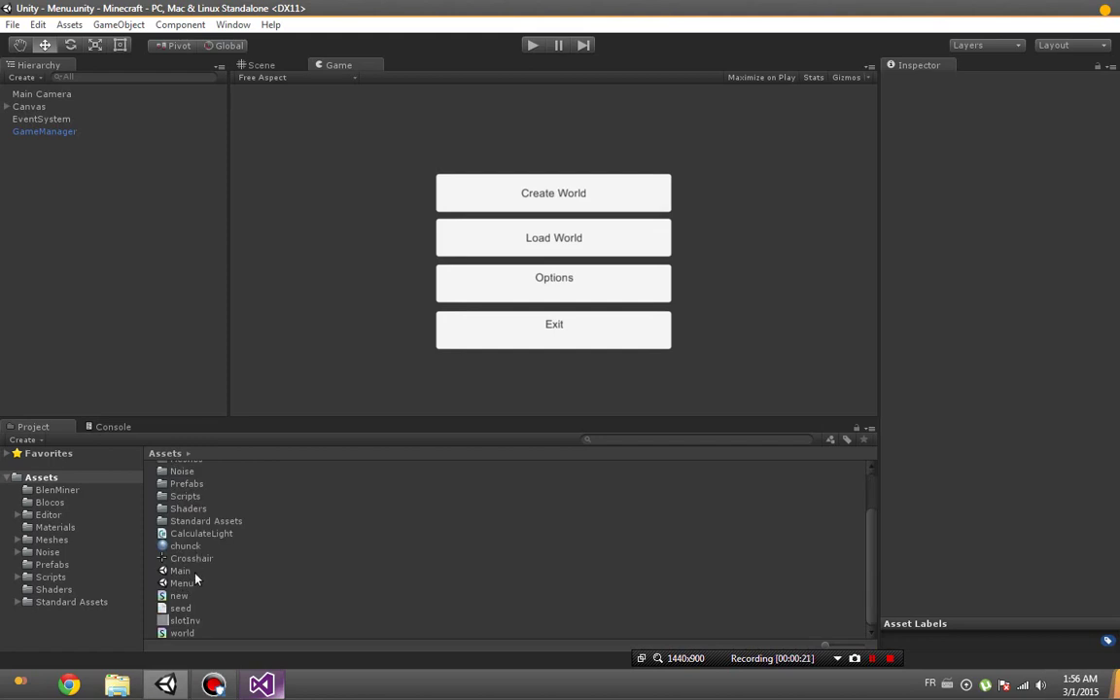
right_click(205, 562)
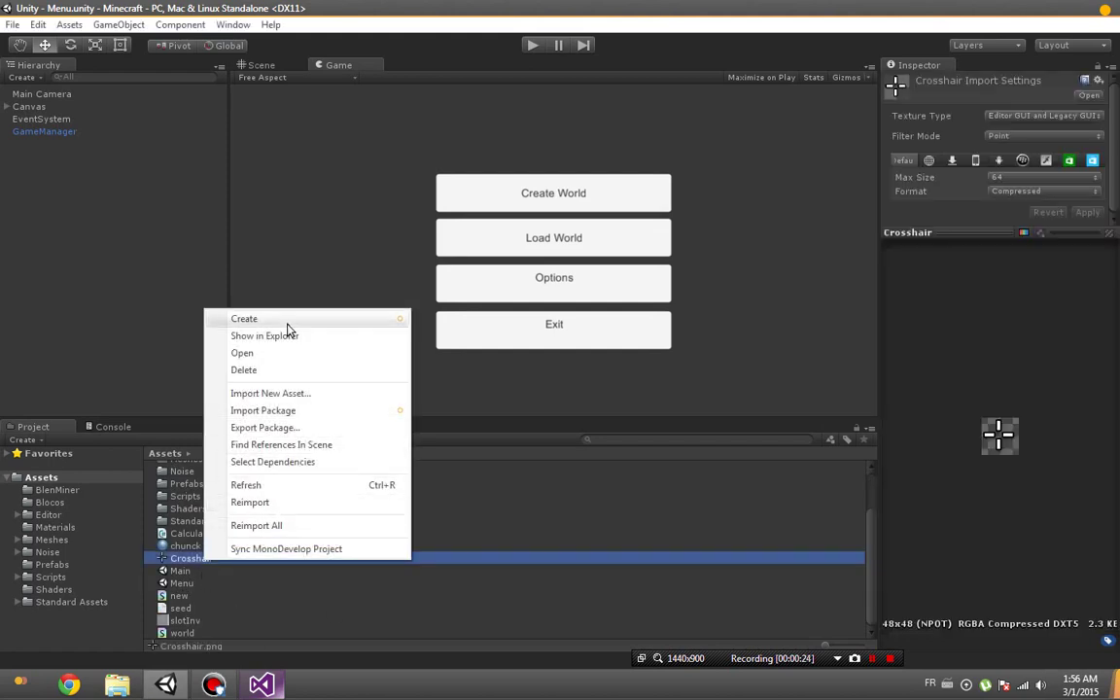
mouse_move(288, 321)
left_click(50, 564)
left_click(51, 577)
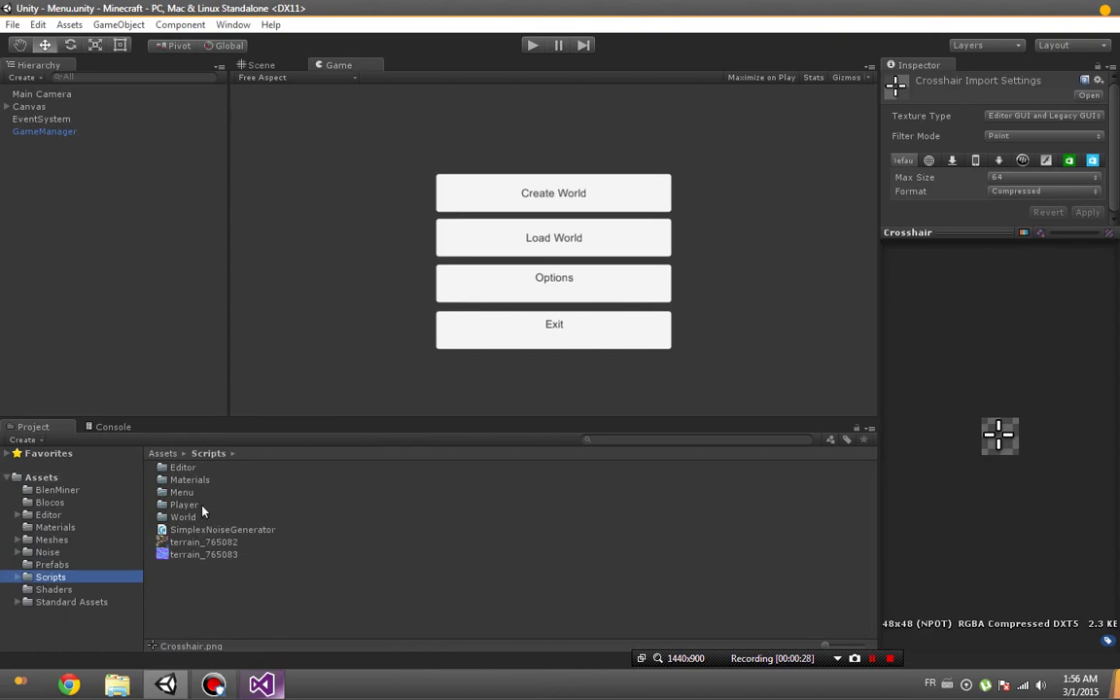
double_click(202, 517)
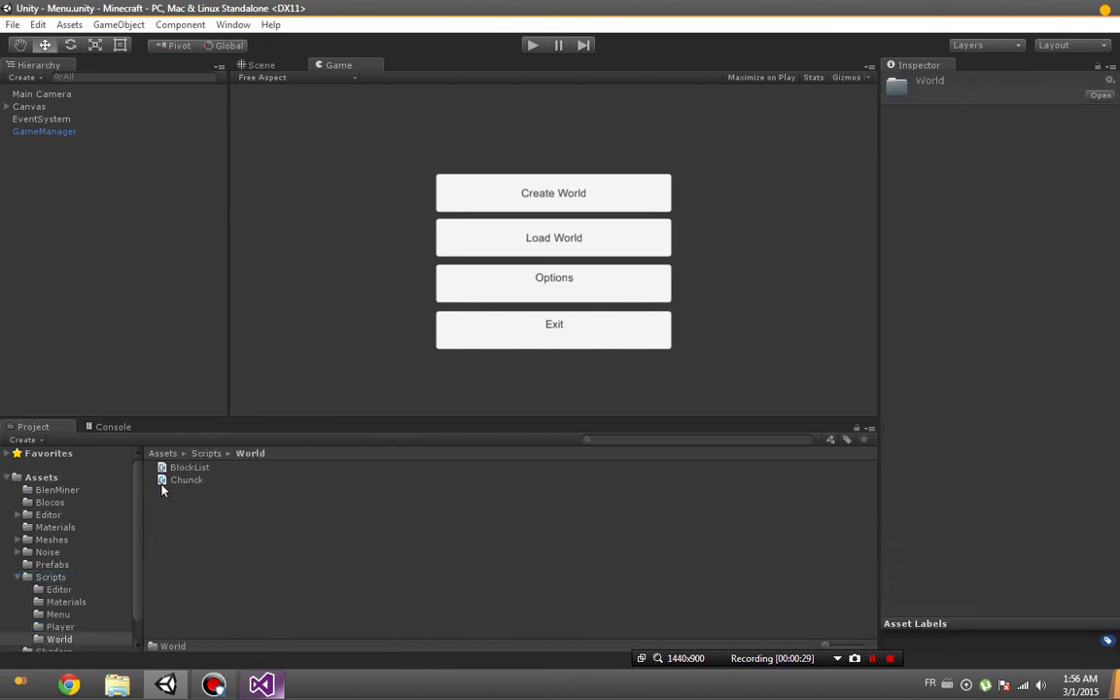
Create a new C# script named CubeDropGenerator in the World folder.
right_click(225, 538)
mouse_move(316, 301)
left_click(500, 336)
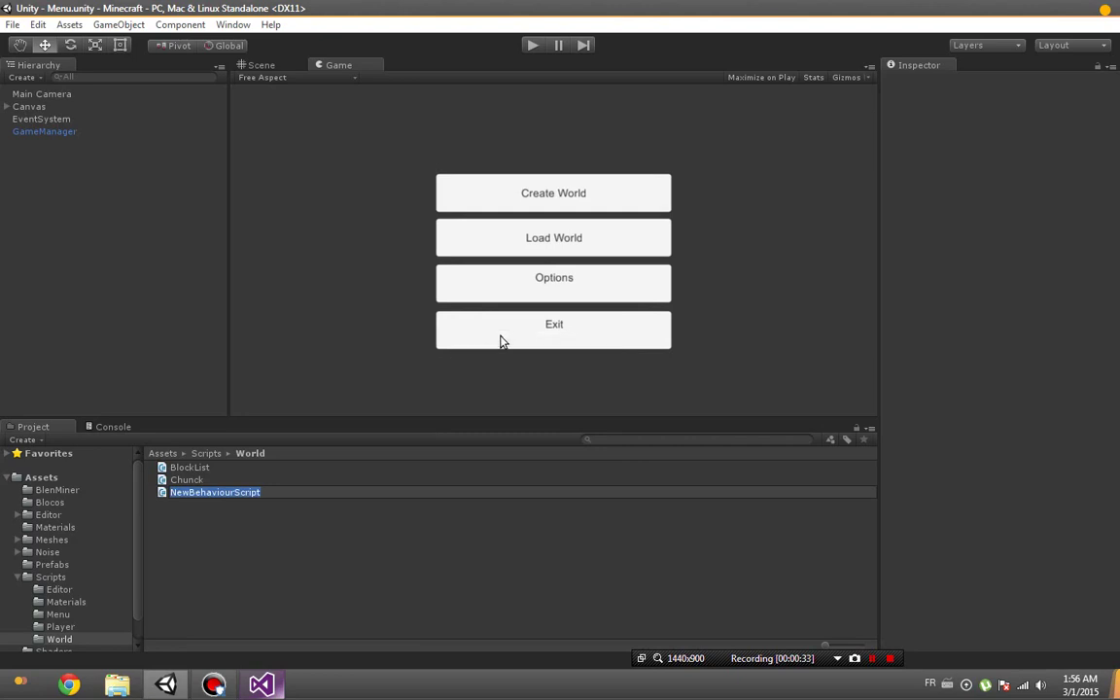
type("CubeDropGenerator")
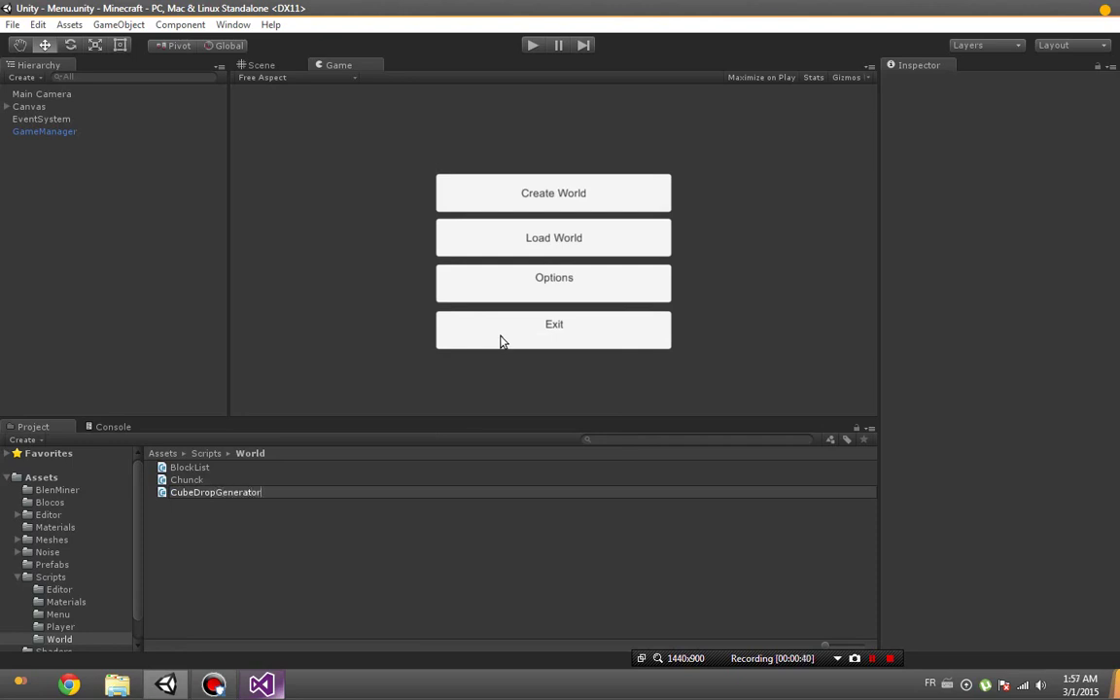
key("Return")
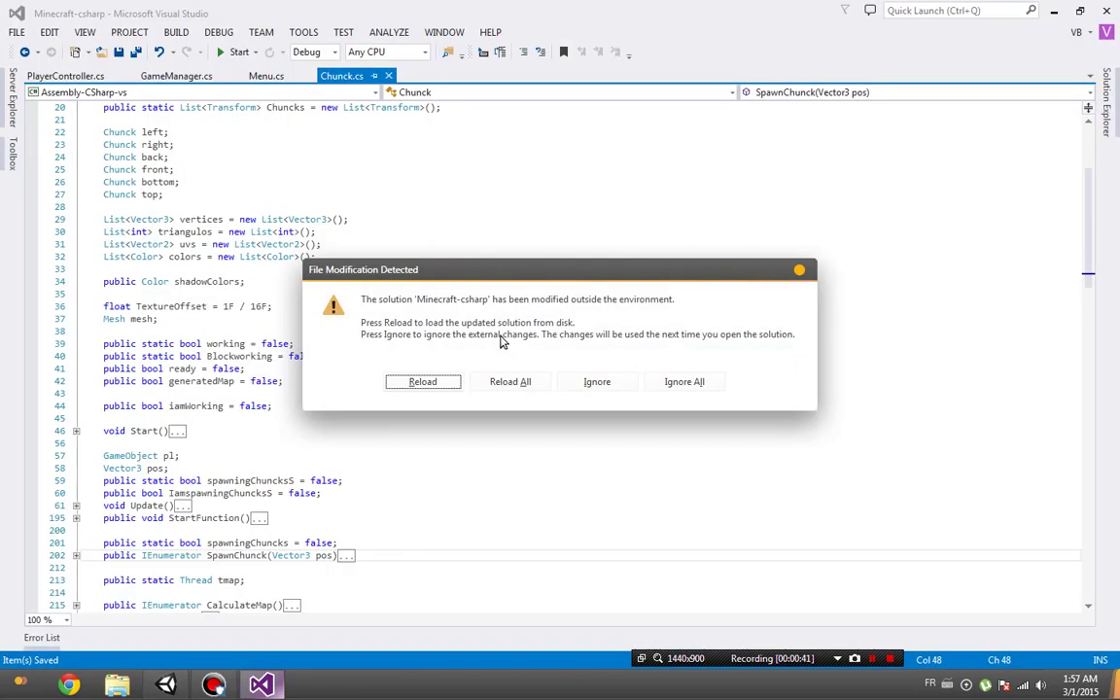
Reload the Visual Studio solution, close PlayerController, GameManager and Menu, and open CubeDropGenerator.
left_click(500, 382)
scroll(389, 341, "up", 3)
scroll(389, 340, "up", 1)
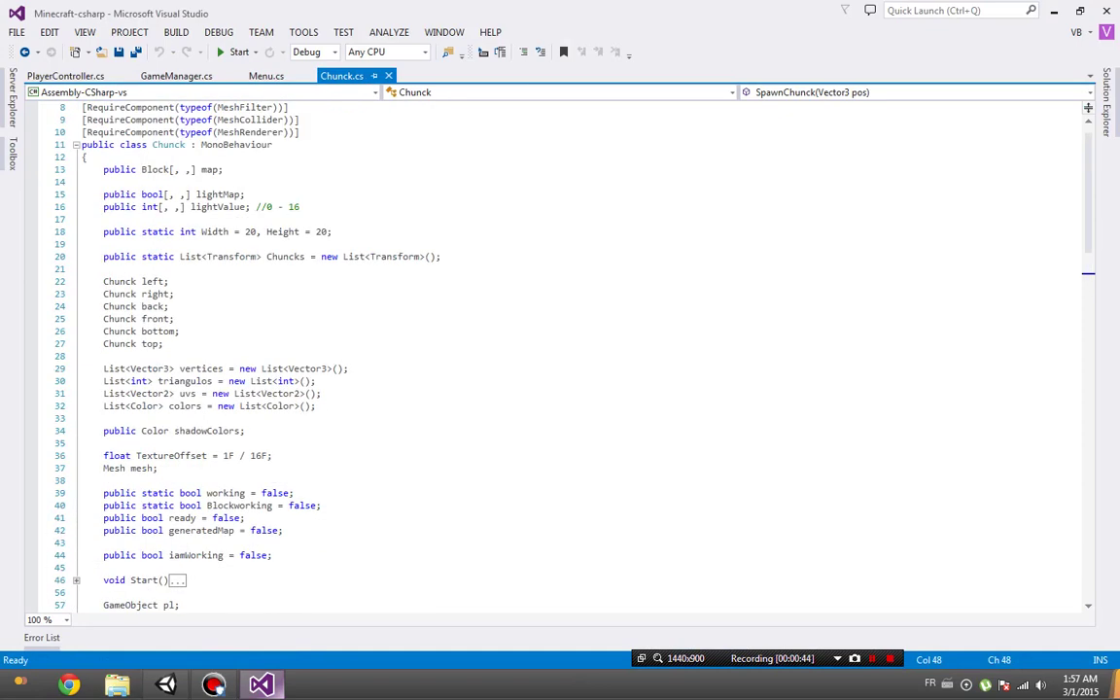
left_click_drag(317, 407, 104, 369)
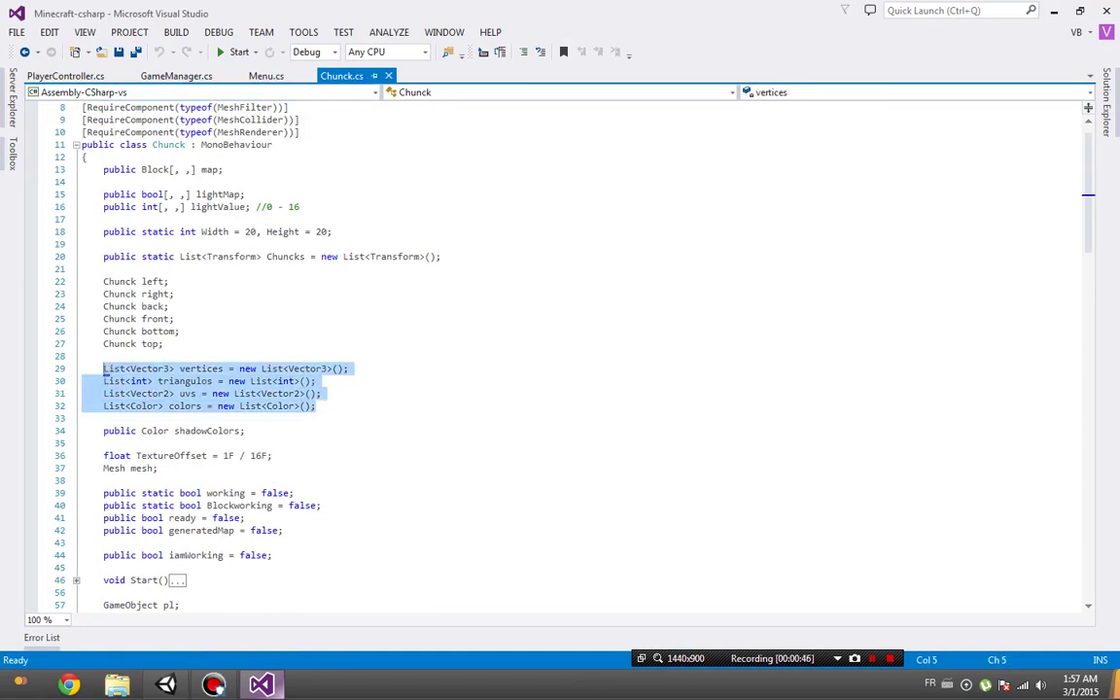
middle_click(59, 76)
middle_click(58, 76)
middle_click(58, 76)
key("alt+Tab")
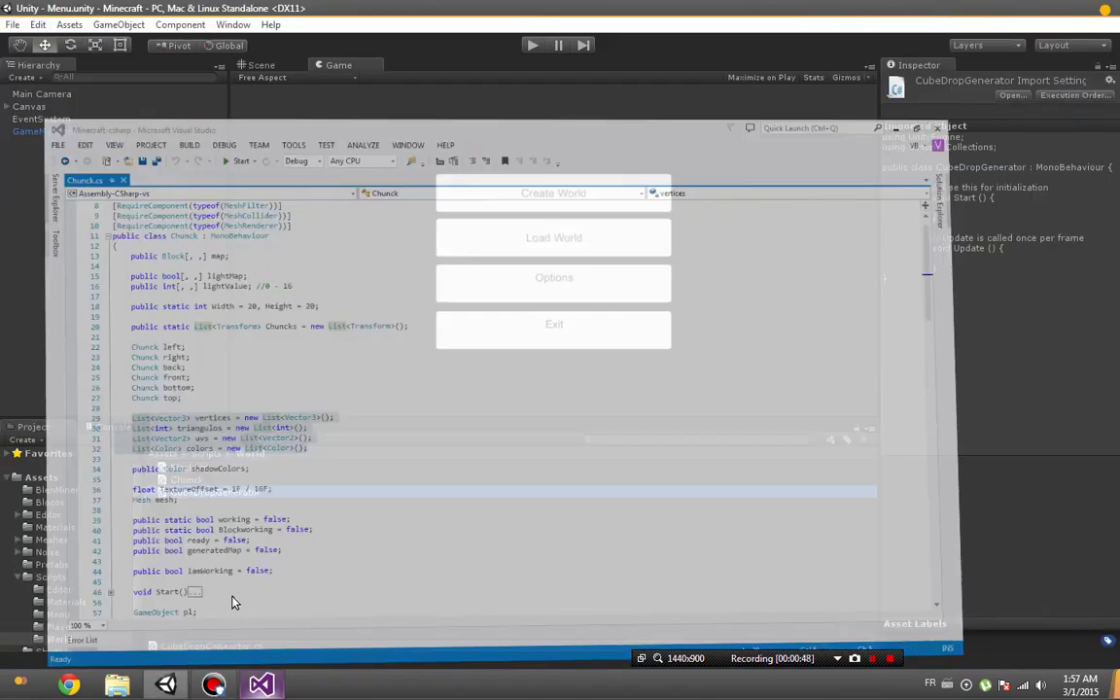
double_click(190, 446)
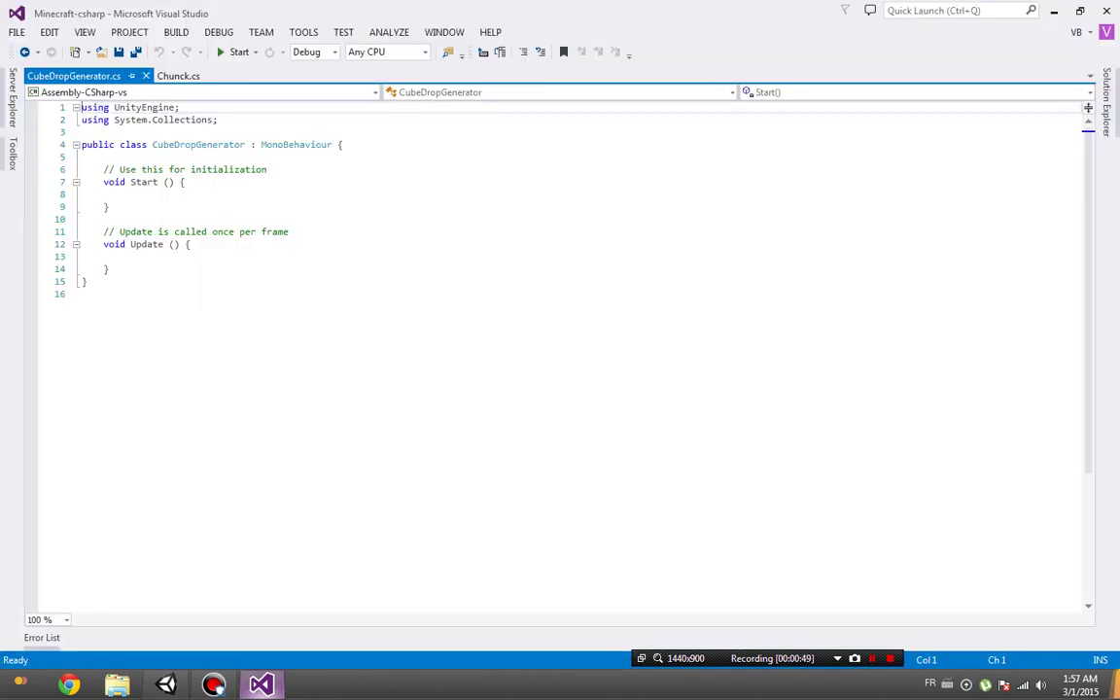
Replace the default Start and Update methods with the four pasted List declarations and save.
left_click_drag(110, 269, 104, 157)
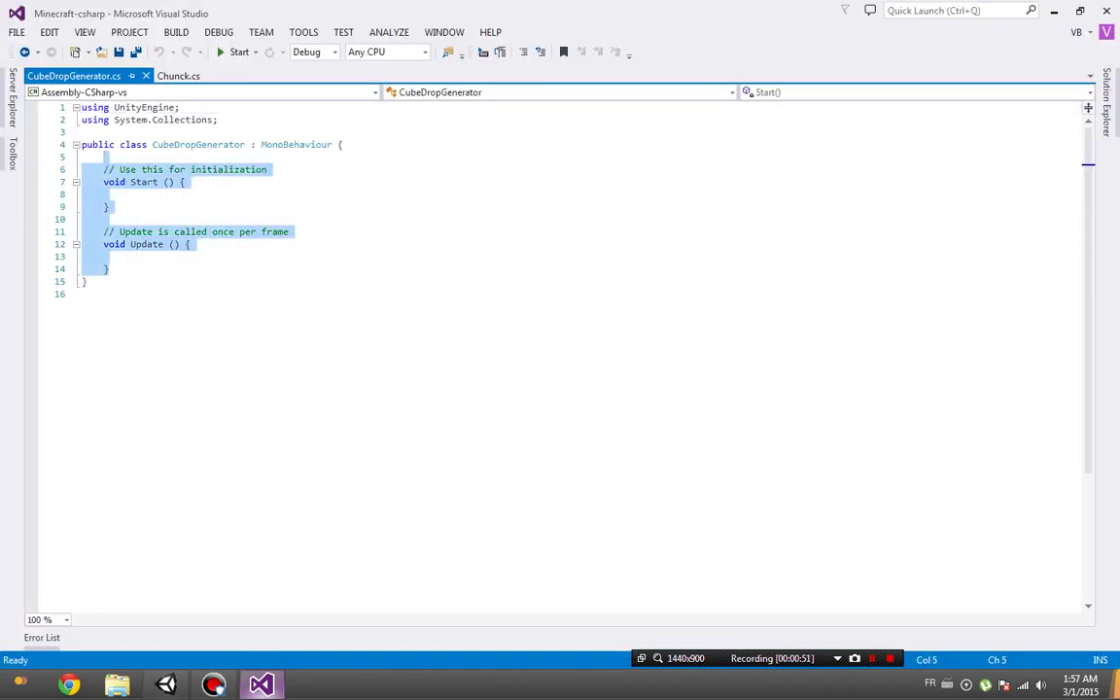
key("BackSpace")
left_click(336, 144)
key("Return")
key("Down")
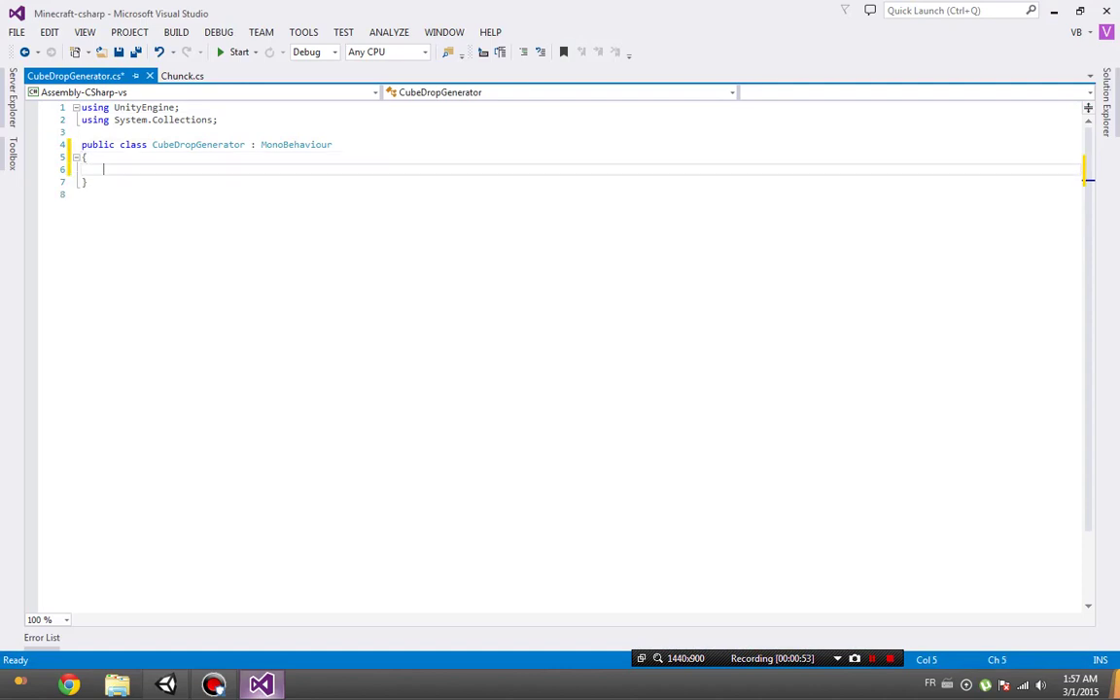
type("List<Vector3> vertices = new List<Vector3>();     List<int> triangulos = new List<int>();     List<Vector2> uvs = new List<Vector2>();     List<Color> colors = new List<Color>();")
key("Return")
key("Return")
key("ctrl+s")
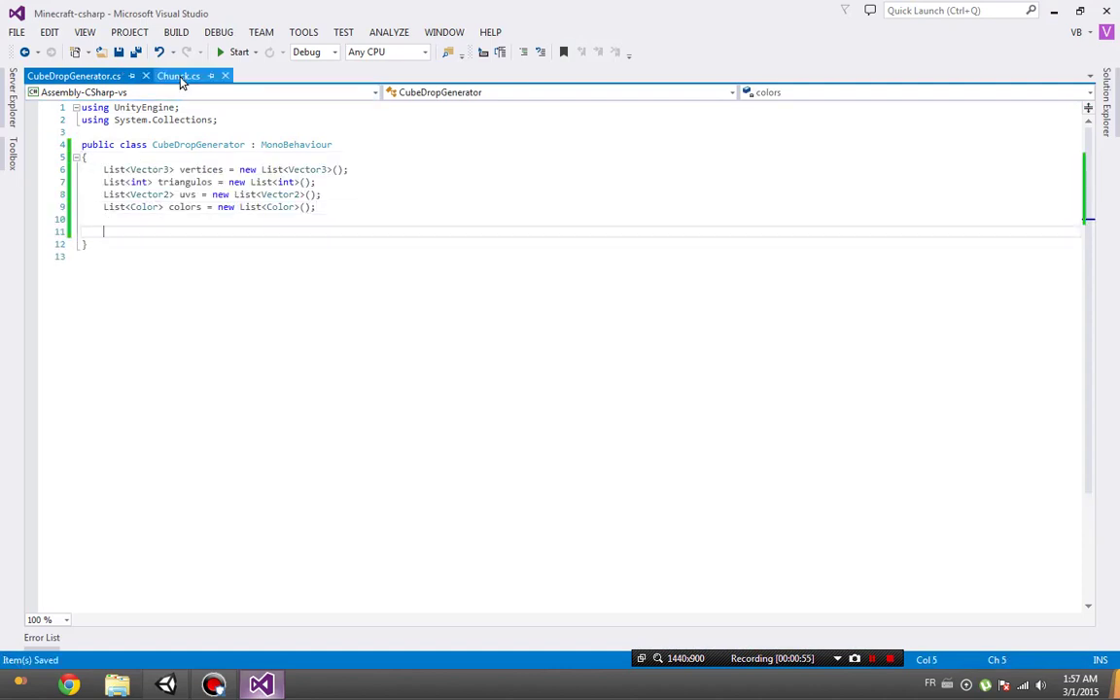
Copy Chunck.cs's three RequireComponent attributes above the CubeDropGenerator class.
left_click(178, 77)
left_click_drag(301, 157, 38, 131)
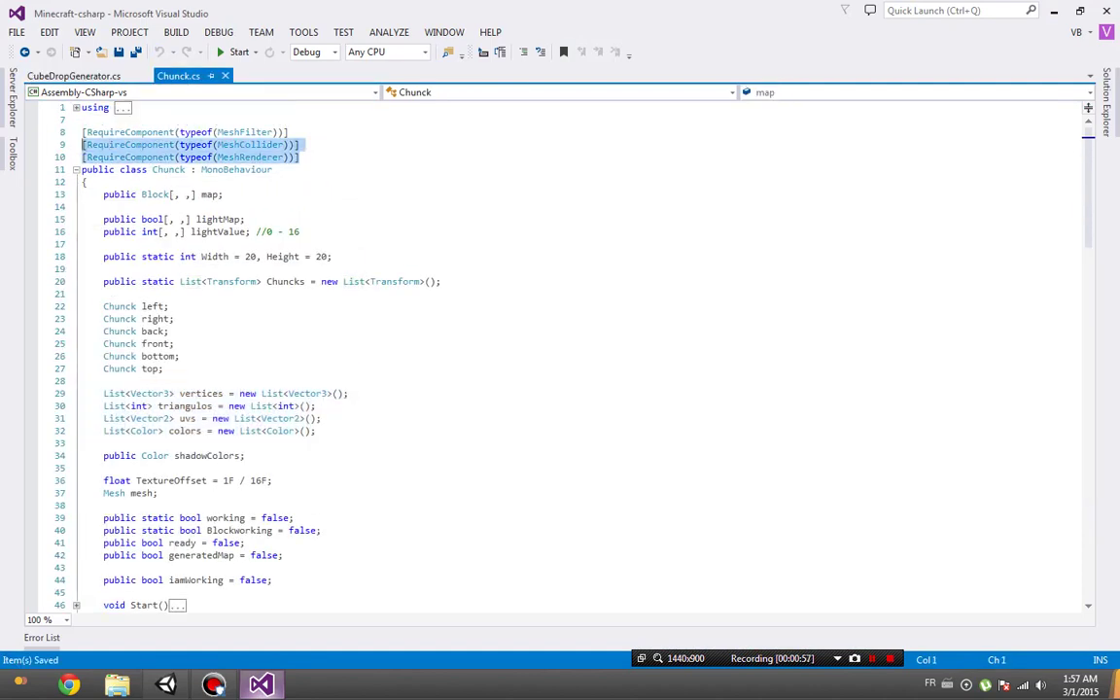
left_click(73, 76)
left_click(168, 120)
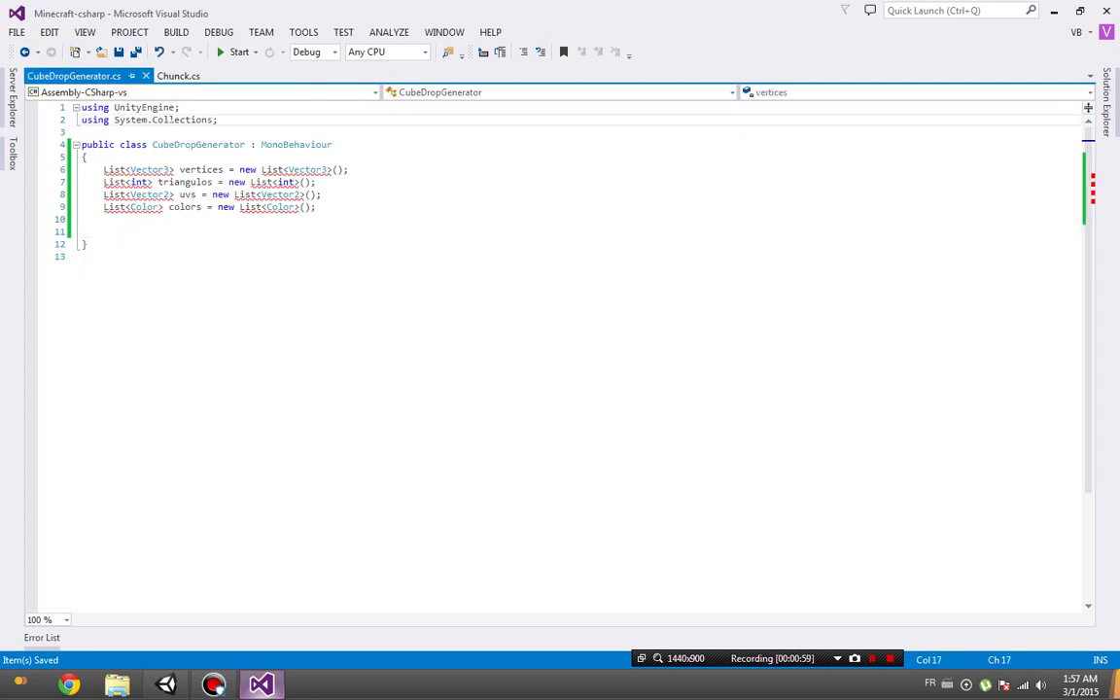
key("Down")
key("Return")
type("[RequireComponent(typeof(MeshFilter))] [RequireComponent(typeof(MeshCollider))] [RequireComponent(typeof(MeshRenderer))]")
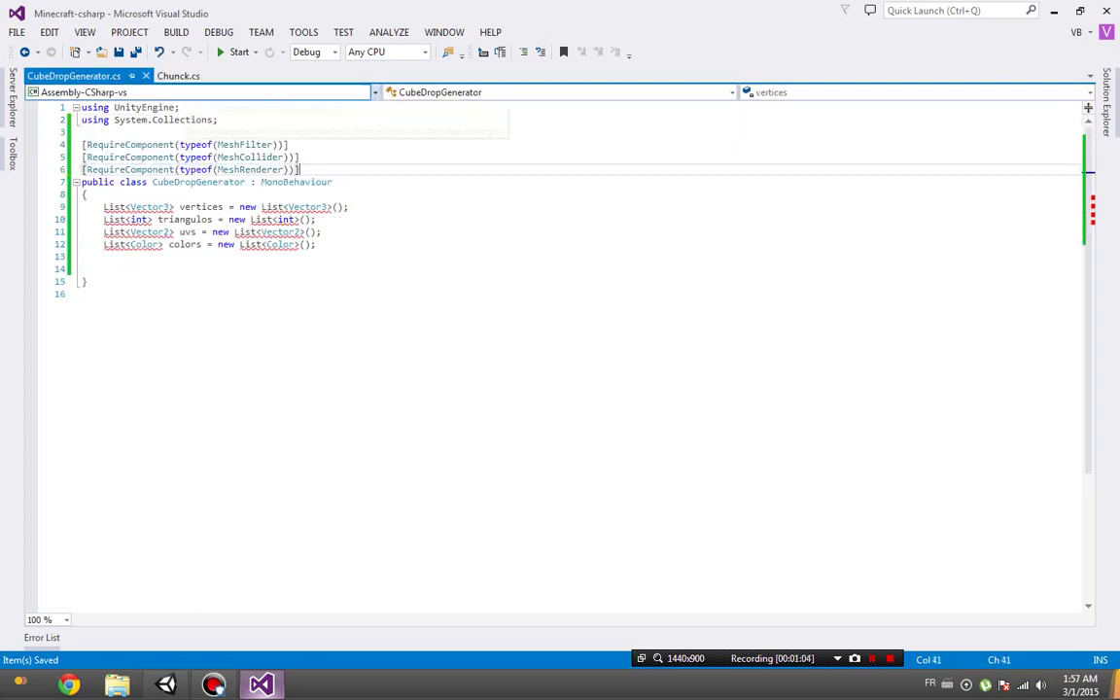
Change the MeshCollider requirement to BoxCollider, keeping MeshFilter, and save the script.
double_click(243, 144)
key("BackSpace")
type("Box")
key("Tab")
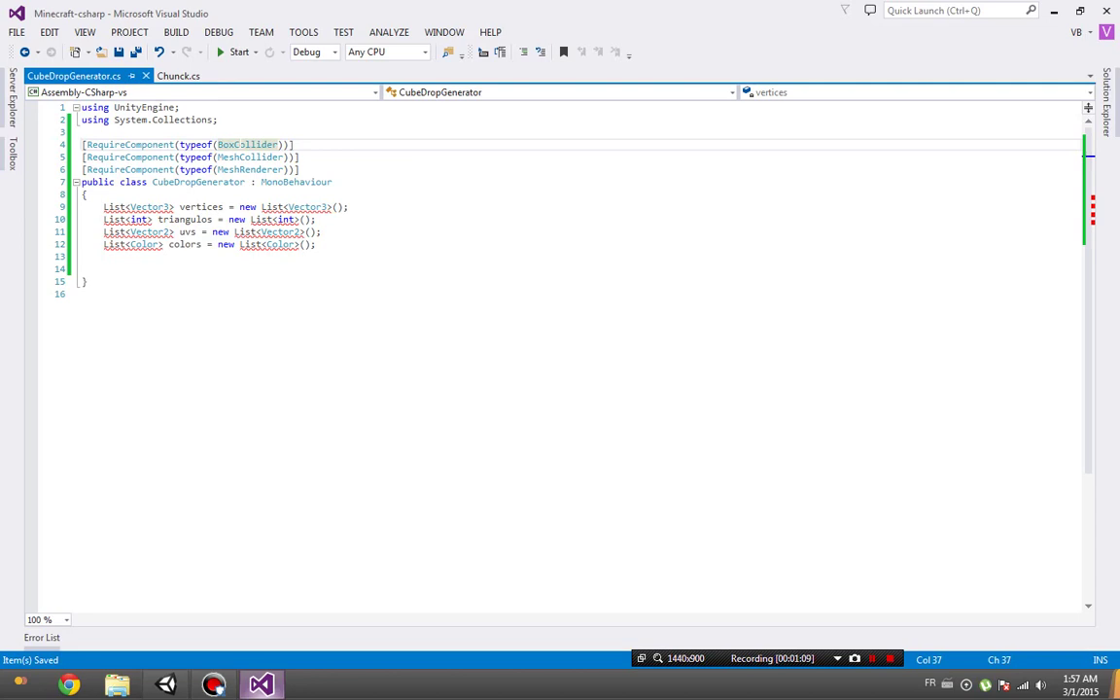
key("ctrl+z")
key("ctrl+z")
key("ctrl+z")
double_click(250, 157)
type("Box")
key("Tab")
key("ctrl+s")
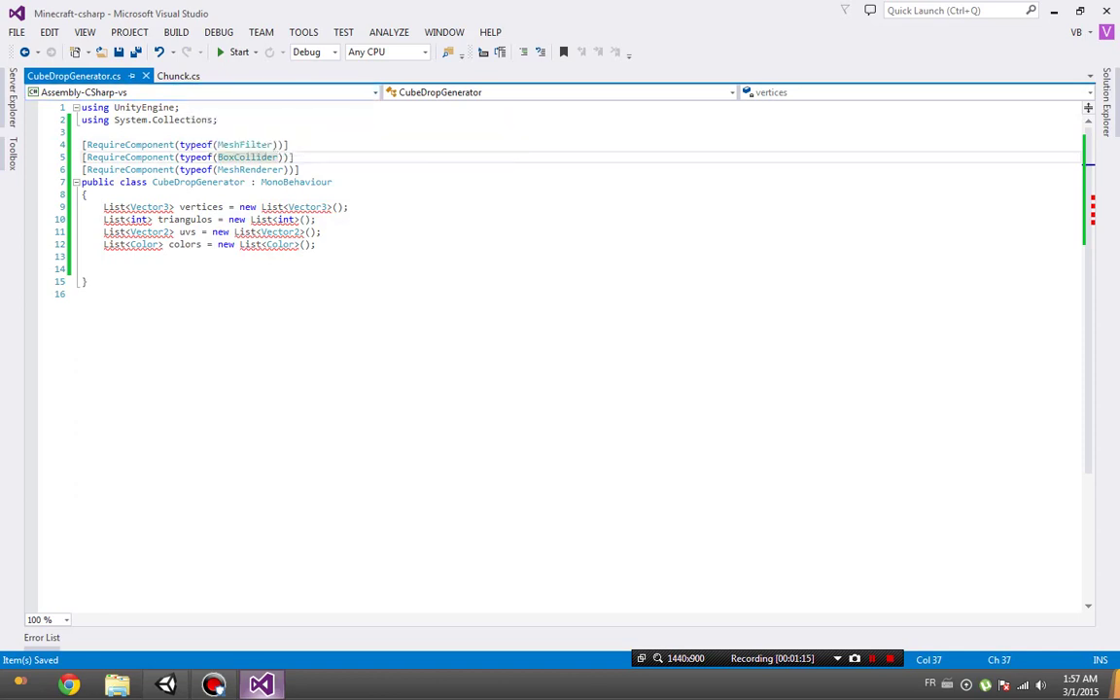
double_click(248, 157)
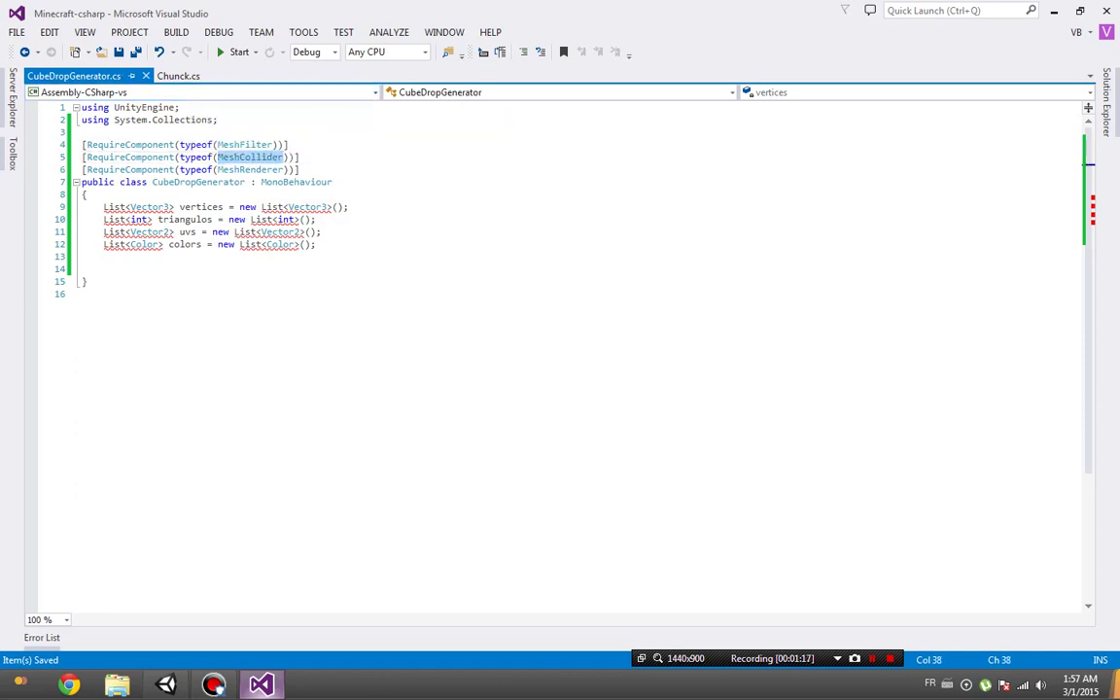
left_click(178, 76)
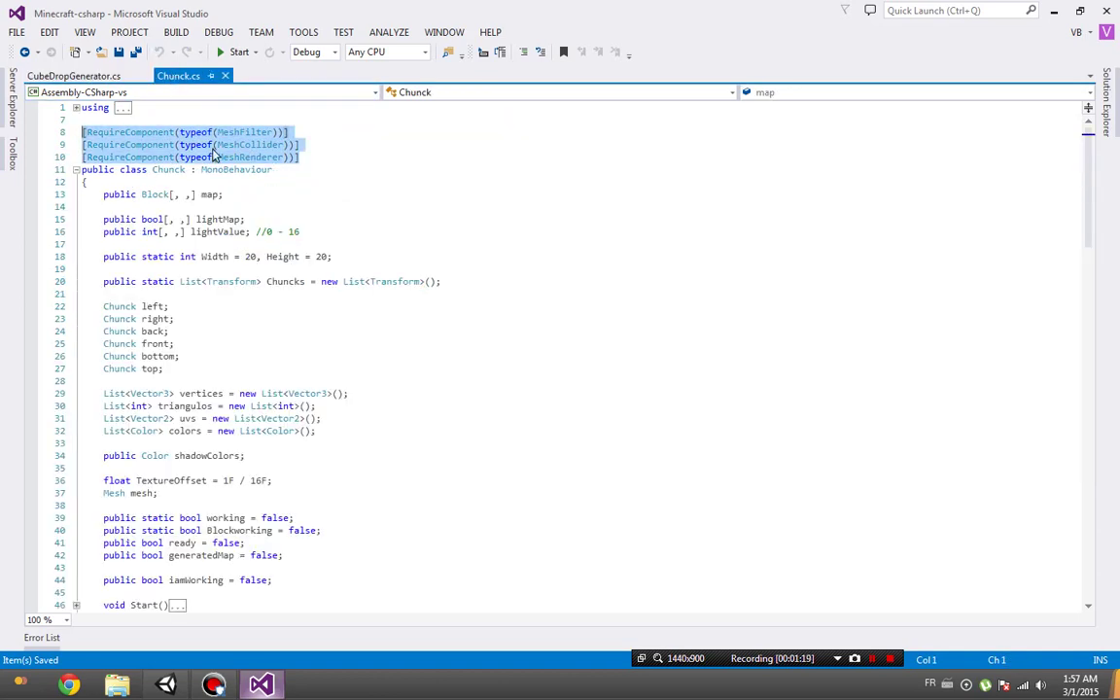
Copy the six AddCube face methods from Chunck.cs into the CubeDropGenerator class.
key("Down")
key("End")
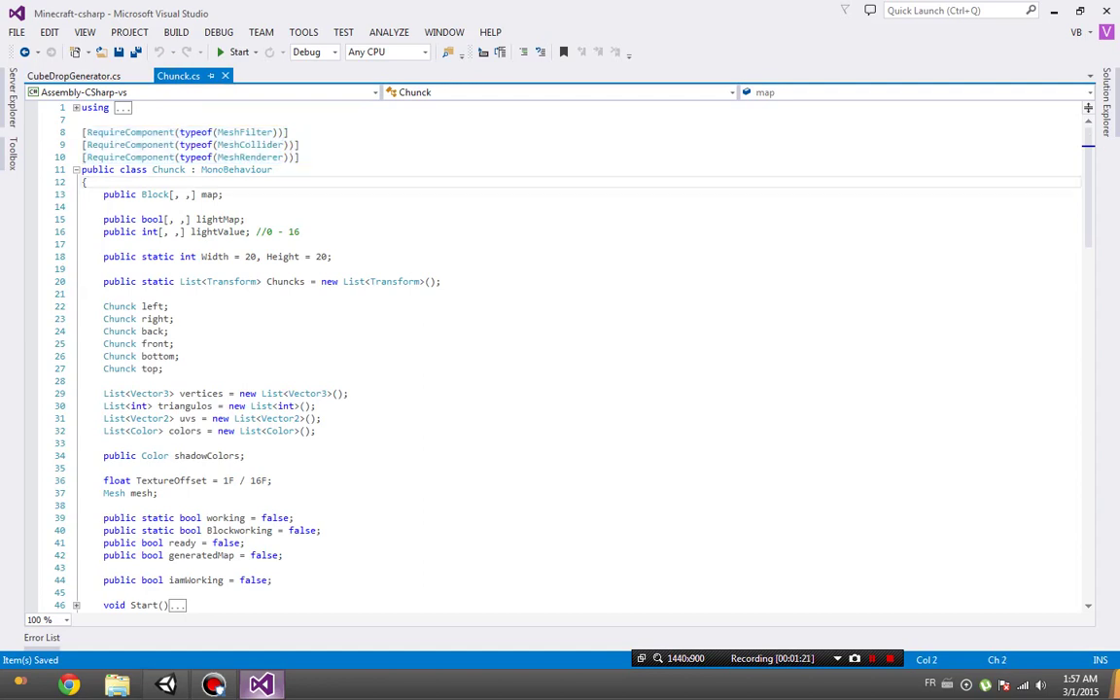
scroll(515, 350, "down", 1)
scroll(516, 350, "down", 1)
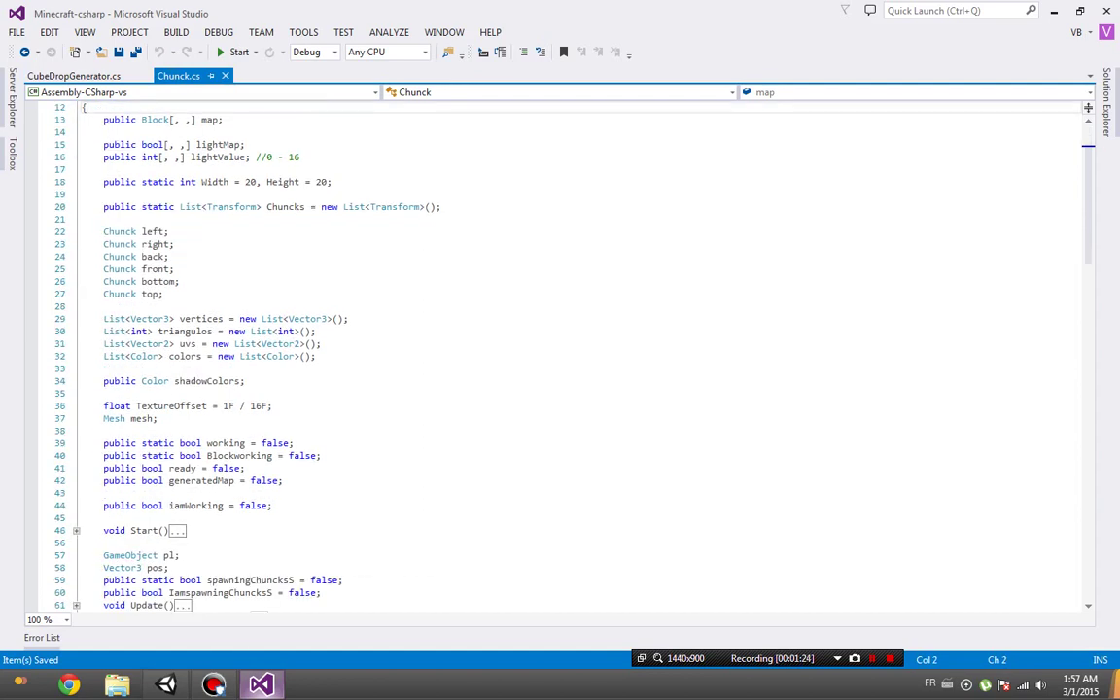
scroll(564, 360, "down", 3)
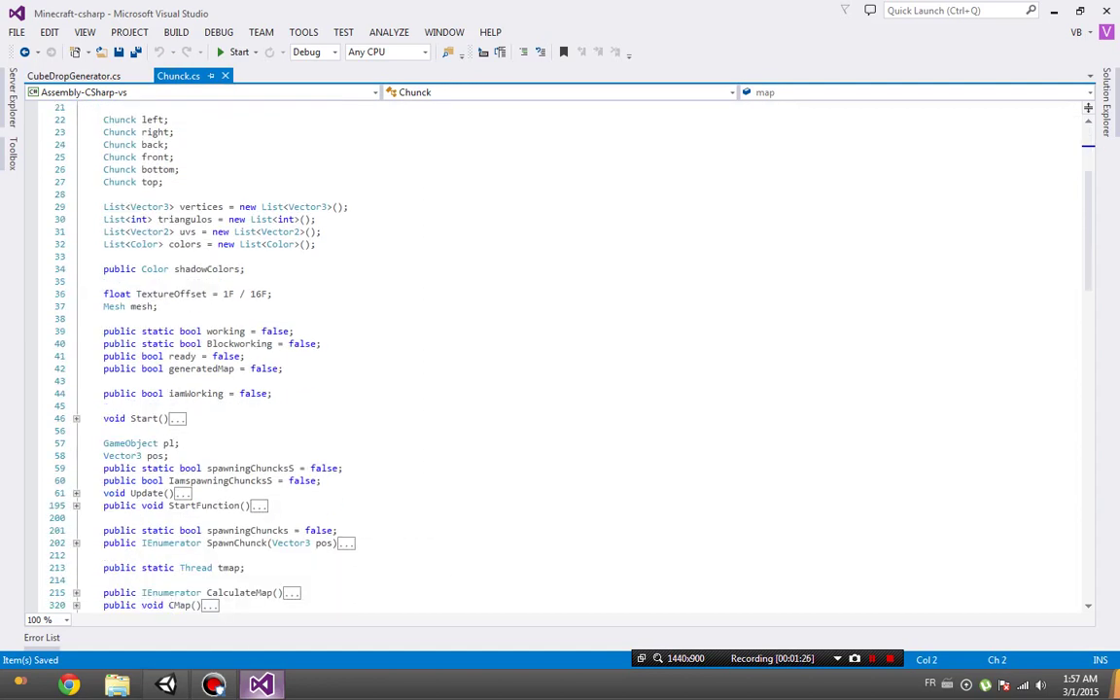
scroll(564, 360, "down", 2)
scroll(564, 359, "down", 3)
scroll(563, 360, "down", 3)
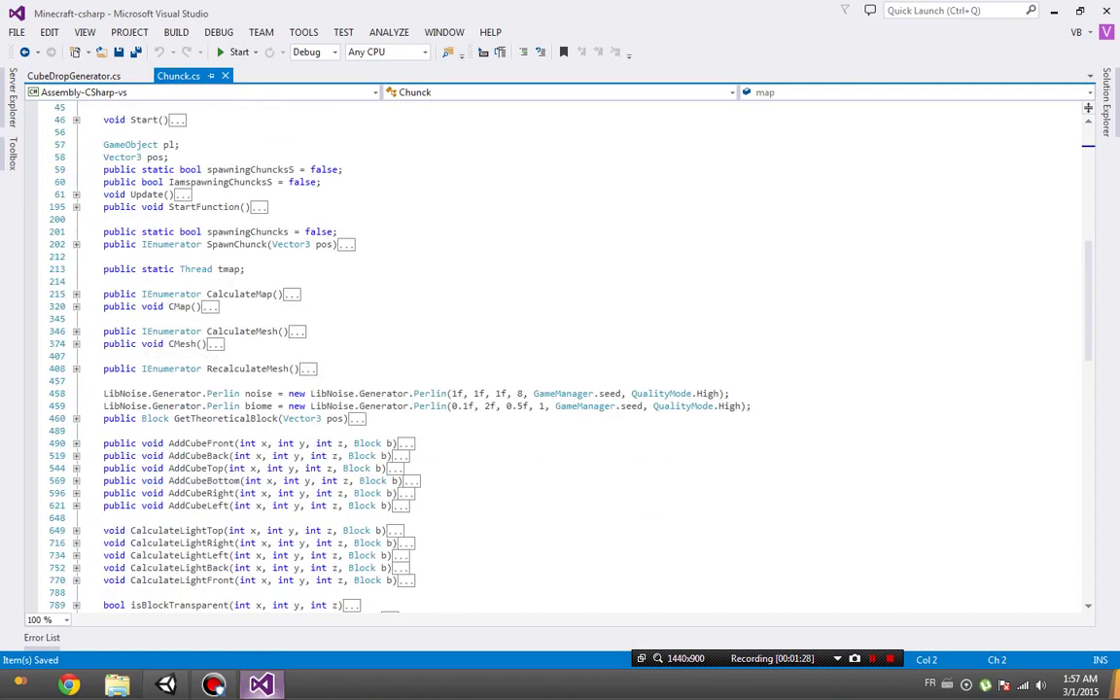
scroll(564, 360, "down", 2)
left_click_drag(413, 431, 76, 369)
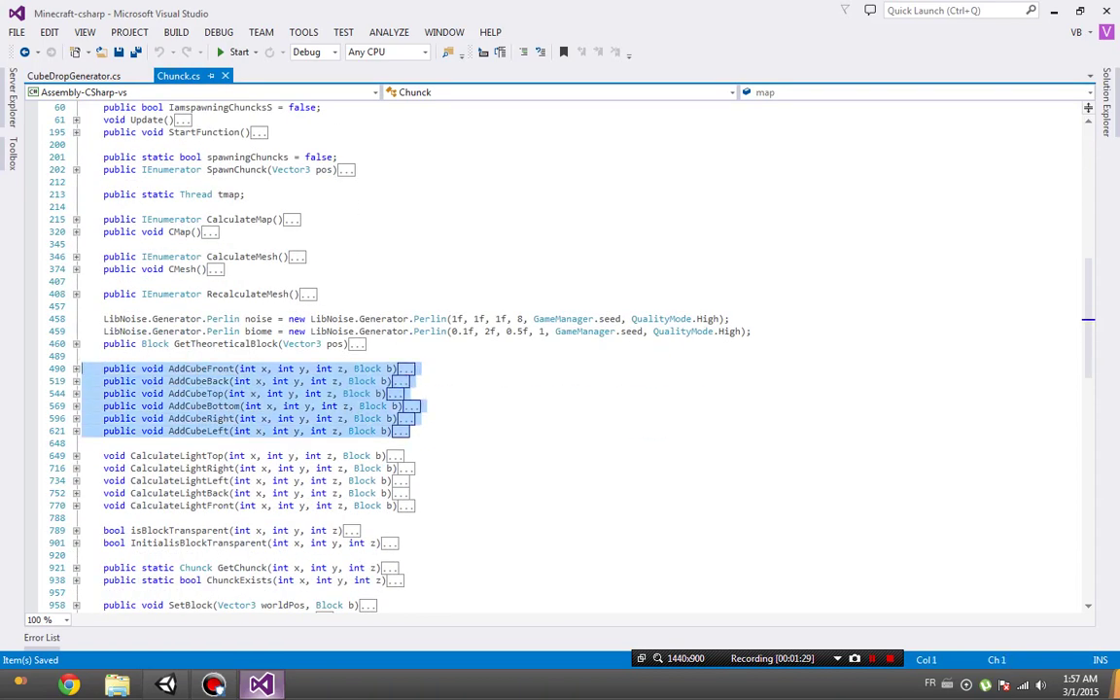
left_click(77, 76)
left_click(104, 268)
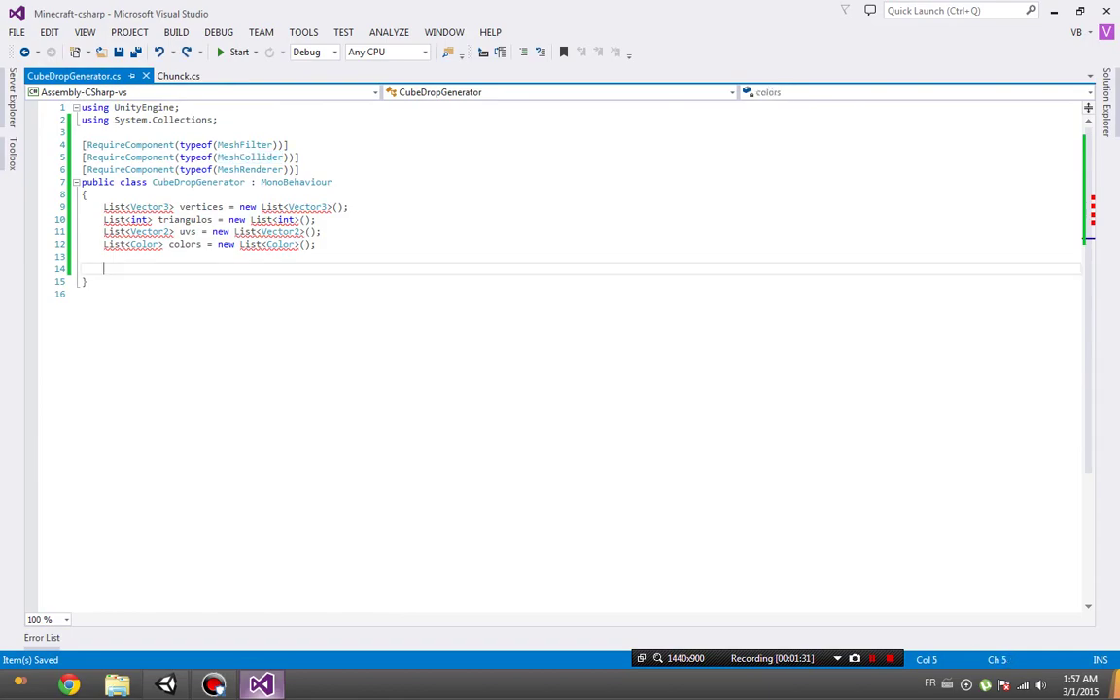
key("ctrl+v")
Collapse the code to definitions, add a using System.Collections.Generic line, and save.
scroll(564, 360, "up", 10)
scroll(564, 360, "up", 10)
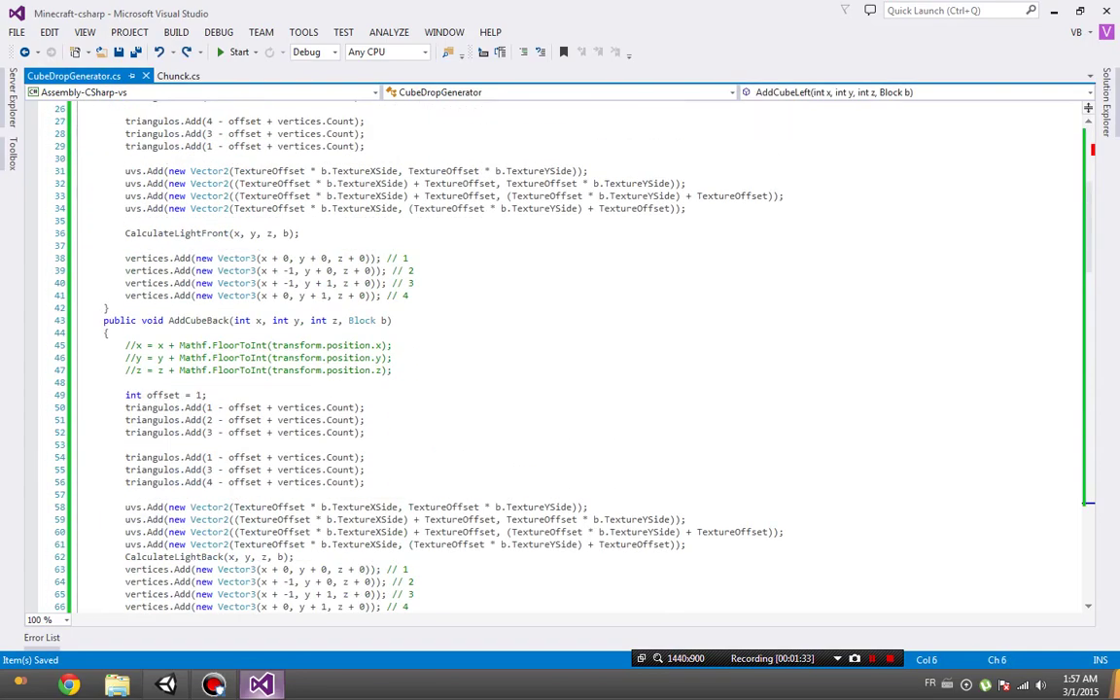
scroll(564, 359, "up", 15)
key("ctrl+m")
key("ctrl+o")
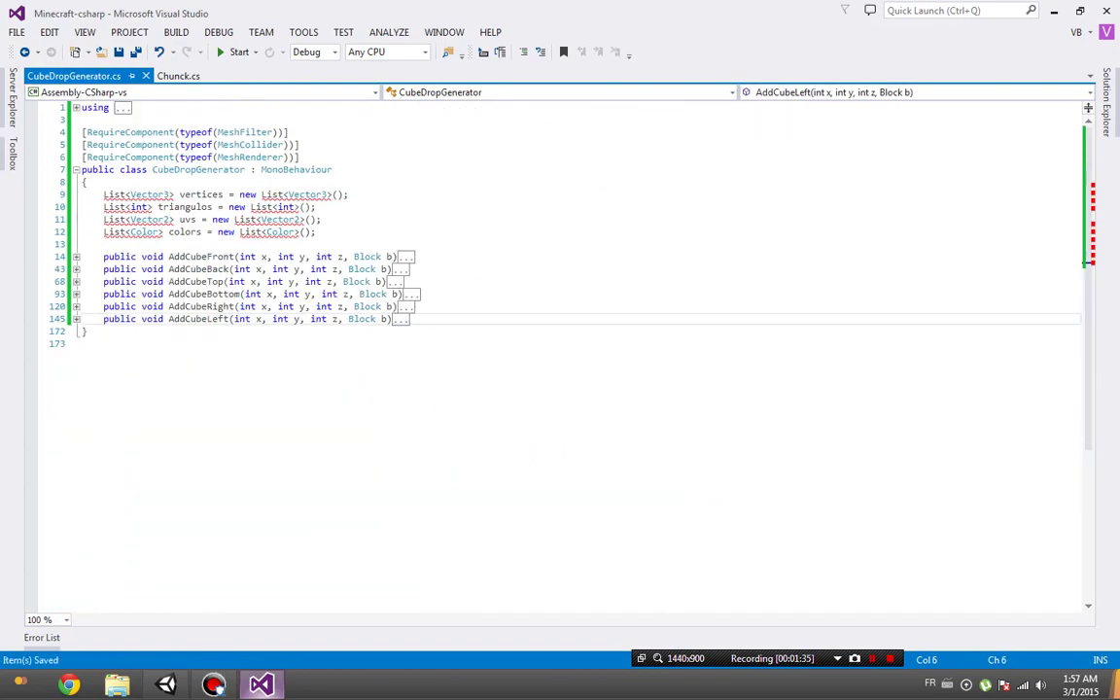
key("ctrl+m")
key("ctrl+m")
key("Down")
key("End")
key("ctrl+c")
key("ctrl+v")
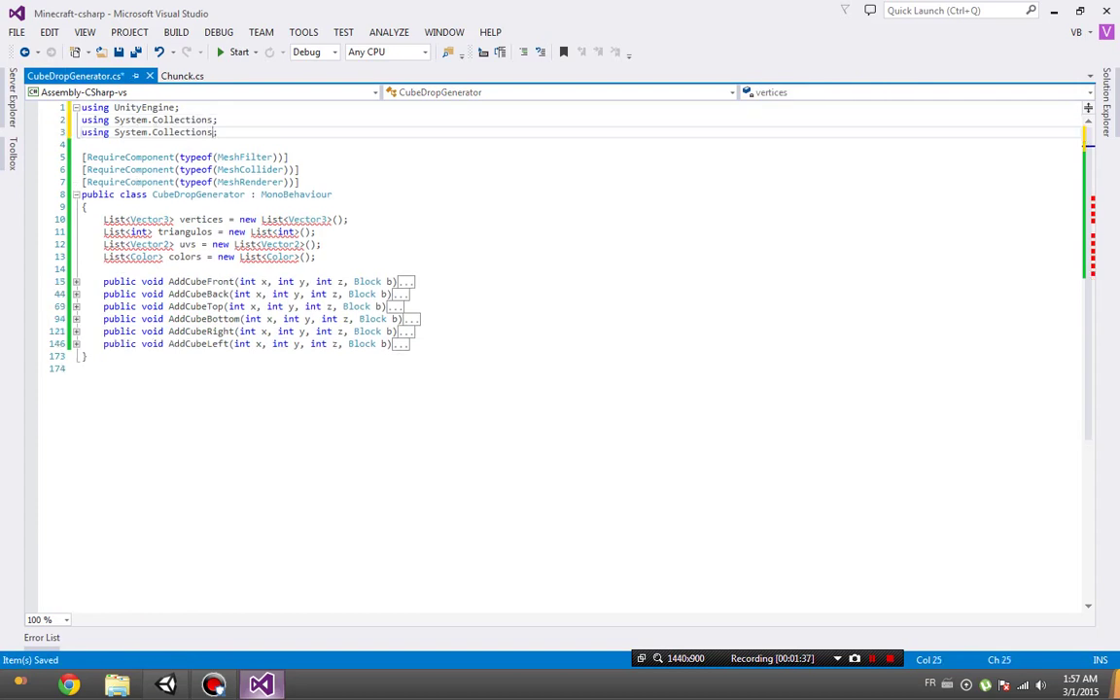
type(".Generic")
key("ctrl+s")
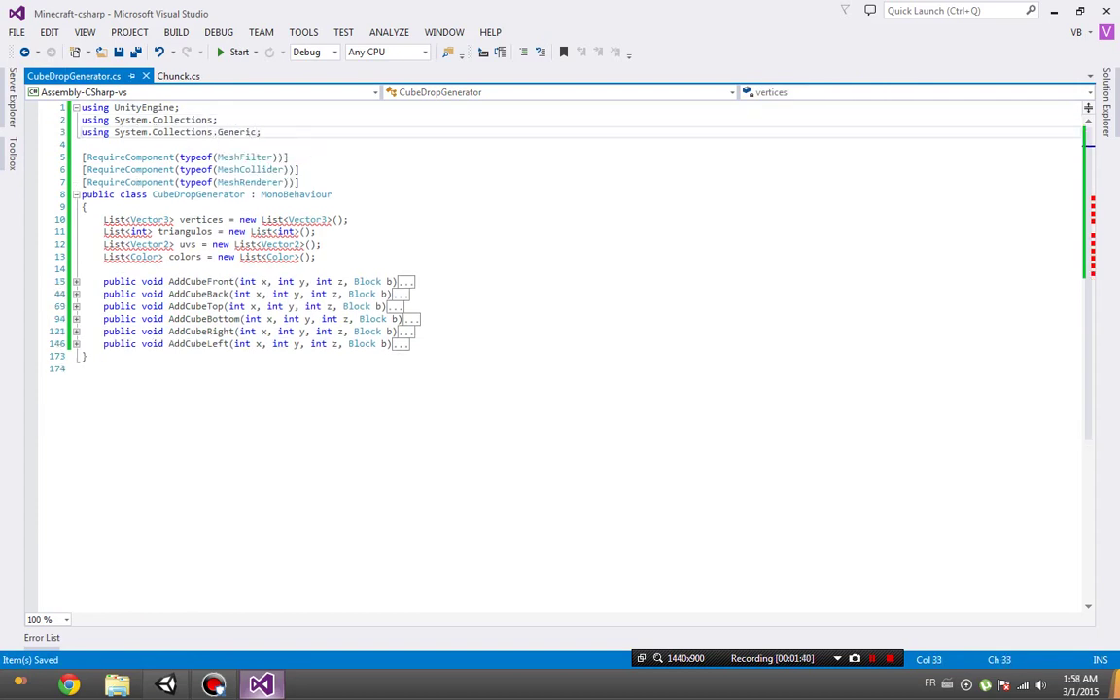
Copy the TextureOffset (1F / 16F) and Mesh fields from Chunck.cs to CubeDropGenerator's top, then save.
left_click(75, 281)
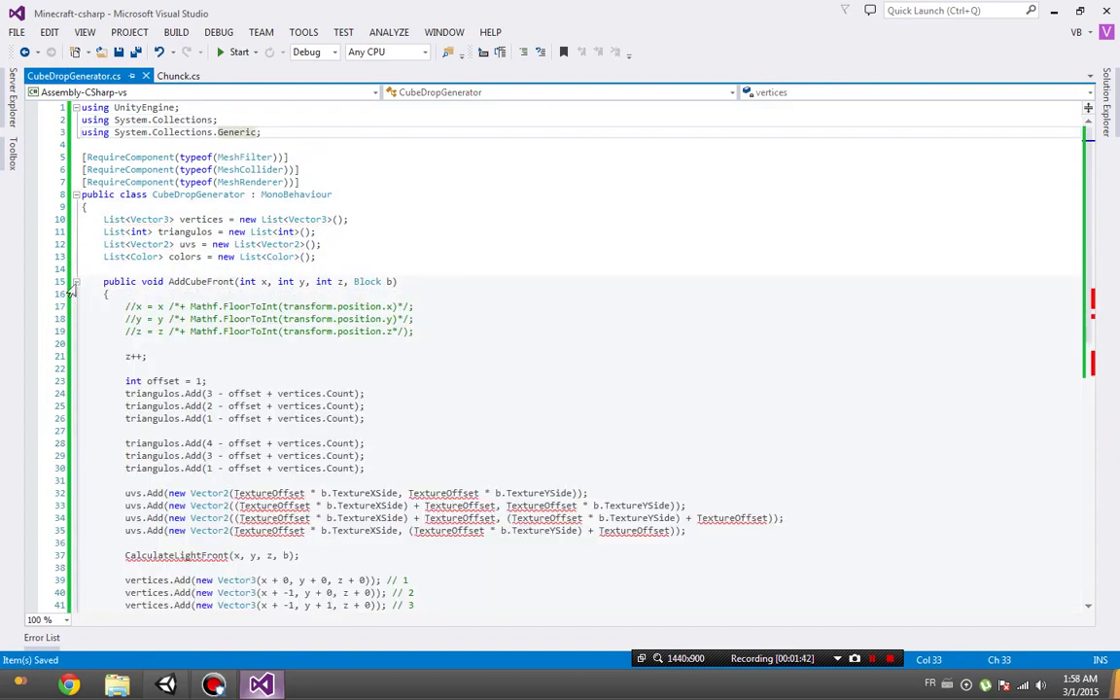
left_click(178, 76)
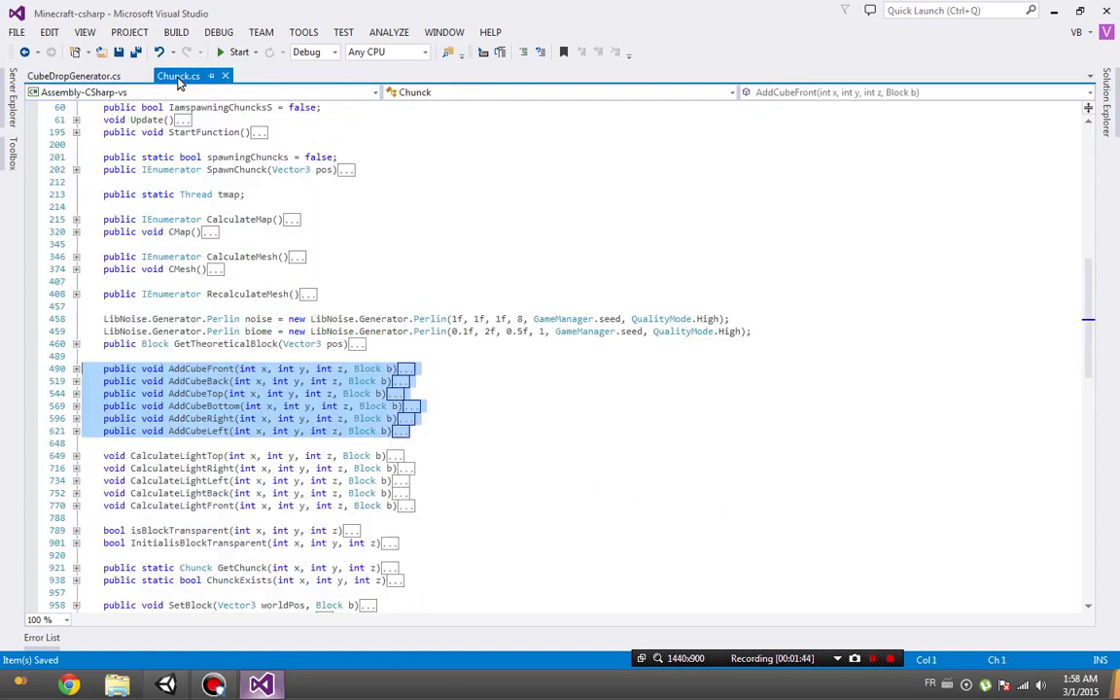
scroll(560, 350, "up", 7)
scroll(560, 350, "up", 3)
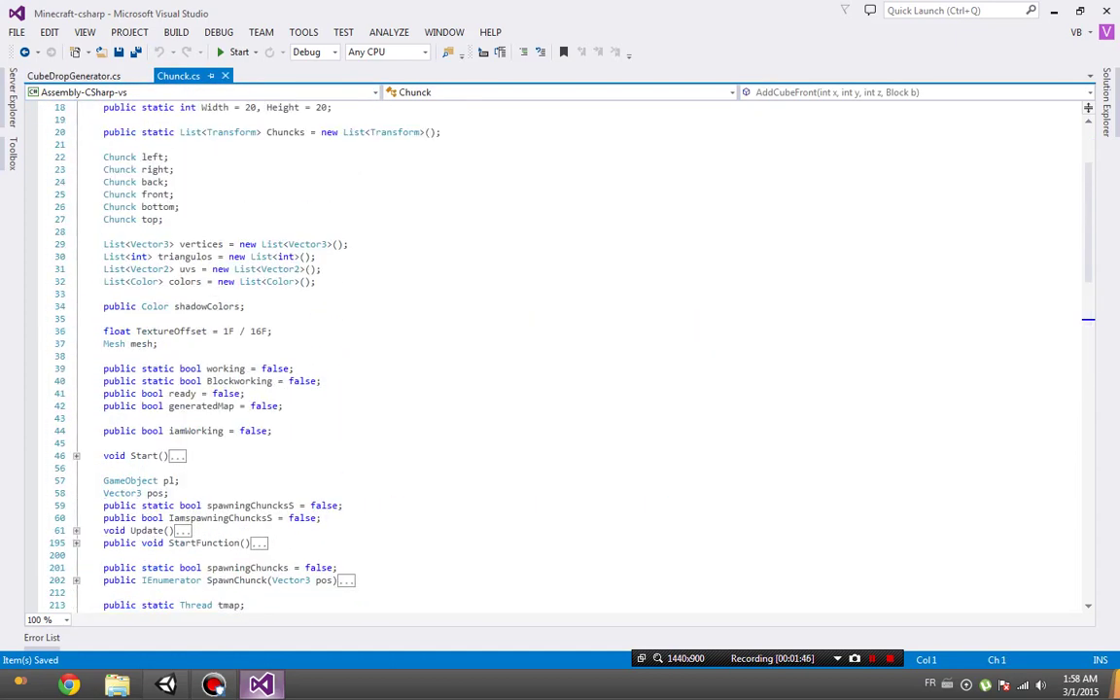
left_click_drag(103, 331, 158, 344)
left_click(83, 76)
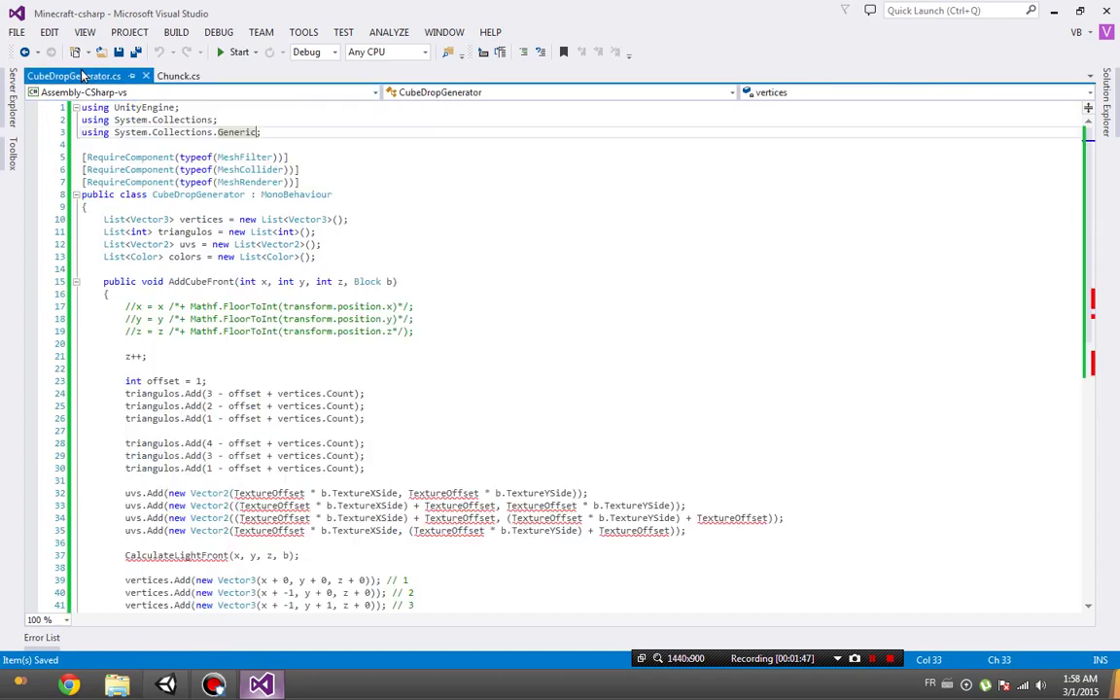
left_click(87, 206)
key("Return")
key("ctrl+v")
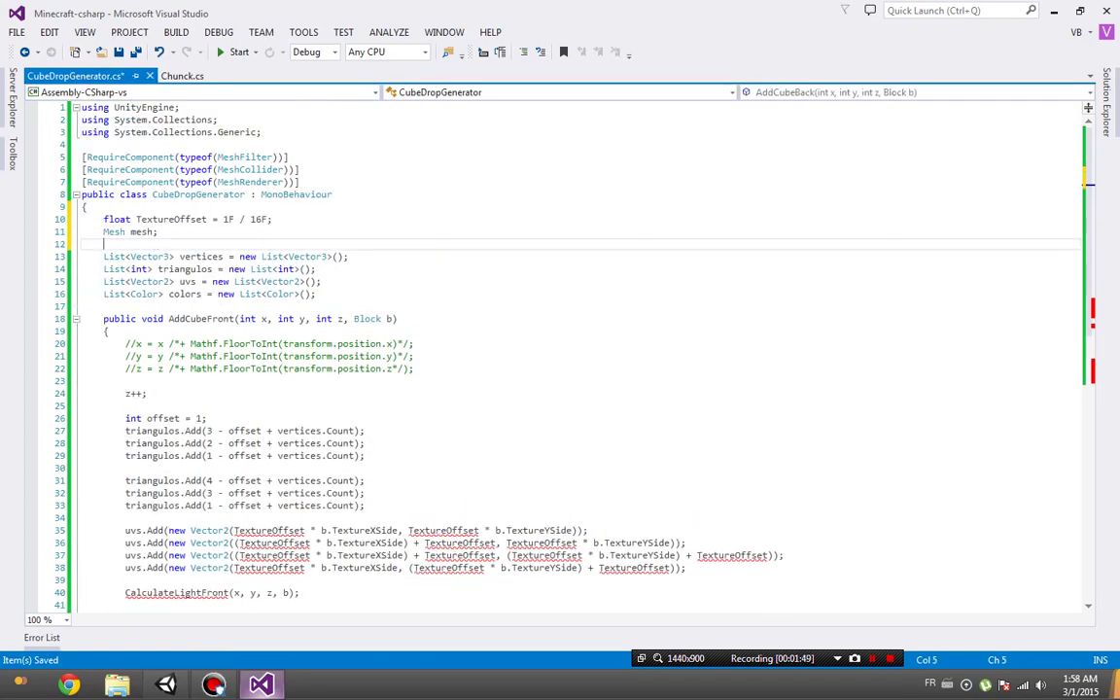
key("ctrl+s")
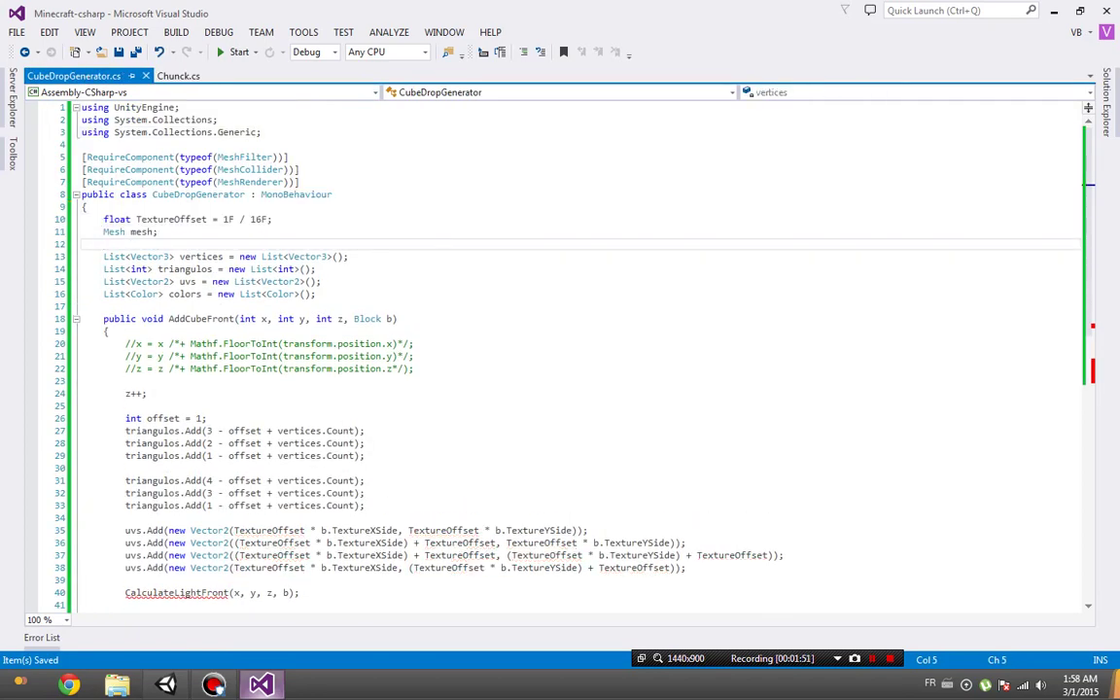
scroll(564, 350, "down", 4)
Remove the CalculateLight calls from AddCubeFront, AddCubeBack and AddCubeTop.
key("shift+Up")
key("shift+Up")
key("shift+End")
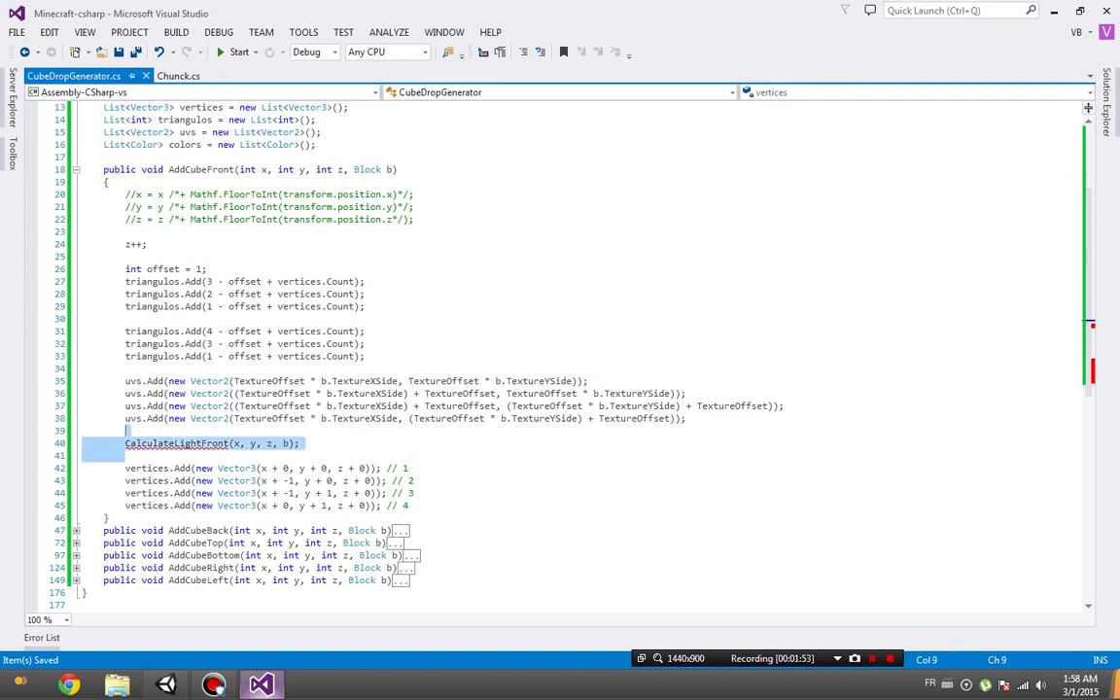
key("BackSpace")
left_click(75, 493)
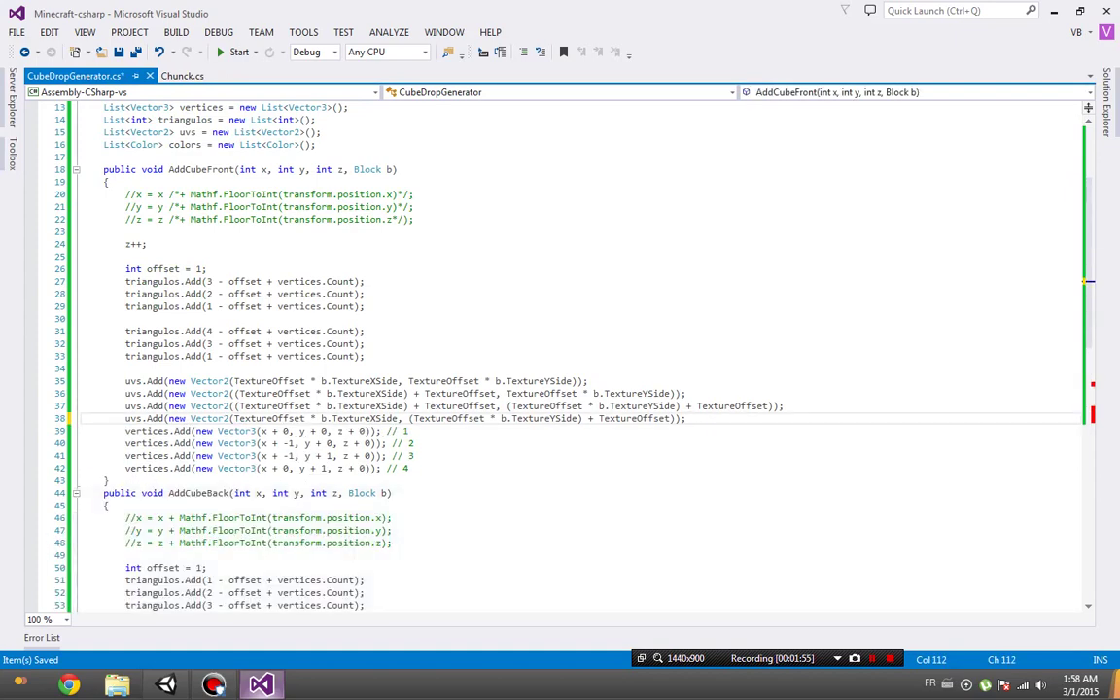
scroll(564, 350, "down", 6)
triple_click(185, 506)
key("Delete")
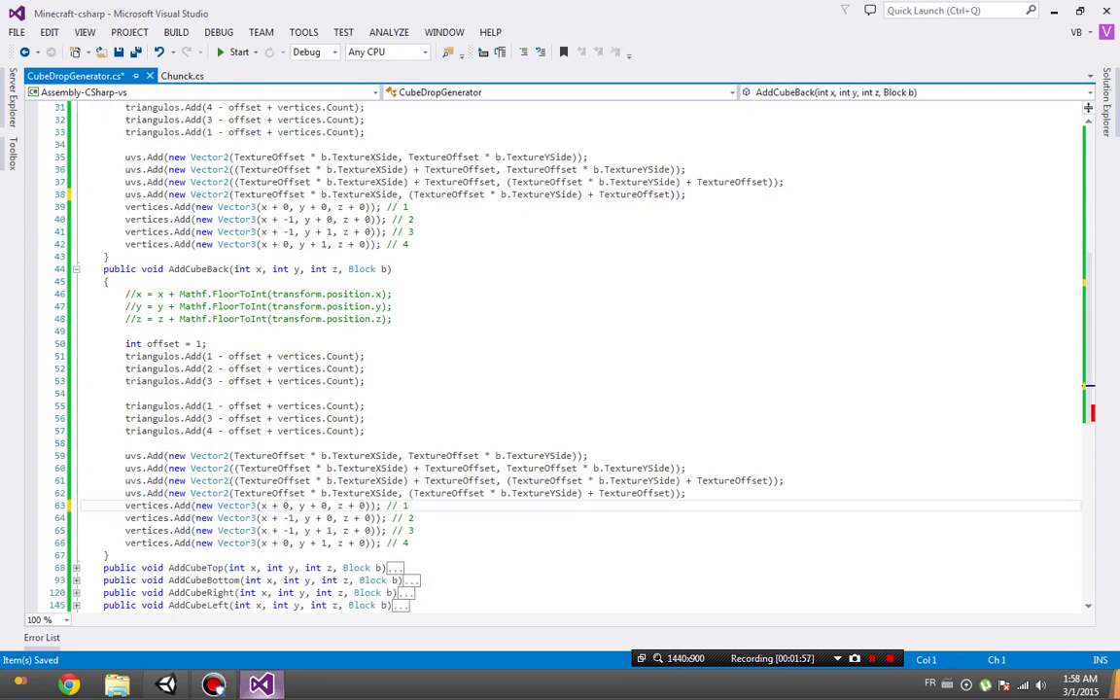
left_click(76, 268)
left_click(76, 281)
triple_click(185, 517)
key("Delete")
left_click(76, 281)
Remove the CalculateLight calls from AddCubeBottom, AddCubeRight and AddCubeLeft, collapsing every method.
left_click(76, 294)
triple_click(234, 555)
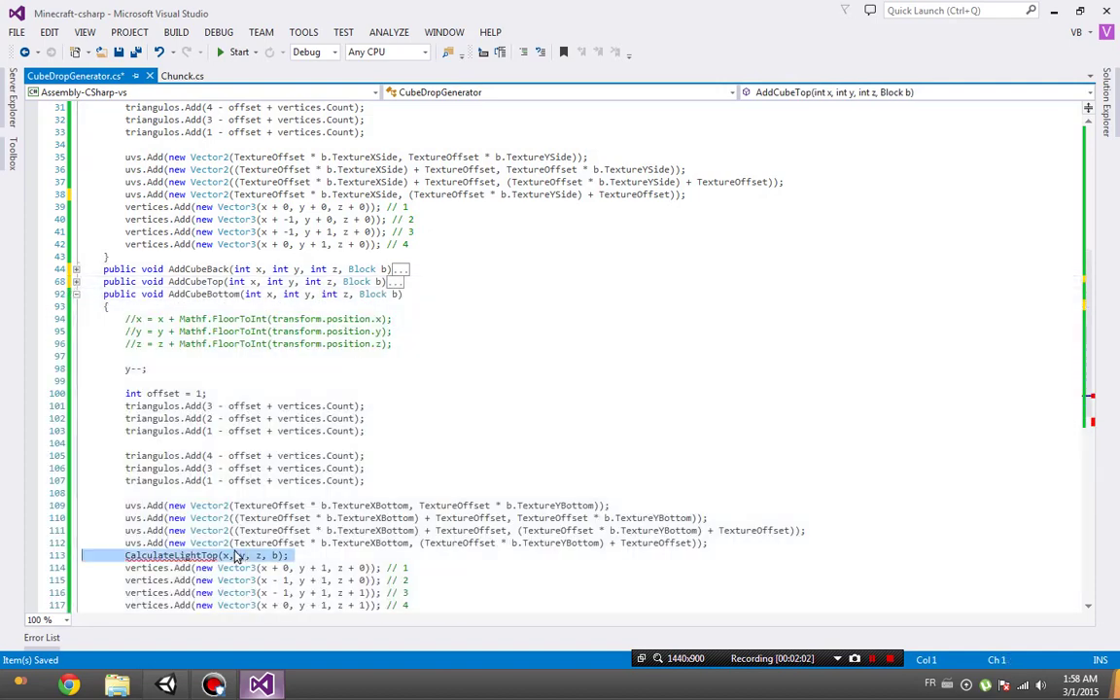
key("Delete")
left_click(76, 294)
left_click(76, 306)
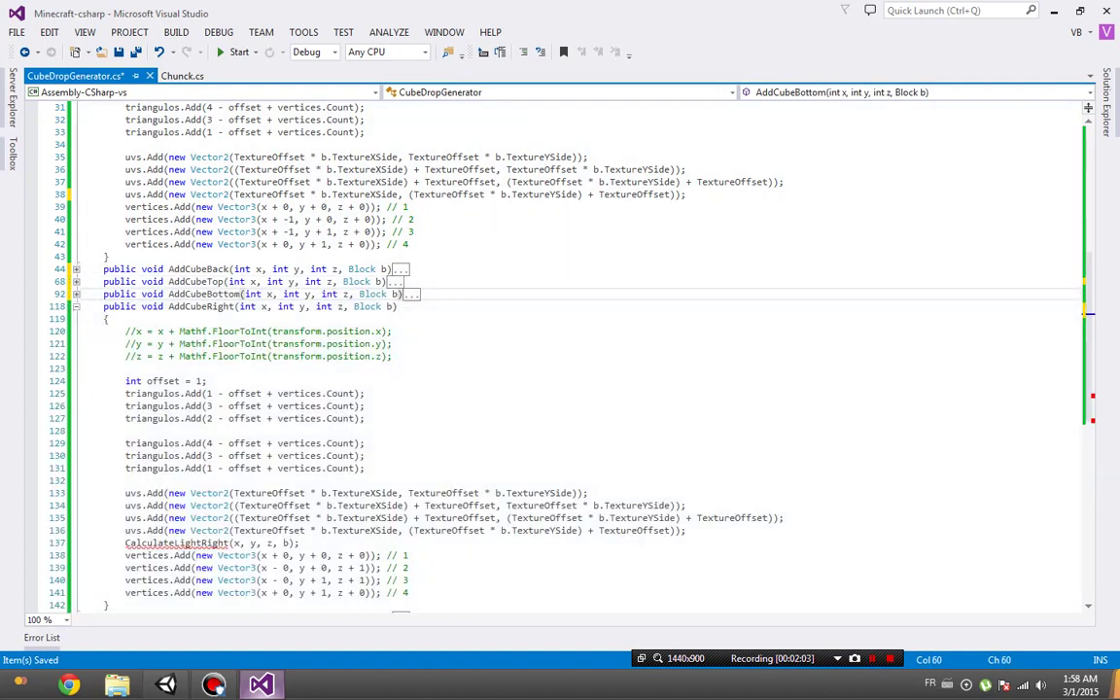
triple_click(243, 547)
key("Delete")
left_click(76, 306)
left_click(76, 319)
triple_click(209, 580)
key("Delete")
left_click(76, 319)
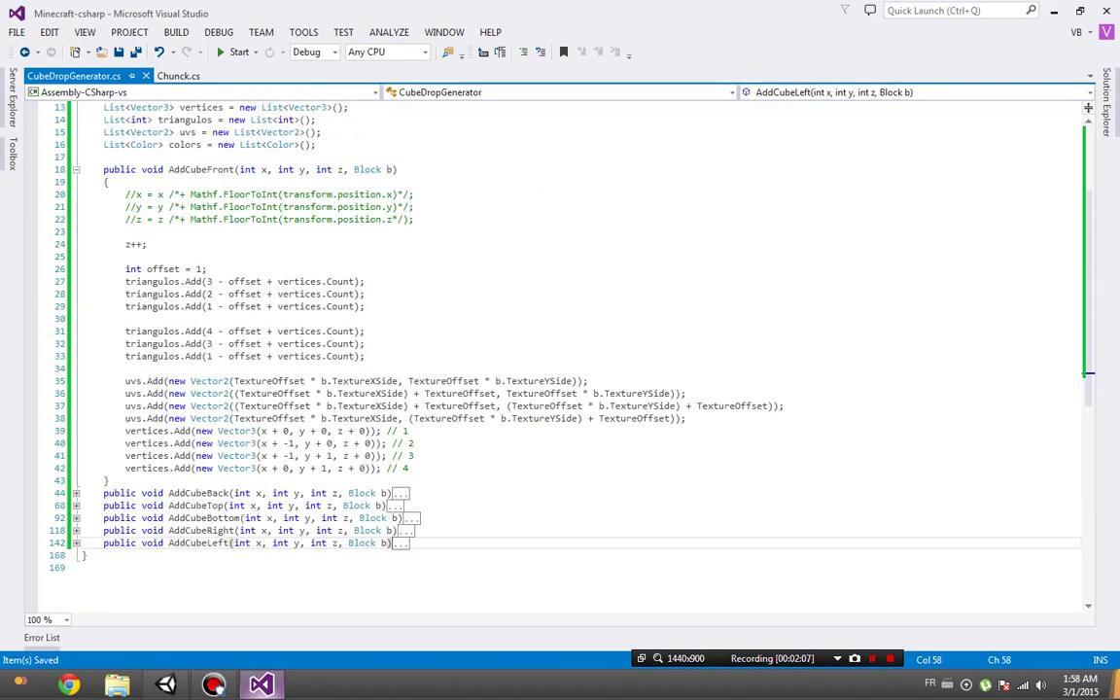
left_click(76, 169)
scroll(486, 340, "up", 3)
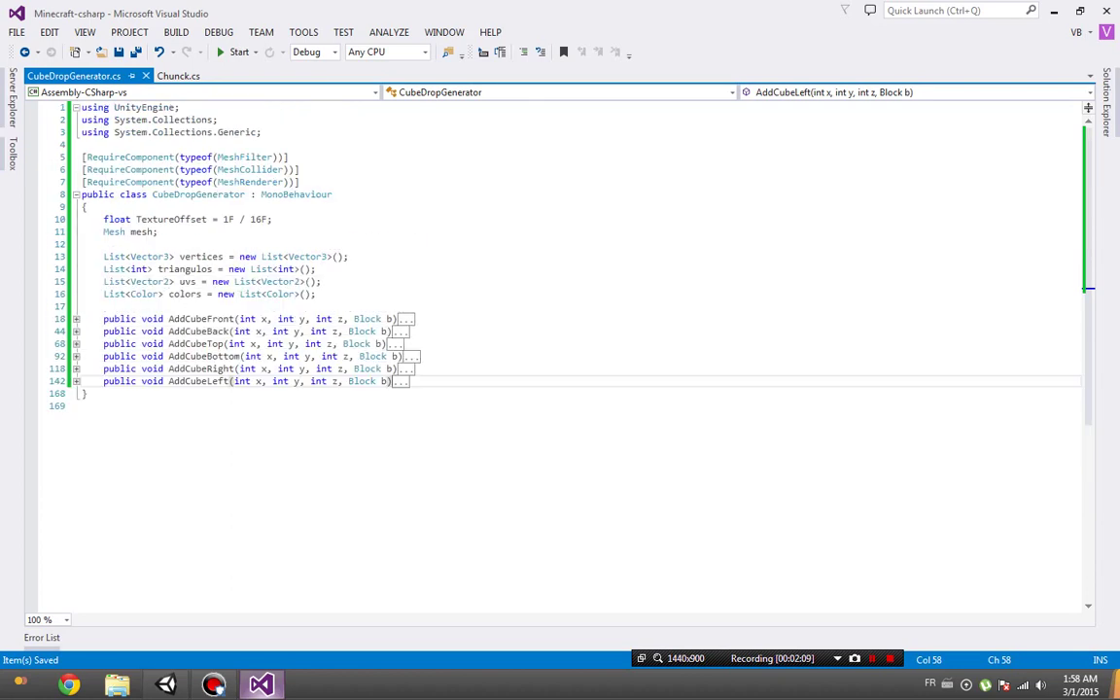
left_click(317, 294)
key("Return")
key("Return")
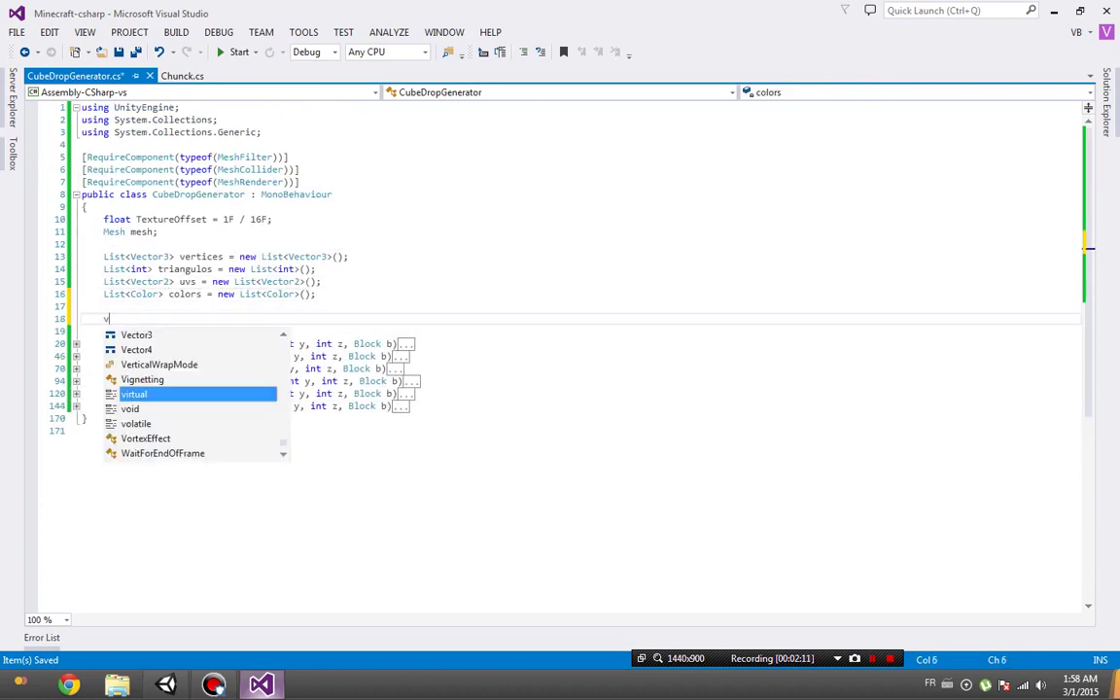
Declare an empty void StartCube(Block b) method with braces.
type("void StartCu")
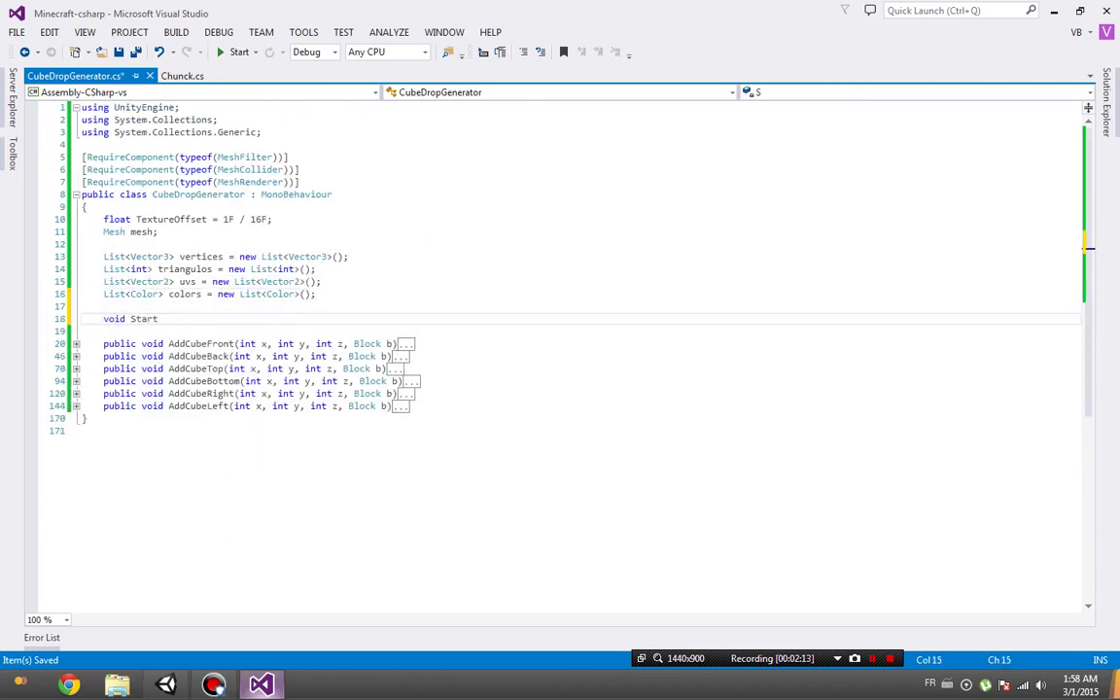
type("be()")
key("Return")
type("{")
key("Return")
key("Return")
type("}")
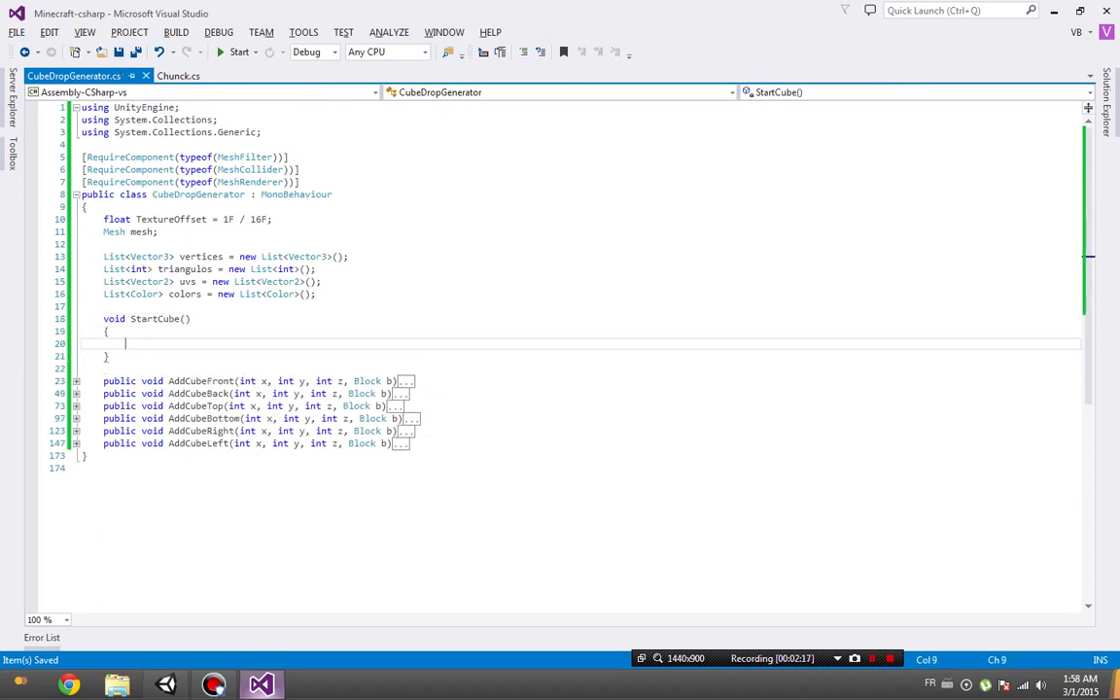
left_click(186, 319)
type("Bl")
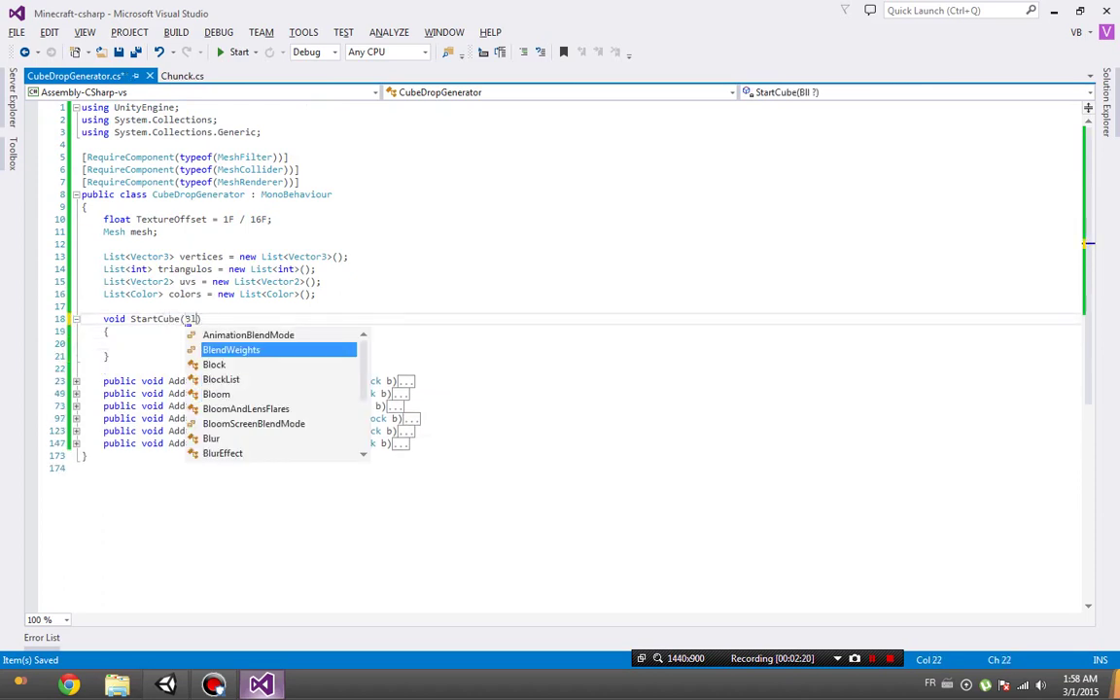
type("oc")
key("Tab")
type("b")
Add the call AddCubeBottom(0, 0, 0, b); inside StartCube.
left_click(104, 343)
type("Add")
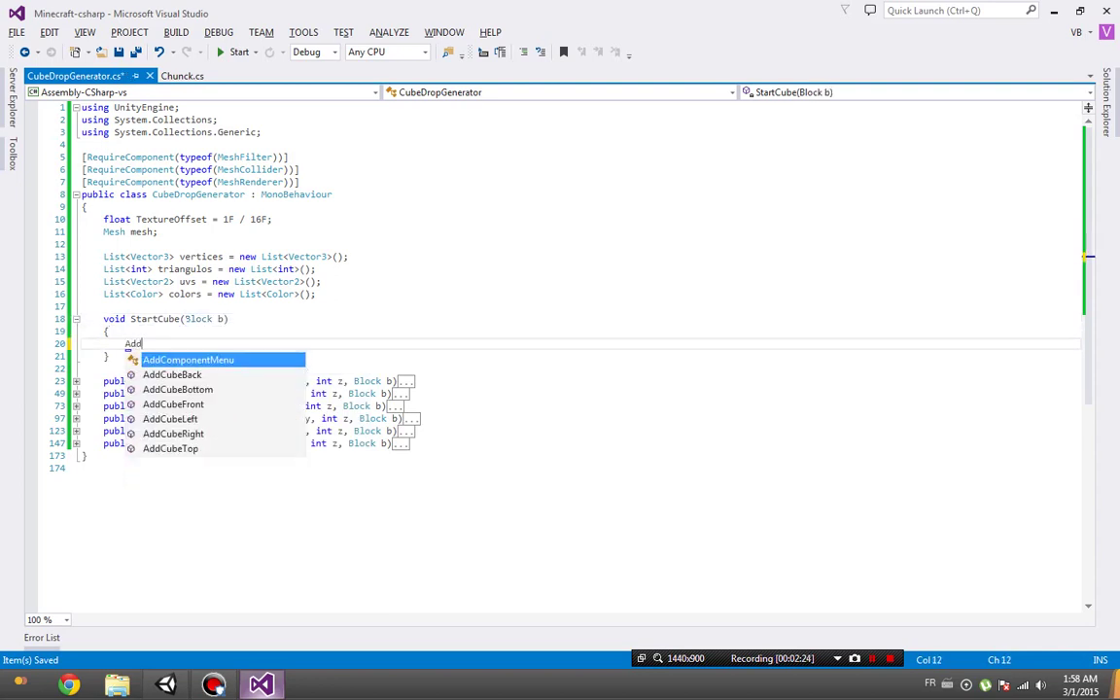
key("Down")
key("Down")
key("Tab")
type("(0")
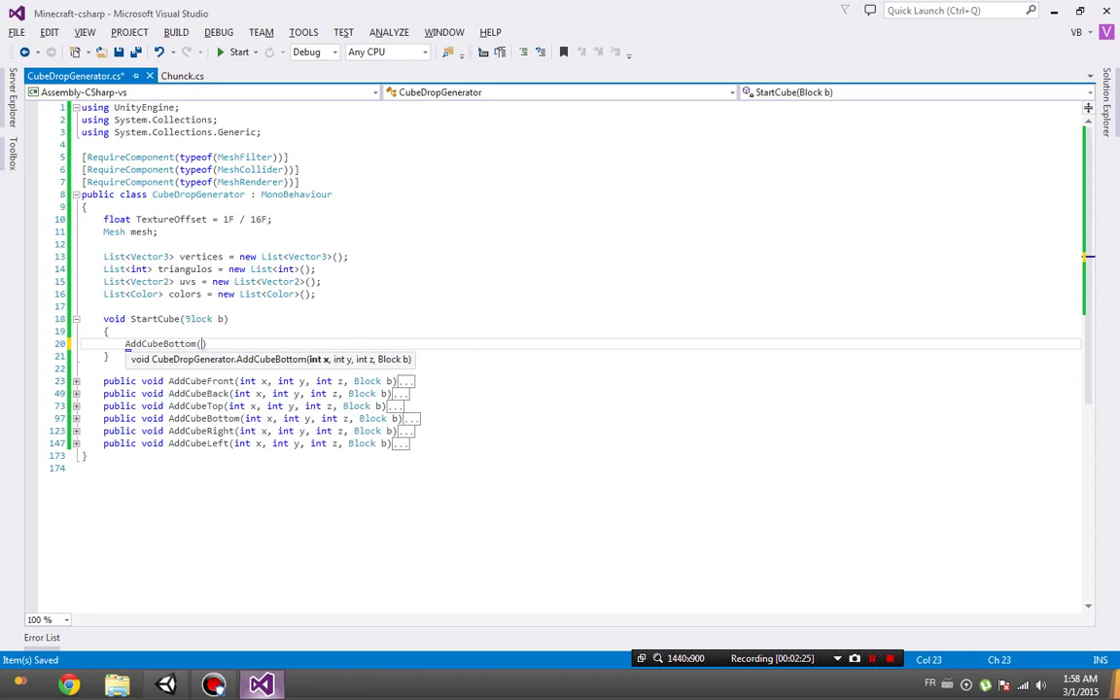
type(", 0, 0, b);")
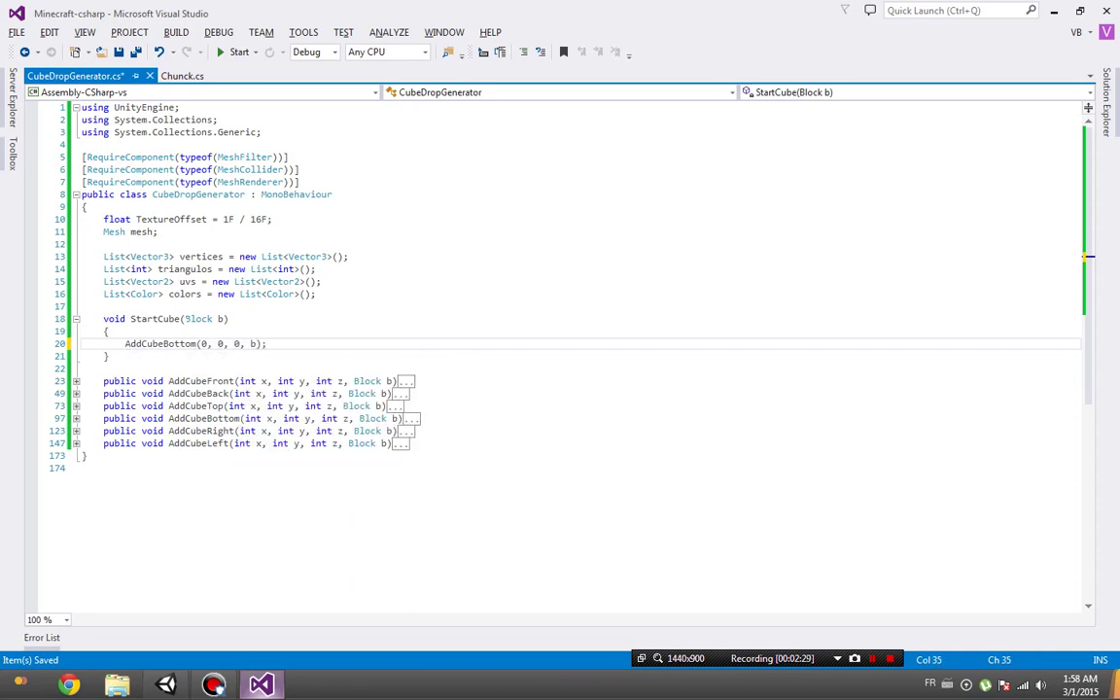
Duplicate the call and rename the copies to AddCubeFront, Back, Top, Right and Left.
key("ctrl+c")
key("ctrl+v")
key("ctrl+v")
key("ctrl+v")
key("ctrl+v")
key("ctrl+v")
key("ctrl+v")
left_click(235, 455)
key("ctrl+c")
double_click(160, 343)
key("ctrl+v")
double_click(198, 468)
key("ctrl+c")
key("ctrl+v")
double_click(192, 480)
key("ctrl+c")
double_click(160, 369)
key("ctrl+v")
double_click(201, 506)
key("ctrl+c")
double_click(161, 392)
key("ctrl+v")
double_click(198, 518)
key("ctrl+c")
double_click(161, 405)
key("ctrl+v")
Delete the leftover extra AddCubeBottom call and tidy the blank lines.
key("End")
key("shift+Down")
key("shift+End")
key("Delete")
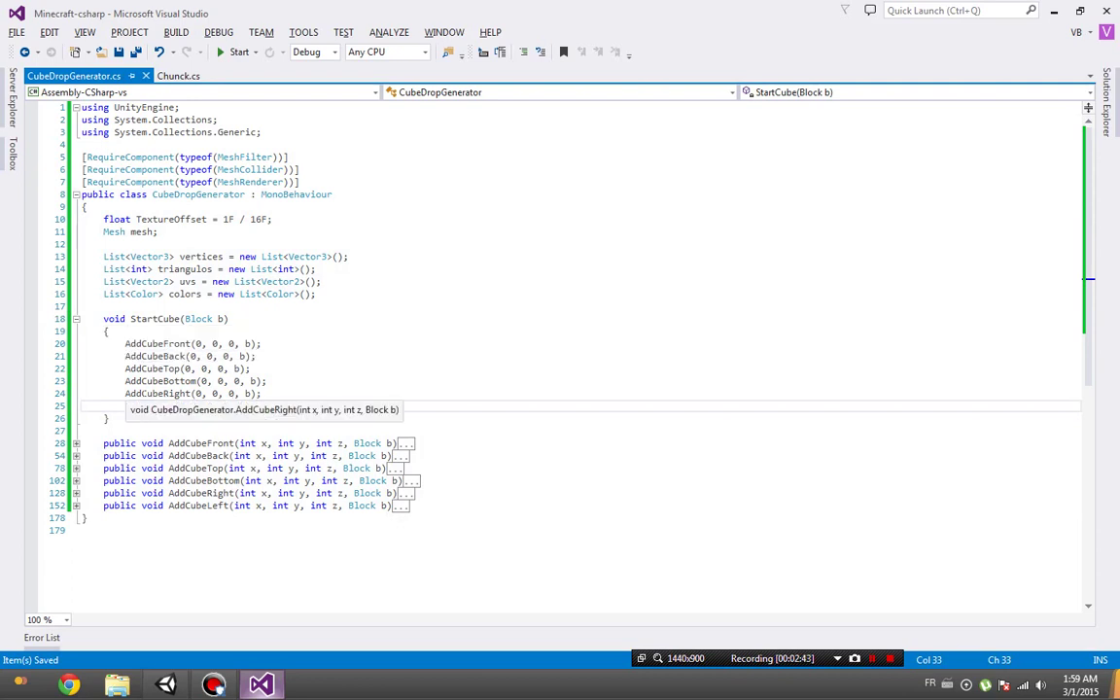
key("Return")
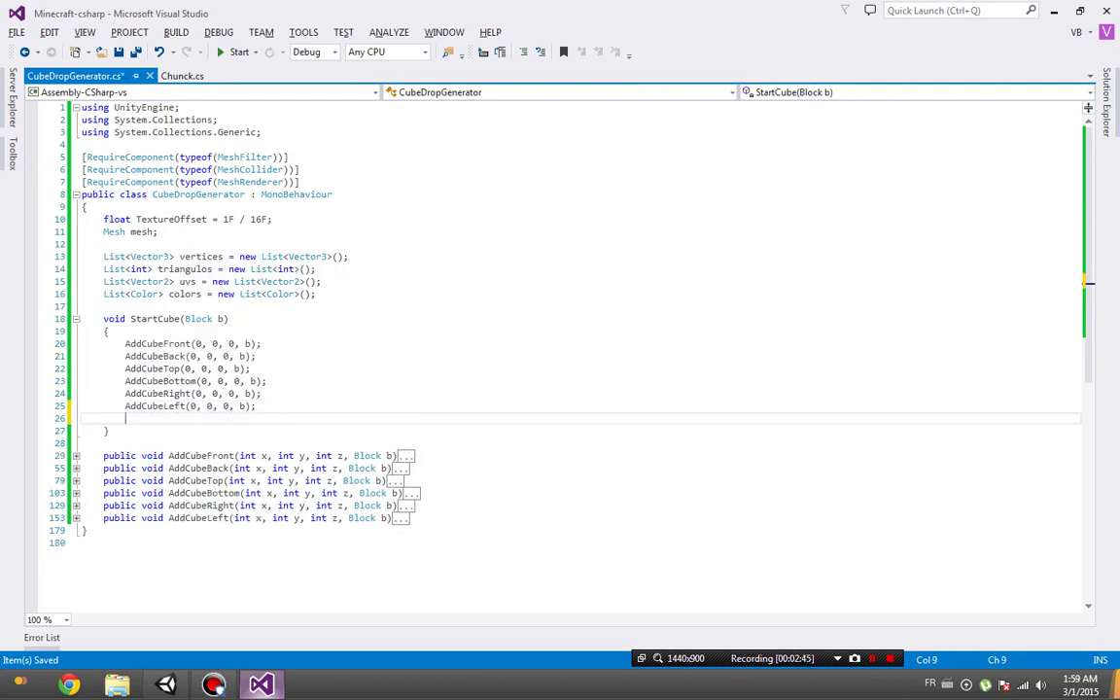
Create mesh = new Mesh() and set mesh.vertices from the vertices list's ToArray().
key("Return")
type("Mesh")
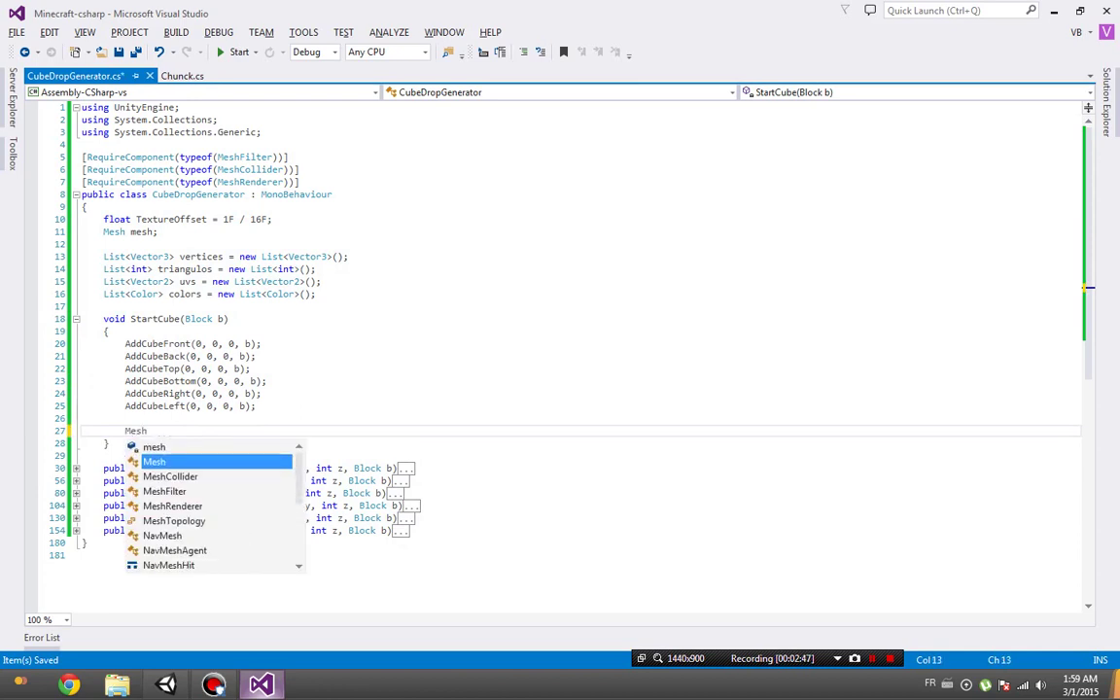
type(".")
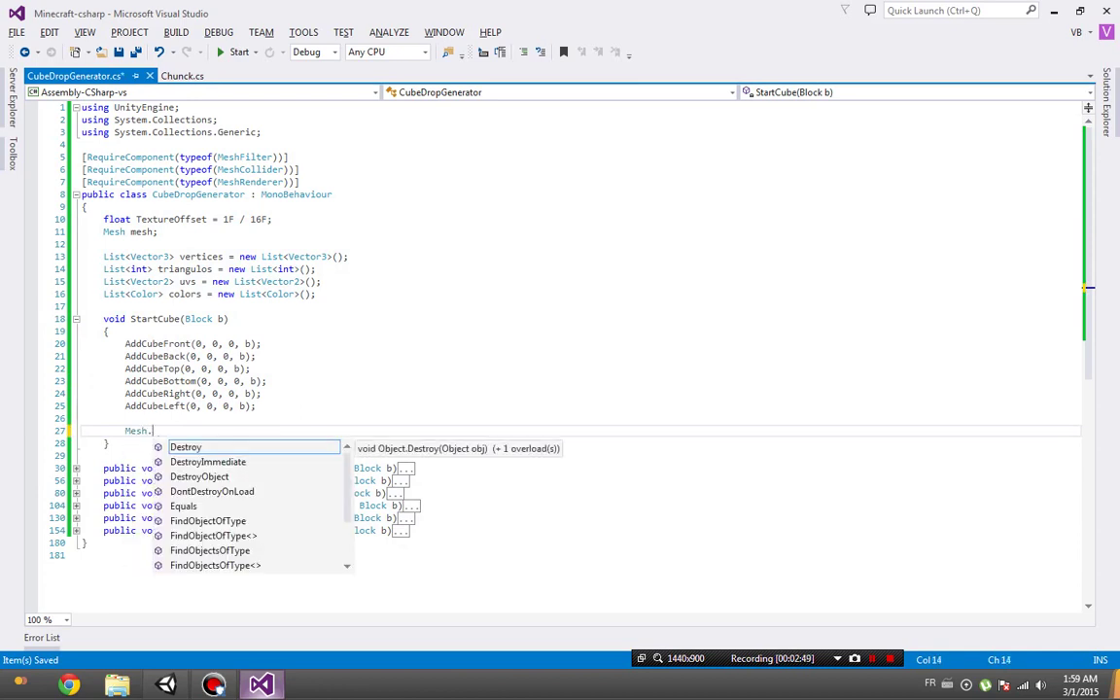
key("BackSpace")
key("BackSpace")
key("BackSpace")
key("BackSpace")
type("mesh = new Mesh();")
key("Return")
type("m")
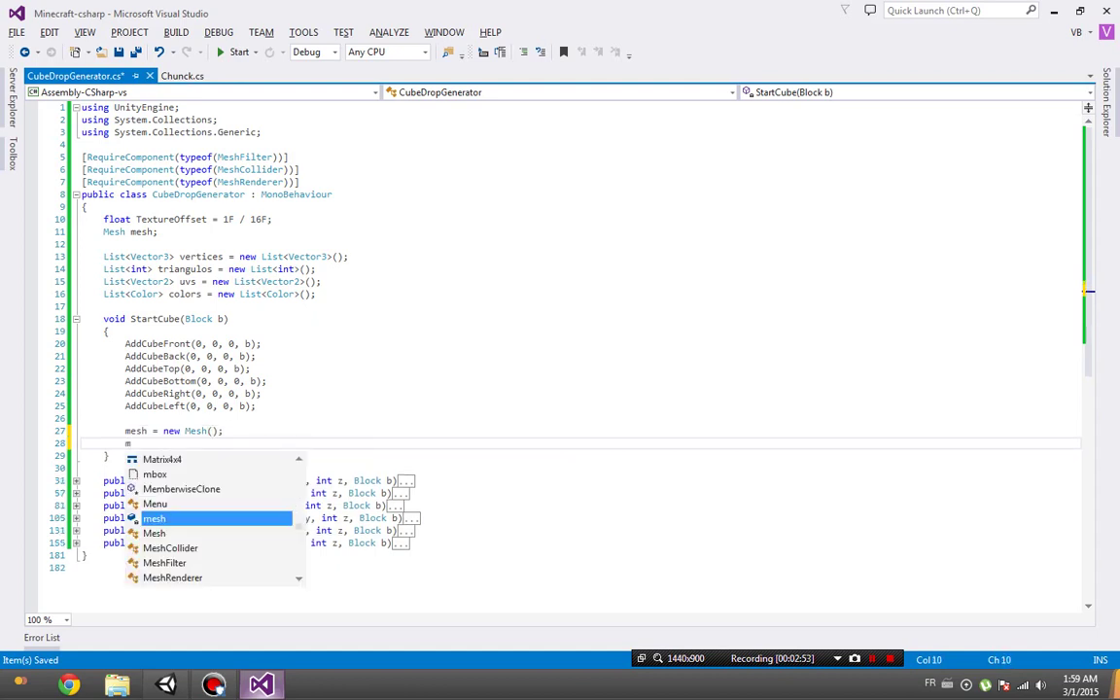
key("Tab")
type(".")
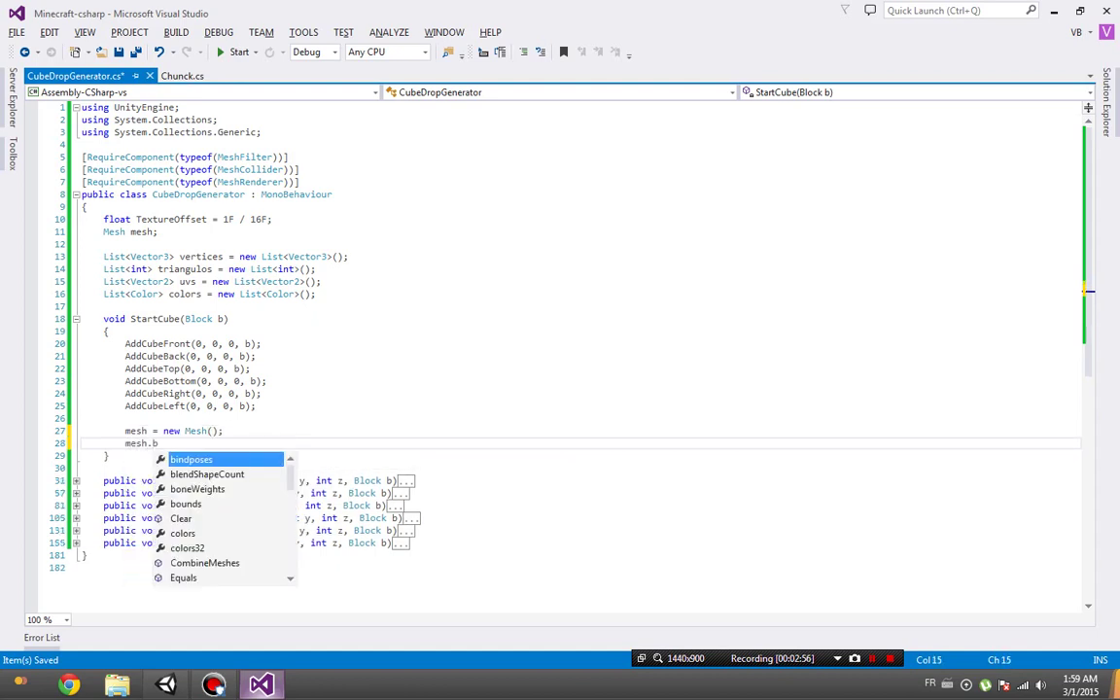
type("ver")
key("Down")
key("Tab")
type("= ver")
key("Down")
type(".to();")
Duplicate the assignment and switch the copies' source lists to triangulos, uvs and colors.
key("ctrl+c")
key("ctrl+v")
key("ctrl+v")
key("ctrl+v")
left_click(219, 257)
left_click(210, 269)
double_click(233, 455)
key("ctrl+v")
double_click(187, 281)
key("ctrl+c")
double_click(233, 467)
key("ctrl+v")
double_click(187, 294)
key("ctrl+c")
double_click(234, 481)
key("ctrl+v")
Retarget the copied assignments to the mesh's triangles, uv and colors properties.
double_click(171, 456)
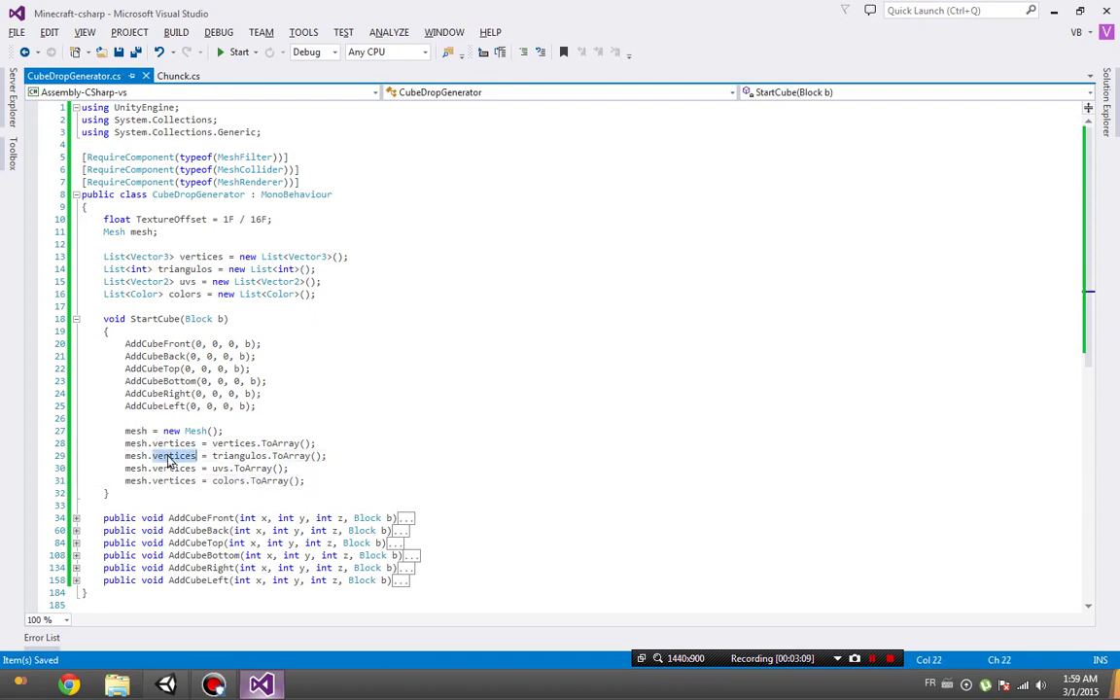
type("tri")
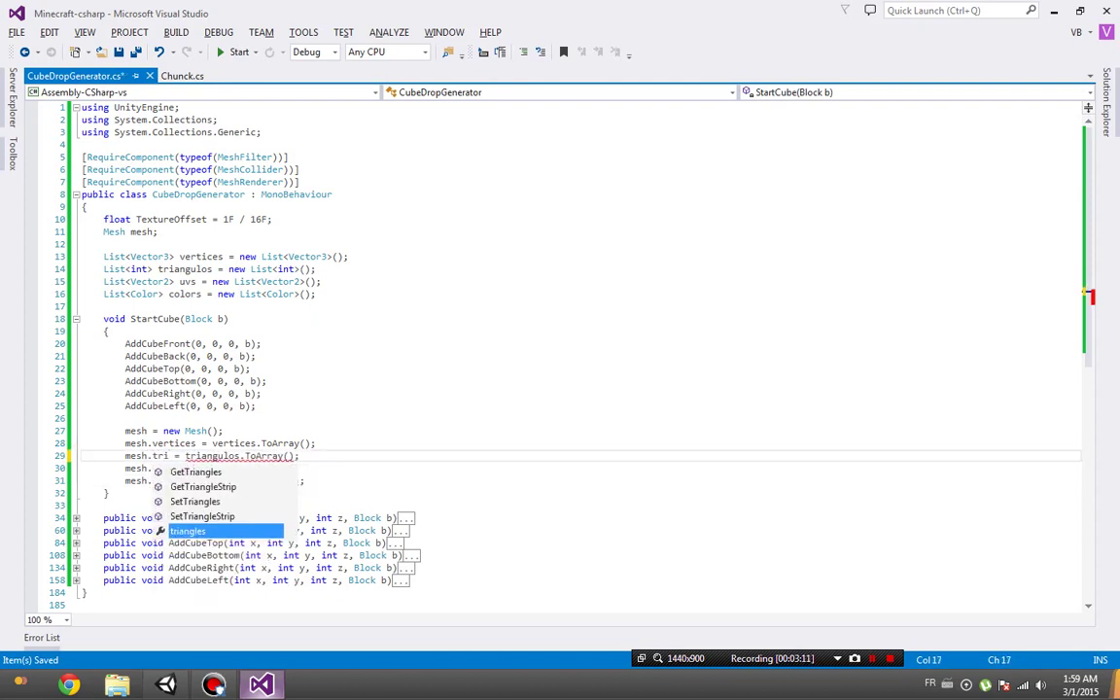
key("Tab")
double_click(171, 469)
key("BackSpace")
type("uv")
key("Escape")
double_click(171, 482)
key("BackSpace")
key("BackSpace")
key("BackSpace")
key("BackSpace")
type(".c")
key("Tab")
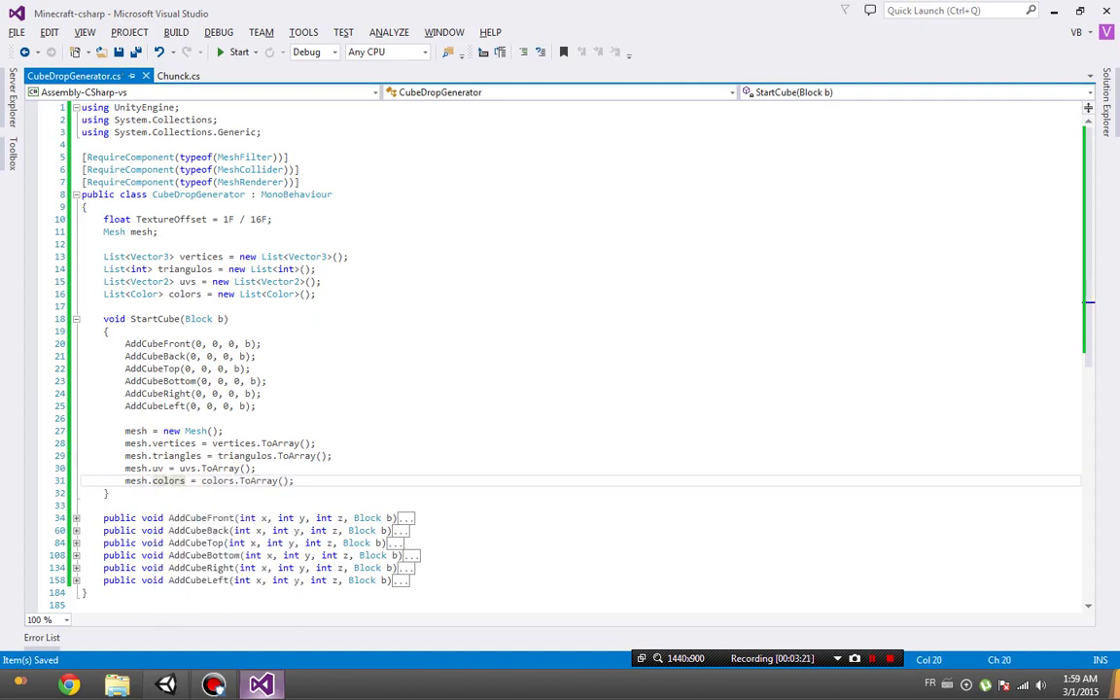
Assign the built mesh to this.GetComponent<MeshFilter>().mesh.
left_click(295, 480)
key("Return")
key("Return")
type("this.get")
key("Tab")
type("<MeshF")
key("Tab")
type(">().mesh= lens;")
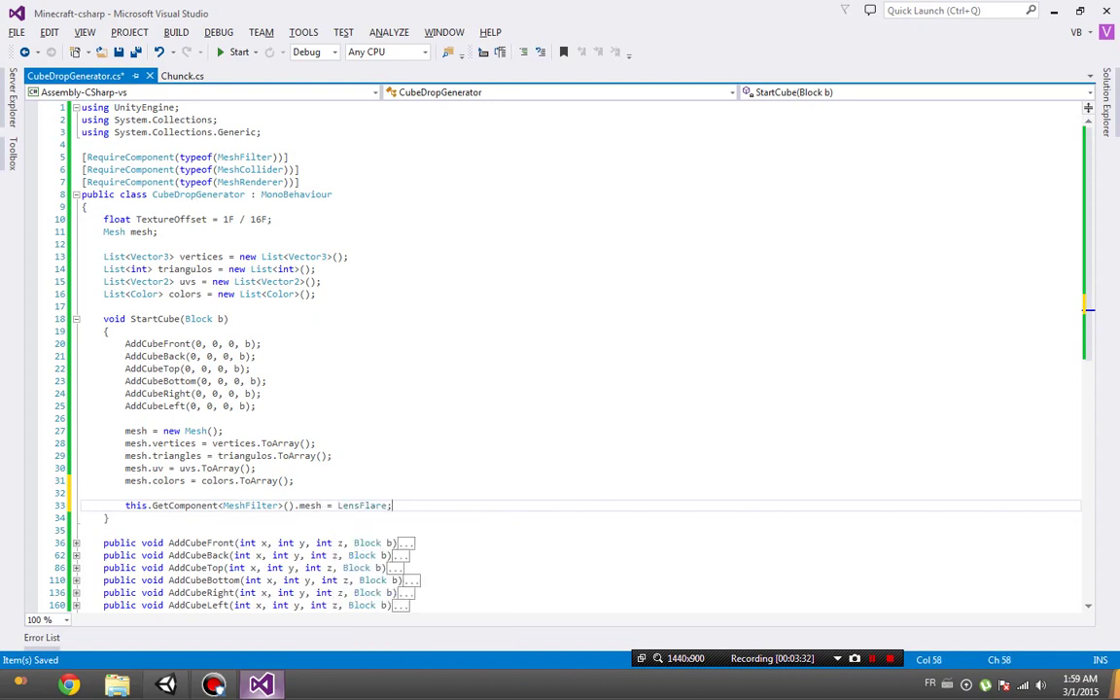
double_click(363, 506)
type("mesh")
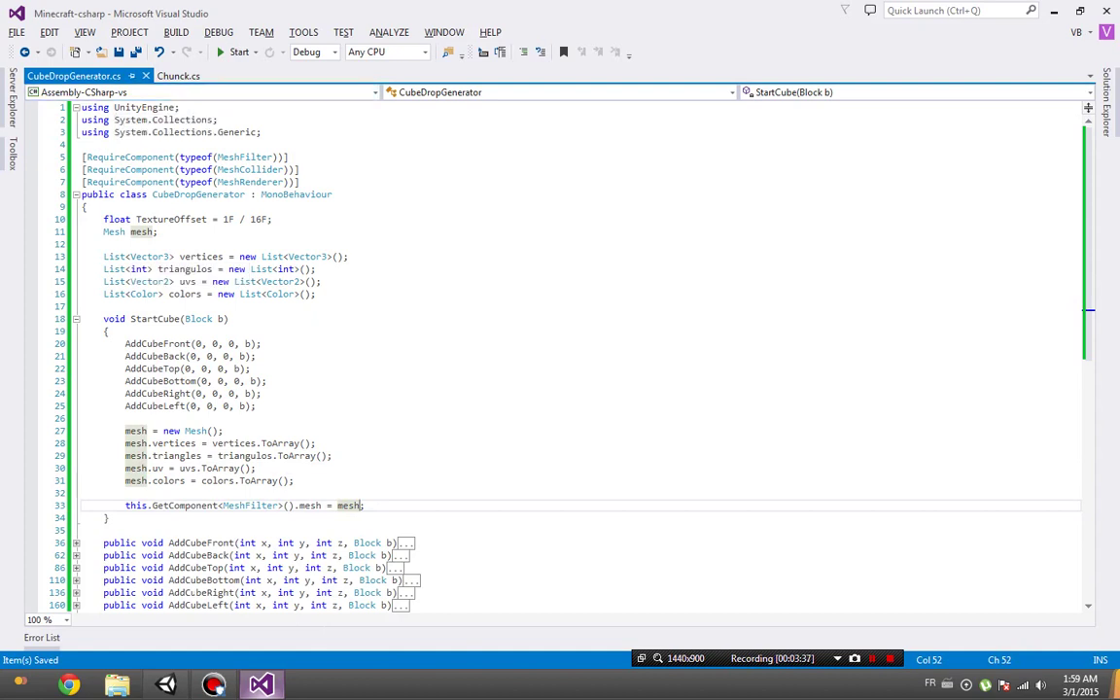
Check the Unity editor, then bring up Chunck.cs in Visual Studio.
left_click(166, 685)
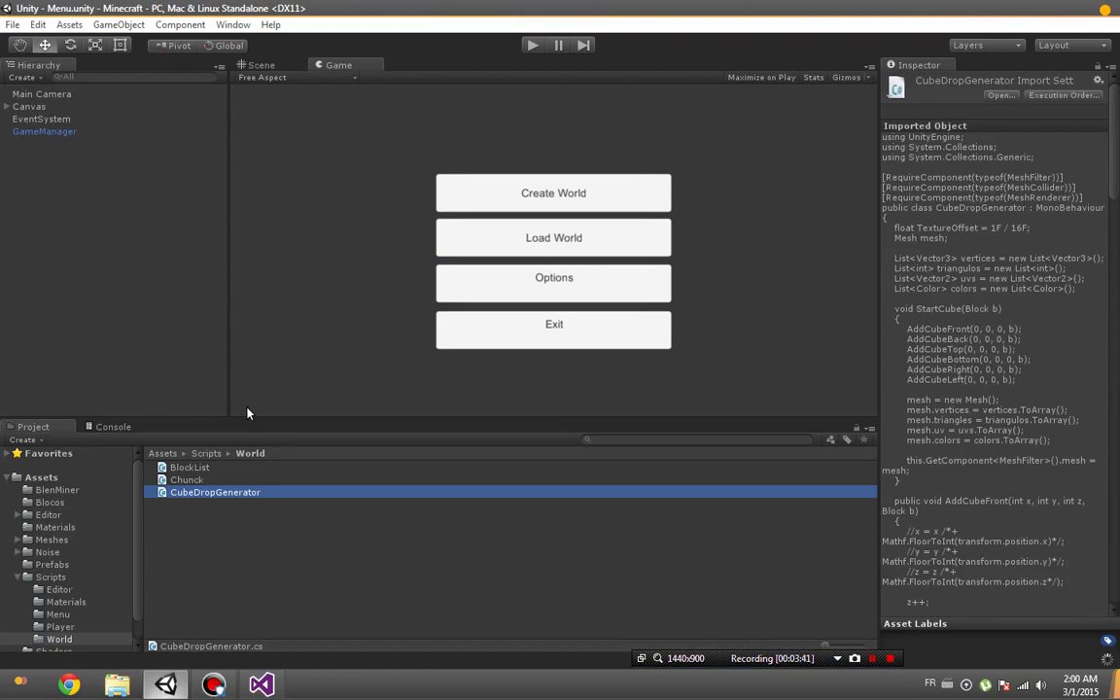
left_click(260, 686)
left_click(178, 76)
key("ctrl+z")
scroll(510, 340, "down", 20)
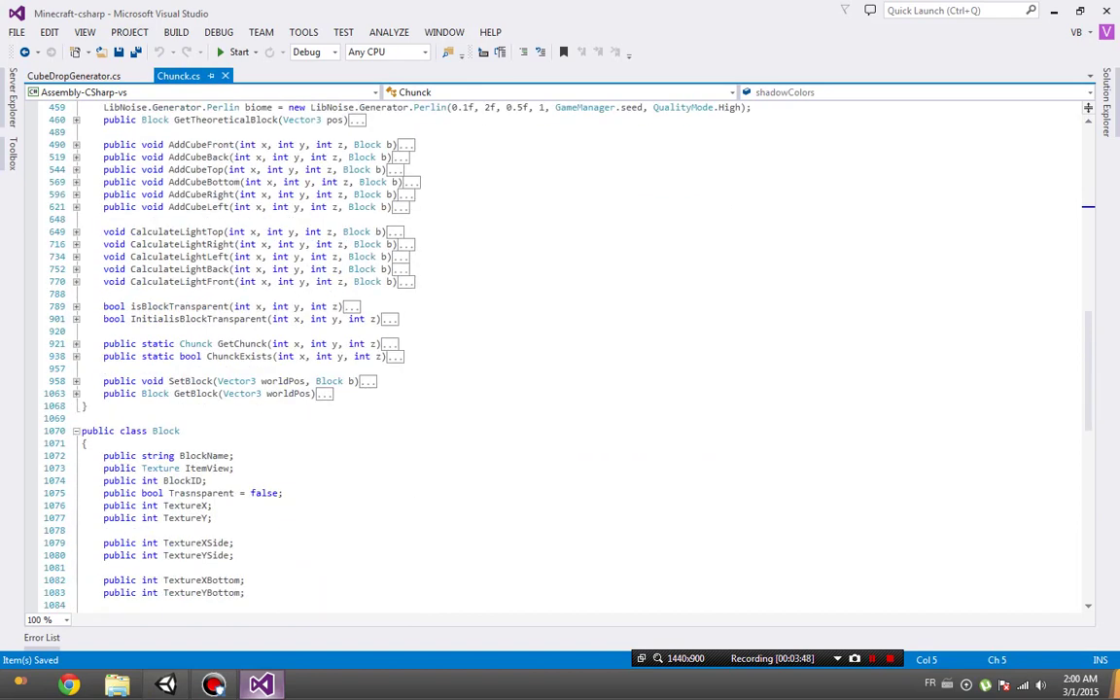
Expand SetBlock and add an if (b == null) block after the map assignment.
left_click(75, 381)
scroll(486, 360, "down", 4)
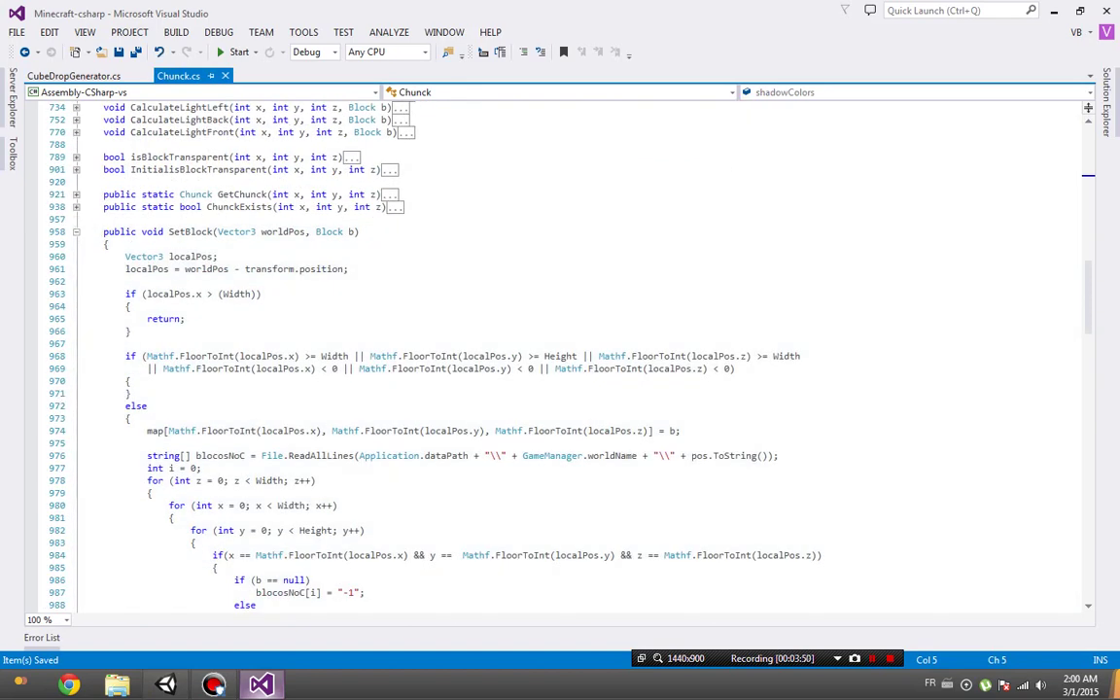
scroll(486, 360, "down", 3)
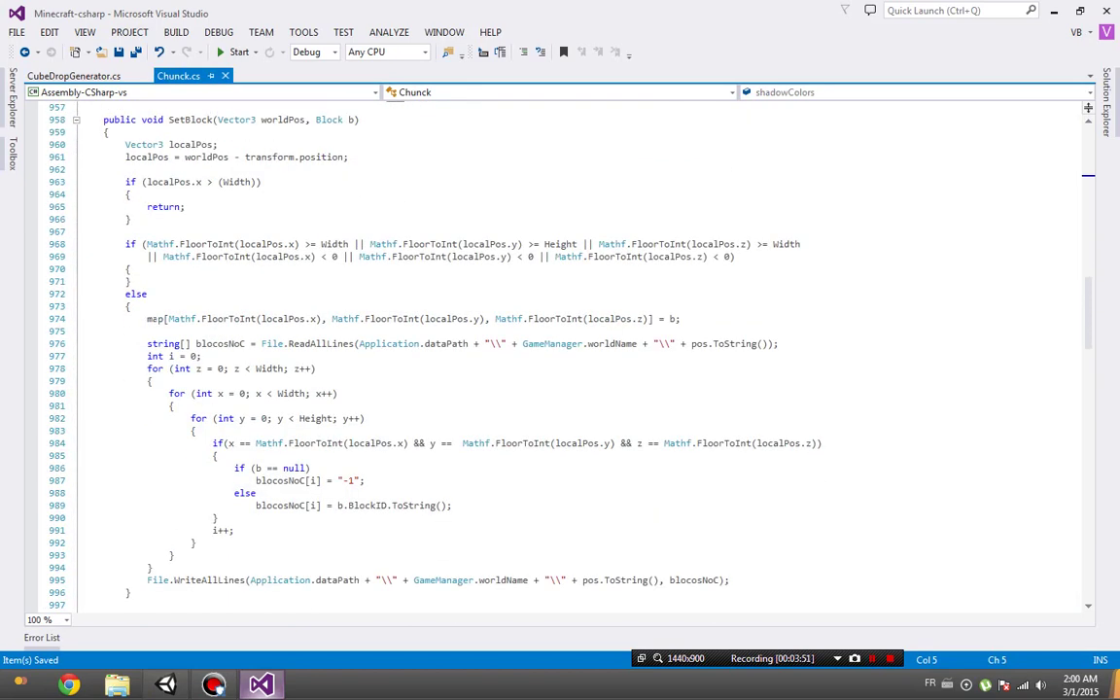
left_click_drag(147, 319, 653, 319)
left_click(670, 319)
key("End")
key("Return")
key("Return")
type("if(b")
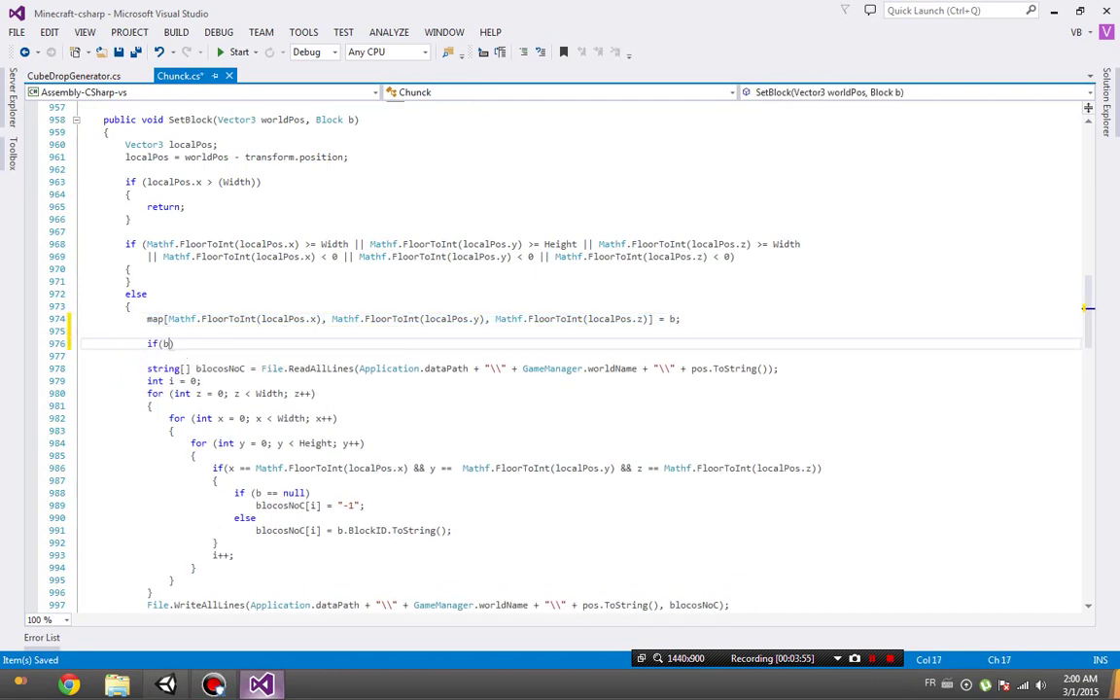
type(" != null")
key("Return")
type("{")
key("Return")
Move the if (b == null) block above the map assignment.
left_click(179, 343)
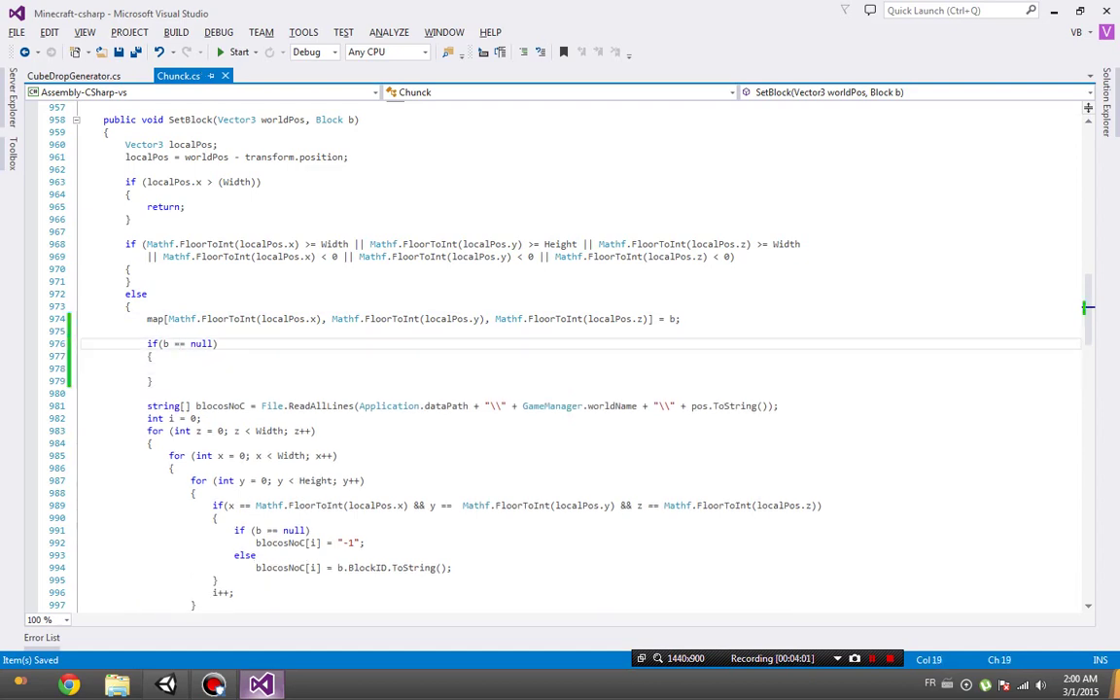
mouse_move(153, 380)
left_mouse_down()
mouse_move(152, 343)
mouse_move(683, 319)
left_mouse_up()
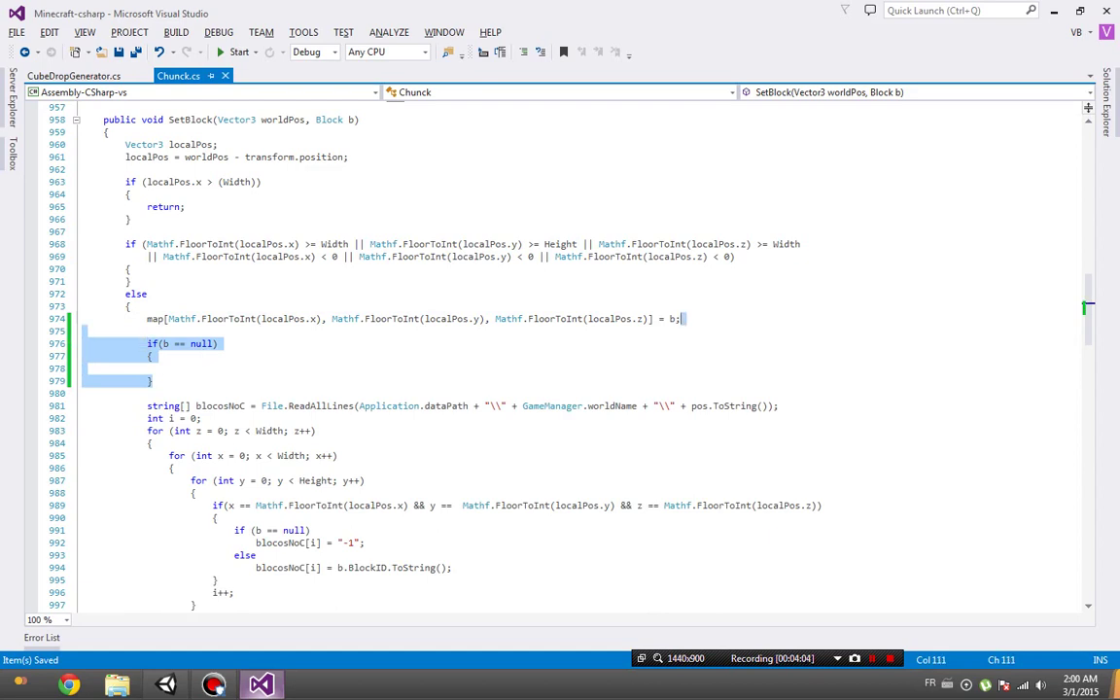
key("ctrl+x")
key("Return")
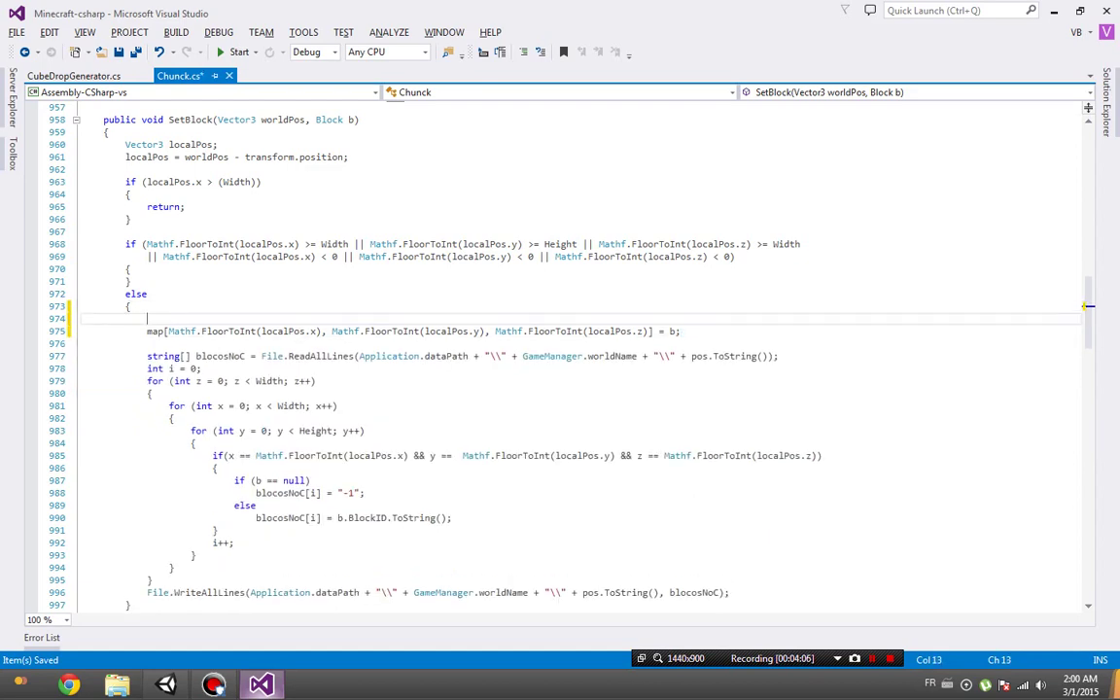
key("ctrl+v")
Inside it, declare Block mb set to the existing map[...] lookup.
left_click(168, 343)
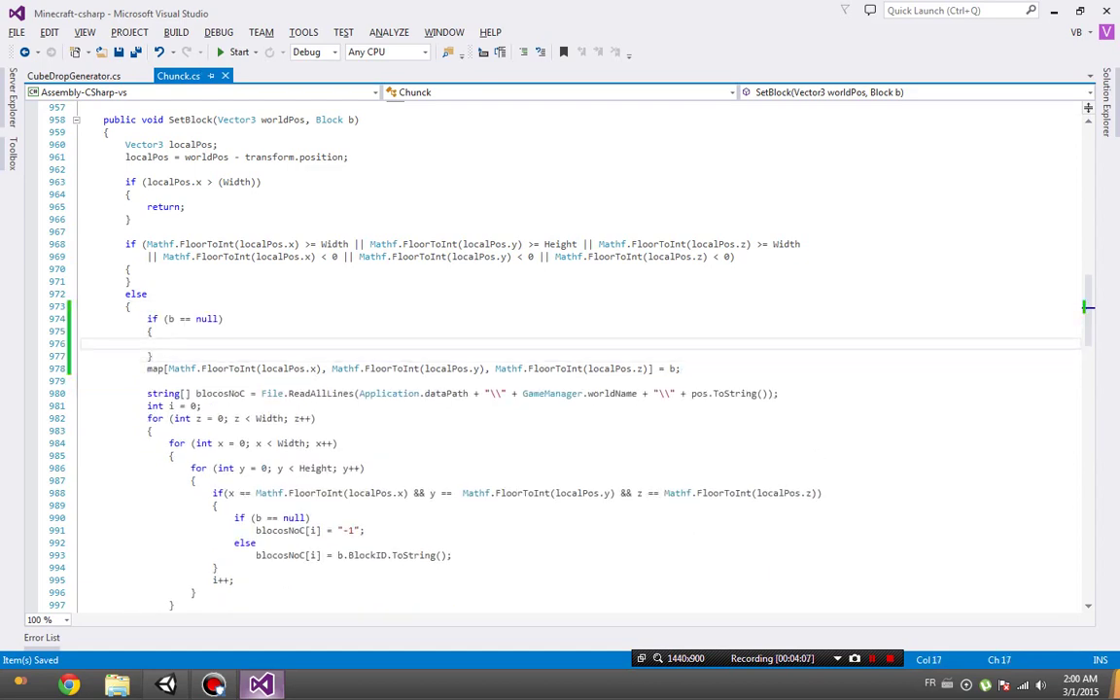
type("Block ")
type("mb =")
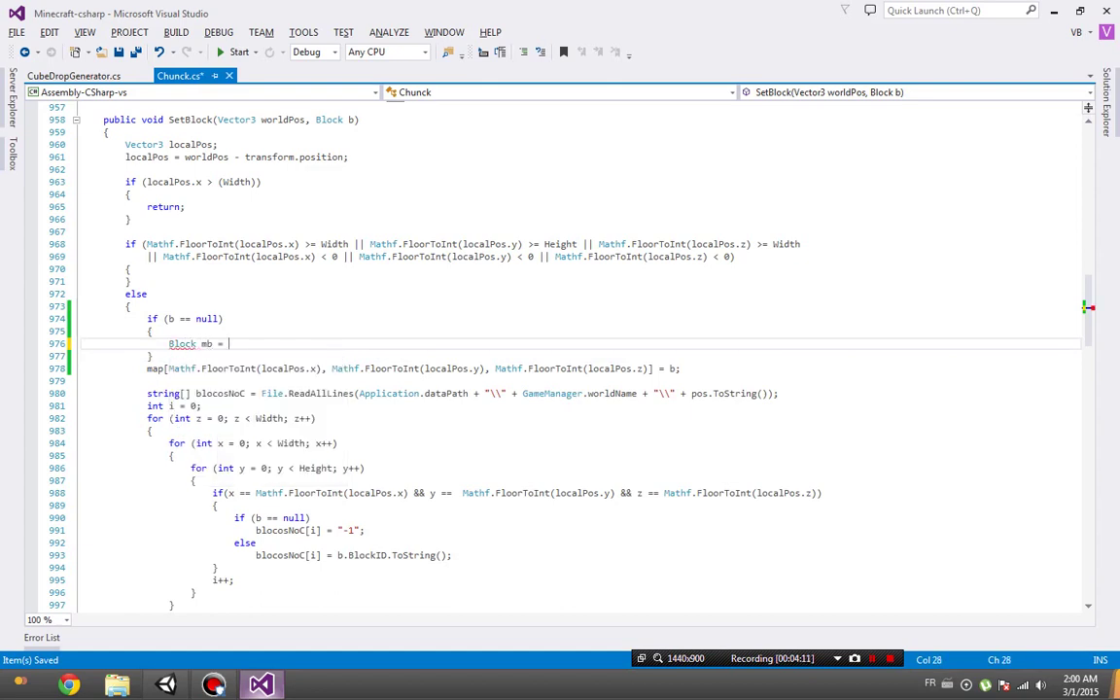
left_click_drag(148, 367, 661, 368)
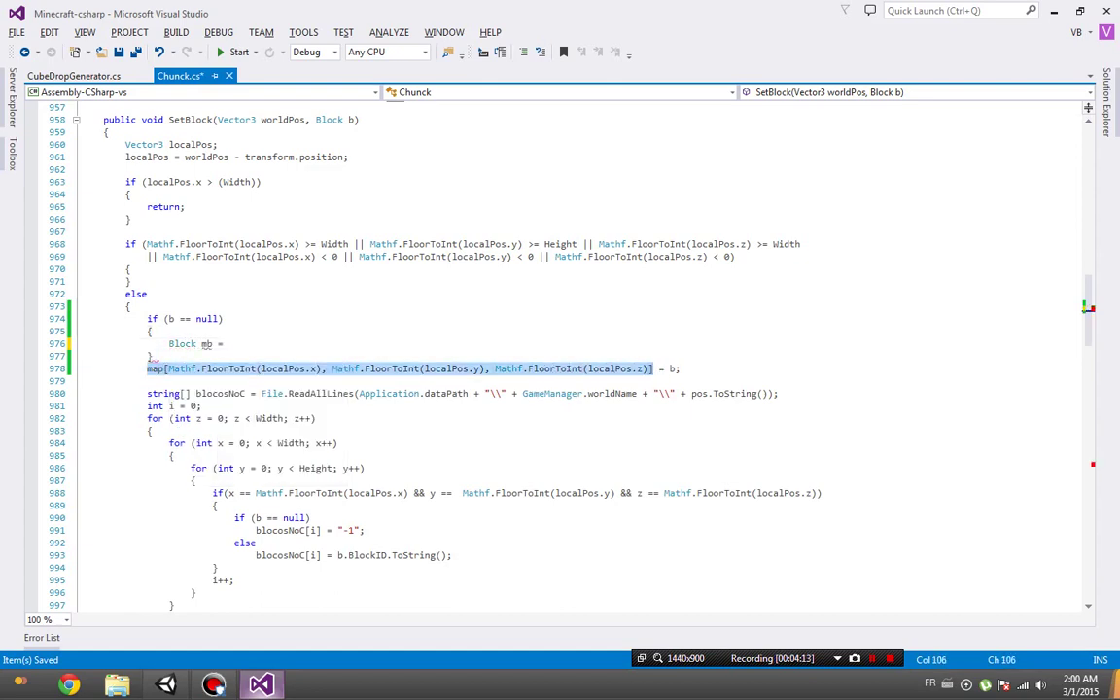
left_click(228, 344)
key("ctrl+v")
type(";")
Add a nested if (mb != null) block with an empty body.
key("Return")
type("if(mb")
key("Escape")
key("BackSpace")
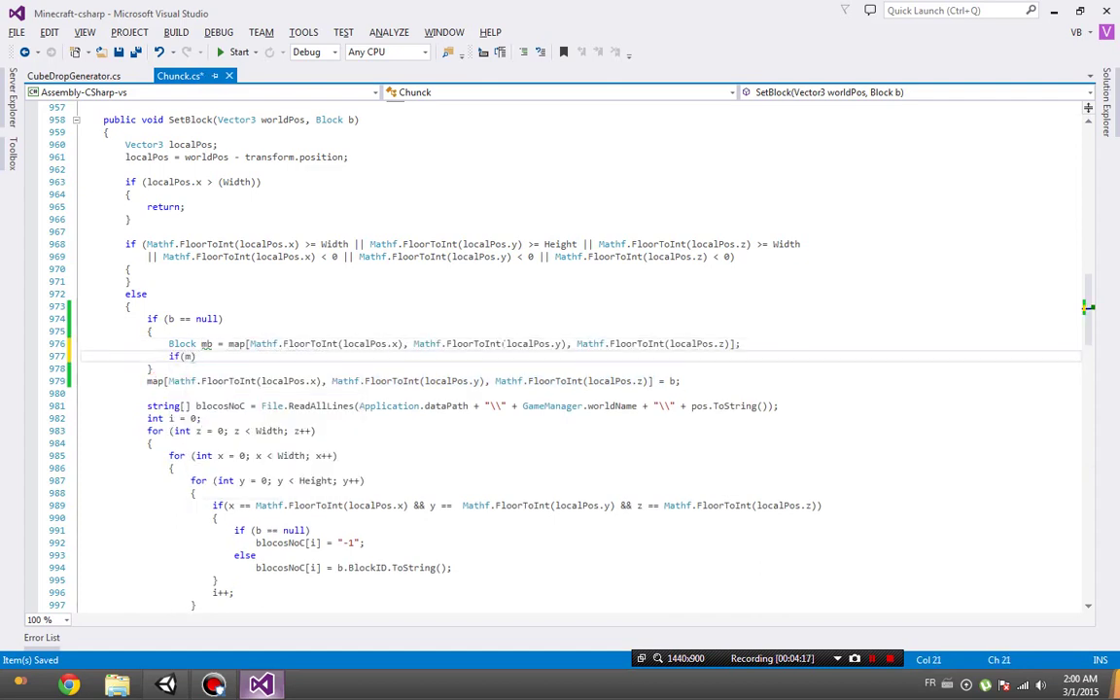
type("b == null)")
key("Return")
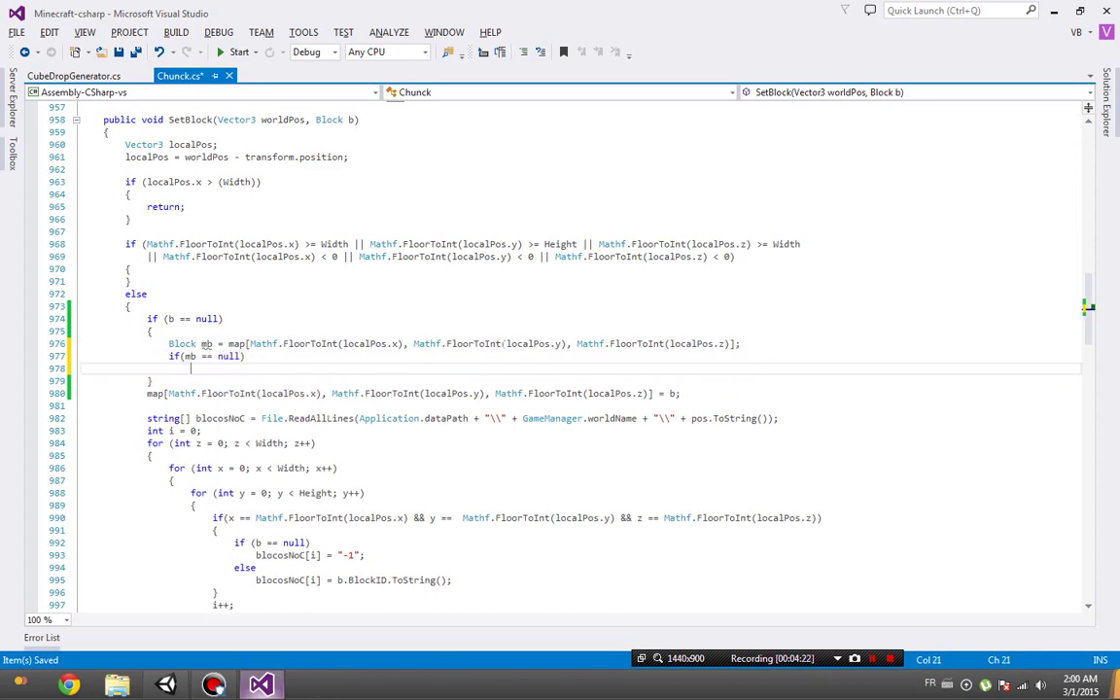
type("{")
key("Return")
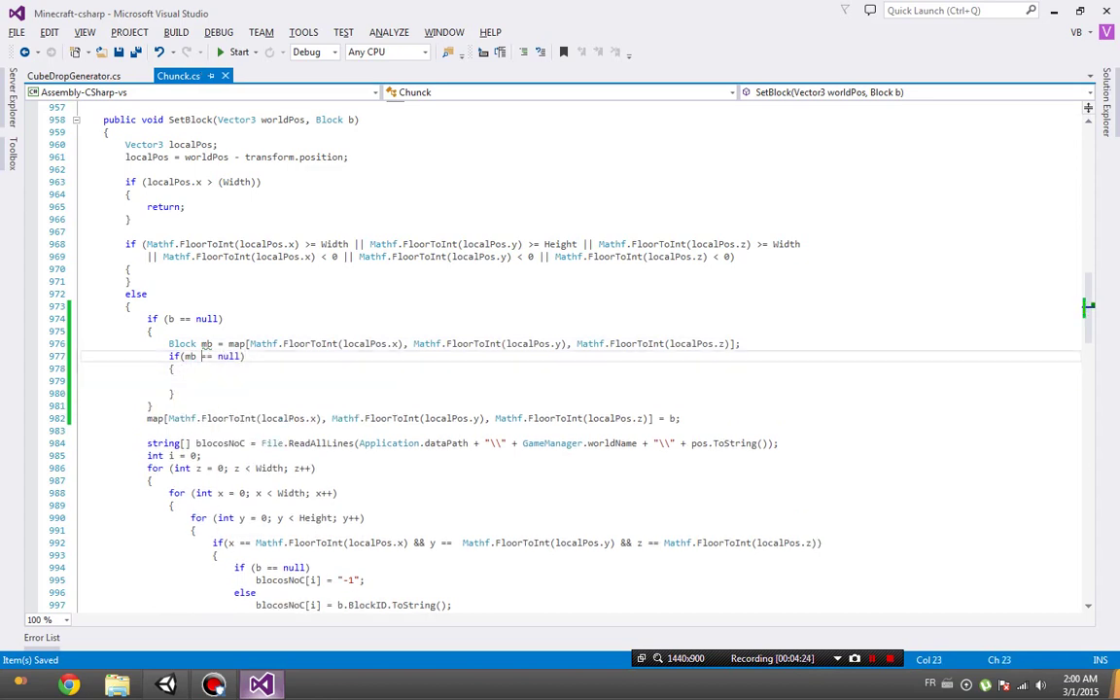
key("Delete")
type("!")
key("Down")
key("Down")
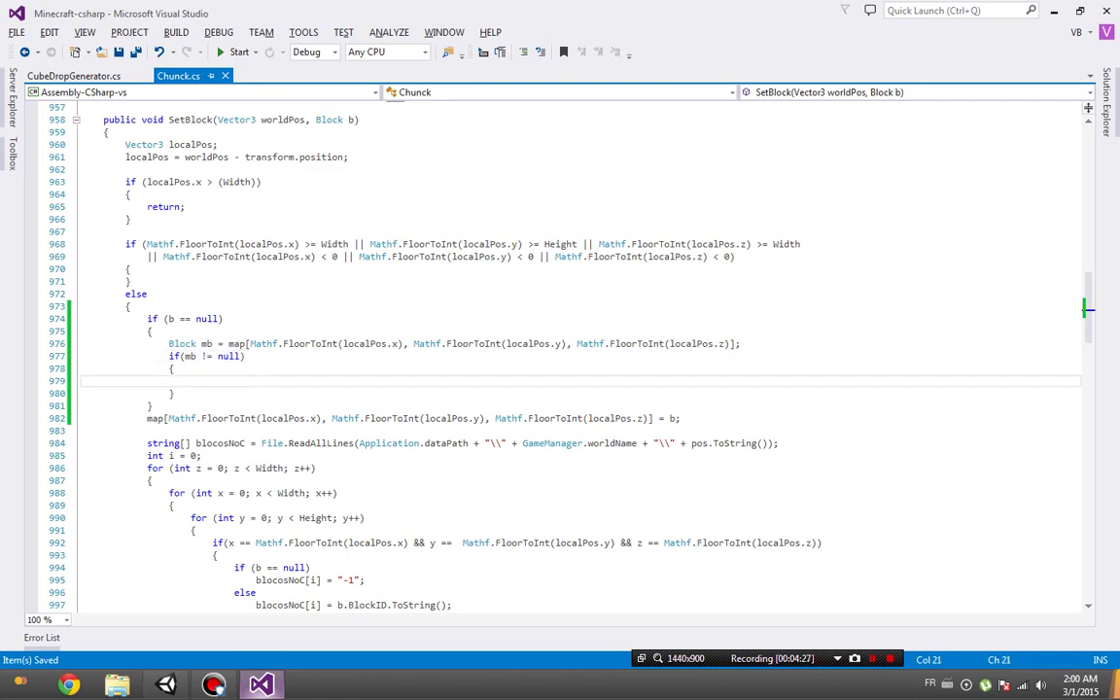
Write GameManager g = new GameManager("DropedI" + mb.BlockName) as GameManager; and save Chunck.cs.
type("GameManager g = ")
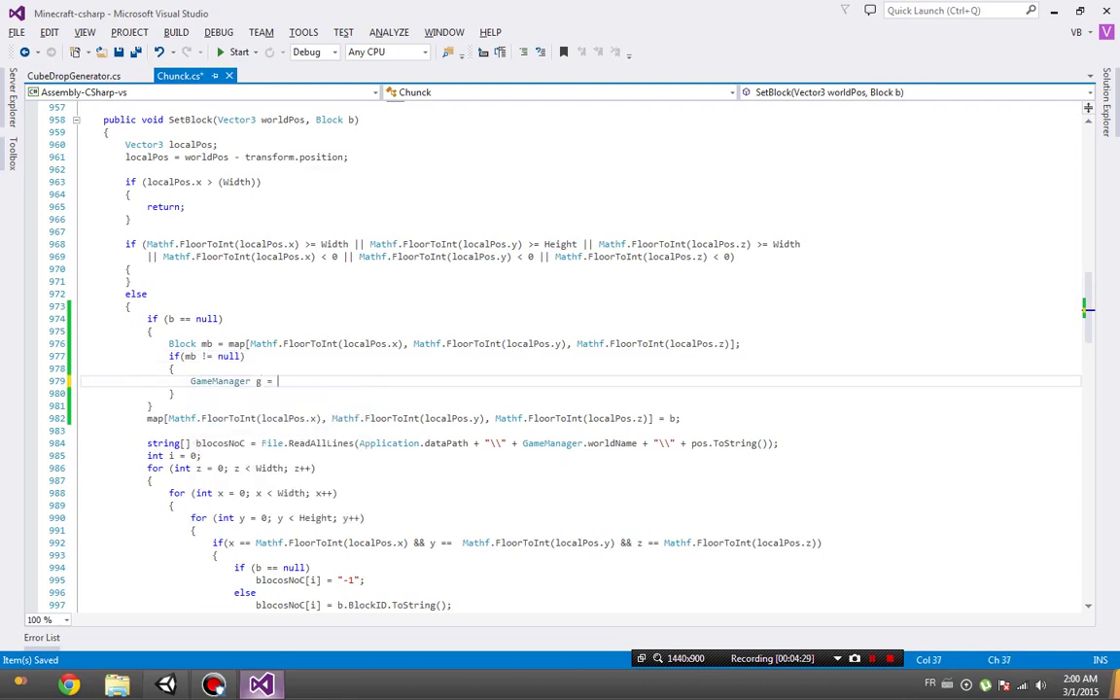
type("new GameManager(\"DropedI\"")
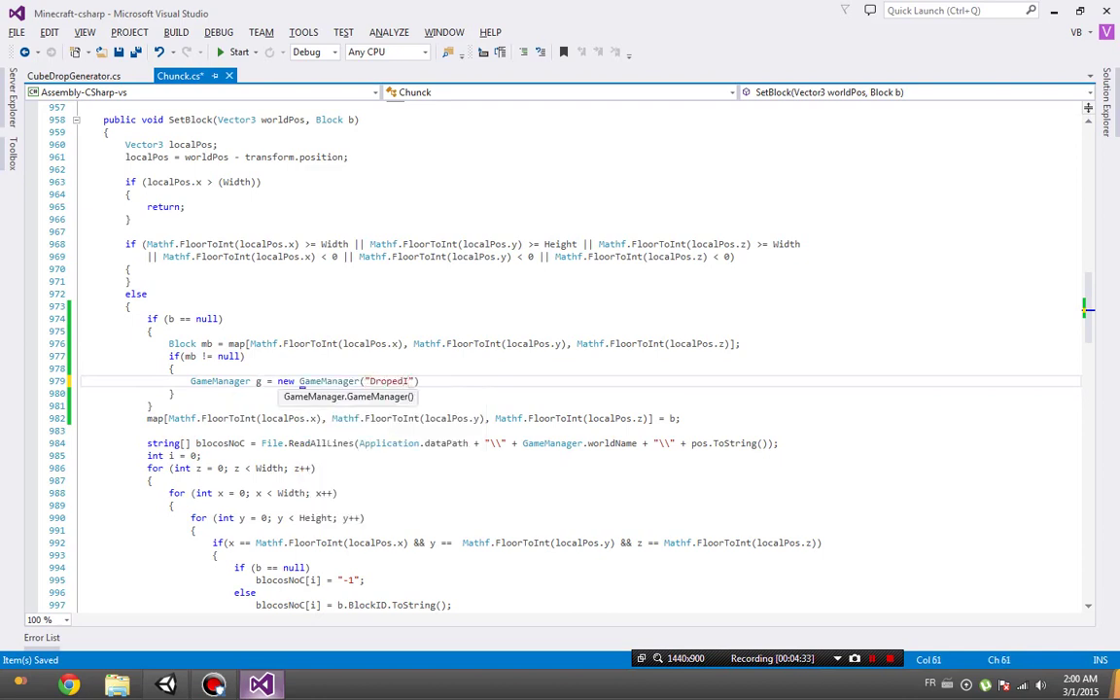
type(" + mb.")
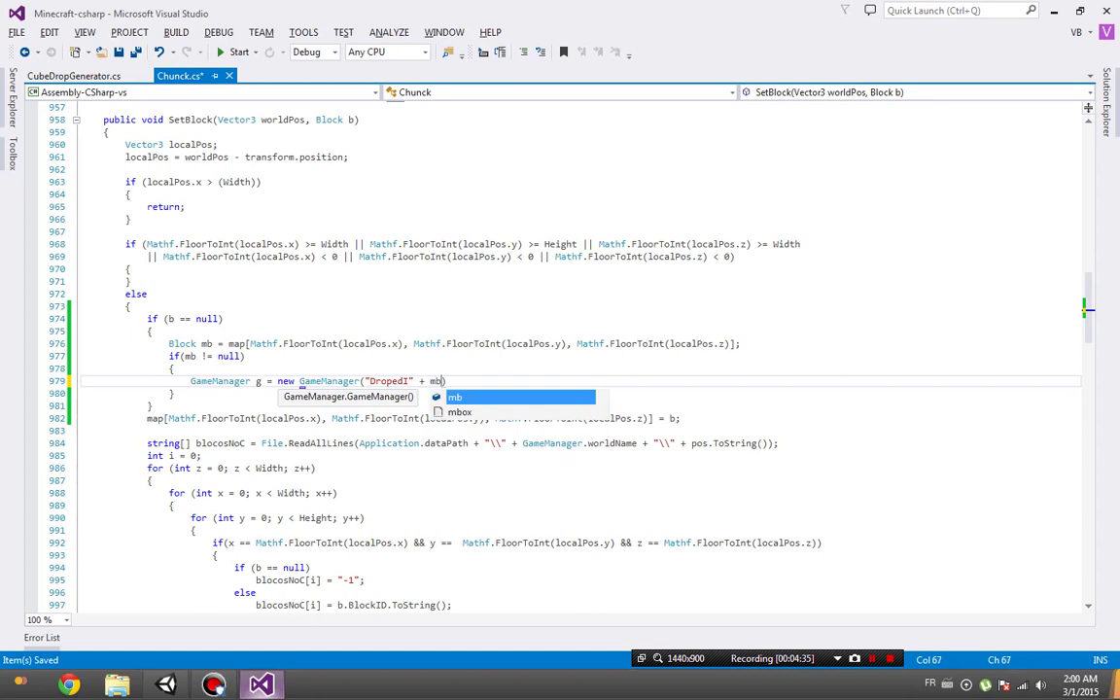
type("BlockN")
key("Tab")
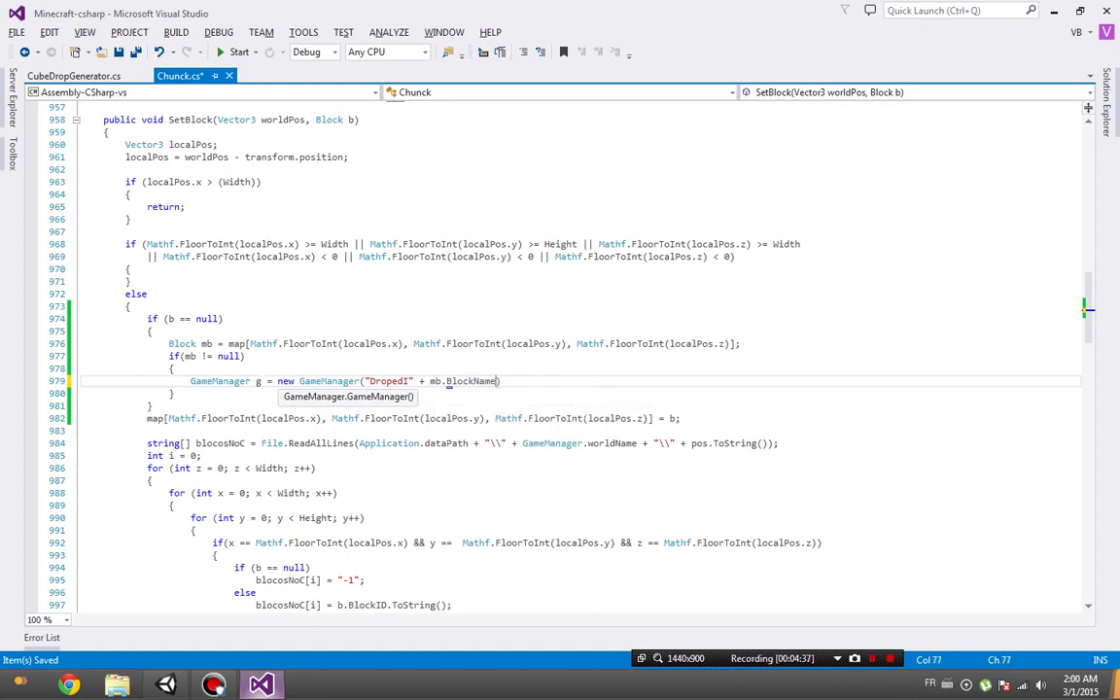
type(");")
key("ctrl+s")
key("Return")
type("g.a")
key("BackSpace")
type("ad")
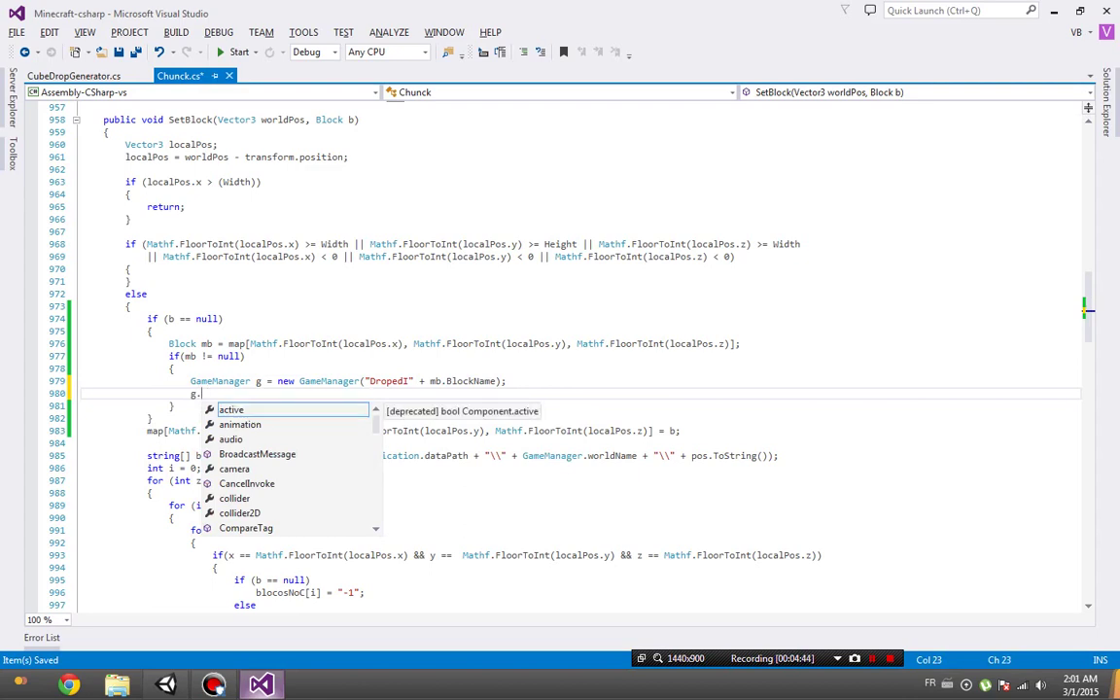
left_click(501, 382)
type("as GameManager")
Add the line g.gameObject.AddComponent<CubeDropGenerator>(); below it.
left_click(201, 394)
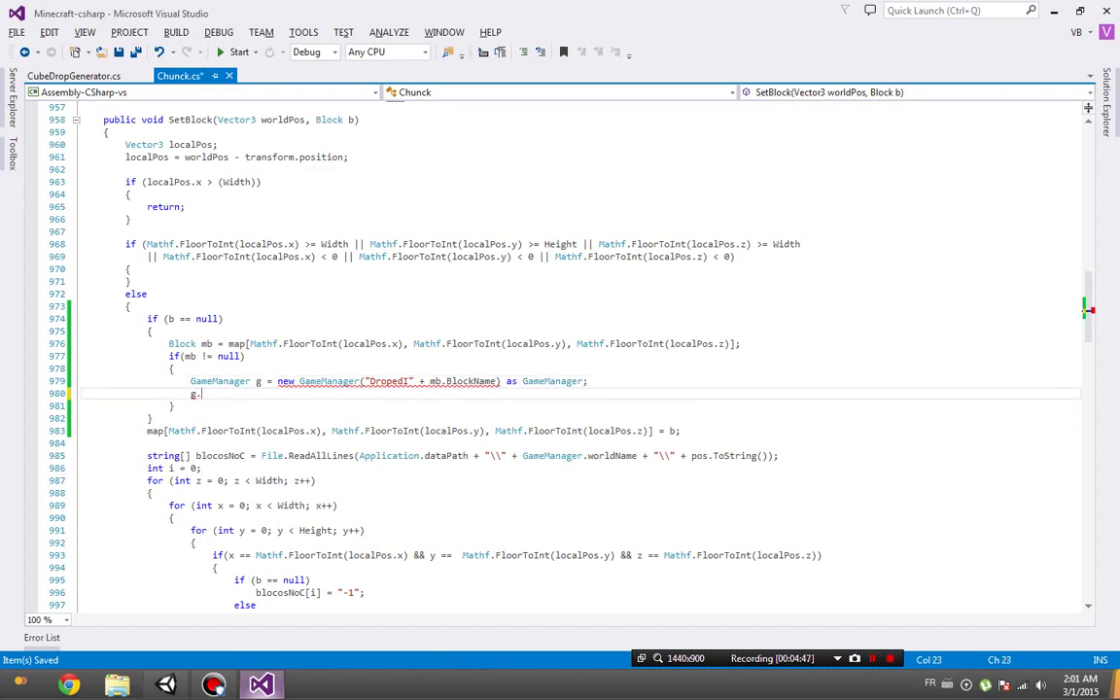
key("ctrl+space")
type("ga")
key("Tab")
type(".ad<")
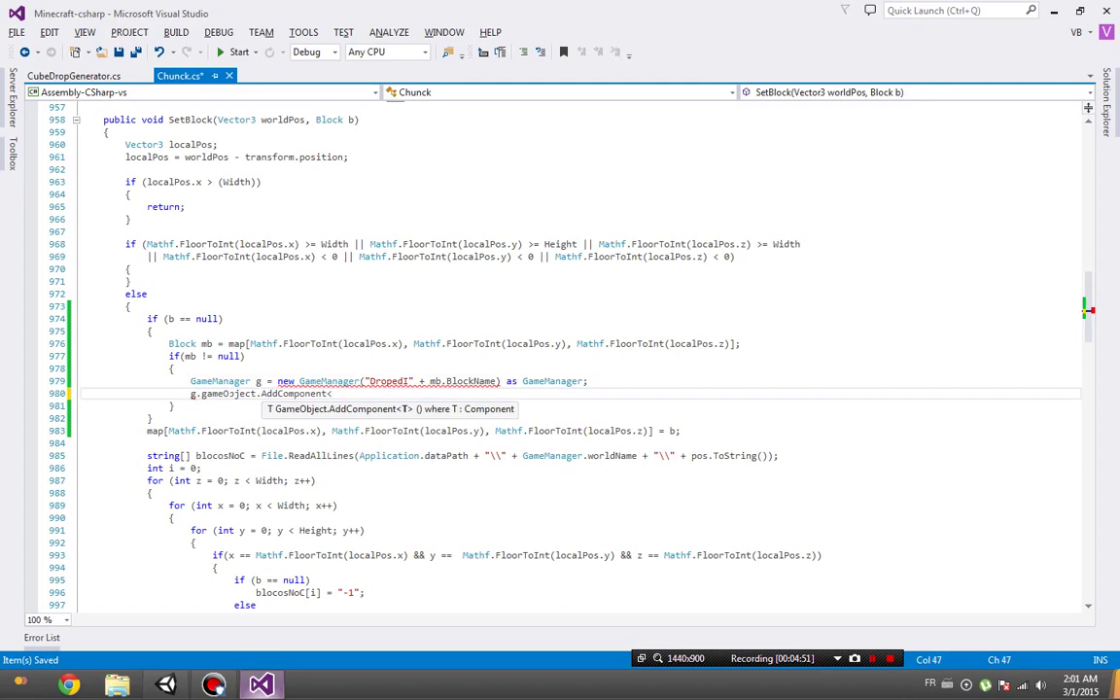
type("Cube")
key("Tab")
type(">(")
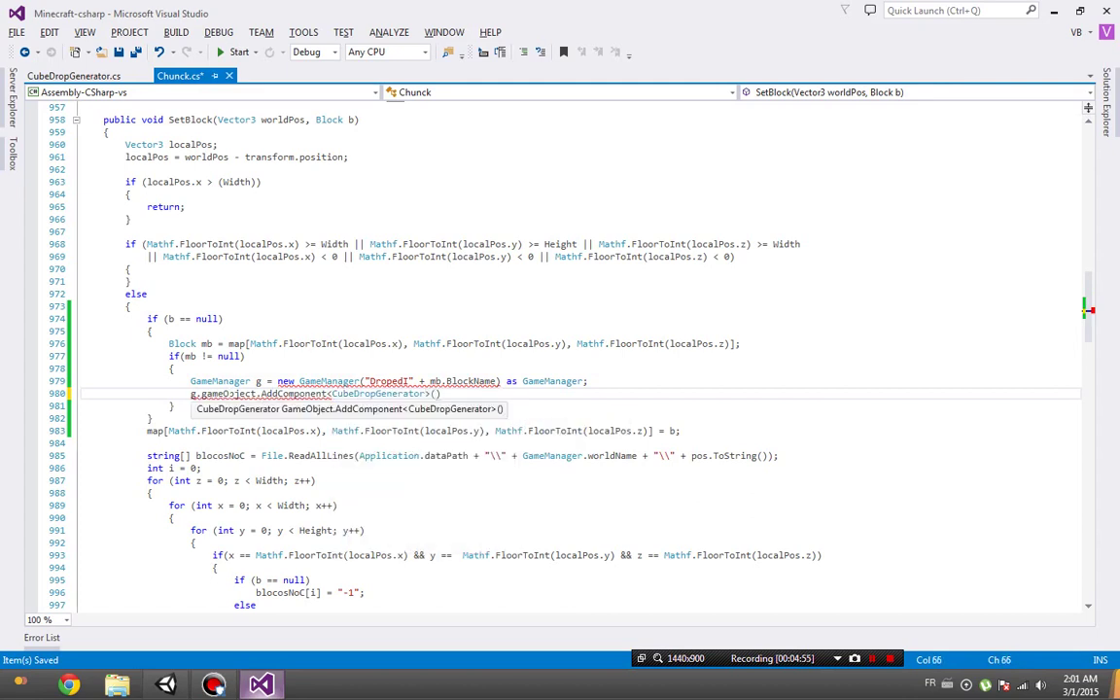
type(");")
key("Return")
type("g")
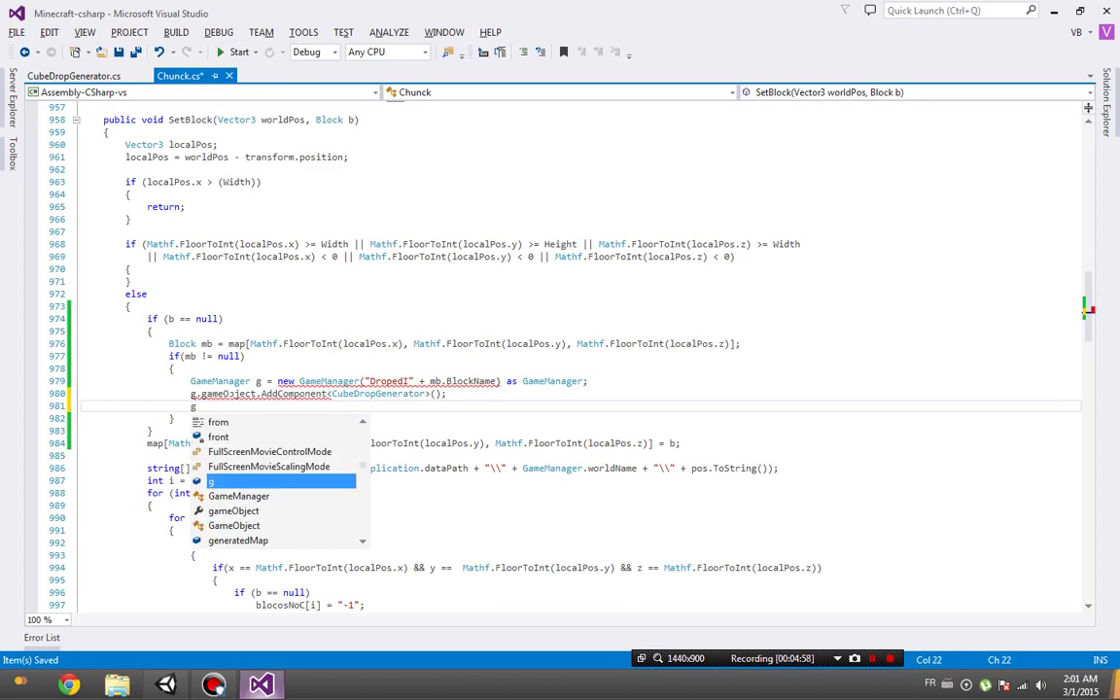
key("Escape")
Store the added component as CubeDropGenerator cdg and begin a cdg. statement on the next line.
double_click(345, 393)
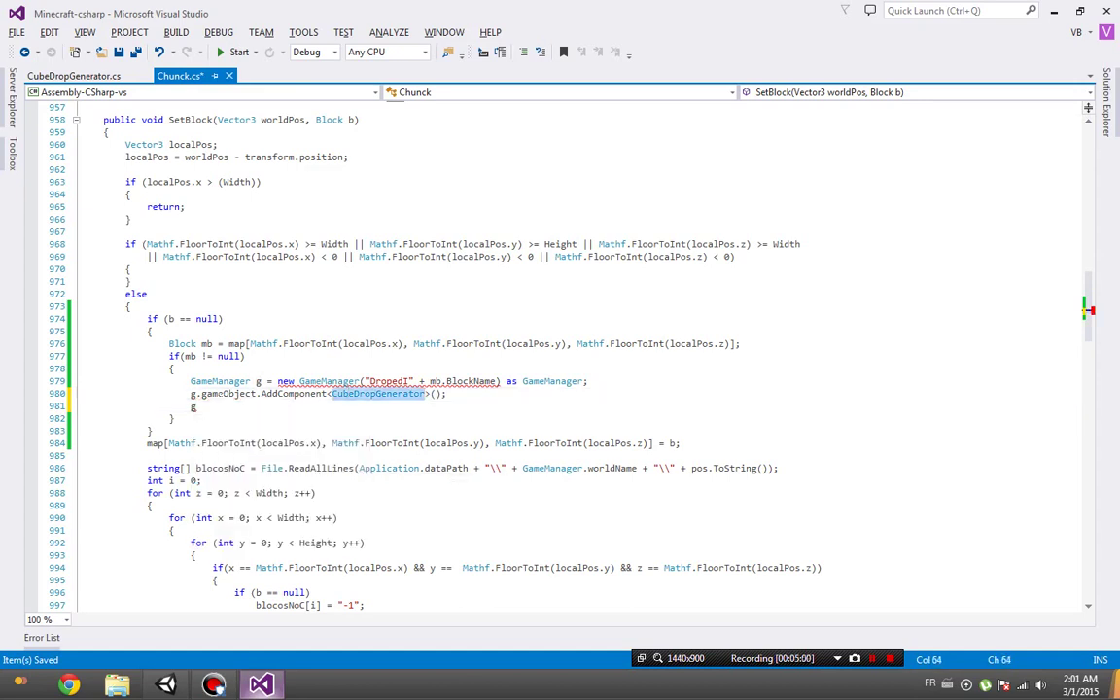
key("ctrl+c")
key("Home")
key("ctrl+v")
type("c = ")
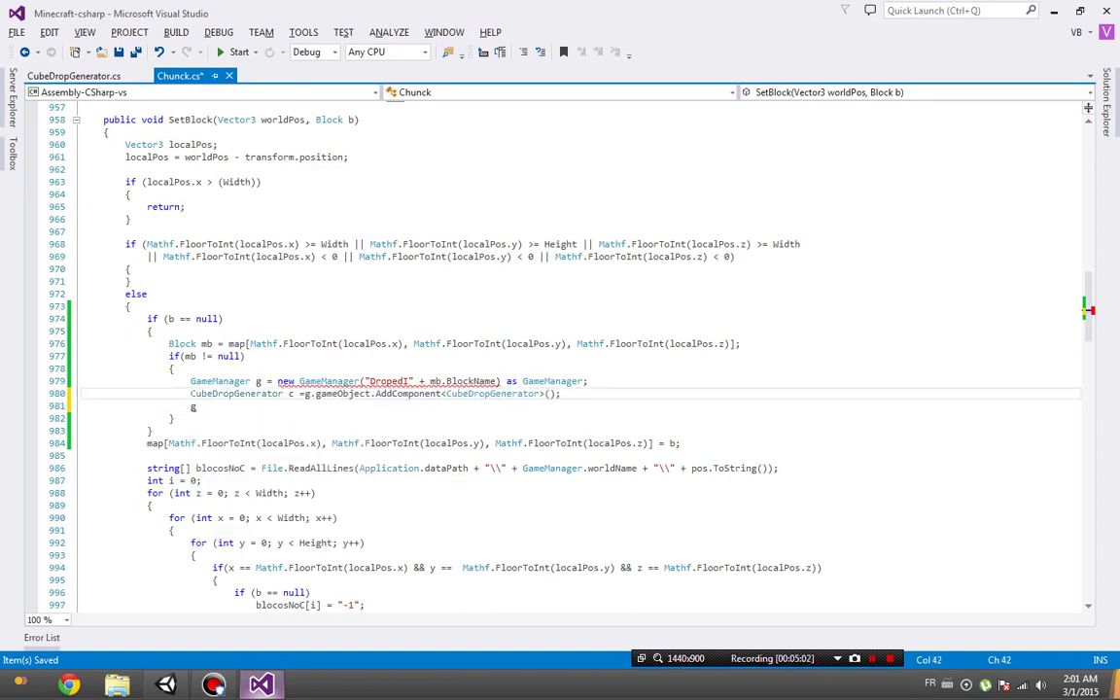
type("dg")
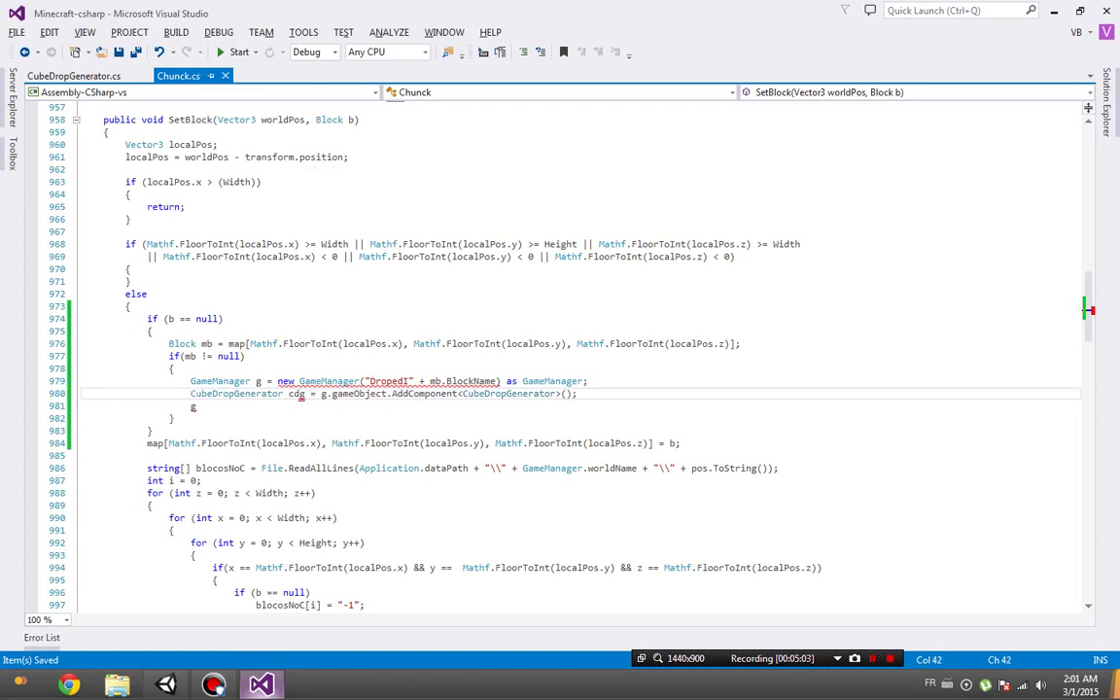
left_click(195, 407)
key("BackSpace")
type("cdg")
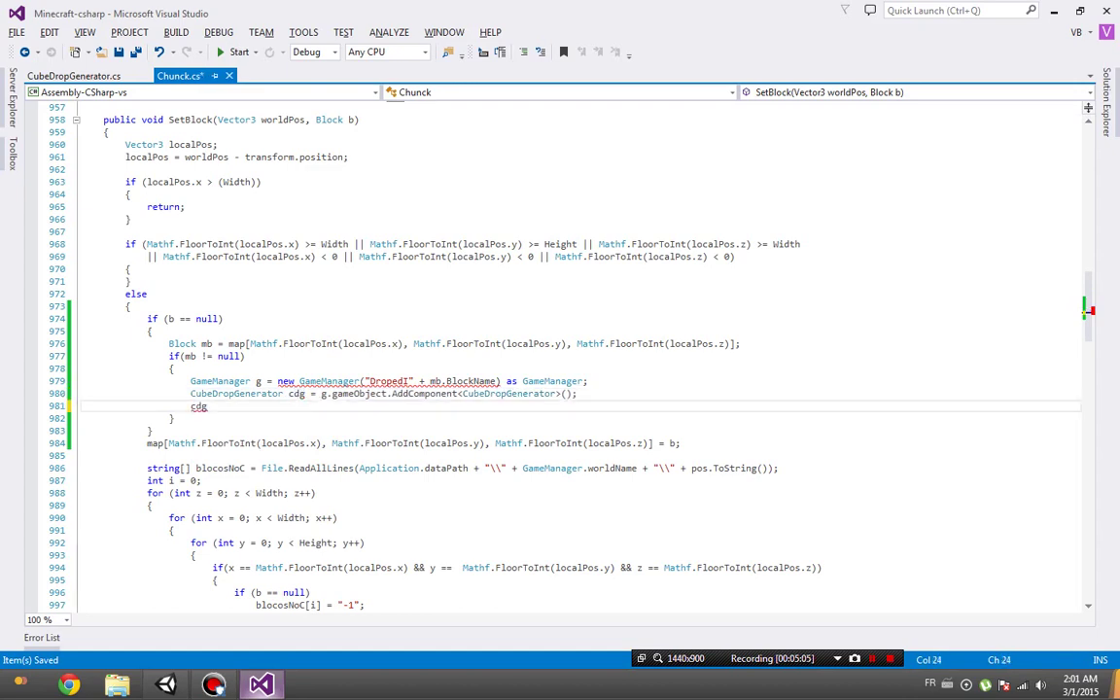
type(".st")
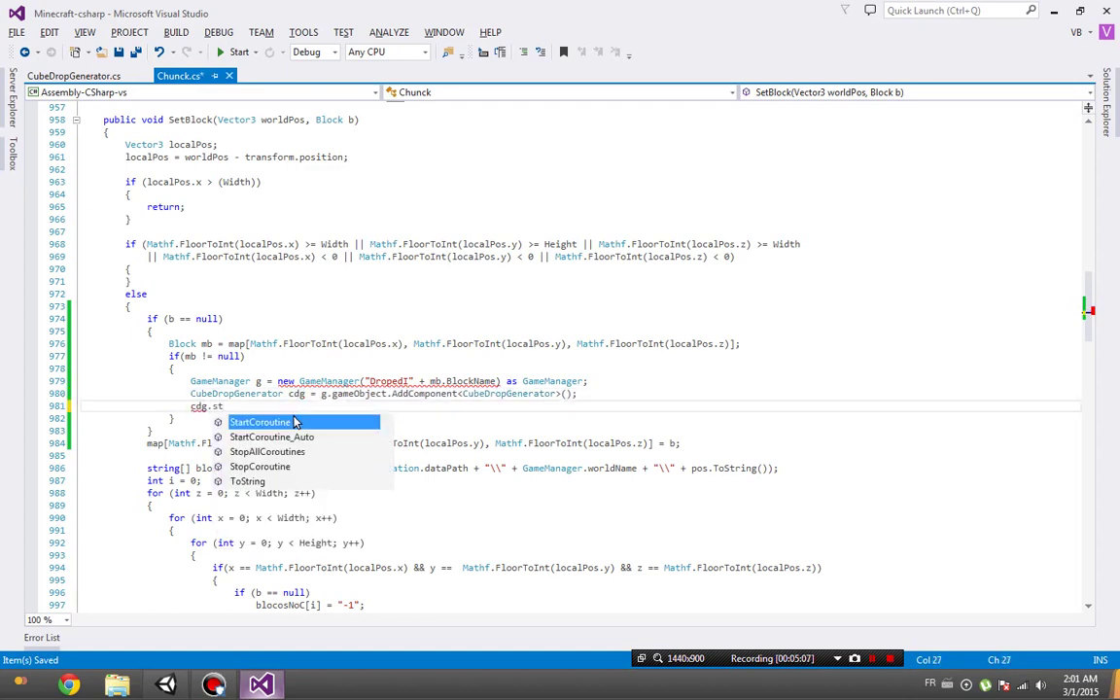
key("BackSpace")
key("BackSpace")
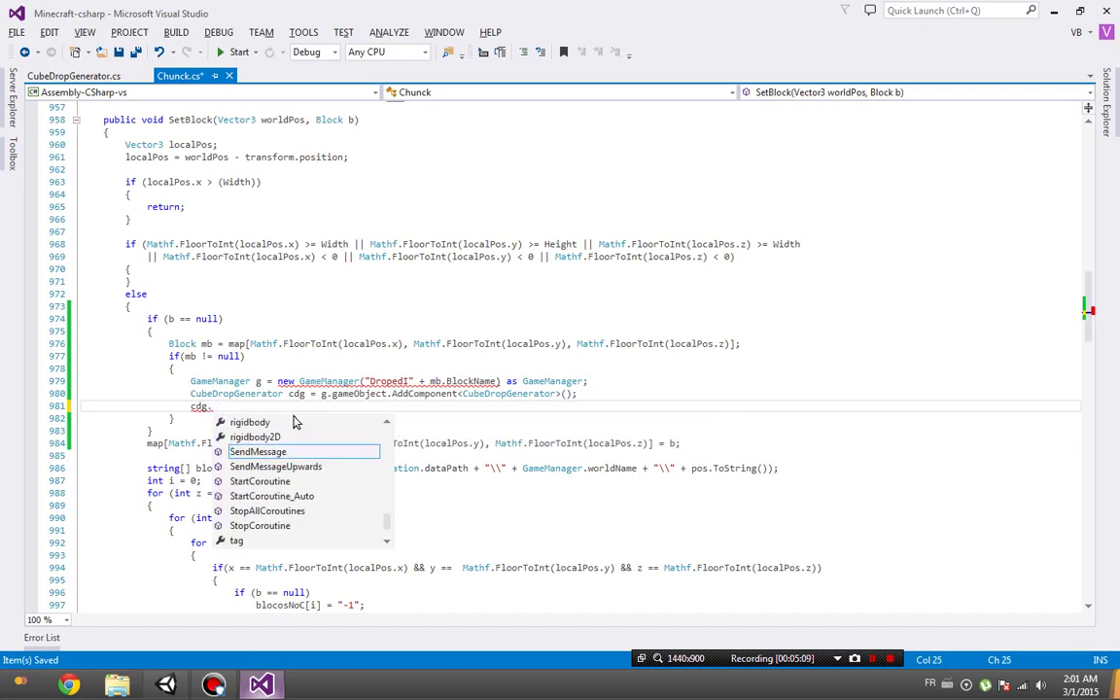
left_click(73, 75)
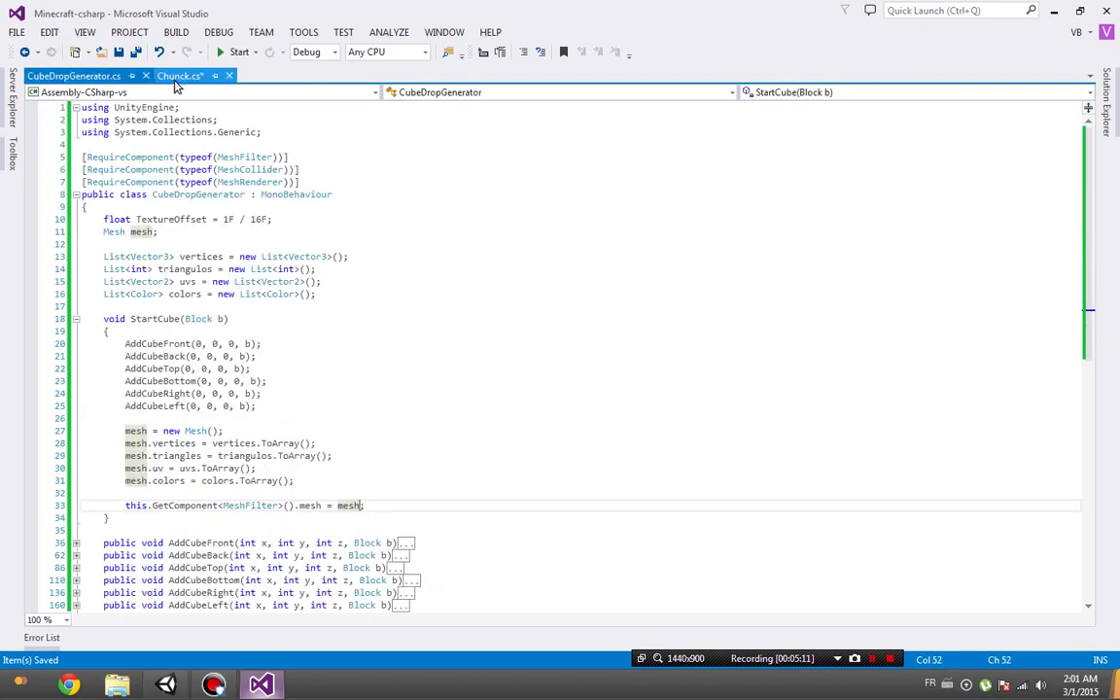
Make StartCube public in CubeDropGenerator.cs and call cdg.StartCube(mb) in Chunck.cs.
left_click(105, 318)
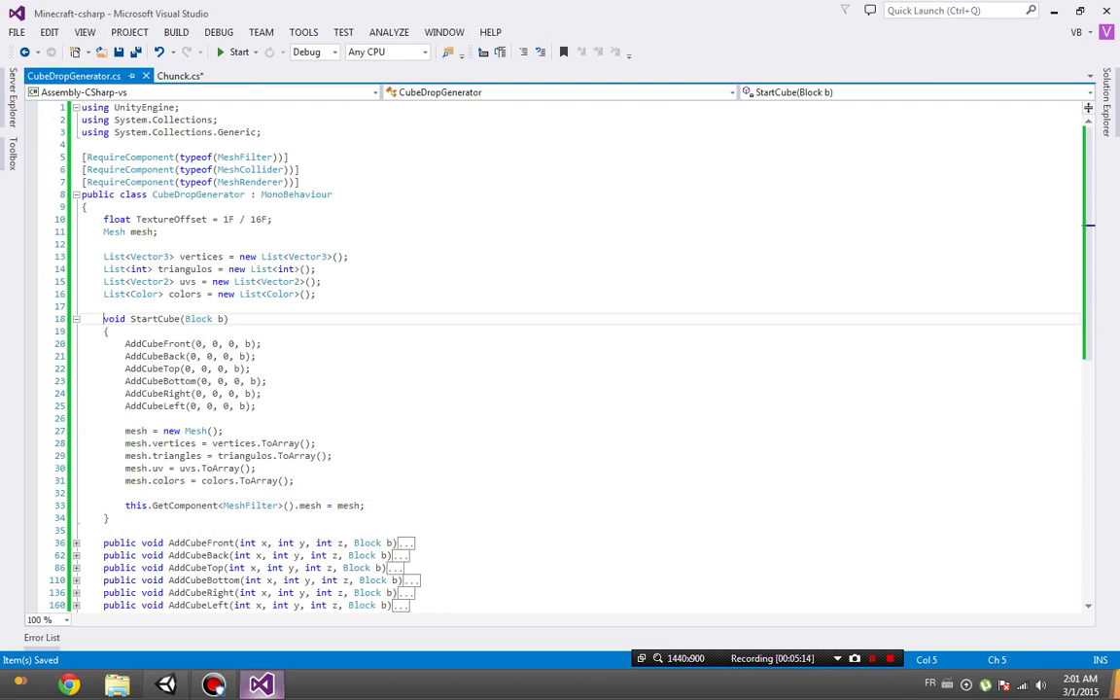
type("public")
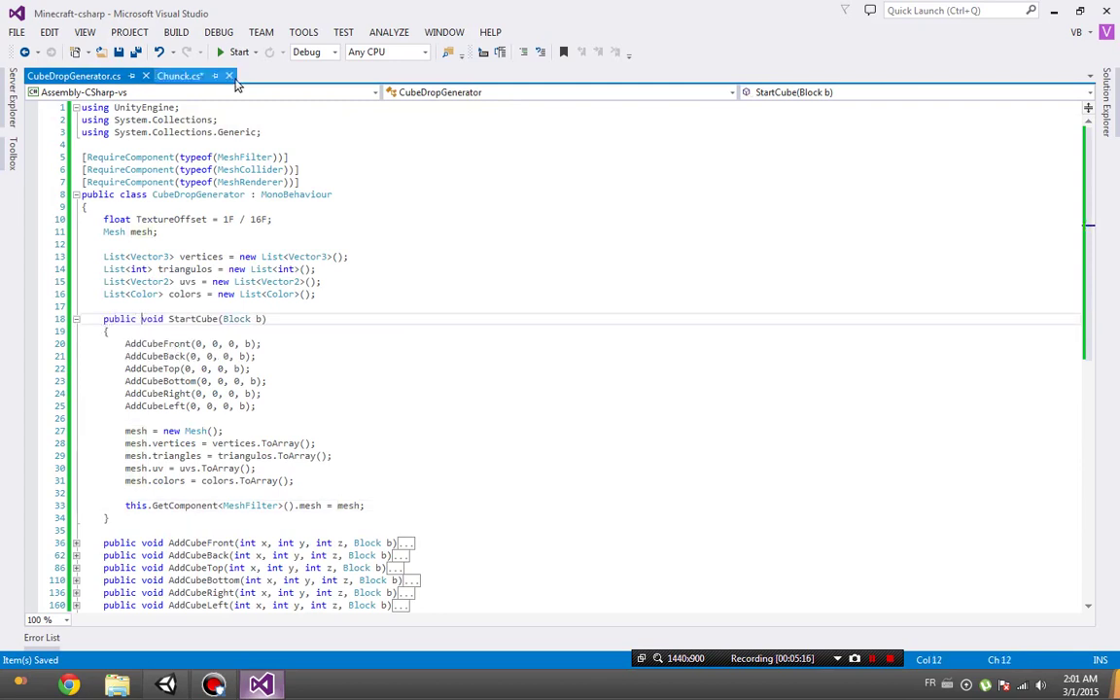
left_click(188, 78)
type(".star")
key("Tab")
key("BackSpace")
key("BackSpace")
key("BackSpace")
key("BackSpace")
key("BackSpace")
key("BackSpace")
type("e(")
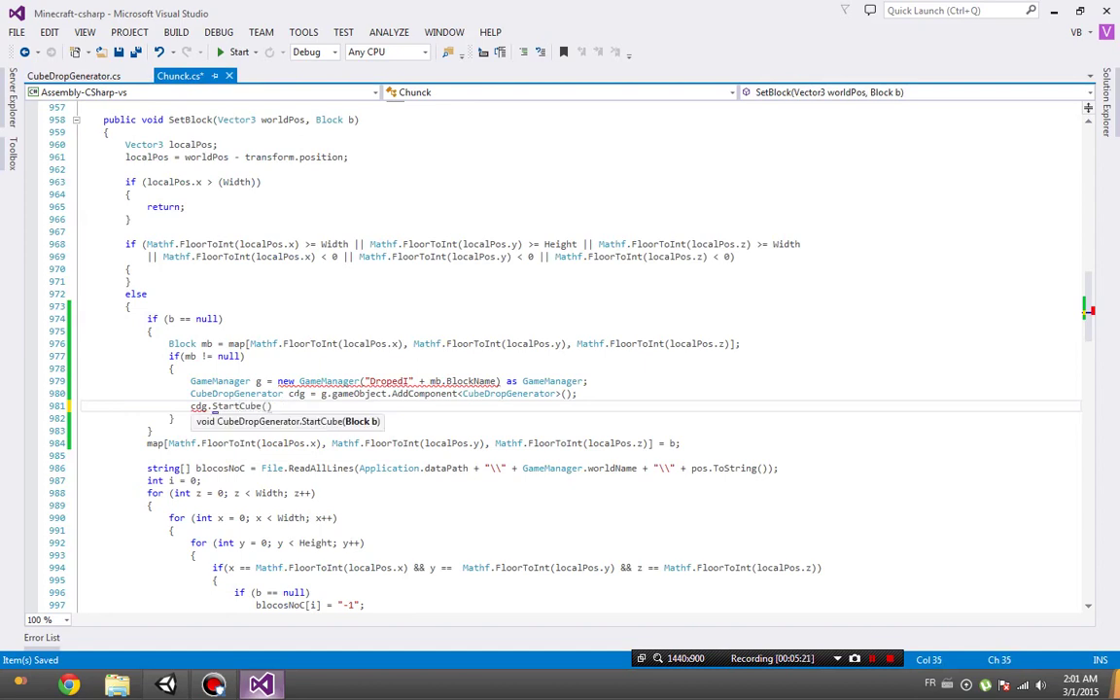
type("g);")
key("Left")
key("Left")
key("BackSpace")
type("mb")
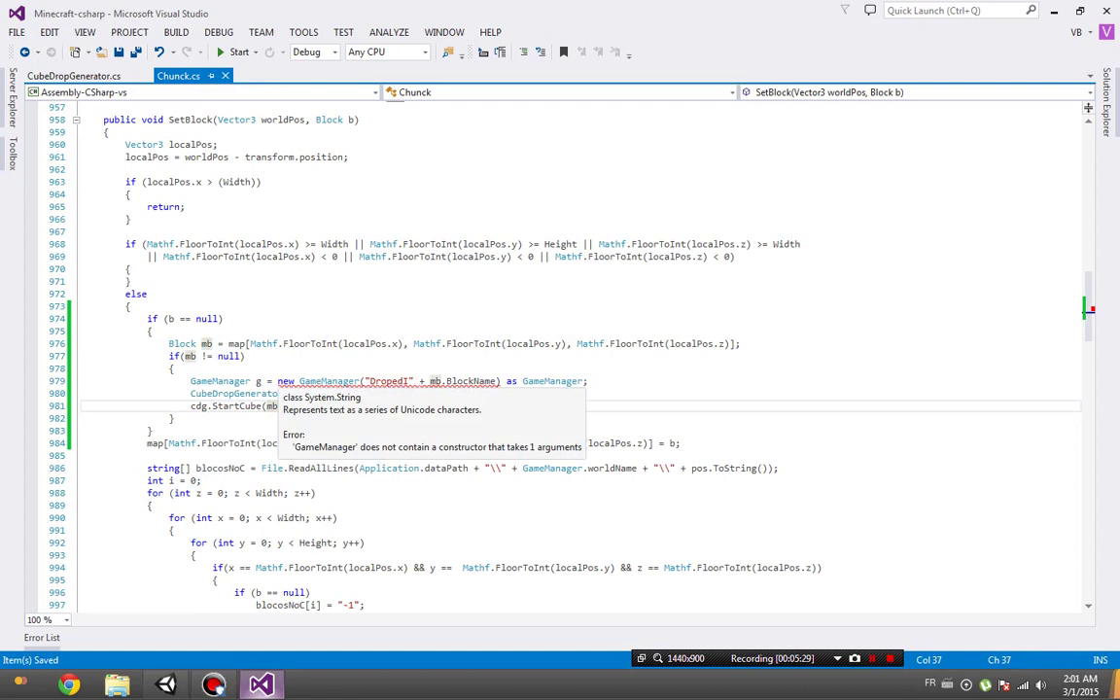
Change every GameManager on line 979 to GameObject and add cdg.transform.position = worldPos;.
double_click(220, 381)
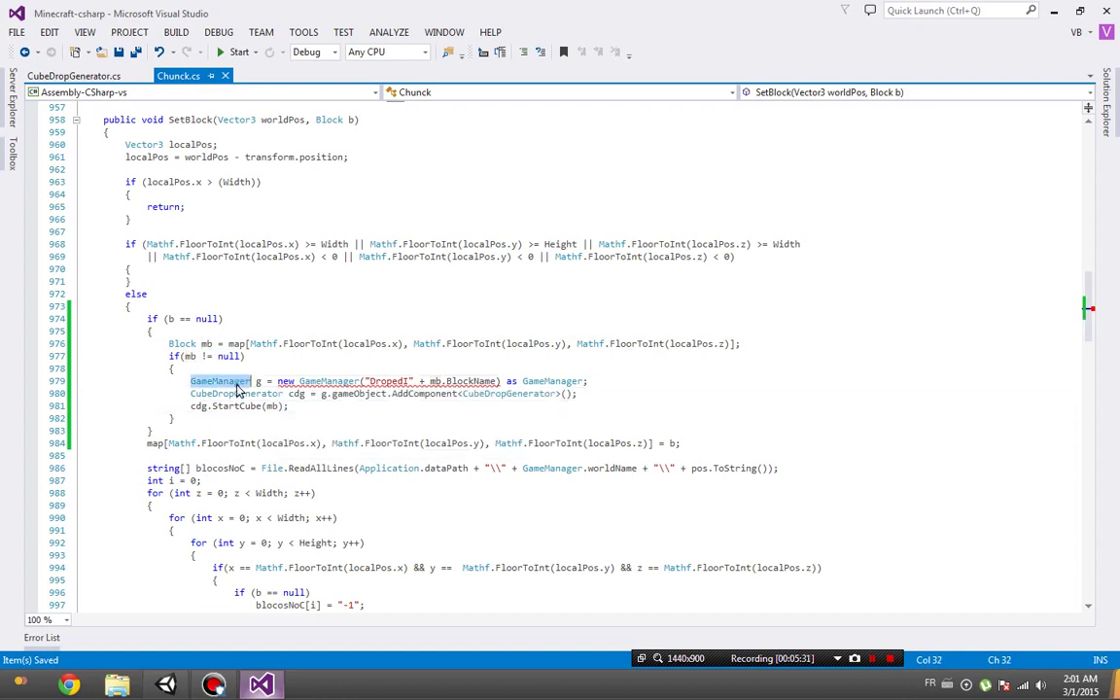
type("GameO")
key("Tab")
double_click(217, 381)
key("ctrl+c")
double_click(321, 381)
key("ctrl+v")
double_click(545, 381)
key("ctrl+v")
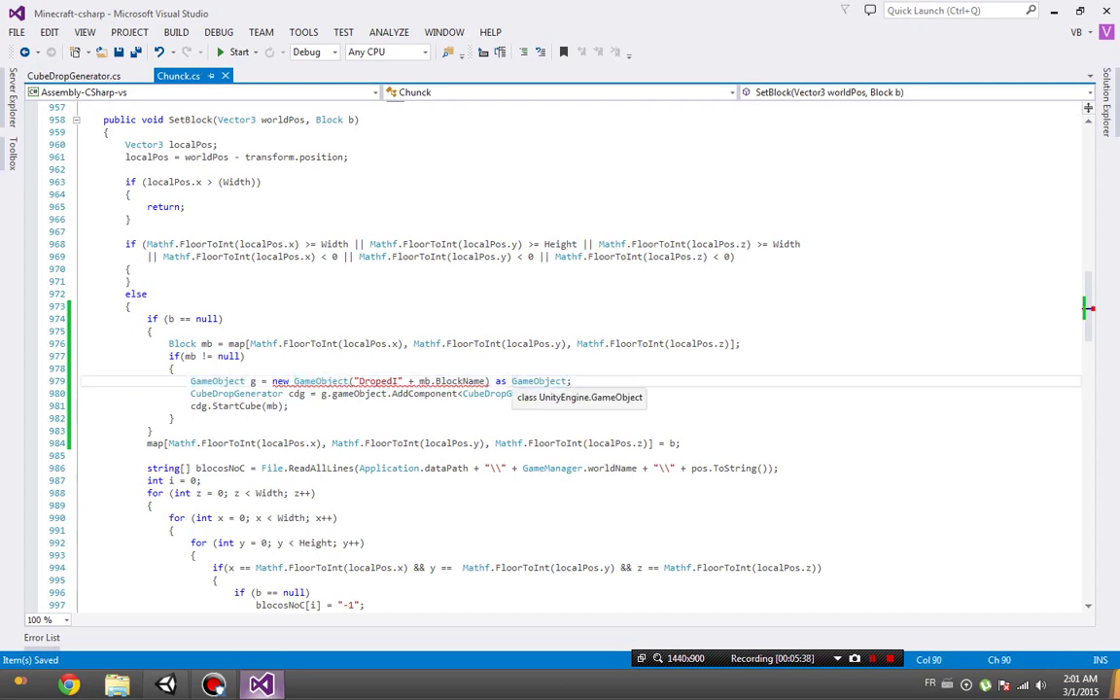
left_click(289, 405)
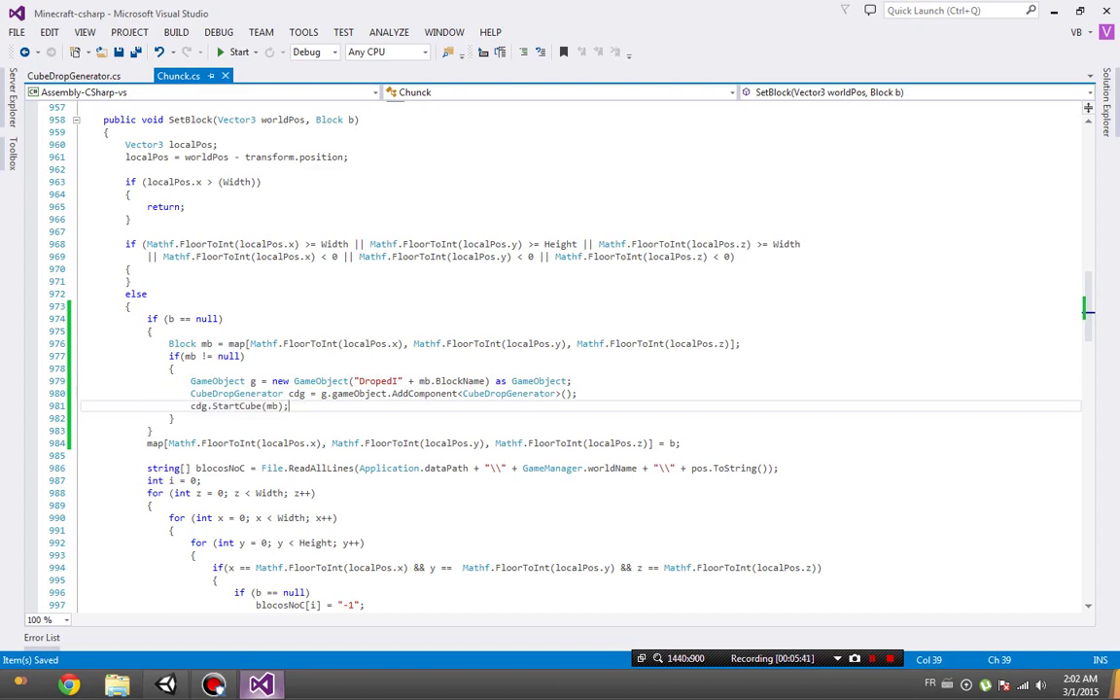
key("Return")
key("Return")
type("cdg.transform.position = ")
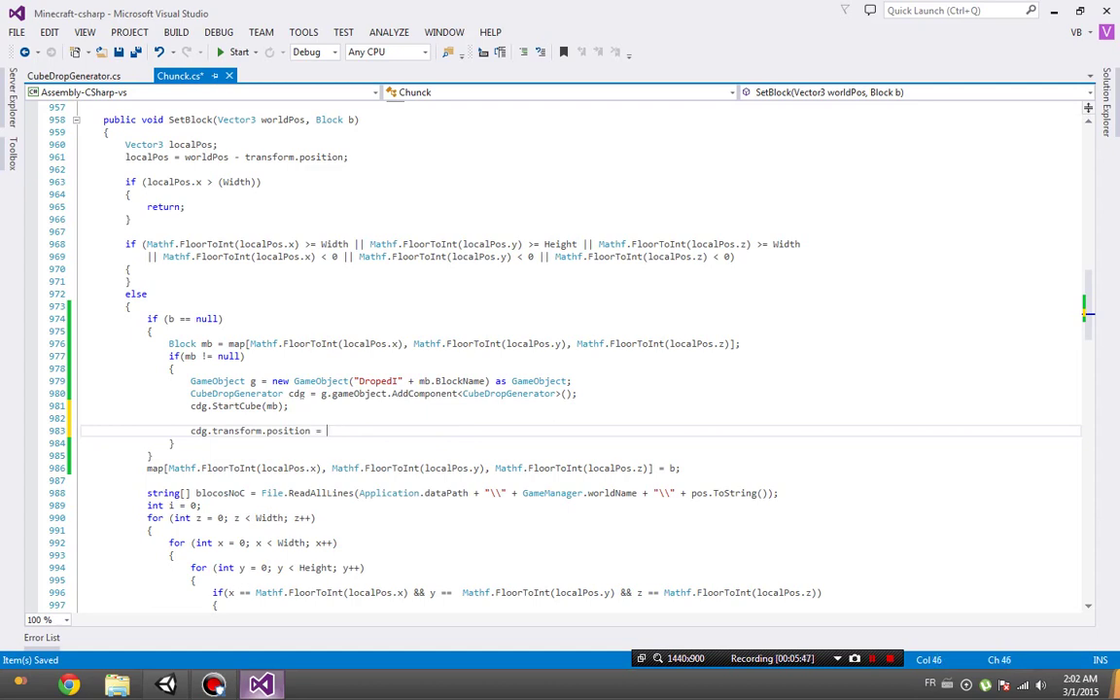
type("worldPos")
type(";")
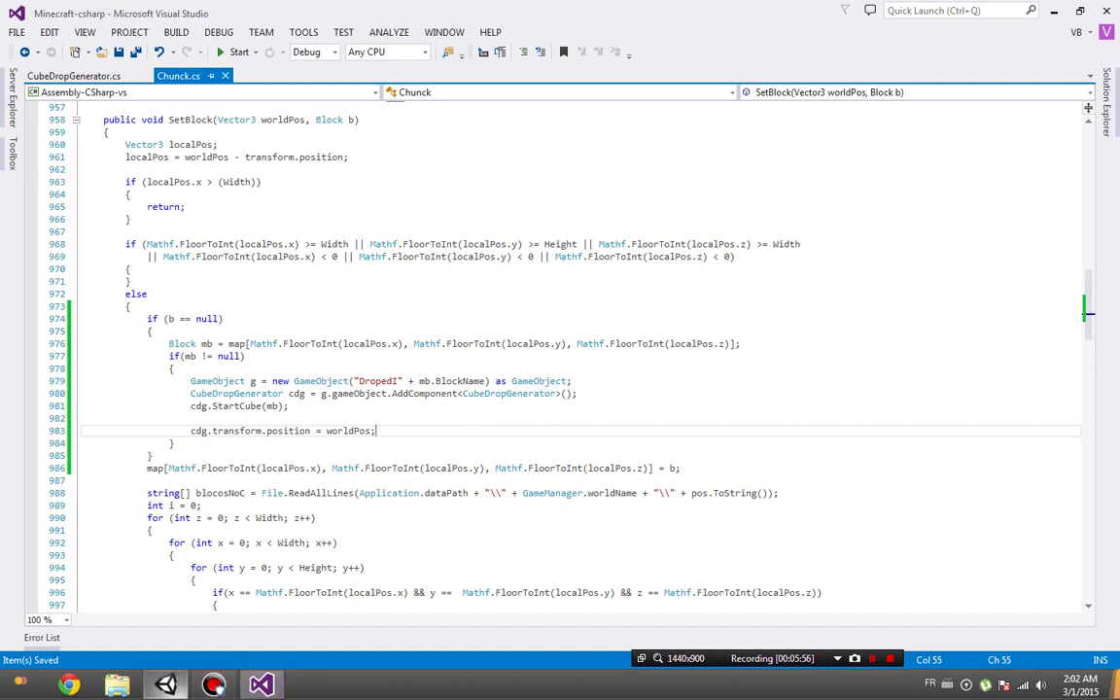
Add cdg.gameObject.AddComponent<Rigidbody>(); to give the dropped cube a Rigidbody.
key("Return")
type("cdg.ad")
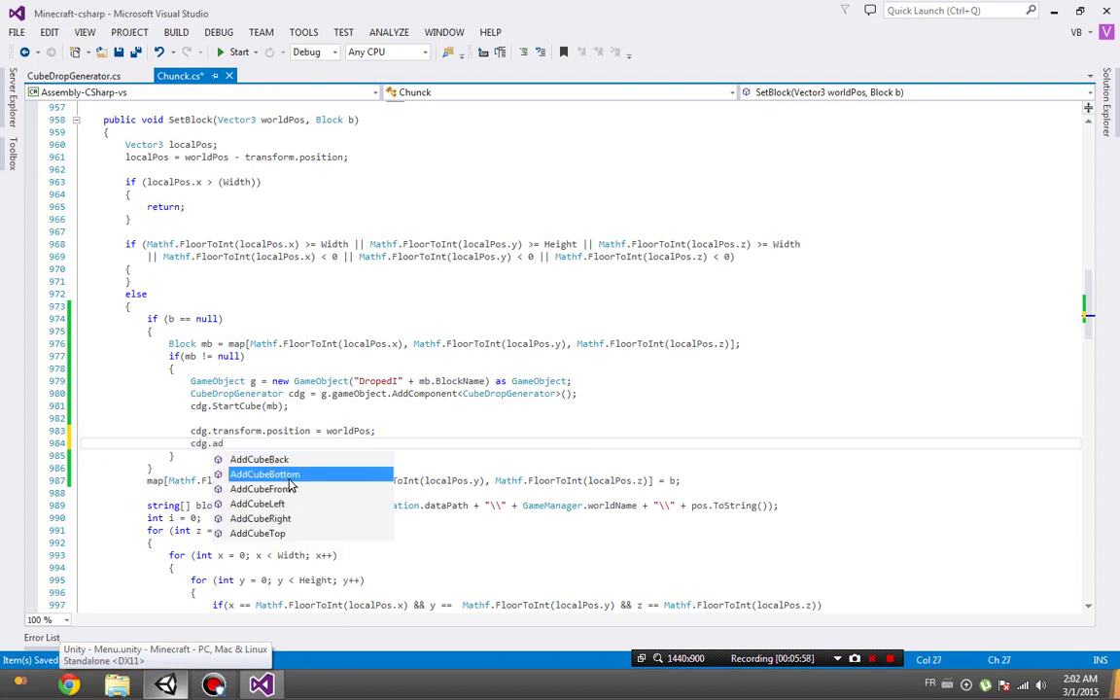
type("d")
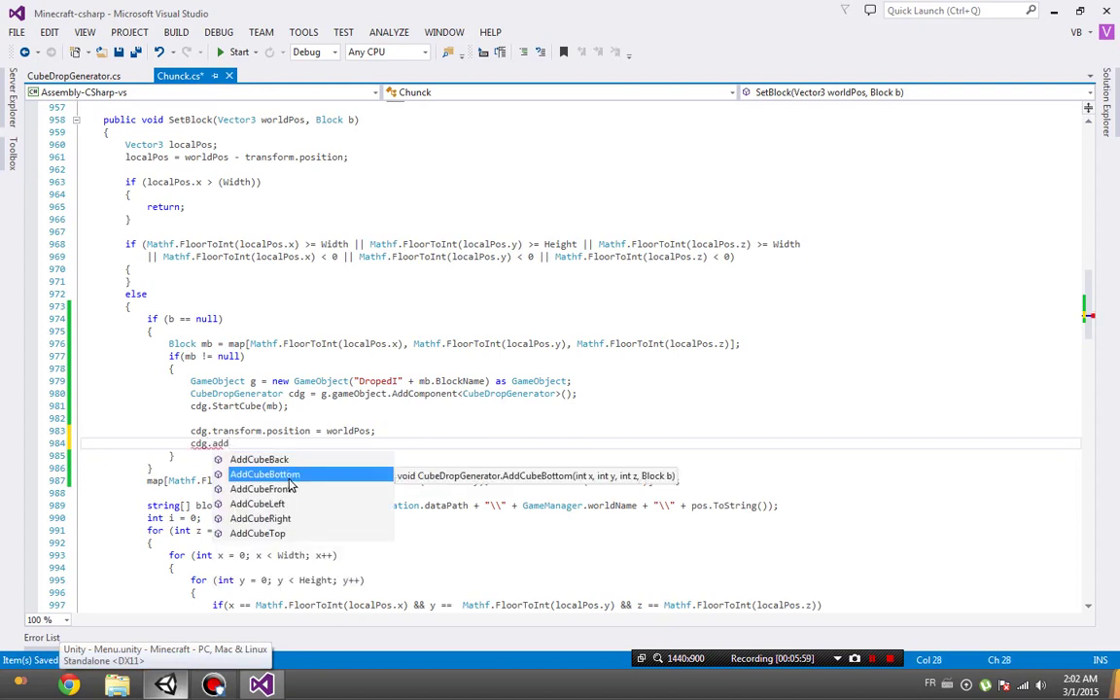
key("BackSpace")
key("BackSpace")
key("BackSpace")
type("gameObject.ad")
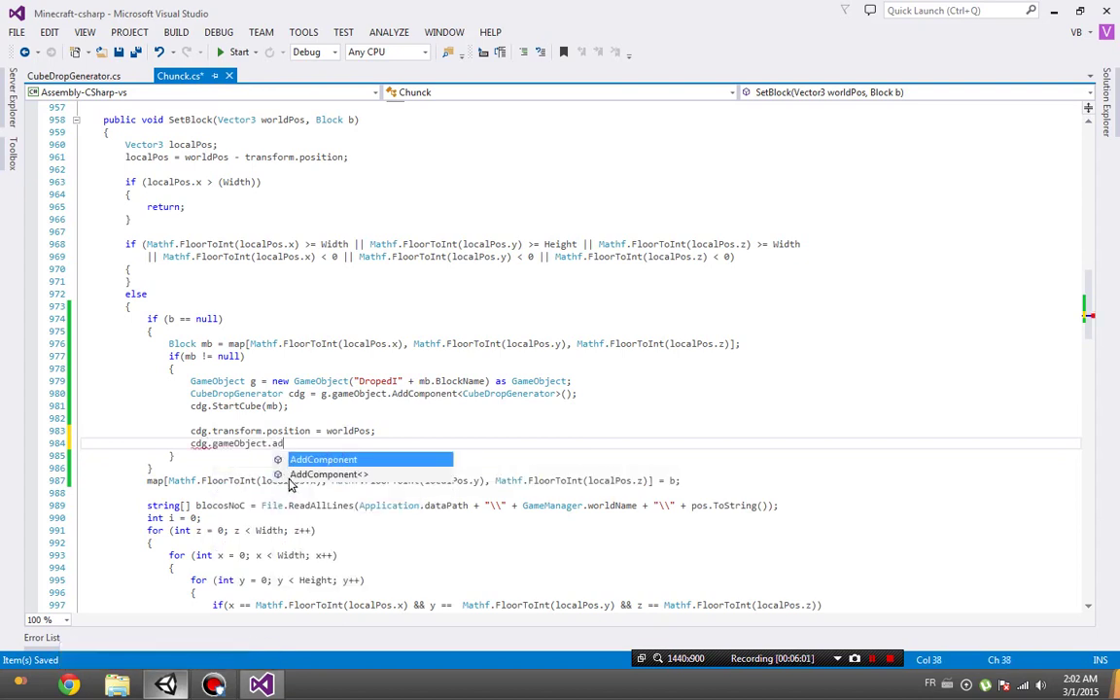
type("<")
type("Ri>")
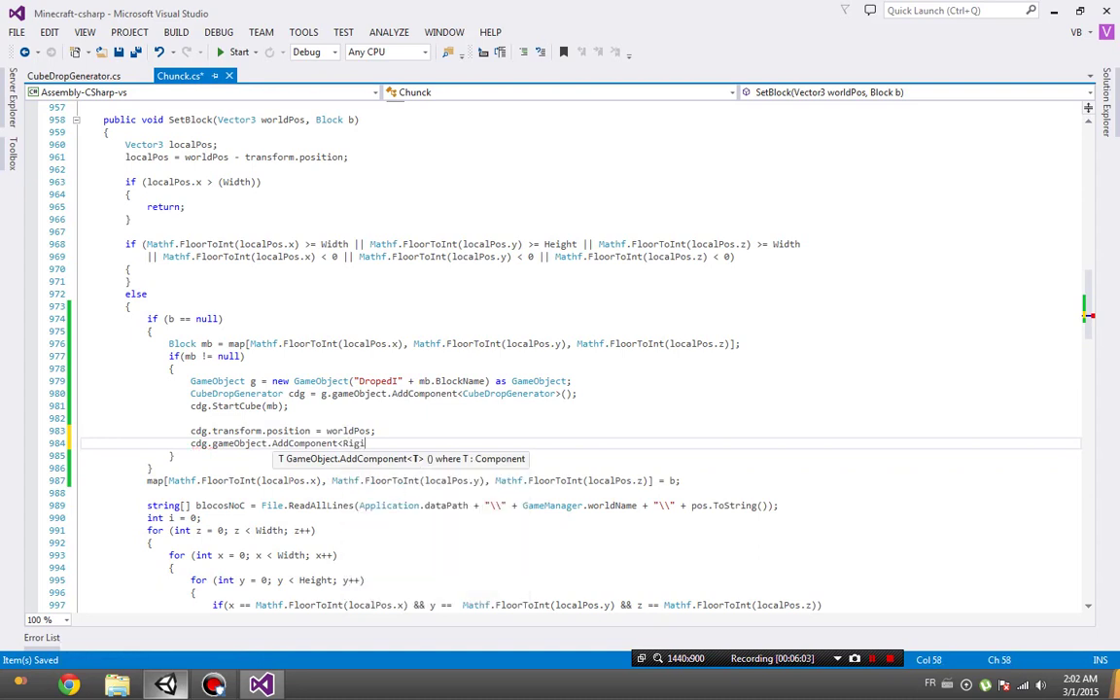
type("();")
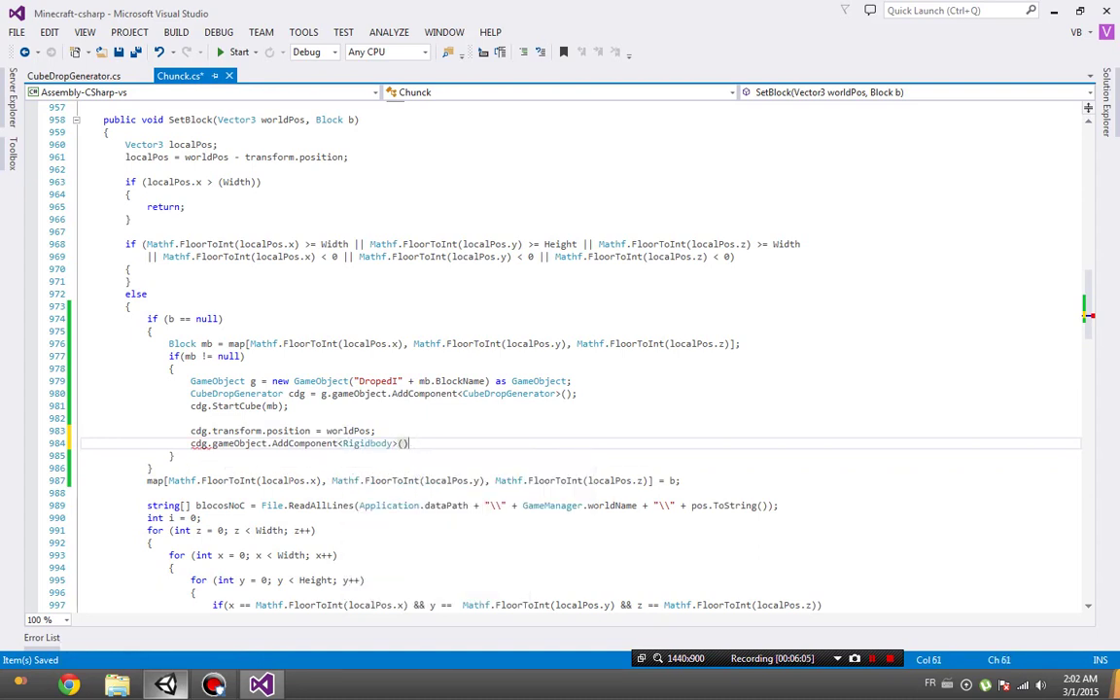
key("Down")
key("Down")
Run and stop the game in Unity to test the changes, then return to Visual Studio.
left_click(167, 685)
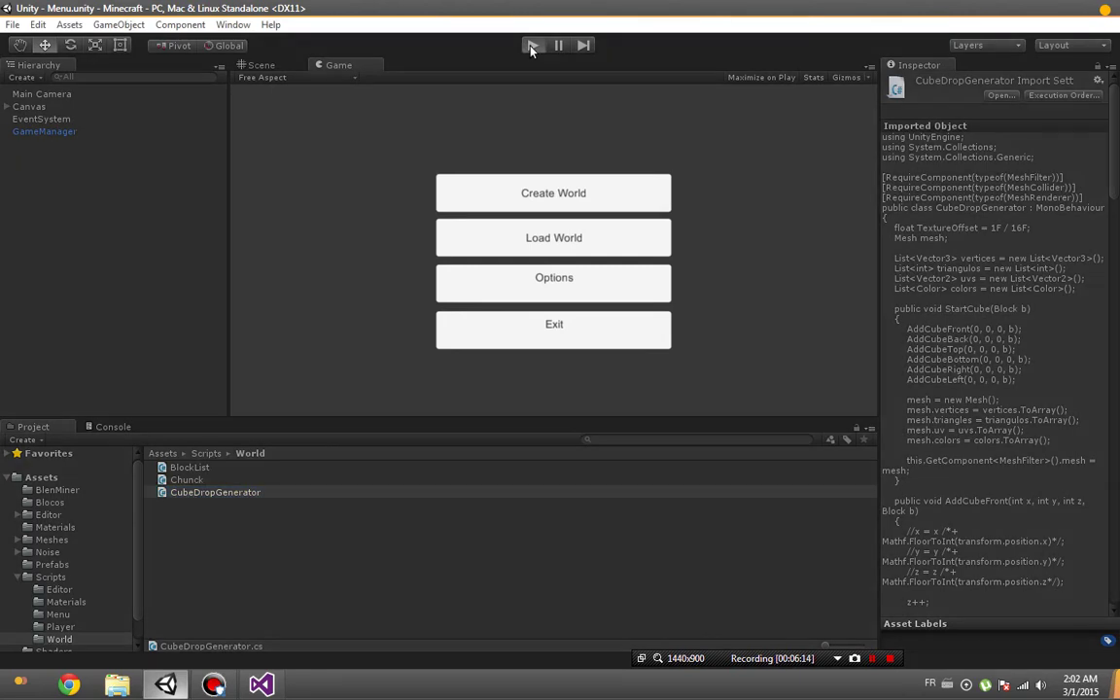
left_click(531, 46)
left_click(530, 45)
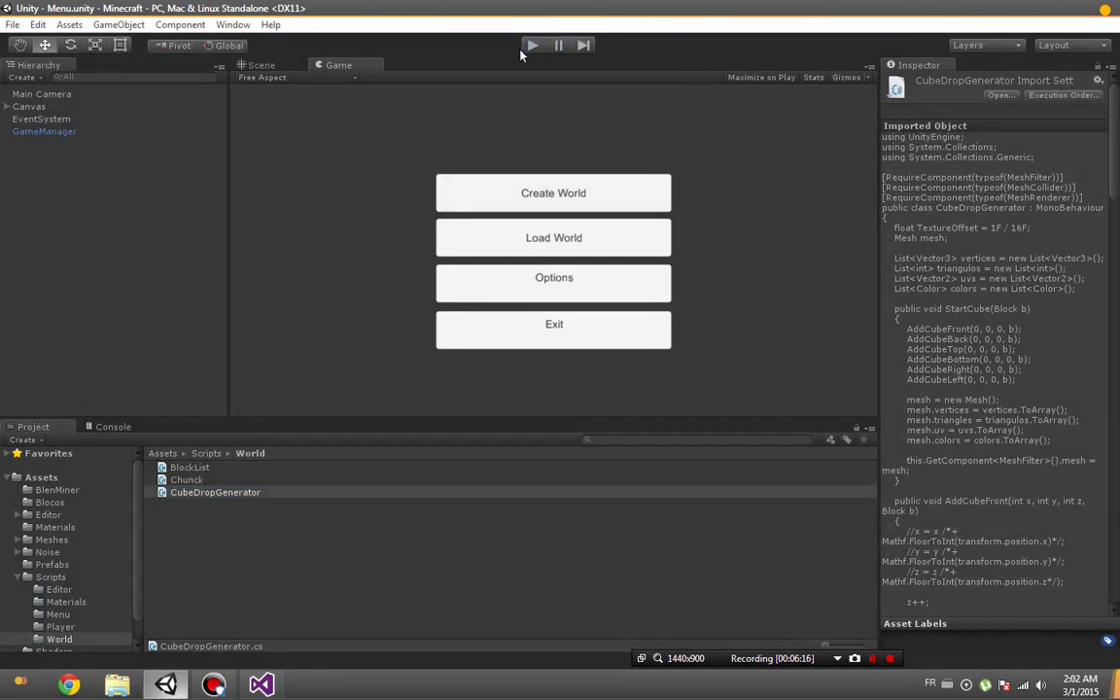
key("alt+Tab")
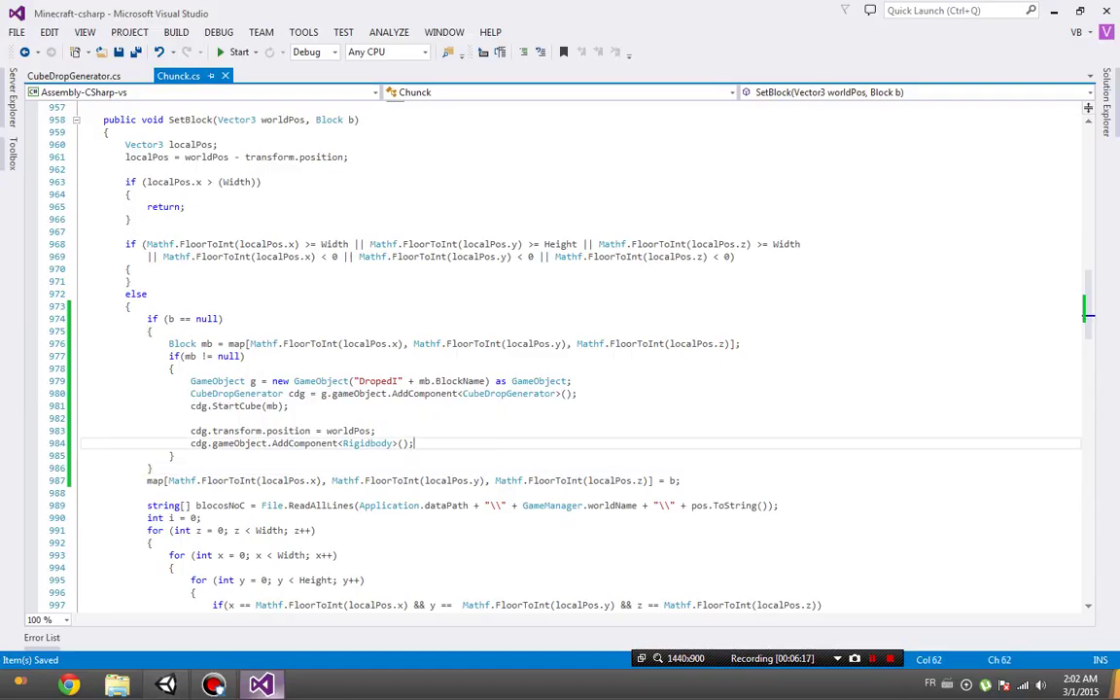
Add cdg.renderer.material = this.gameObject.renderer.material; so the cube uses the chunk's material.
key("Return")
type("cdg.re")
key("Tab")
type(".")
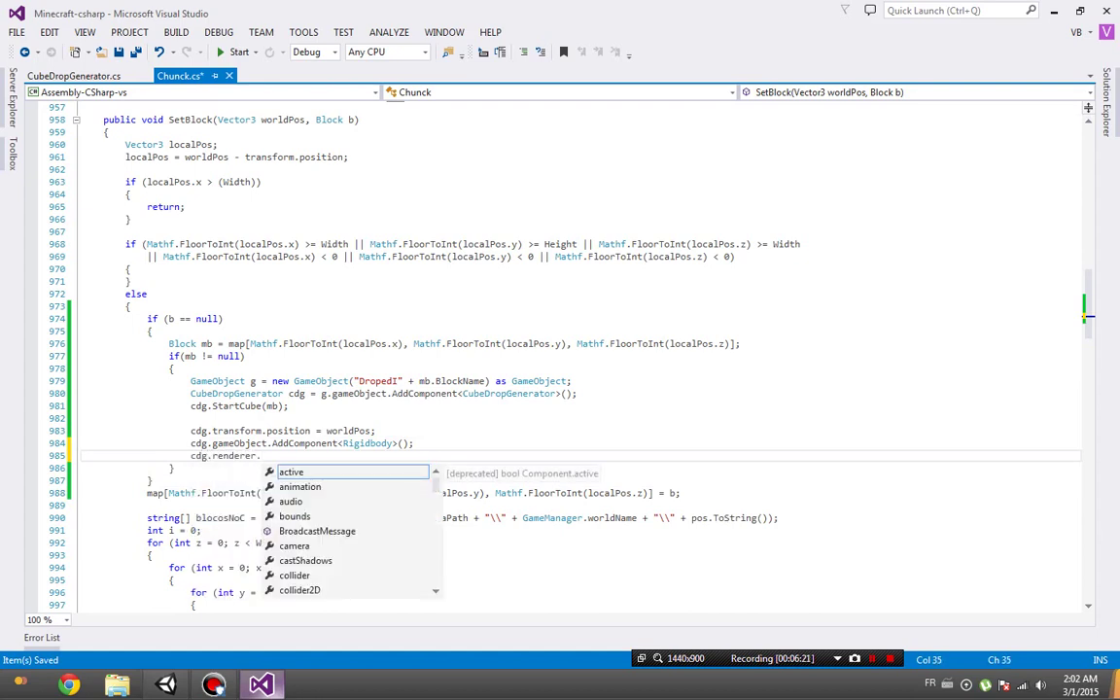
type("material = this.ready.")
key("BackSpace")
key("BackSpace")
key("BackSpace")
key("BackSpace")
type("gameObject.renderer.material;")
left_click(165, 684)
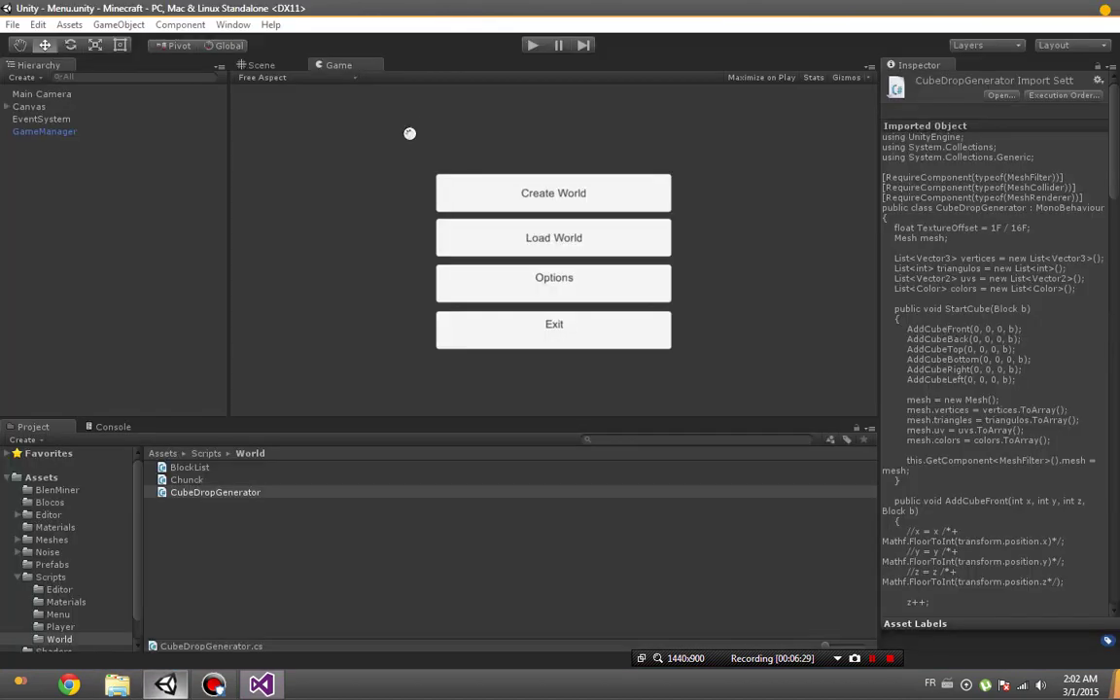
Play the game, load the BlenMiner world, and break two blocks to spawn dropped cubes.
left_click(531, 45)
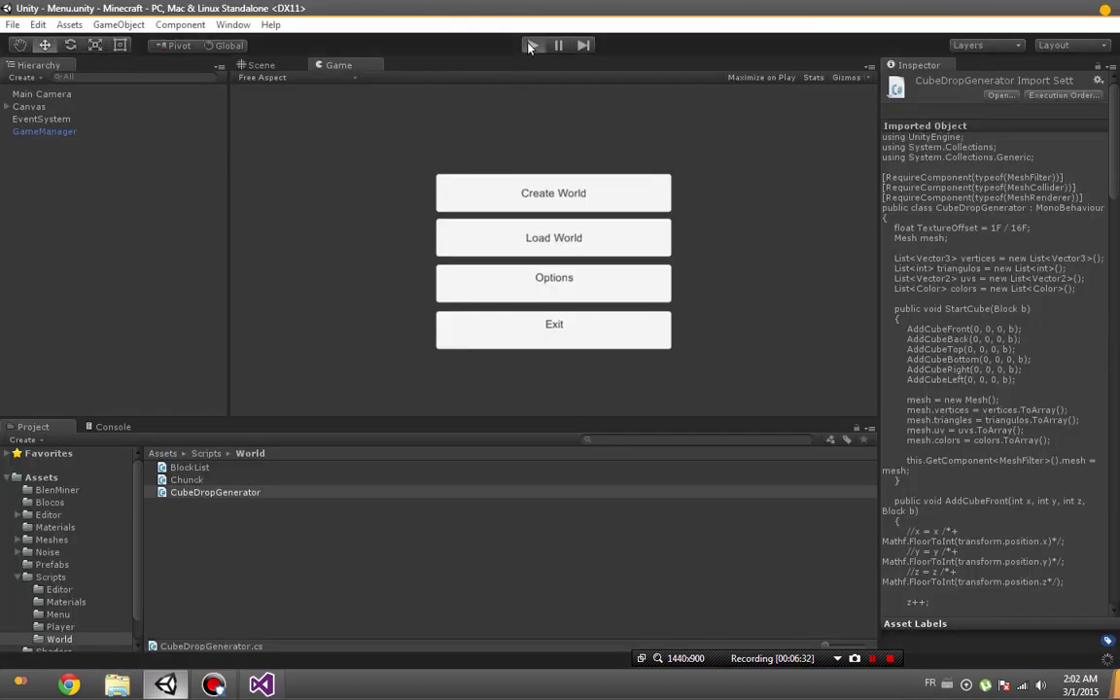
left_click(520, 202)
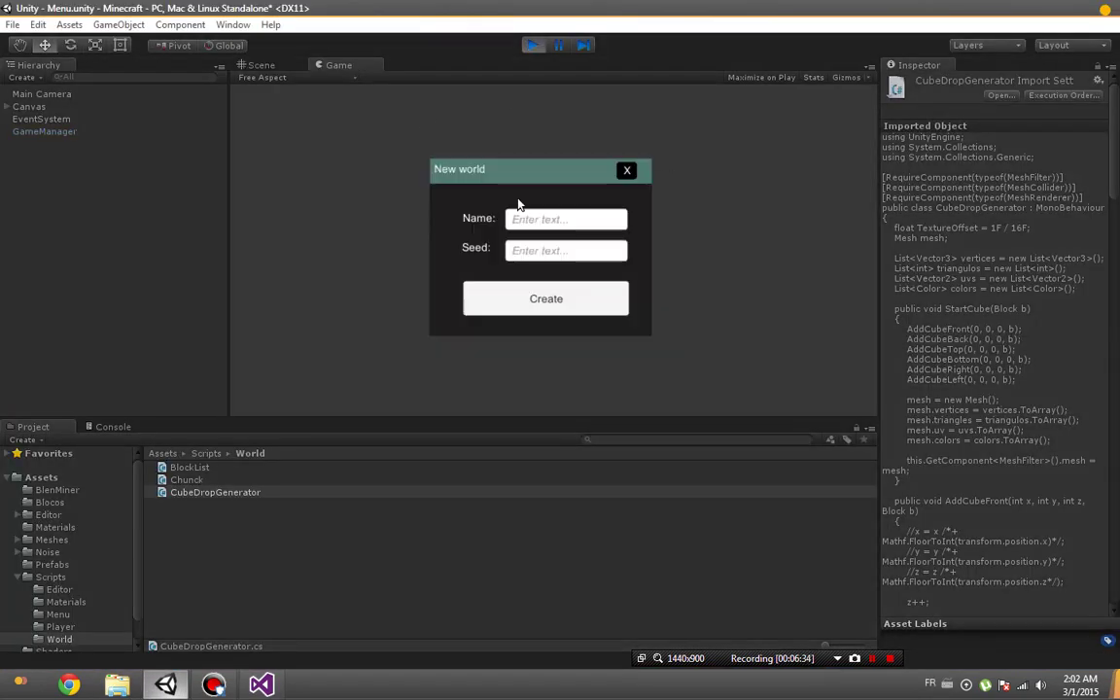
left_click(628, 171)
left_click(554, 236)
left_click(559, 223)
type("BlenMiner")
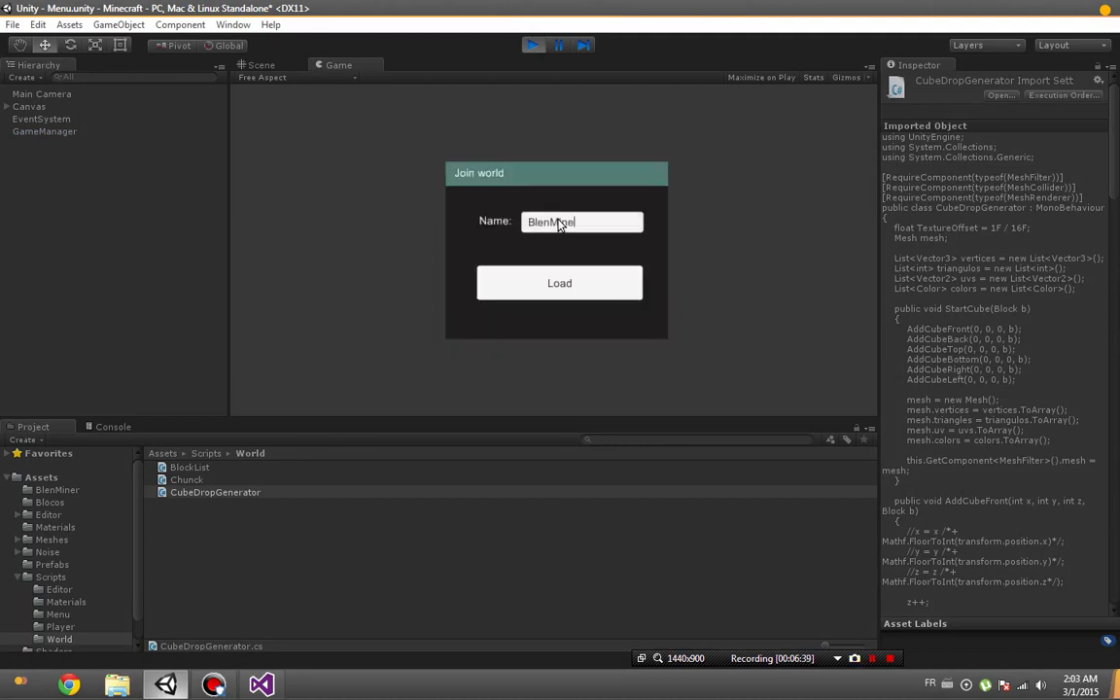
left_click(590, 294)
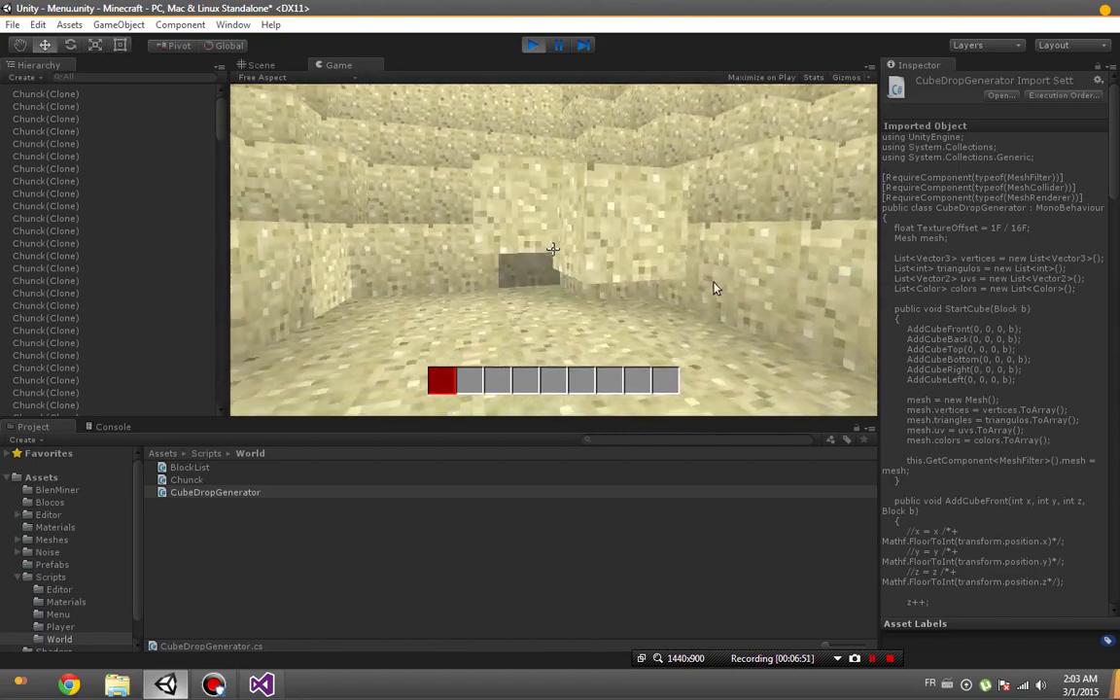
left_click(721, 285)
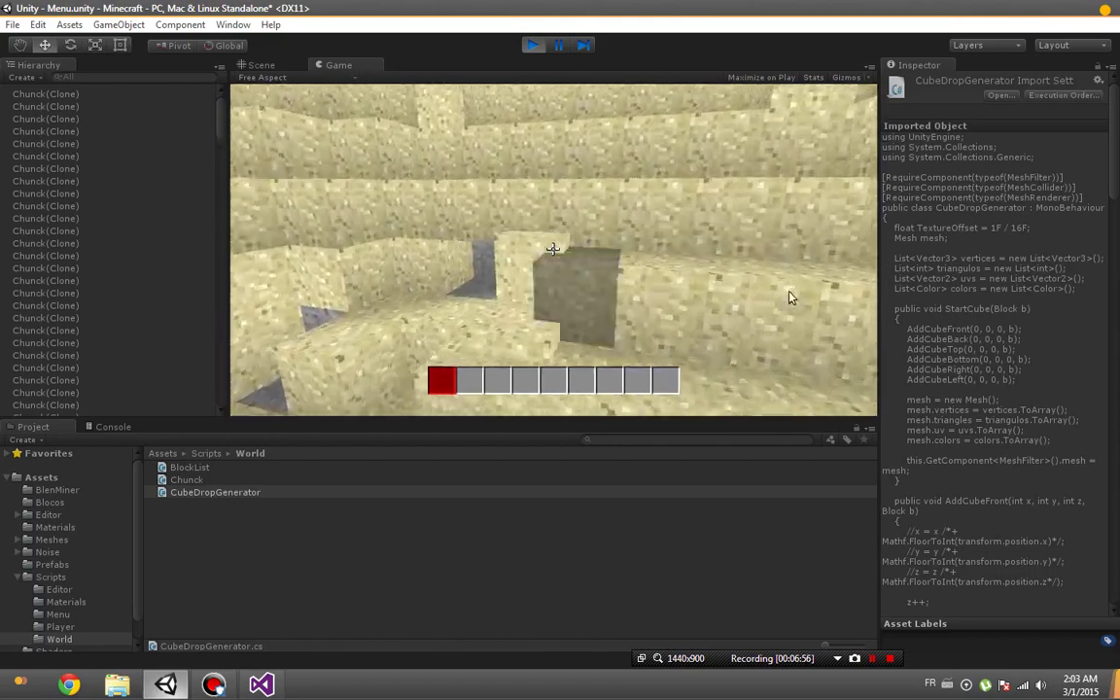
left_click(790, 300)
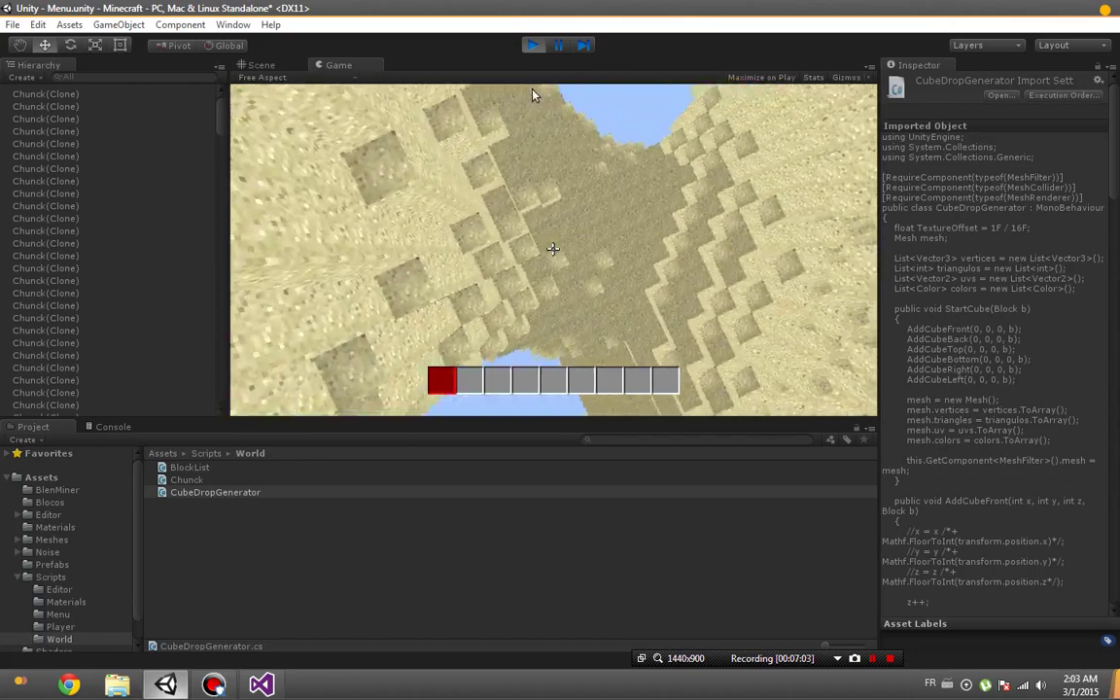
In the Scene view, select a falling dropped cube and enlarge the Inspector to show its components.
left_click(258, 64)
right_click_drag(525, 200, 645, 175)
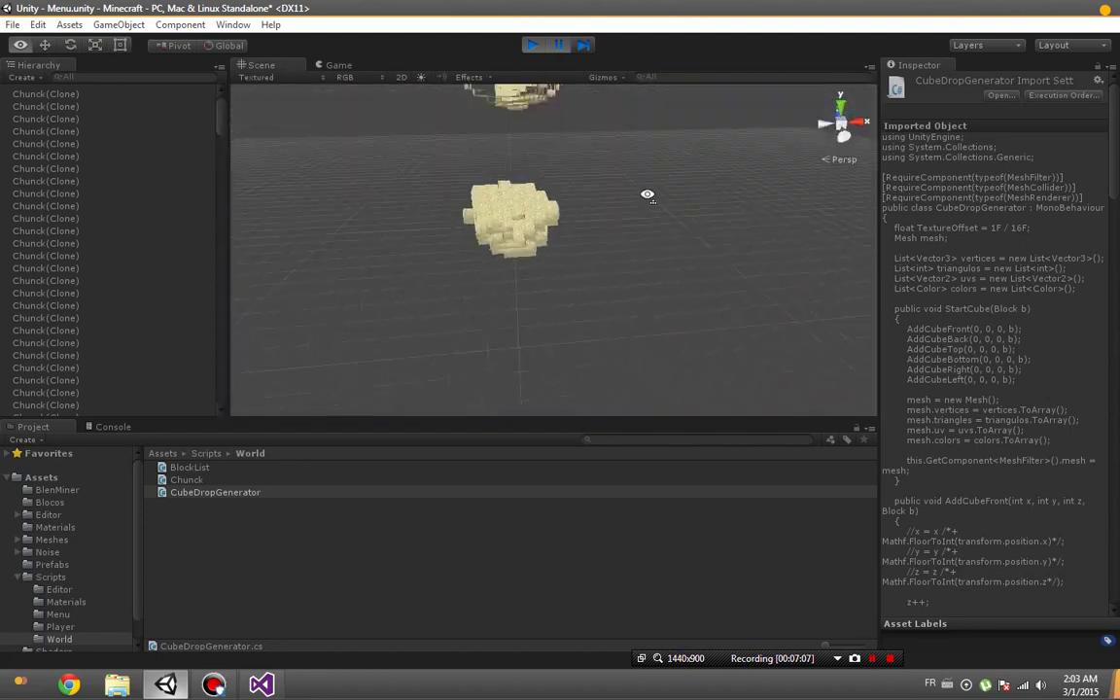
right_click_drag(645, 175, 1056, 185)
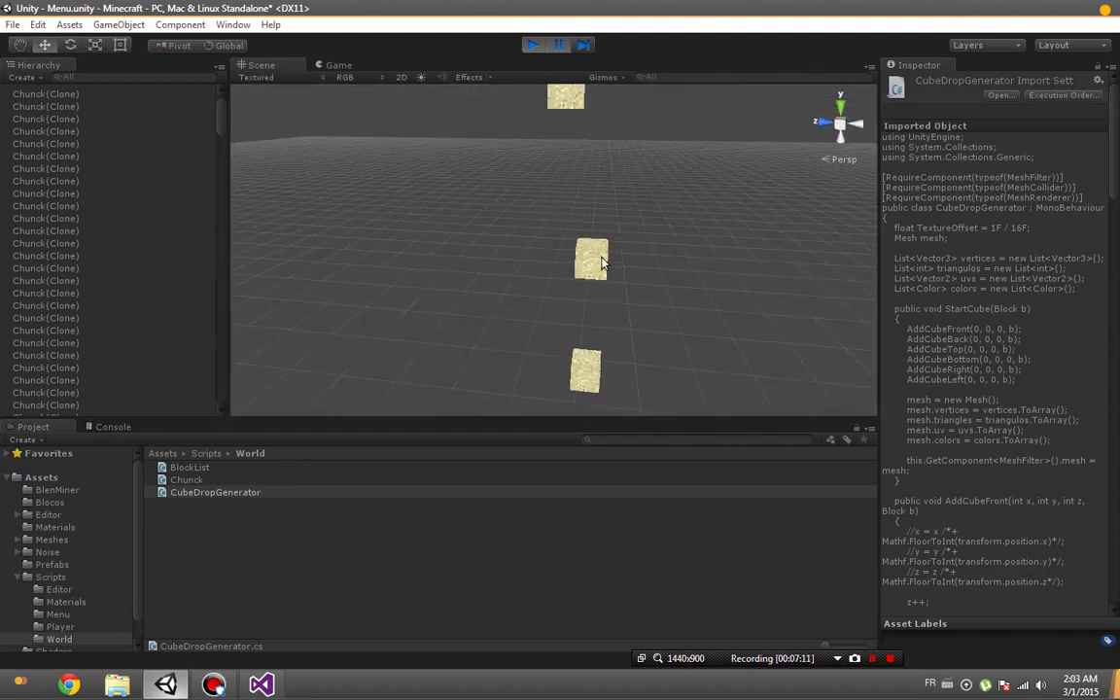
left_click(602, 262)
left_click_drag(961, 234, 987, 562)
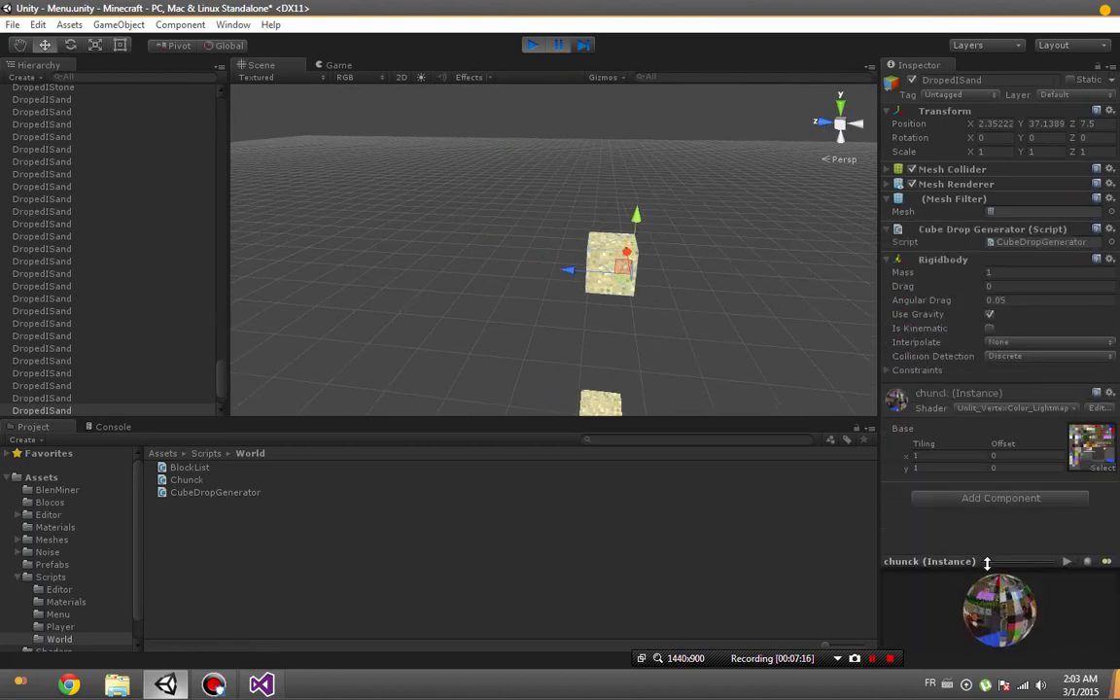
scroll(580, 284, "down", 2)
scroll(580, 283, "down", 2)
scroll(559, 206, "down", 2)
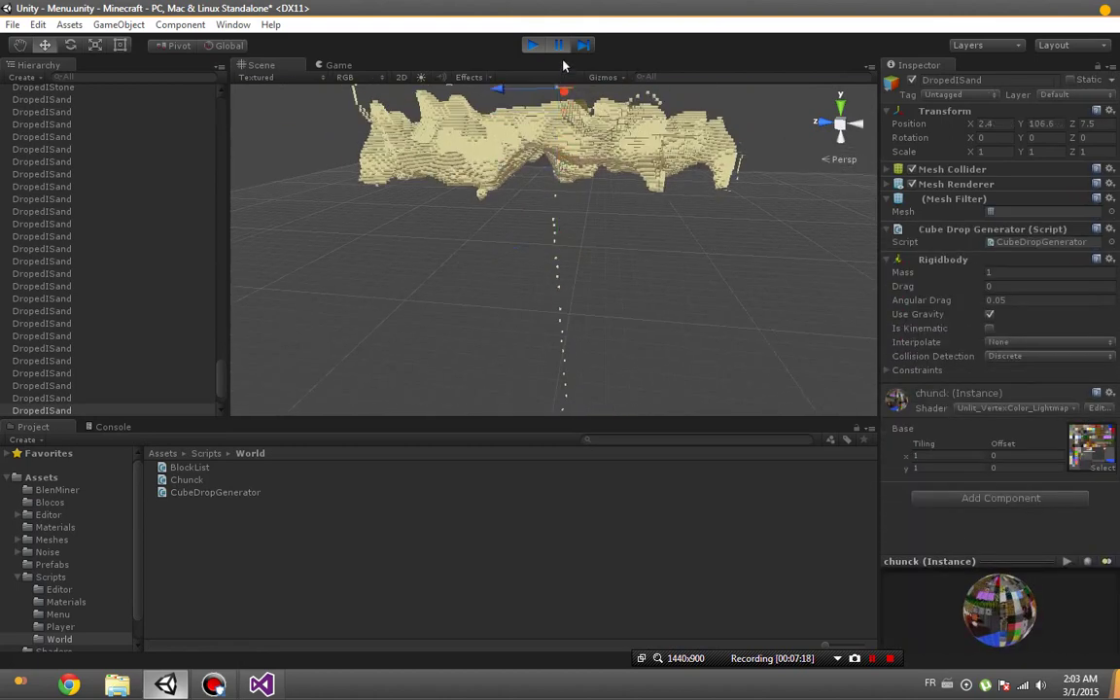
key("f")
scroll(487, 194, "down", 3)
Dock the Game view, orbit around the sand cube, expand its Mesh Collider, then stop the game.
left_click(338, 64)
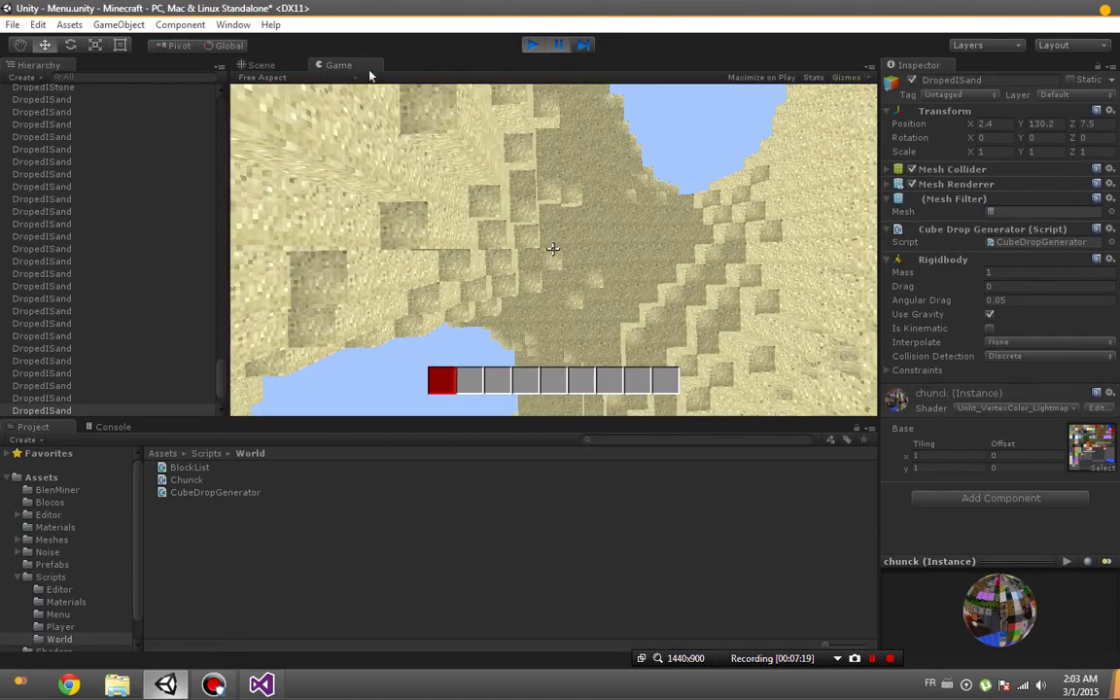
left_click_drag(339, 64, 826, 243)
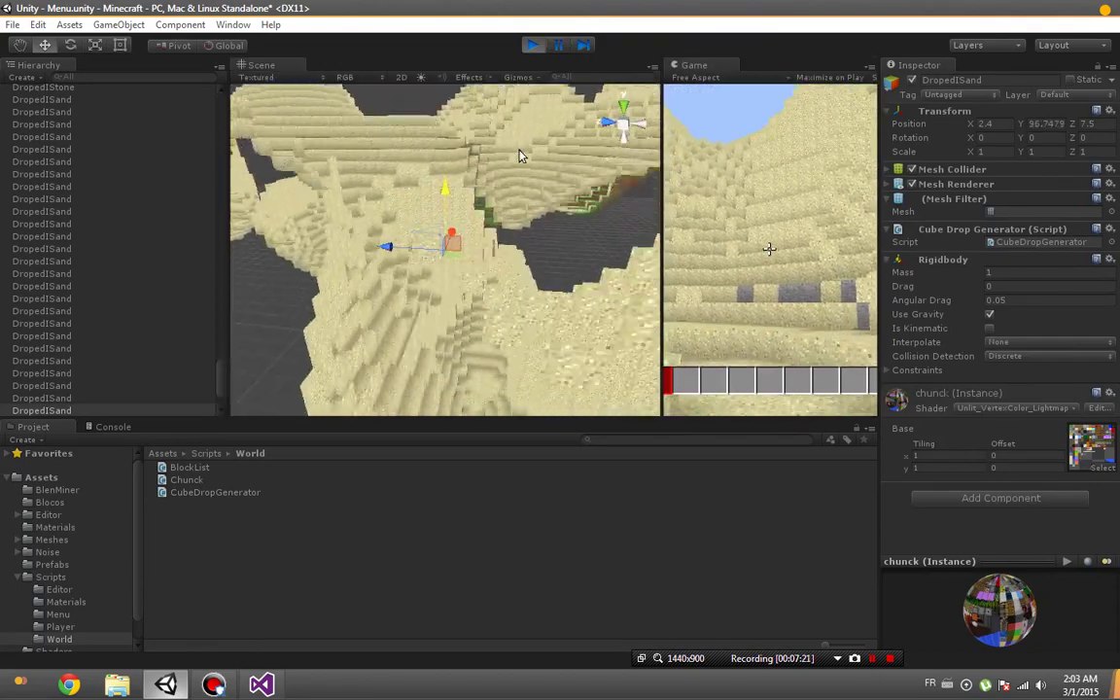
left_click_drag(443, 190, 464, 205)
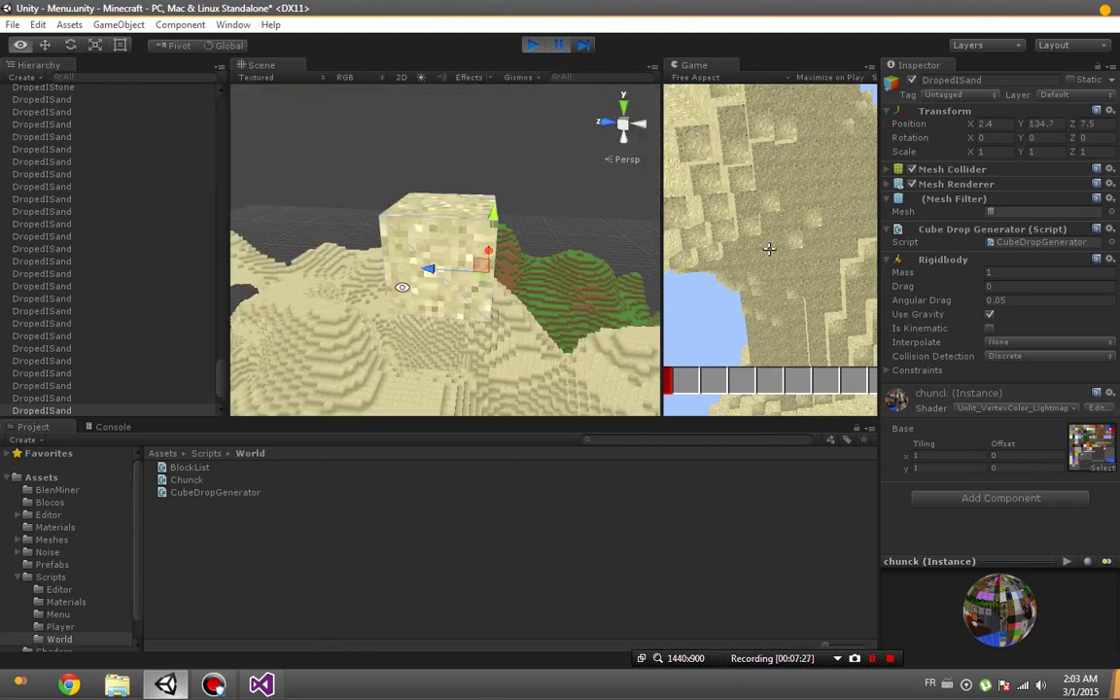
left_click_drag(400, 284, 865, 272, "alt")
left_click(964, 171)
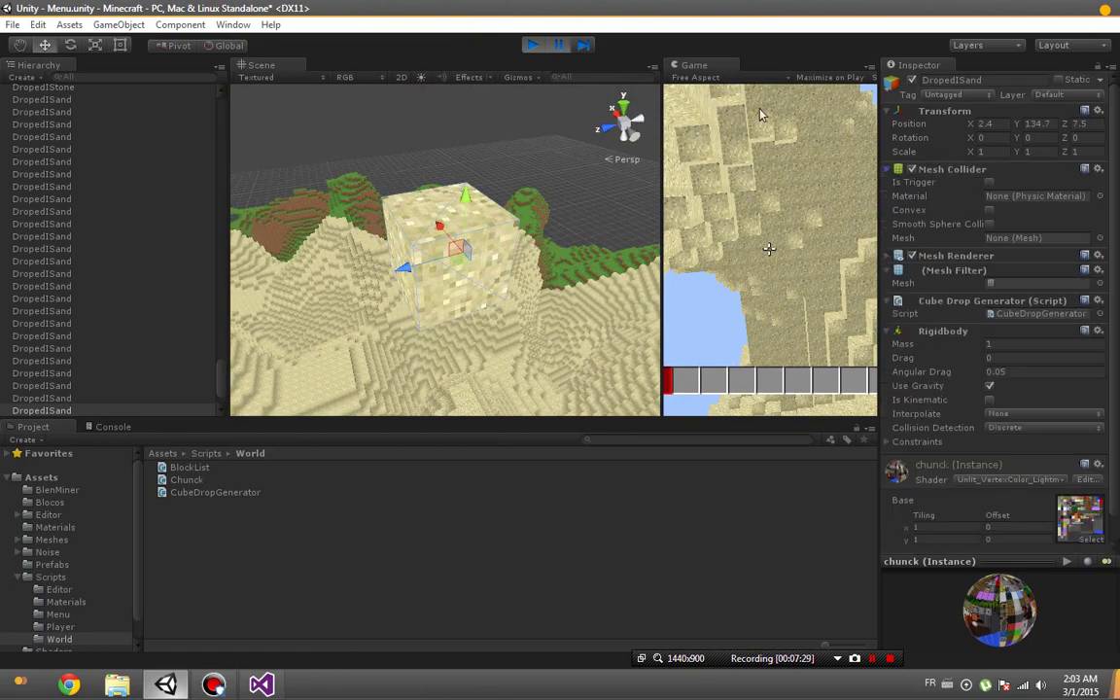
left_click(532, 52)
left_click(260, 685)
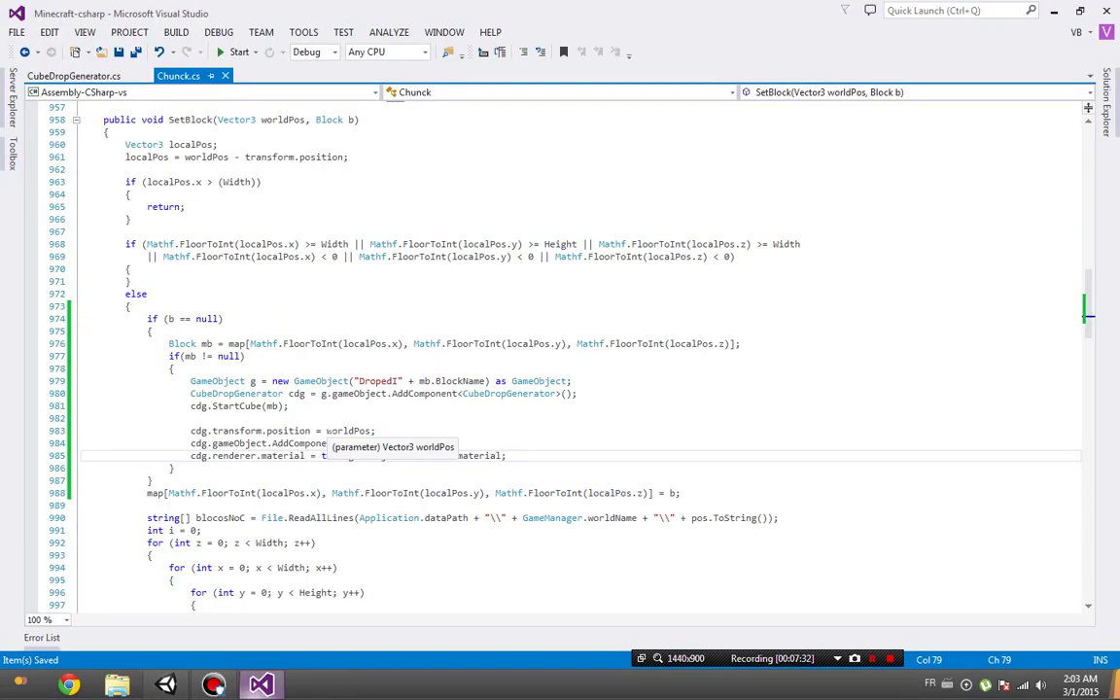
Add and then remove a blank line near line 982 in Chunck.cs.
left_click(200, 430)
left_click(191, 418)
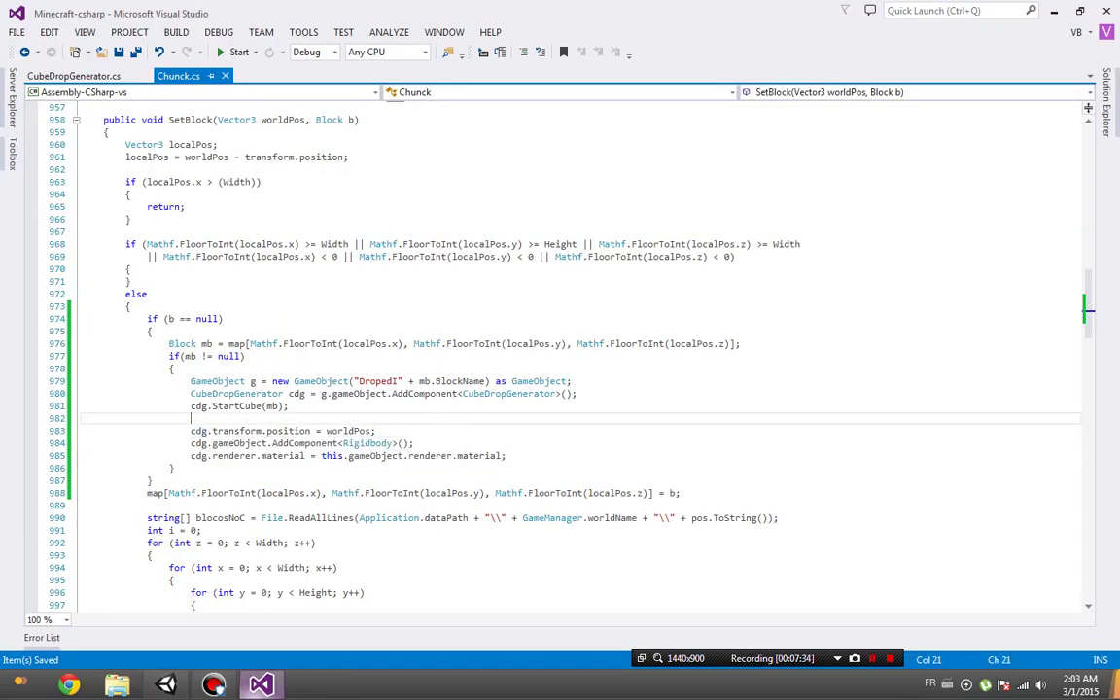
key("Return")
key("shift+Up")
key("BackSpace")
Duplicate line 33 of CubeDropGenerator.cs, changing MeshFilter to MeshCollider in the copy.
left_click(76, 75)
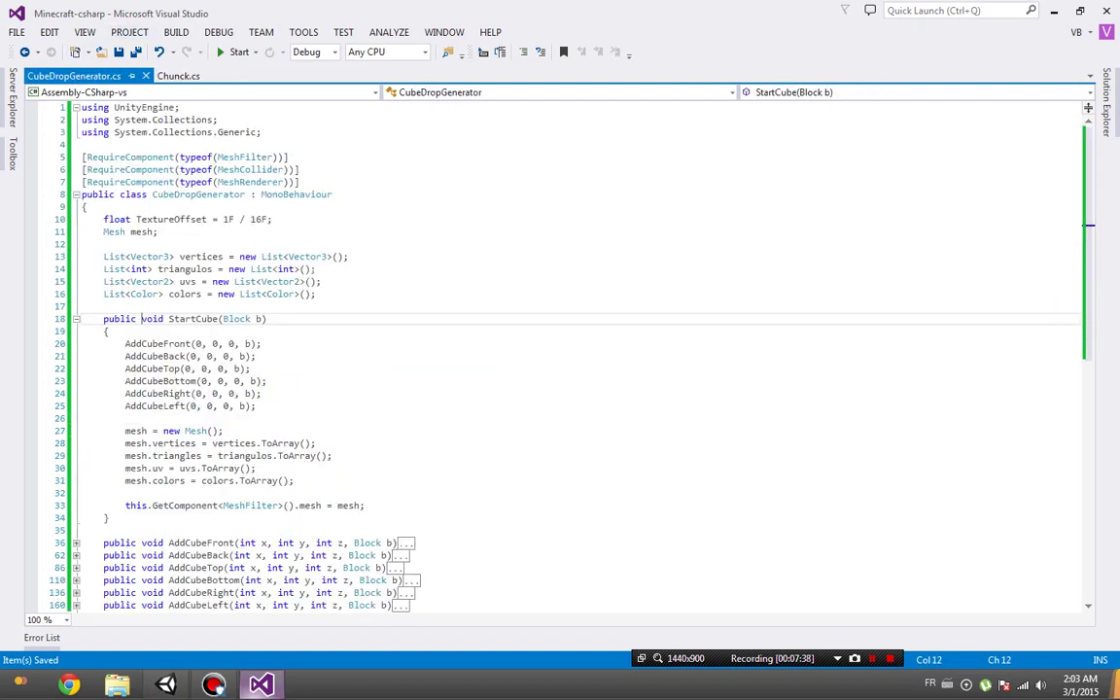
left_click(364, 506)
key("ctrl+c")
key("ctrl+v")
double_click(251, 519)
type("Mesh")
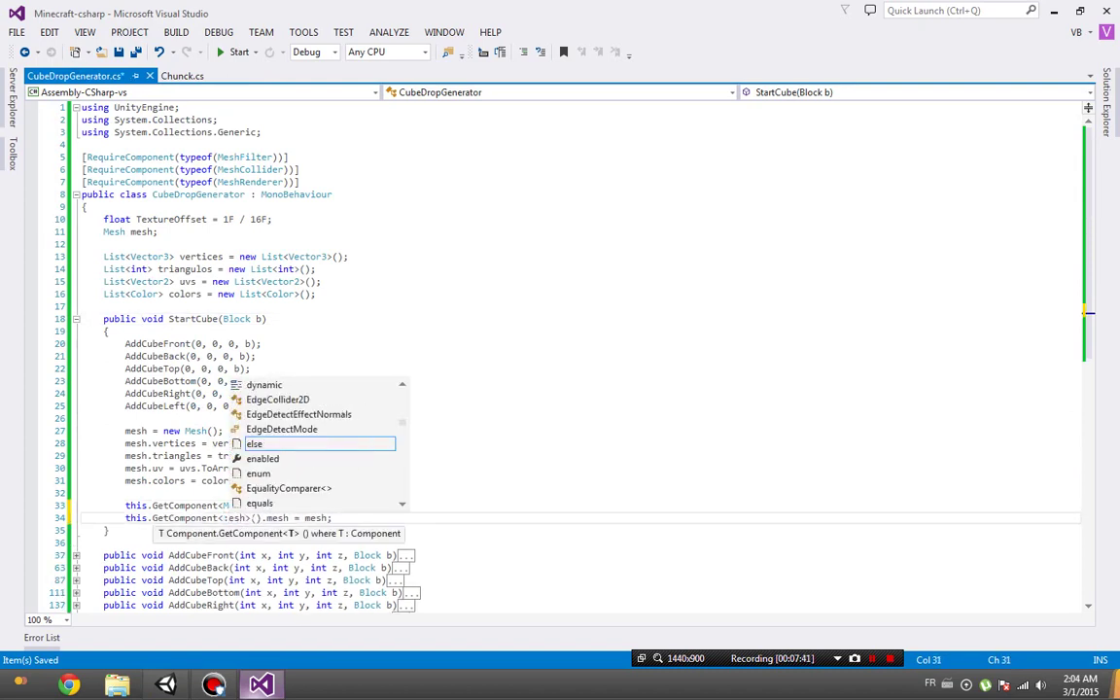
key("BackSpace")
key("BackSpace")
key("BackSpace")
type("MeshC")
key("Tab")
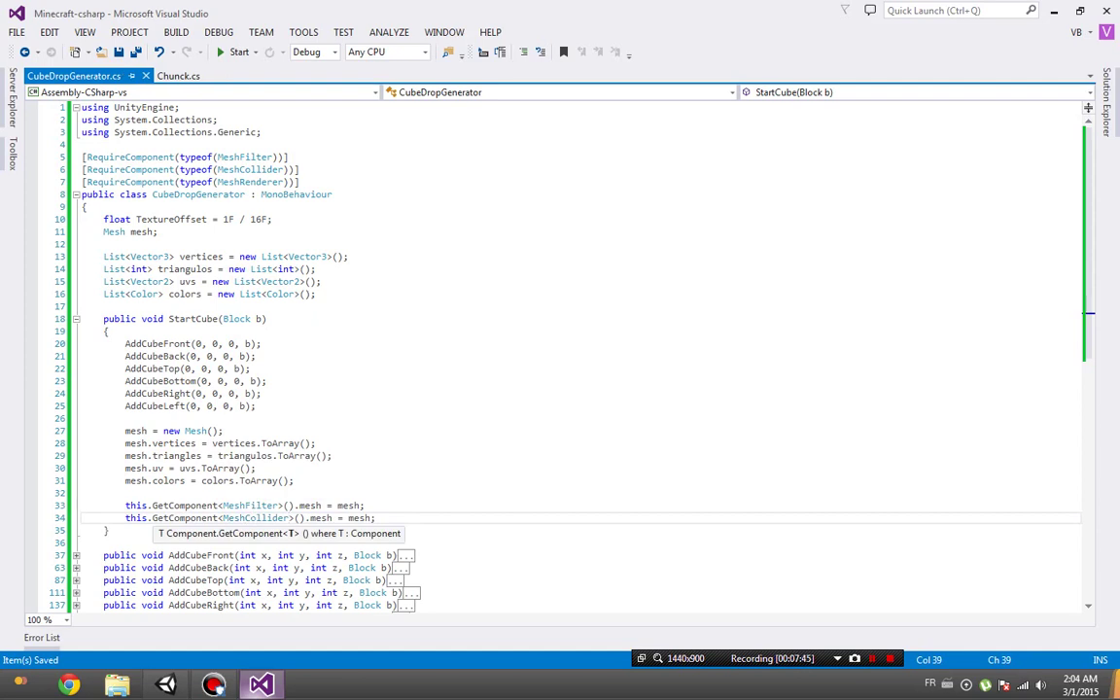
left_click(295, 480)
Finish the copy as this.GetComponent<MeshCollider>().sharedMesh = mesh; so scripts recompile.
double_click(319, 517)
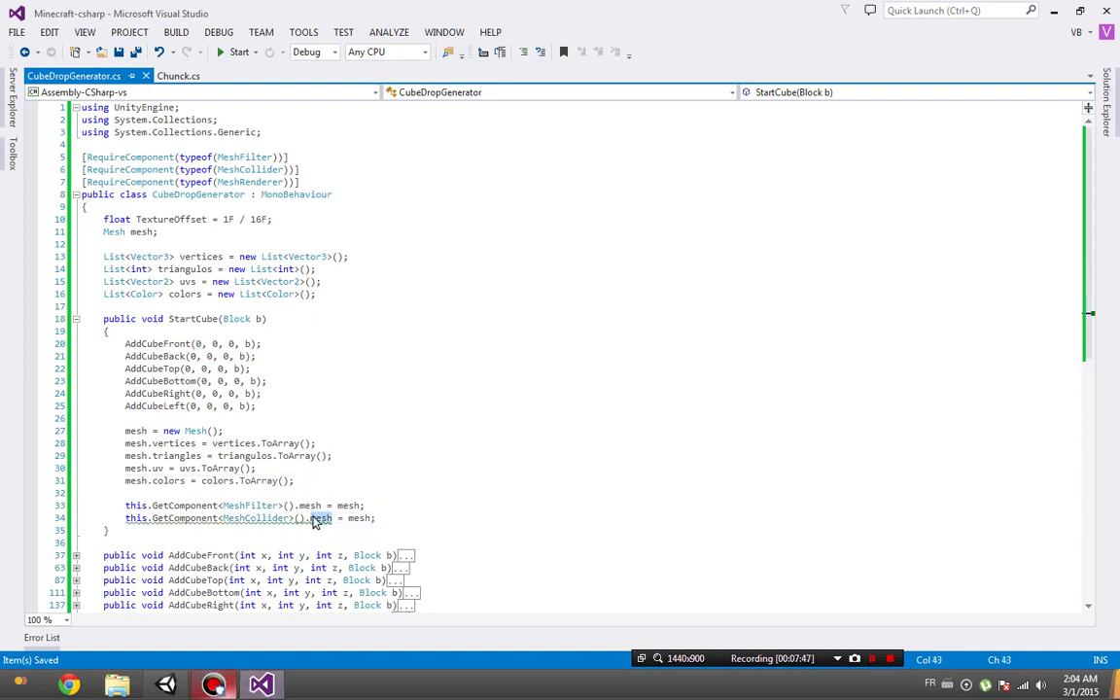
type("sh")
key("Tab")
double_click(330, 518)
type("sh = mesh")
key("Tab")
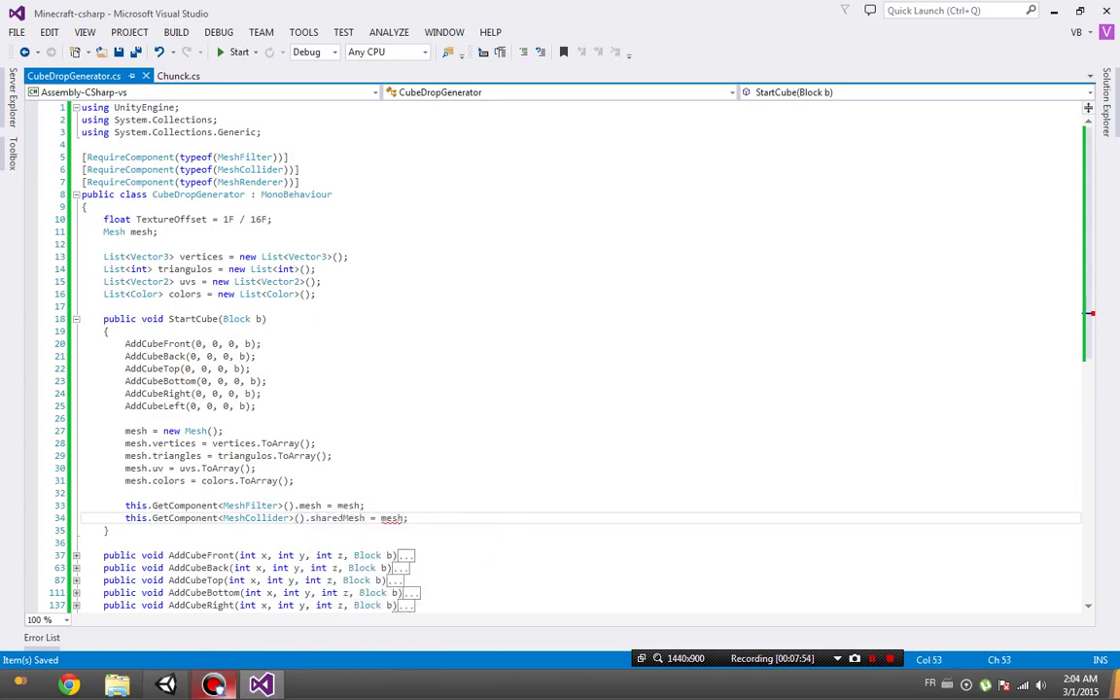
left_click(255, 689)
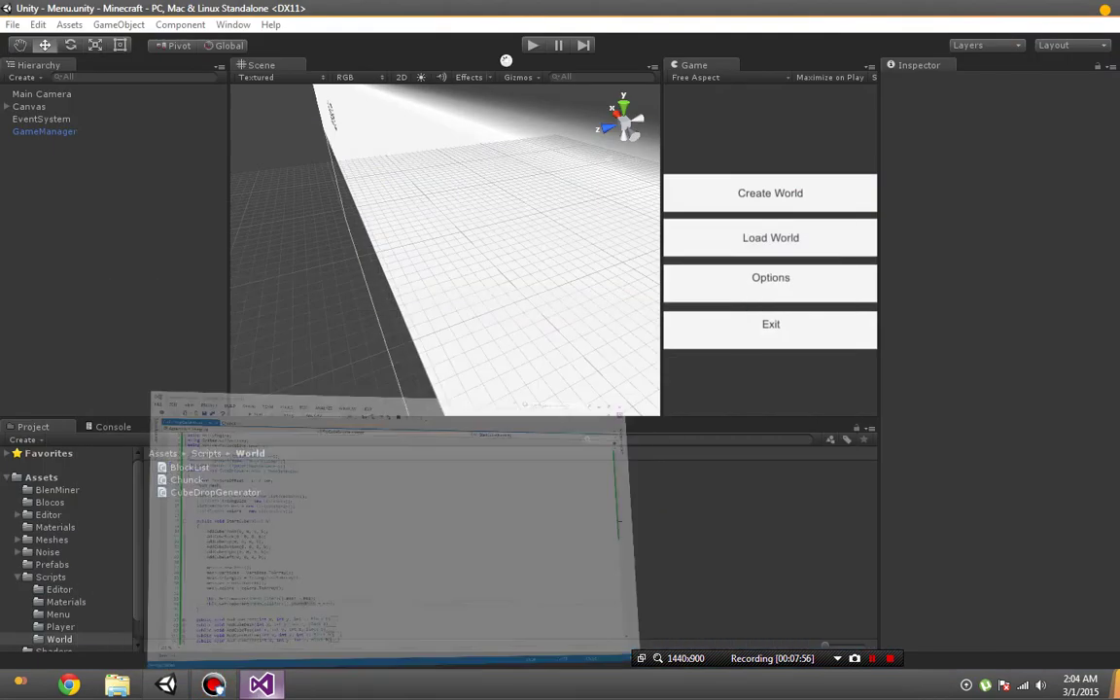
Orbit around the menu in the Scene view and briefly run the game to test.
mouse_move(439, 194)
right_mouse_down()
mouse_move(518, 256)
mouse_move(543, 328)
right_mouse_up()
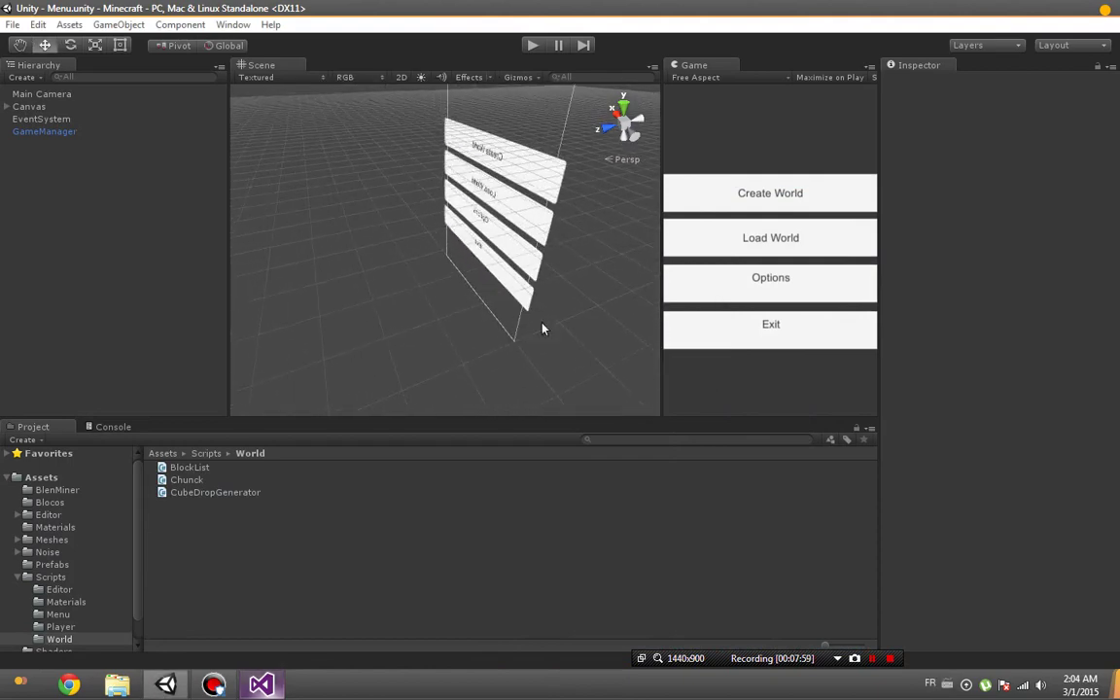
left_click(531, 46)
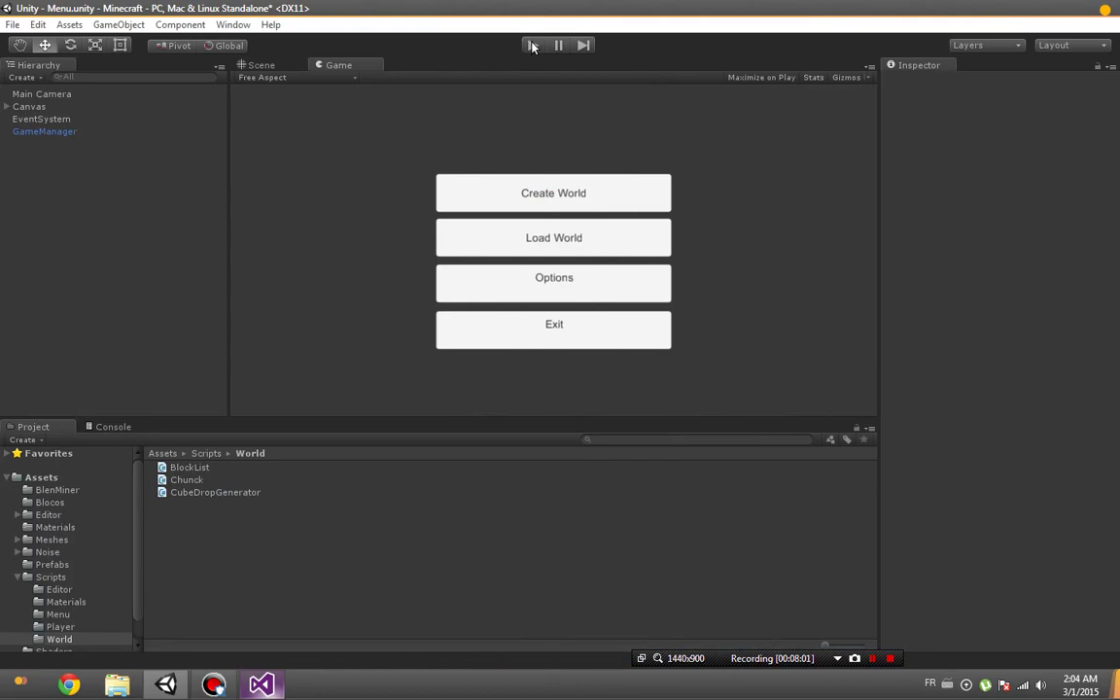
left_click(255, 64)
mouse_move(515, 234)
right_mouse_down()
mouse_move(532, 218)
mouse_move(522, 208)
right_mouse_up()
Start changing Chunck.cs line 983 to subtract a new vector offset from worldPos.
key("alt+Tab")
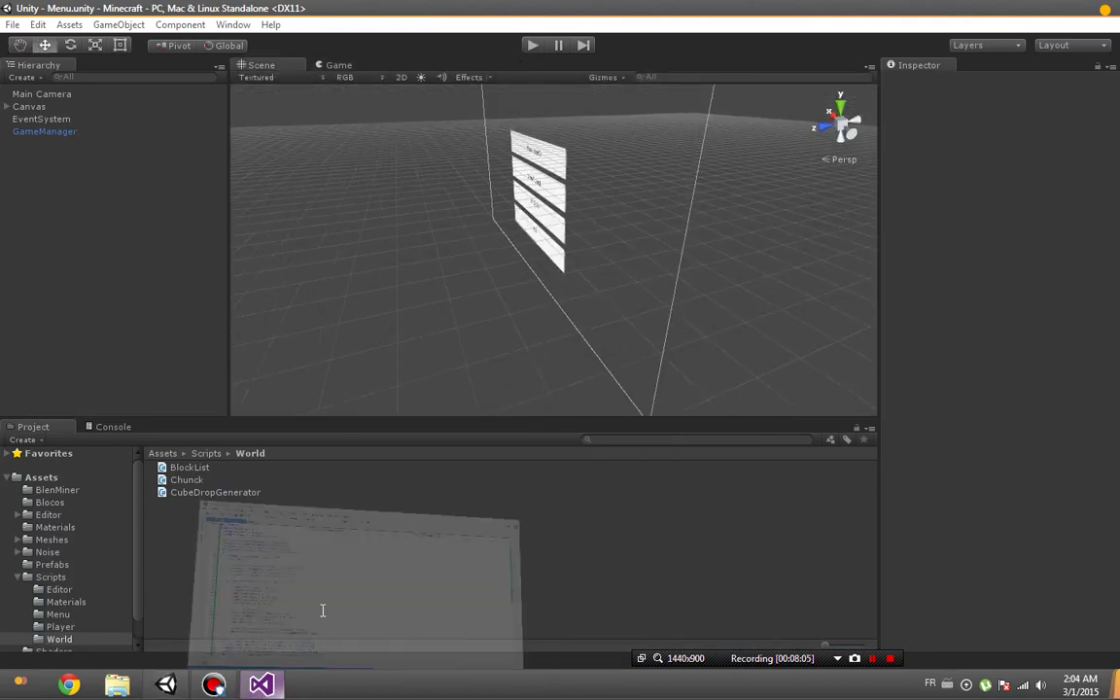
scroll(554, 292, "down", 5)
scroll(554, 292, "down", 1)
scroll(555, 340, "up", 4)
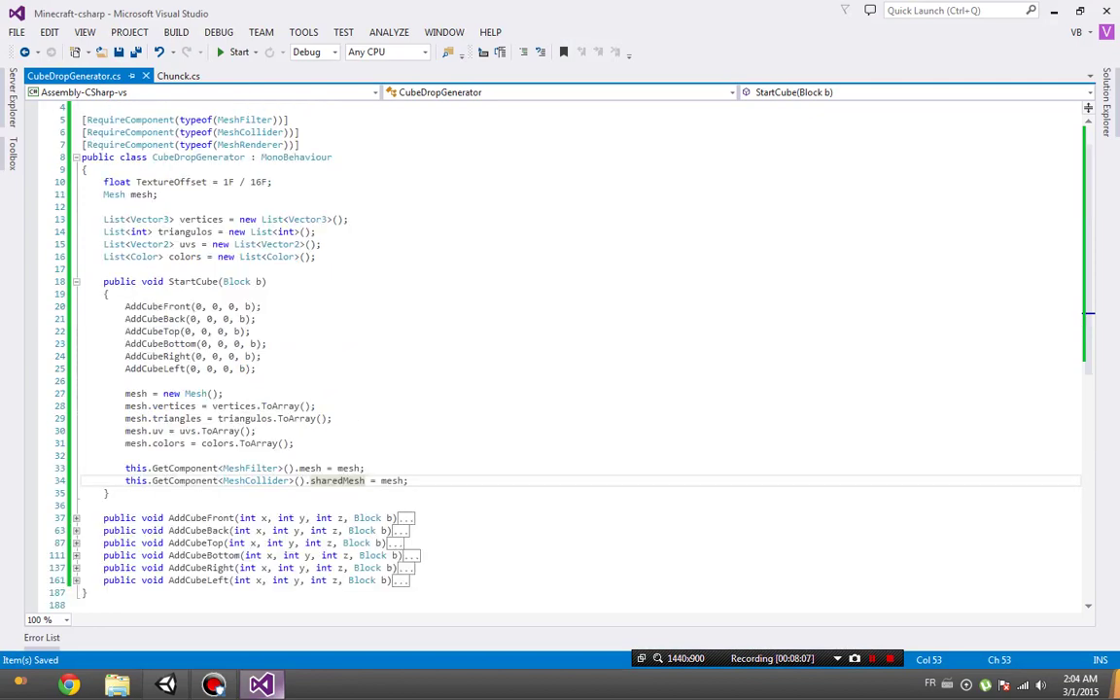
left_click(175, 76)
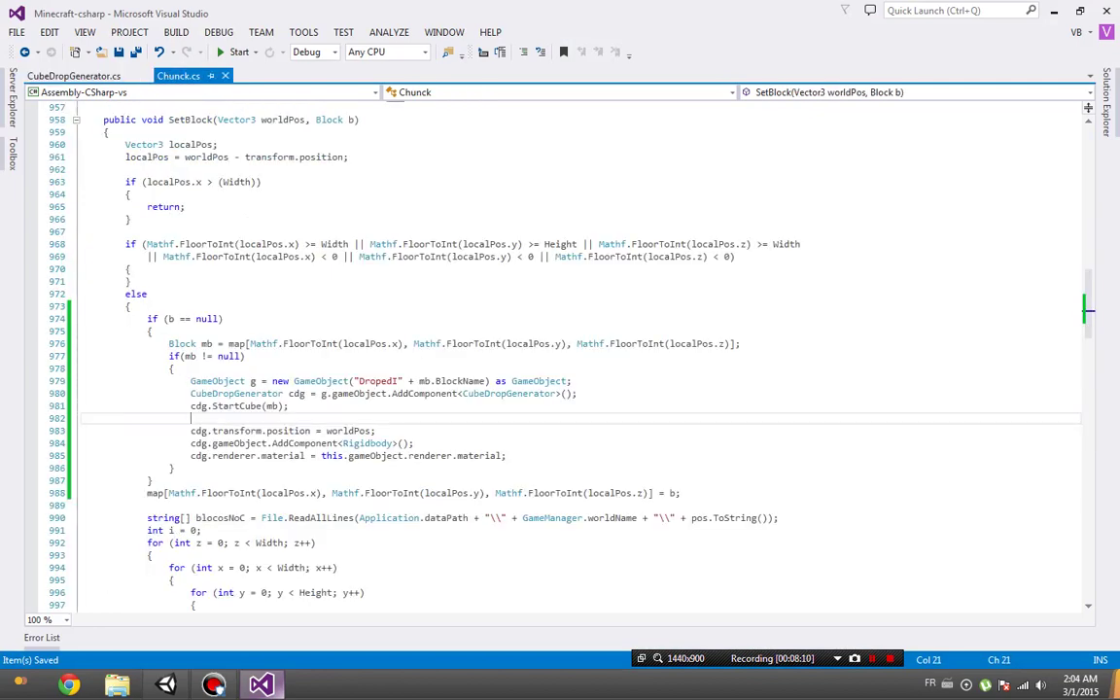
left_click(370, 431)
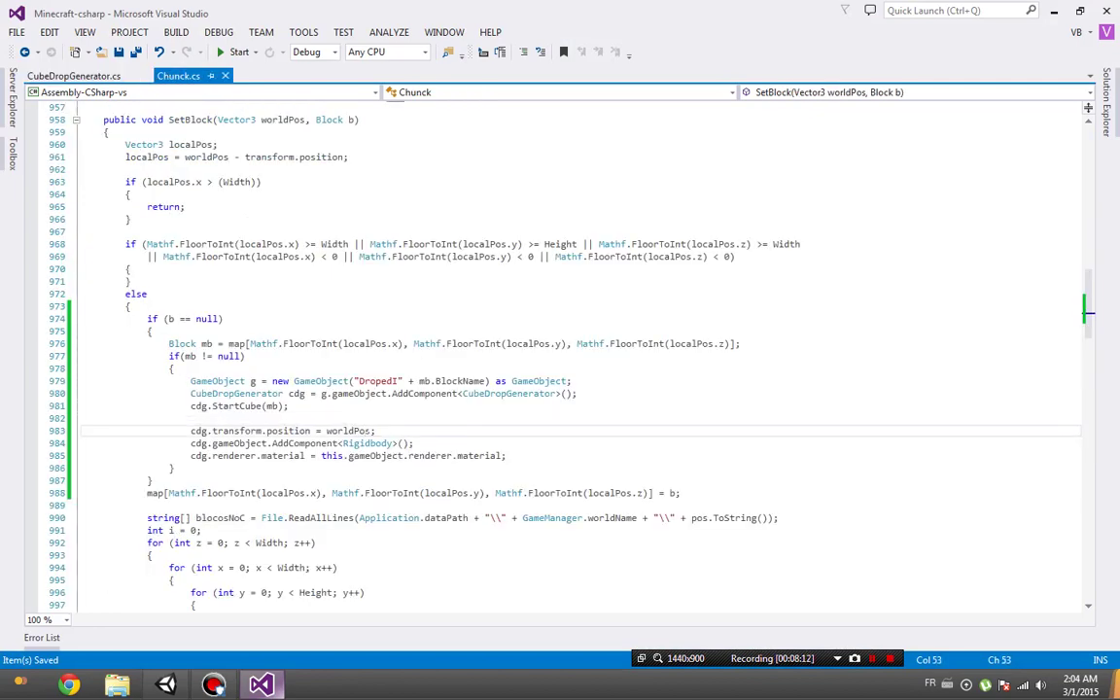
type("new Vector2(")
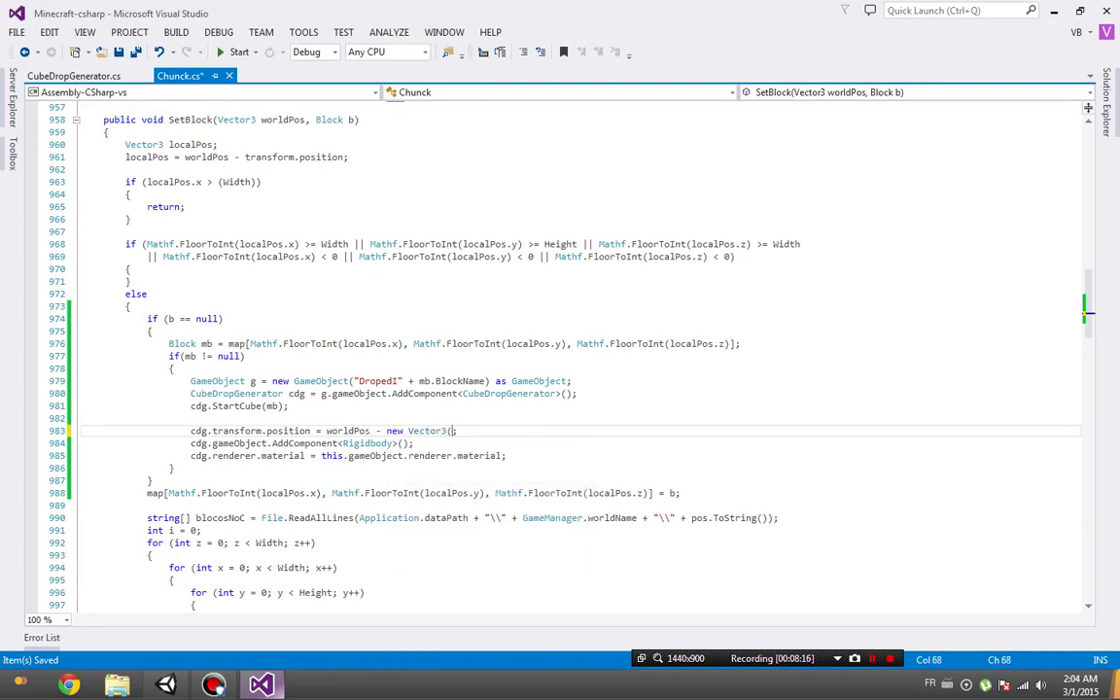
type("1,0,0")
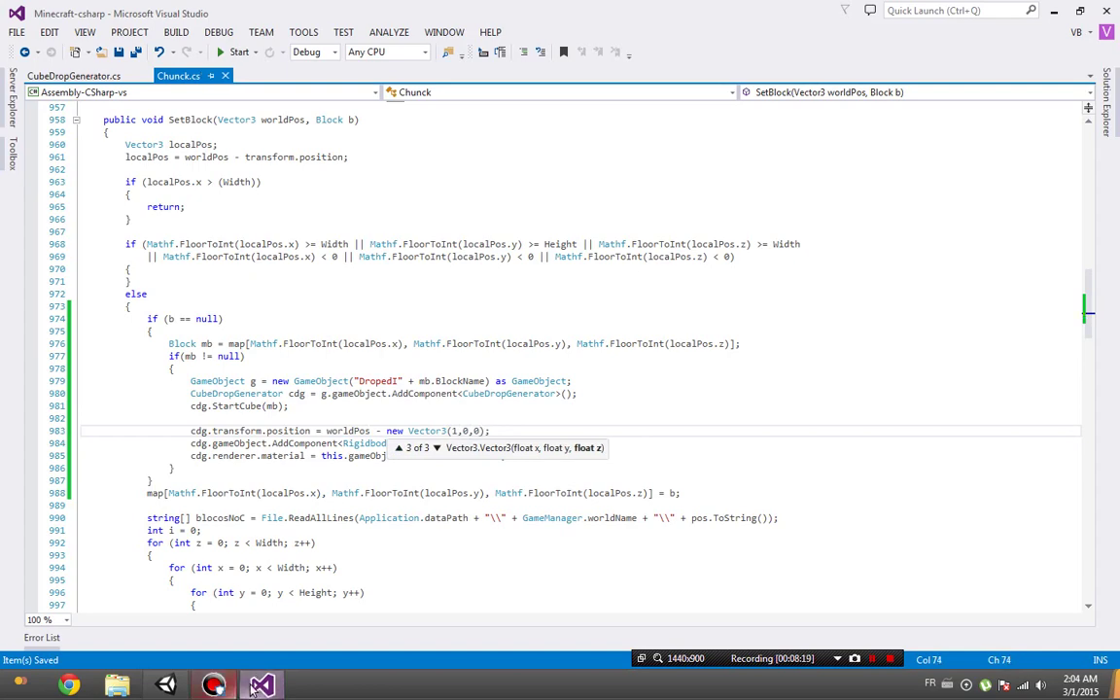
Back in Unity, play the game and load the saved world through the Load World dialog.
left_click(165, 685)
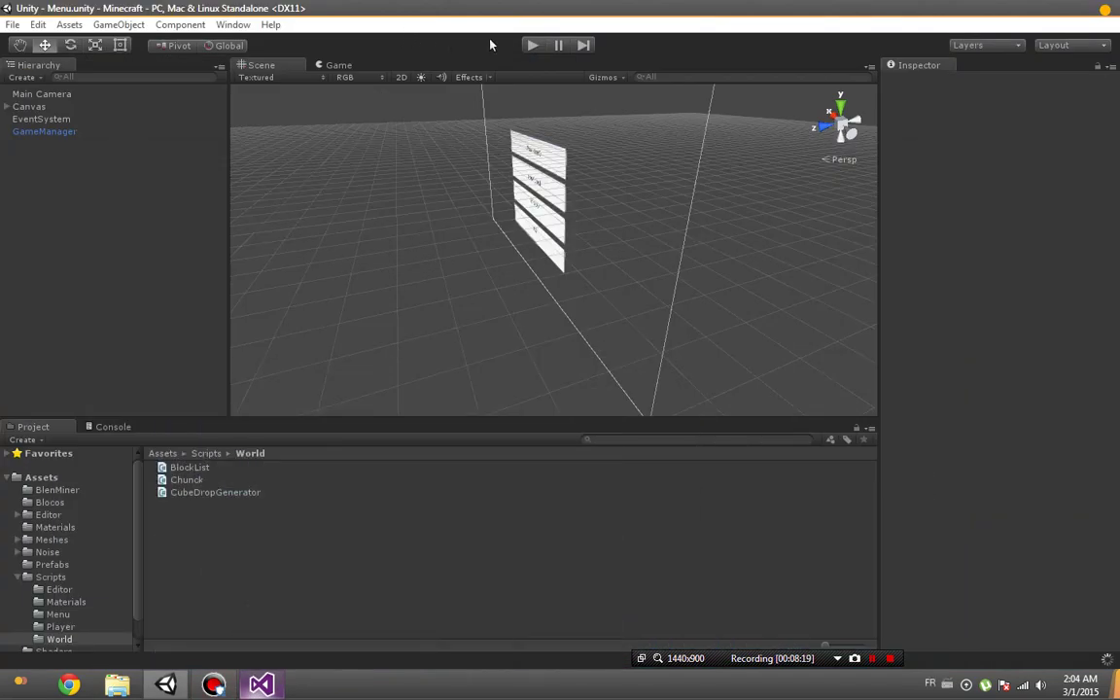
left_click(532, 46)
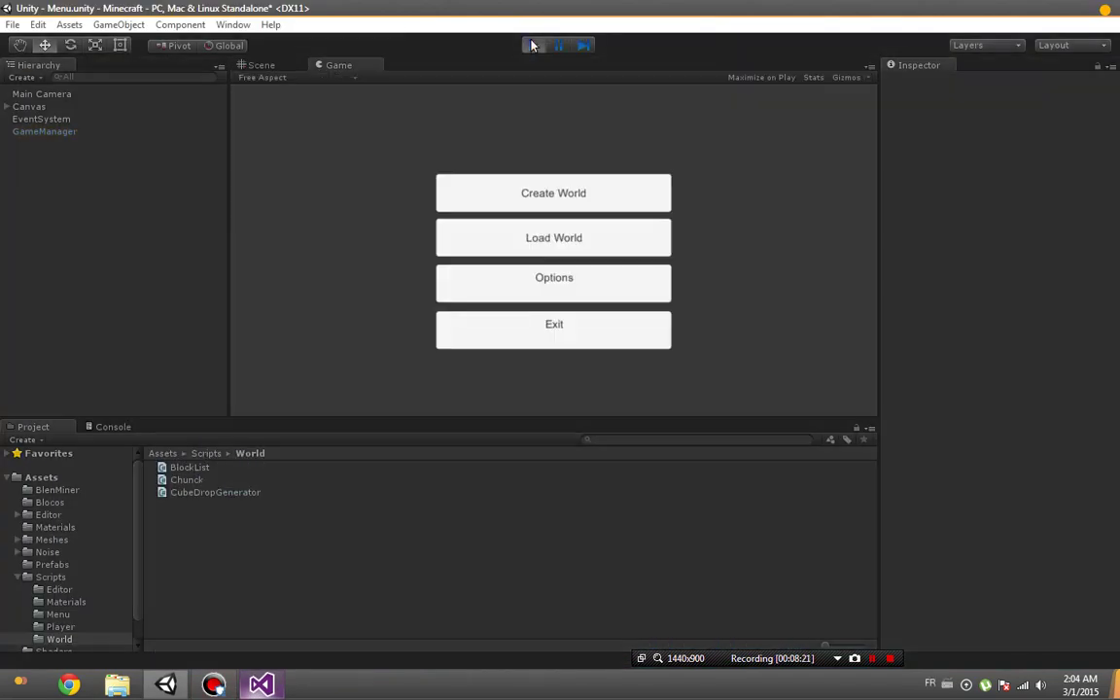
left_click(532, 189)
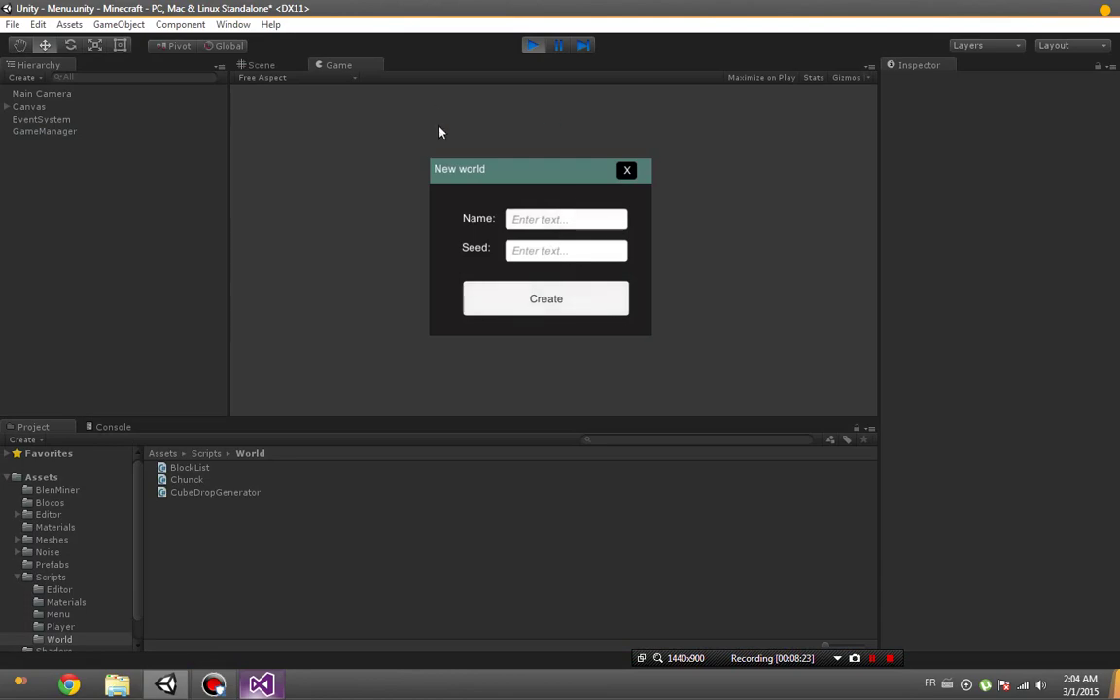
left_click(627, 171)
left_click(562, 239)
type("BlenMiner")
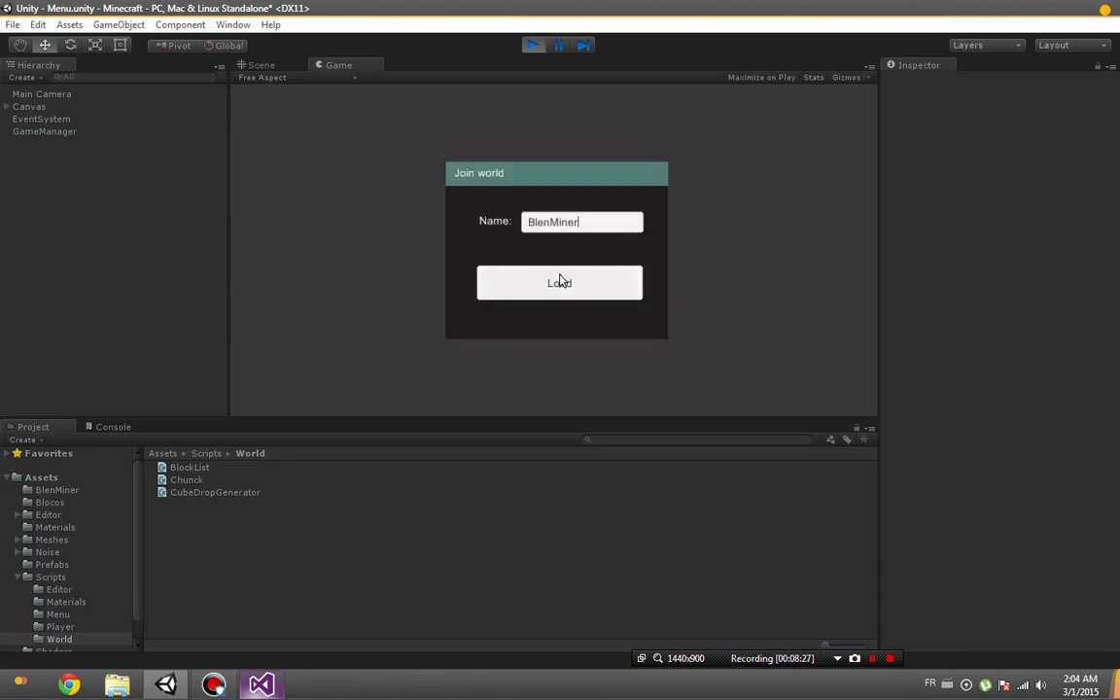
left_click(560, 282)
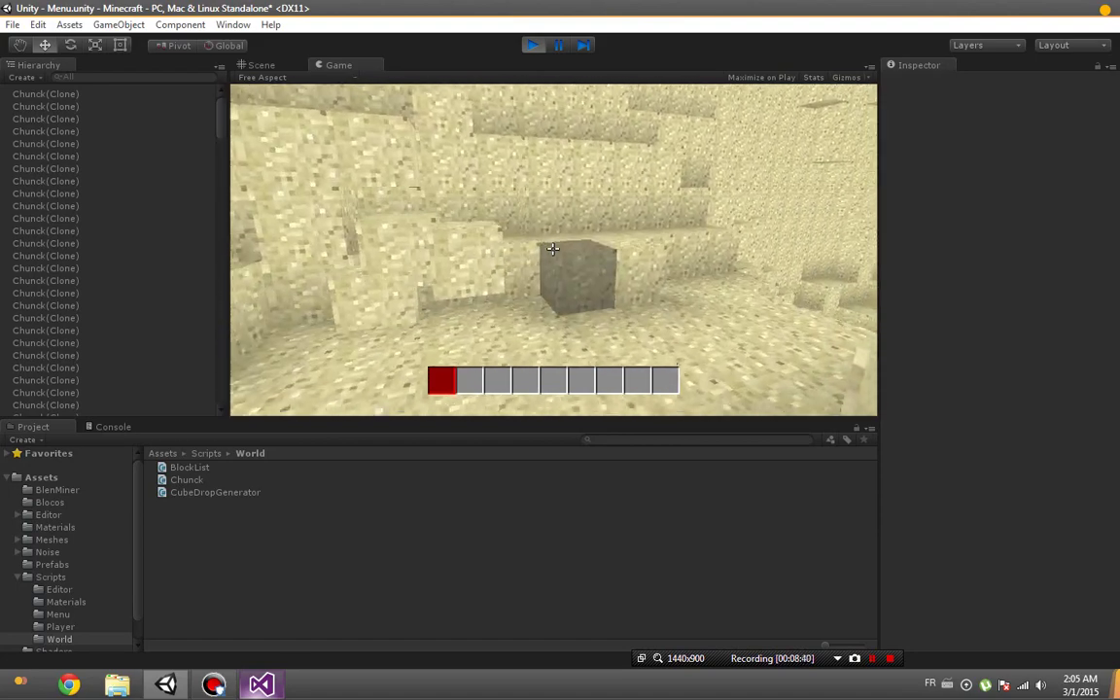
Frame a dropped sand cube in the Scene view and inspect its Mesh Collider's empty mesh field.
left_click(533, 44)
left_click_drag(645, 366, 641, 379, "alt")
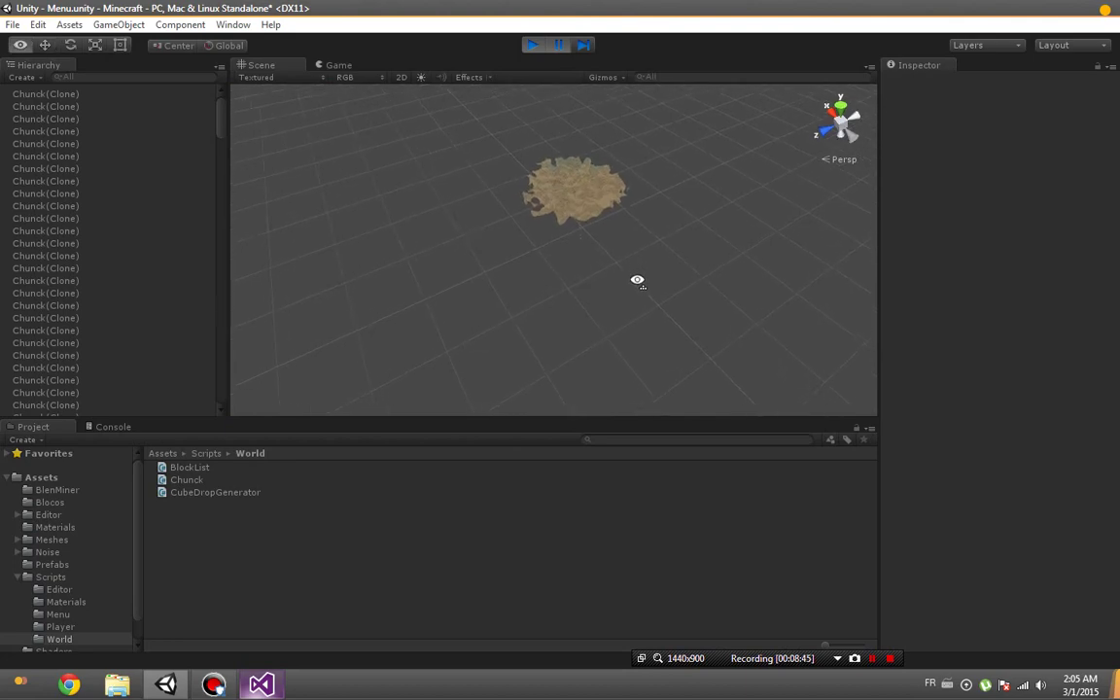
right_click_drag(648, 265, 711, 255)
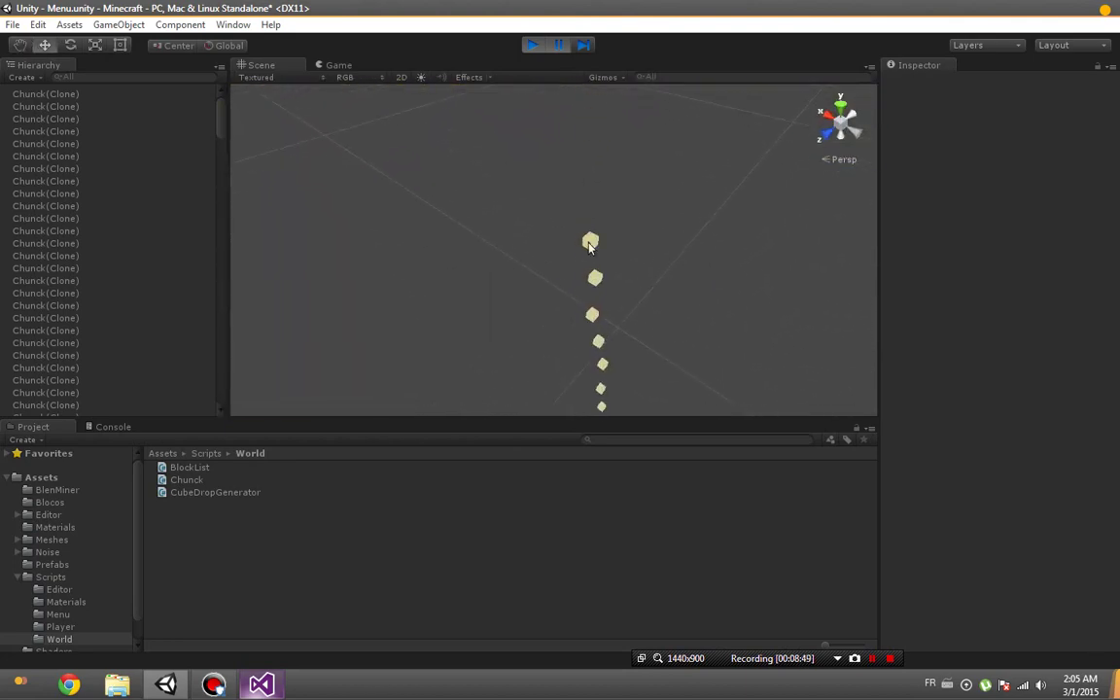
left_click(589, 245)
key("f")
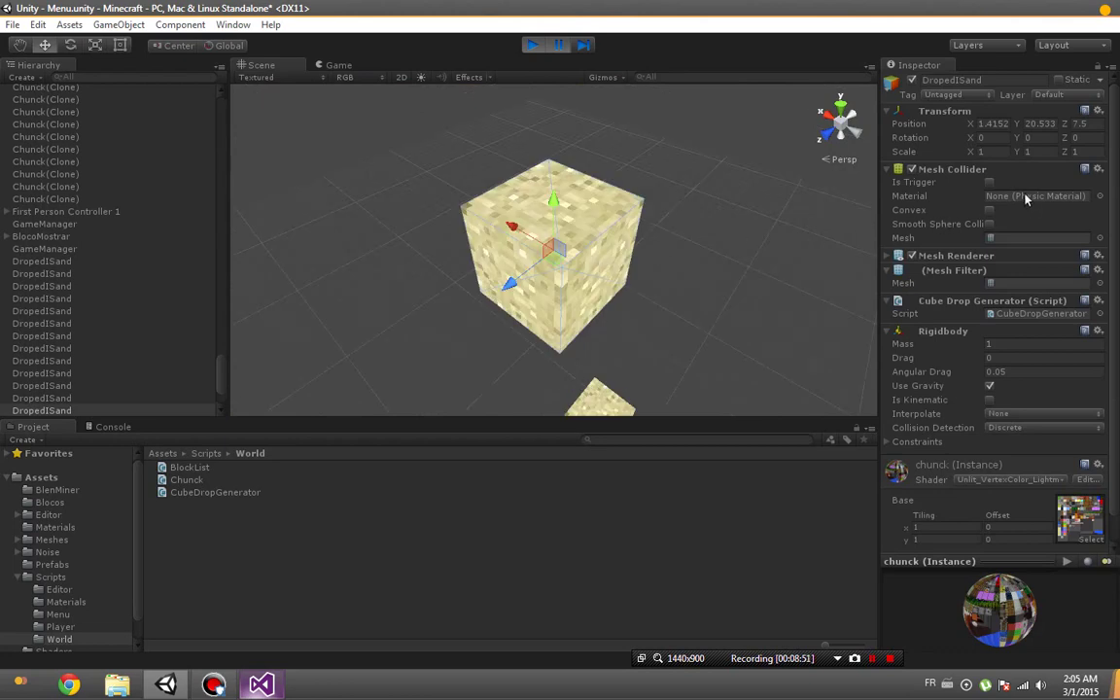
left_click(1020, 239)
left_click_drag(543, 243, 576, 101, "alt")
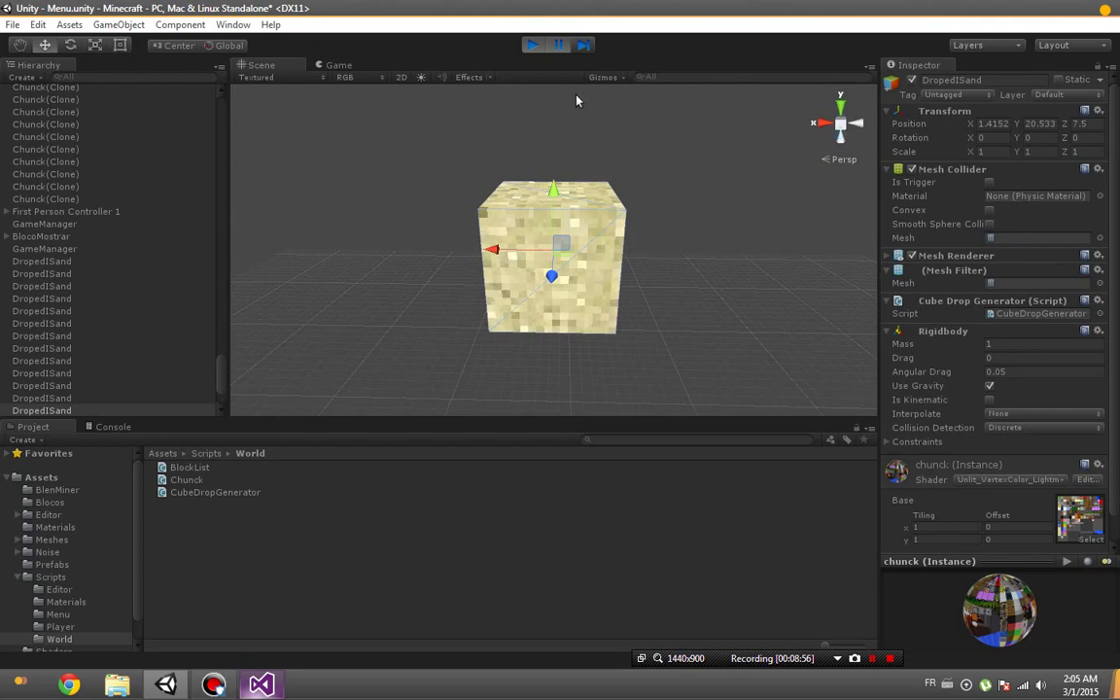
Browse and close the Gizmos dropdown, exit play mode, and return to Chunck.cs in Visual Studio.
left_click(607, 77)
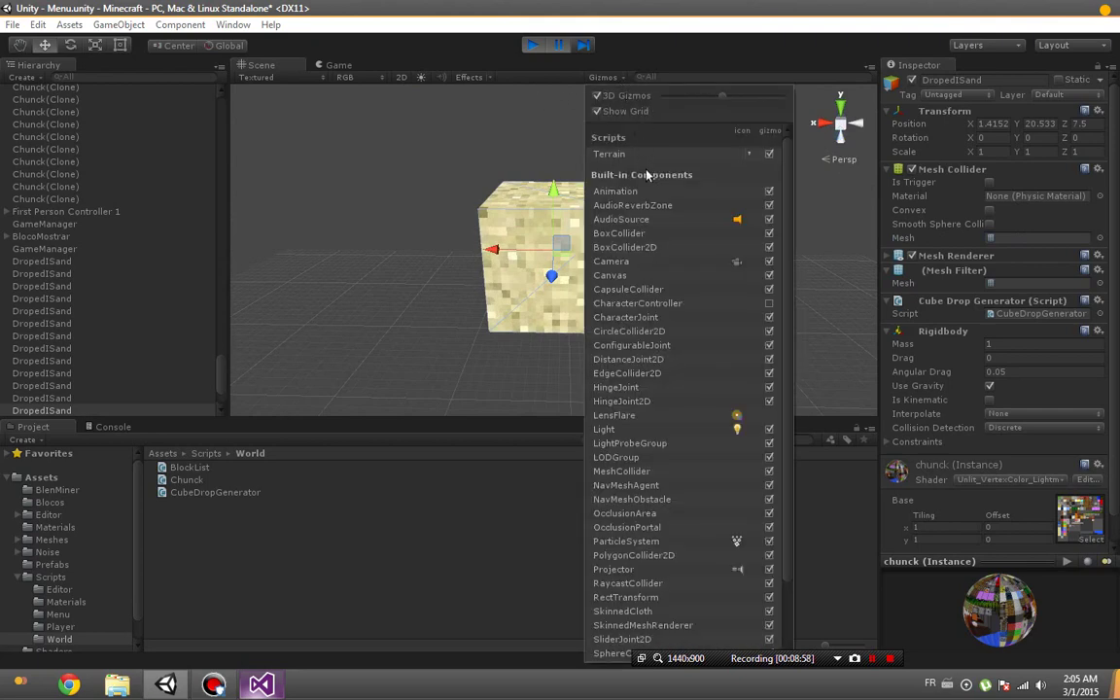
scroll(675, 308, "down", 3)
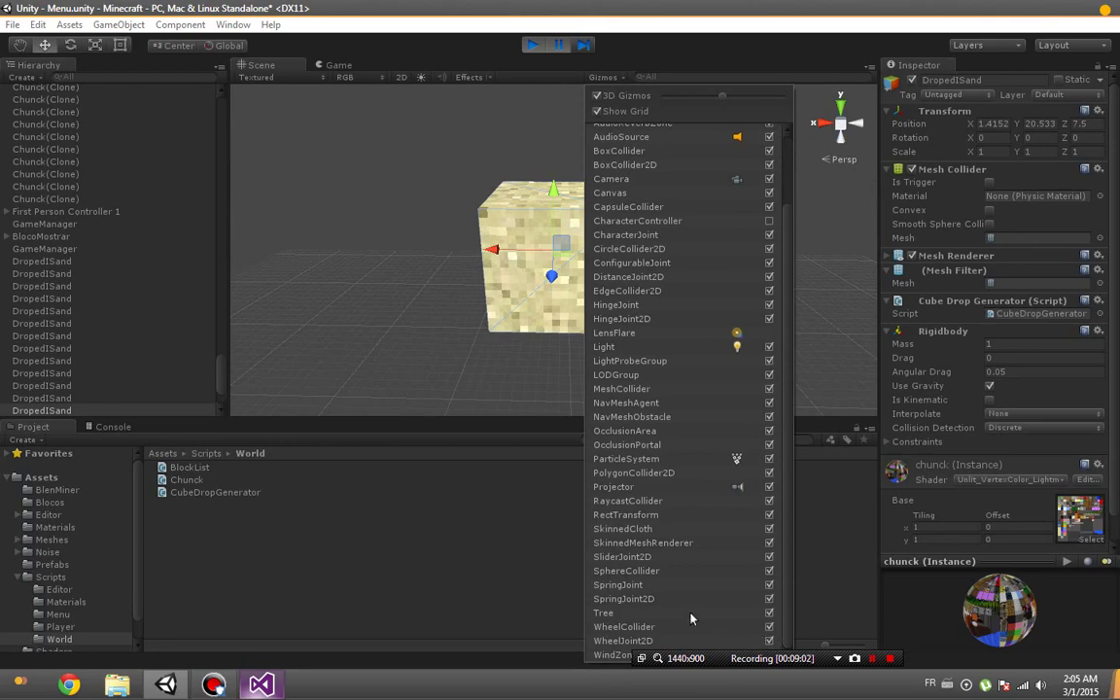
scroll(679, 472, "up", 3)
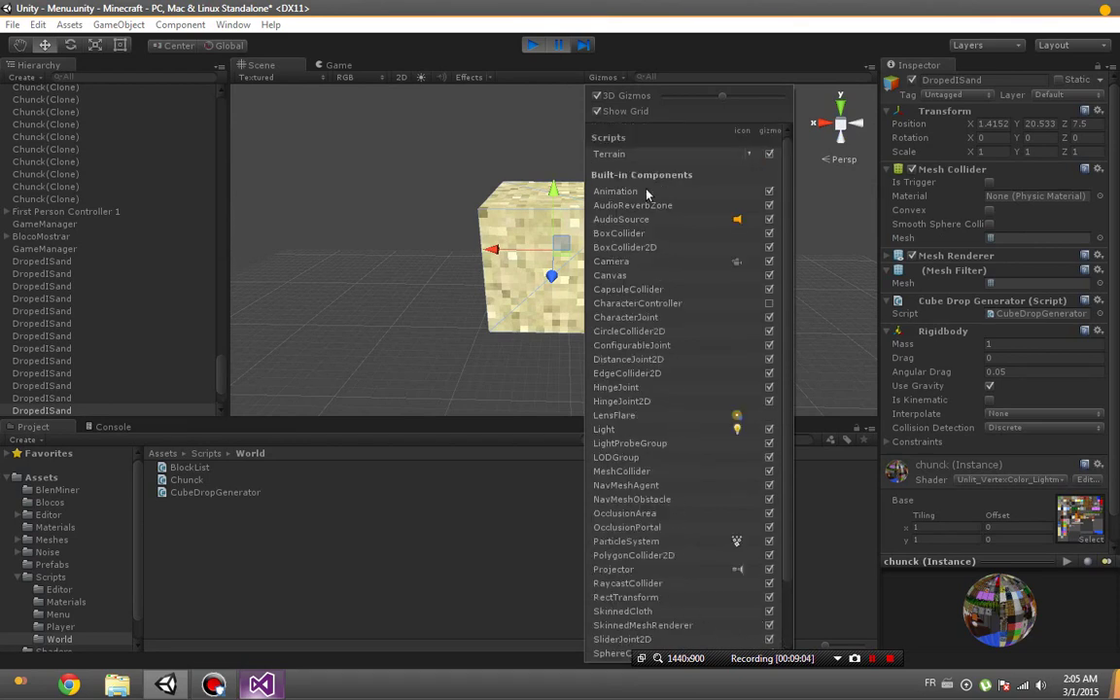
scroll(645, 193, "down", 3)
scroll(642, 137, "up", 3)
scroll(715, 184, "down", 3)
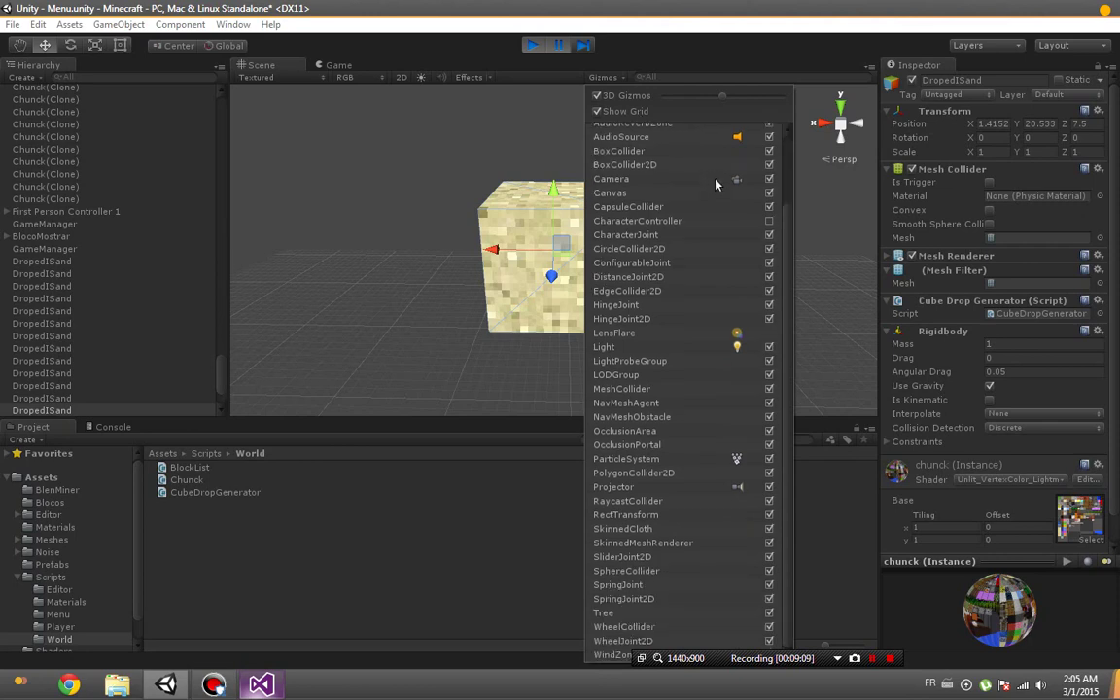
scroll(716, 184, "up", 3)
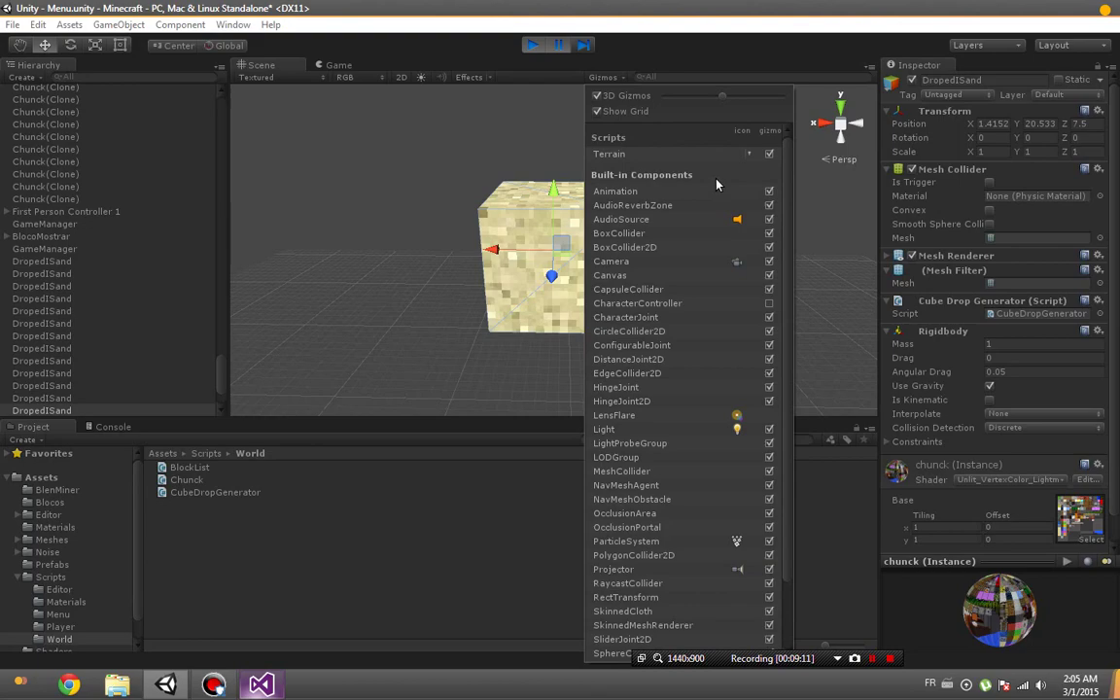
left_click(664, 43)
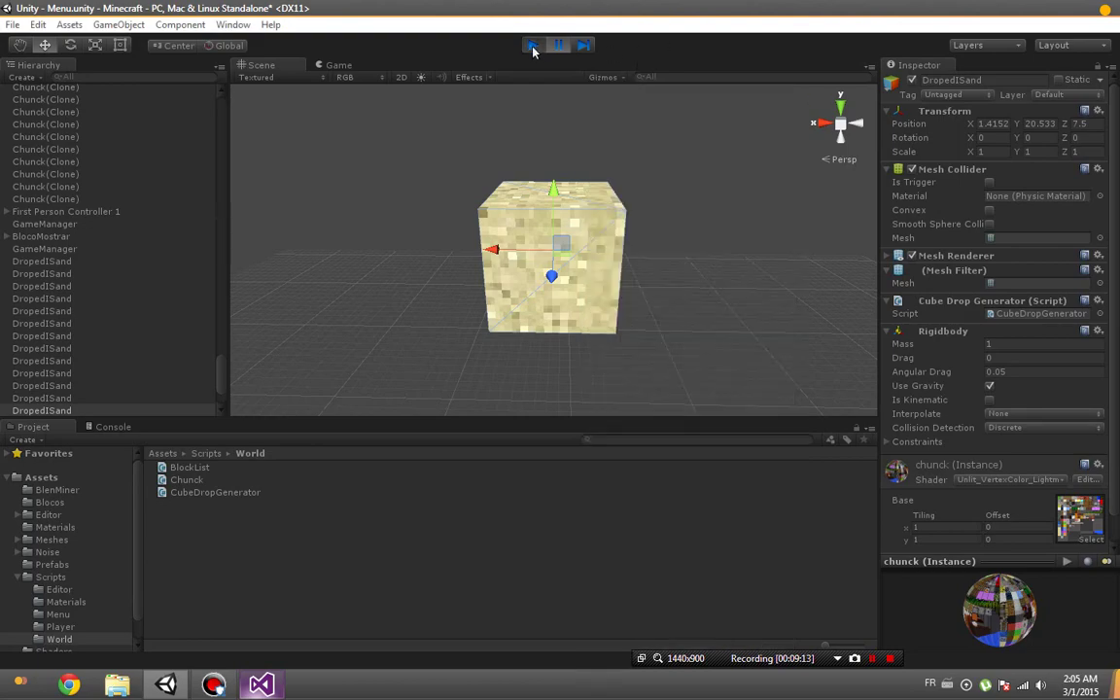
left_click(533, 44)
left_click(261, 684)
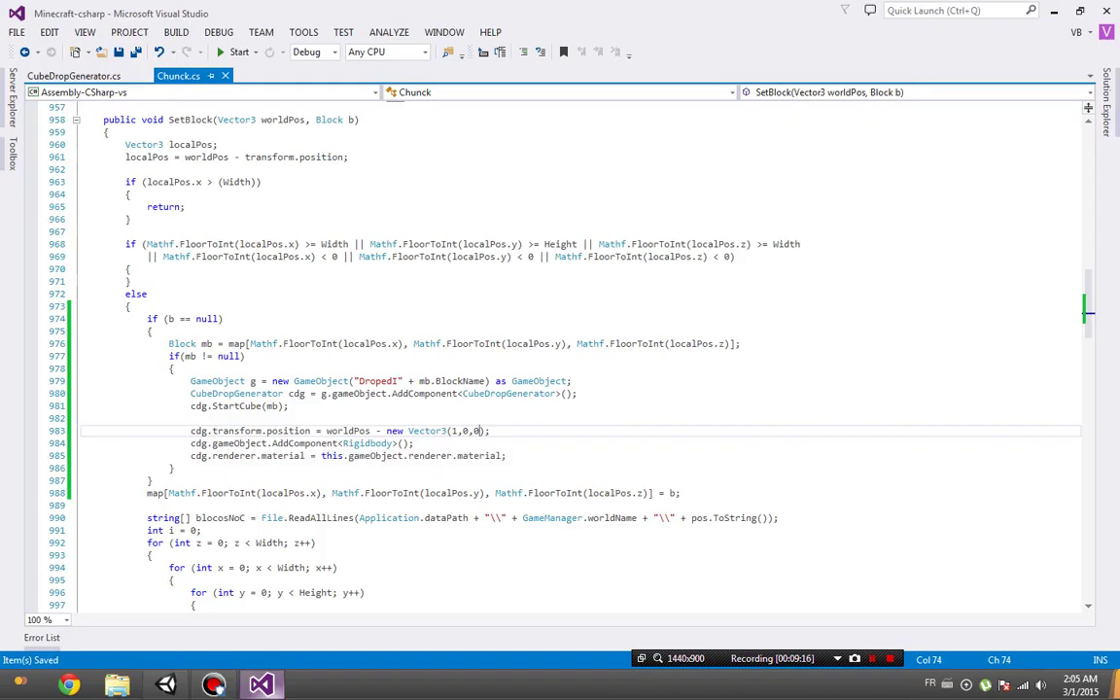
In CubeDropGenerator.cs, require BoxCollider instead of MeshCollider and delete the sharedMesh assignment line.
left_click(80, 76)
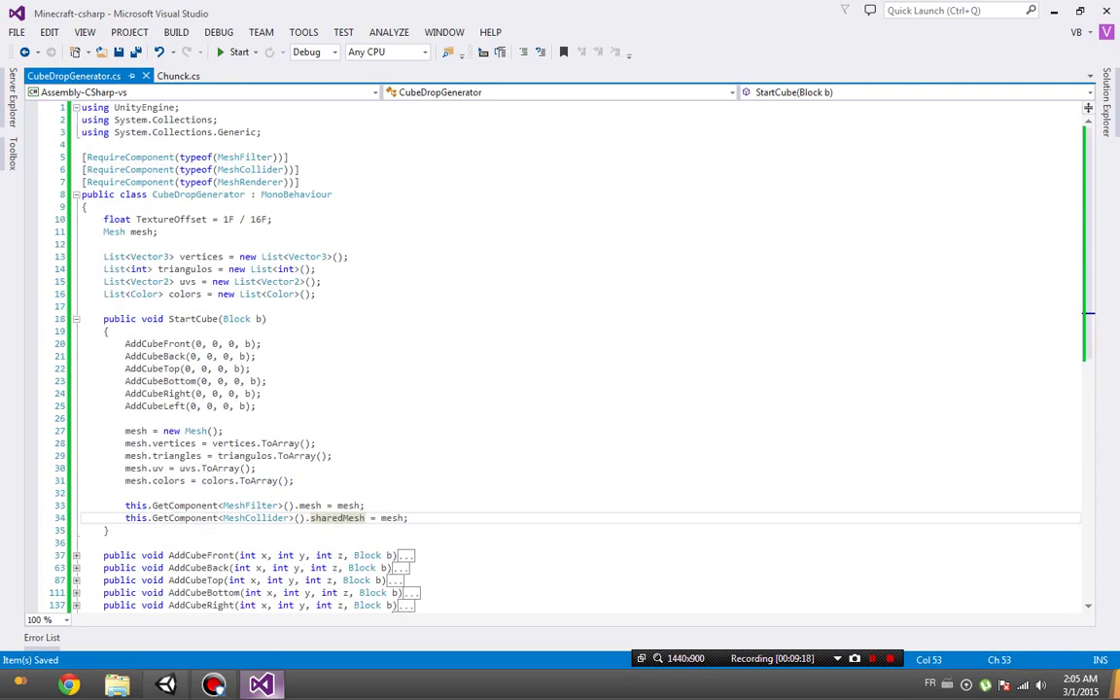
double_click(252, 170)
type("Box")
key("Tab")
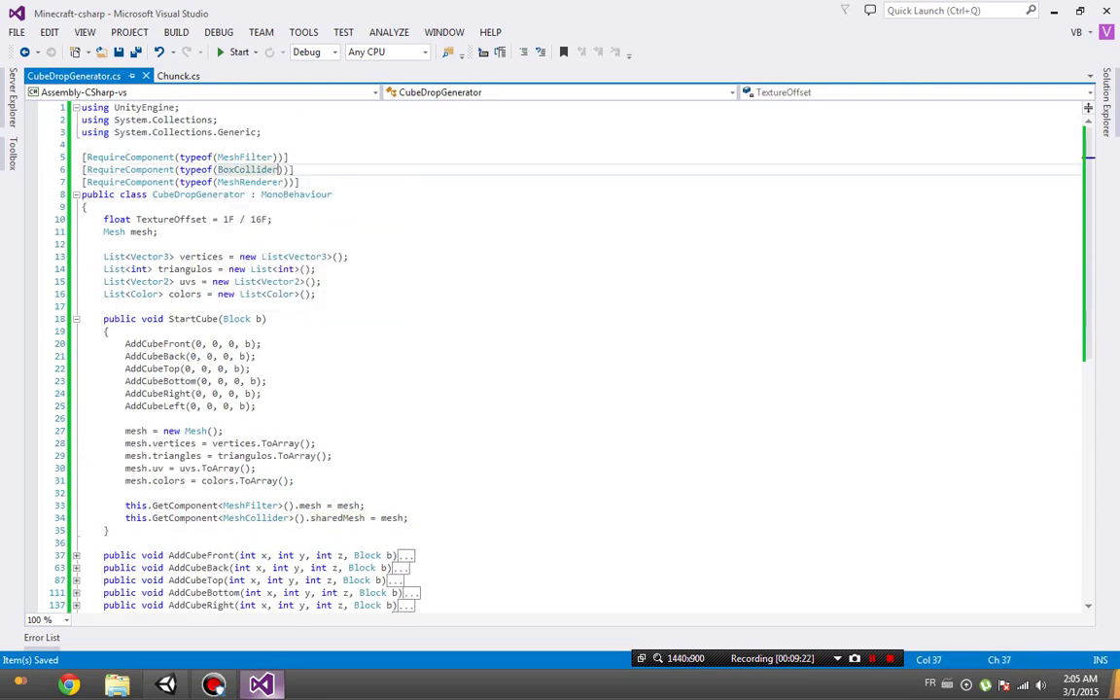
left_click_drag(365, 505, 409, 518)
key("Delete")
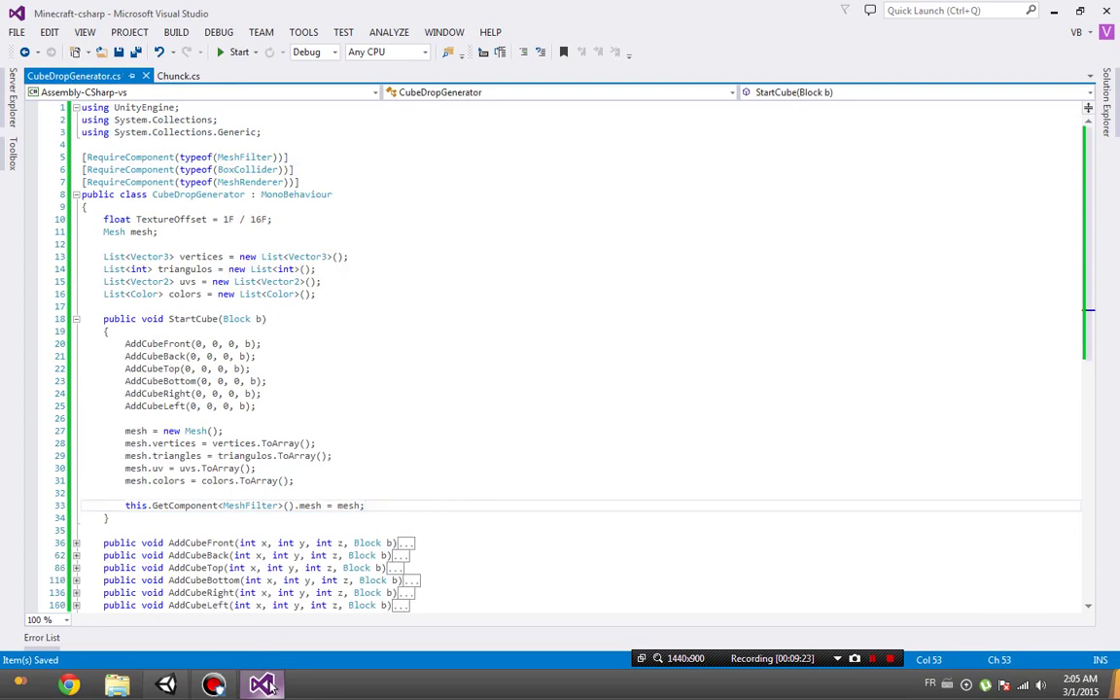
key("alt+Tab")
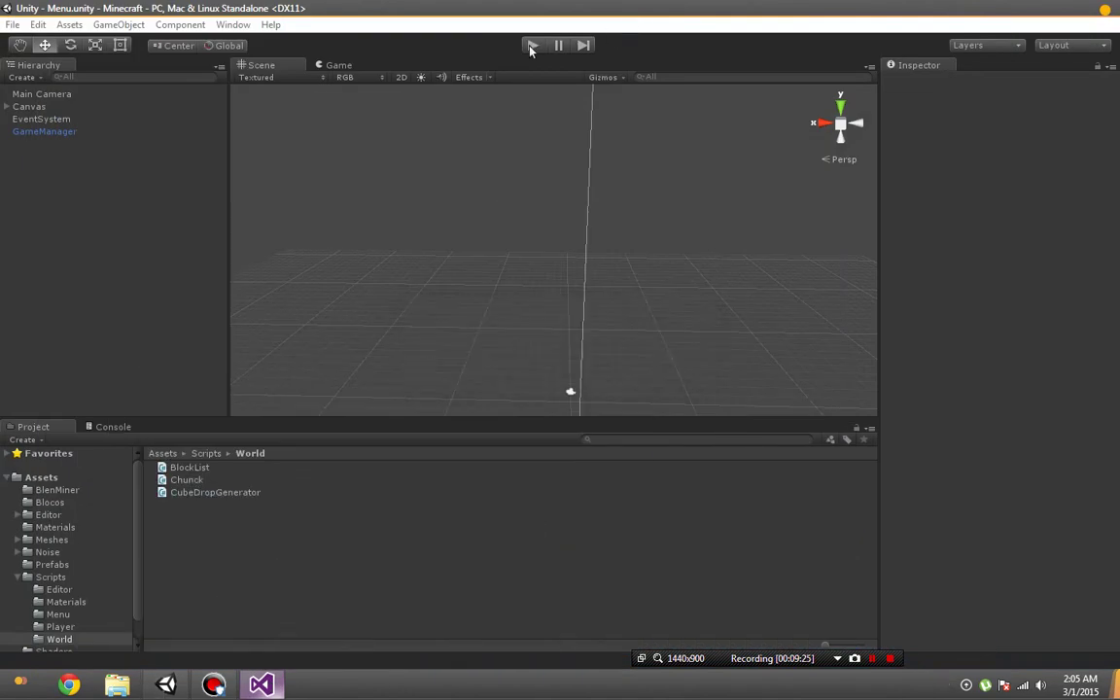
left_click(532, 46)
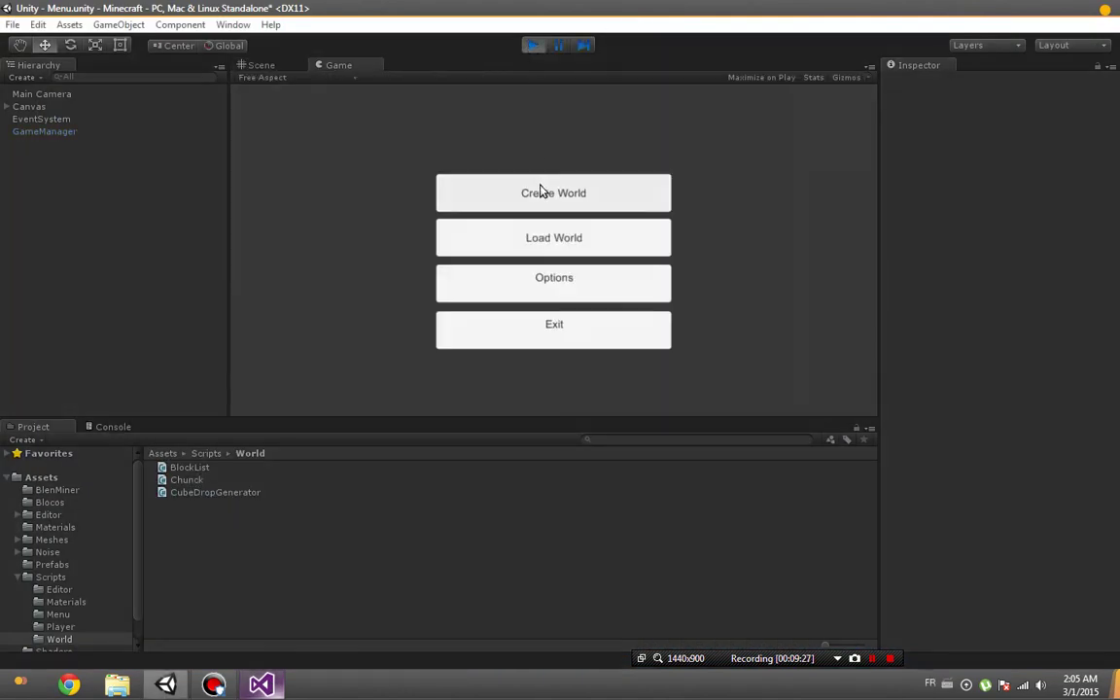
left_click(543, 234)
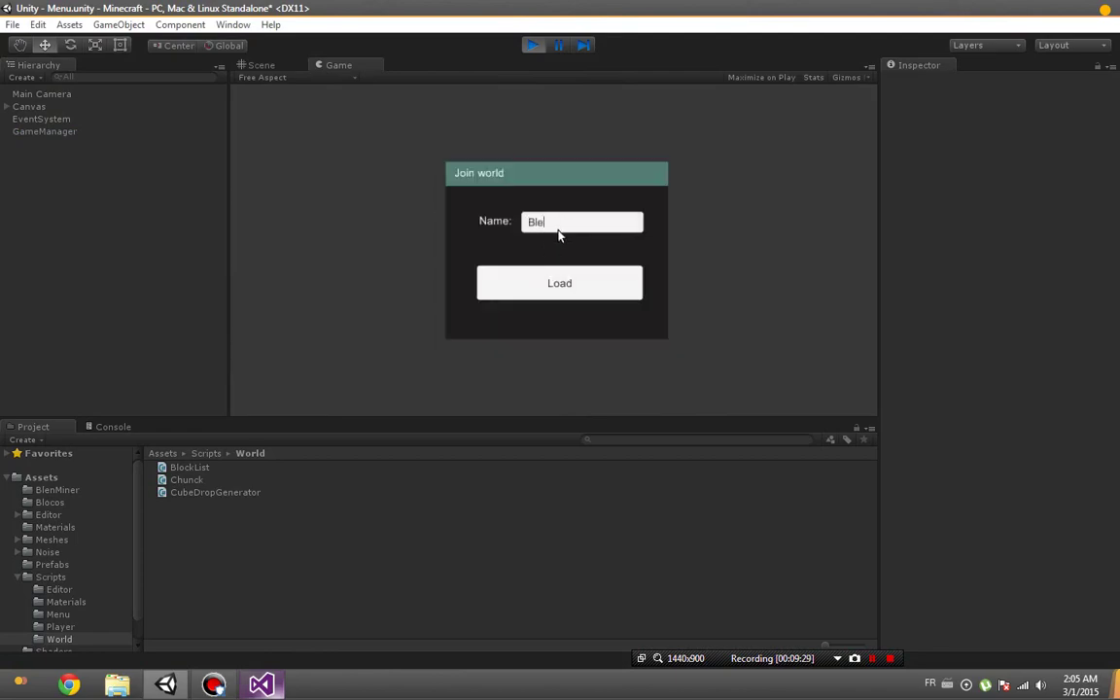
left_click(559, 283)
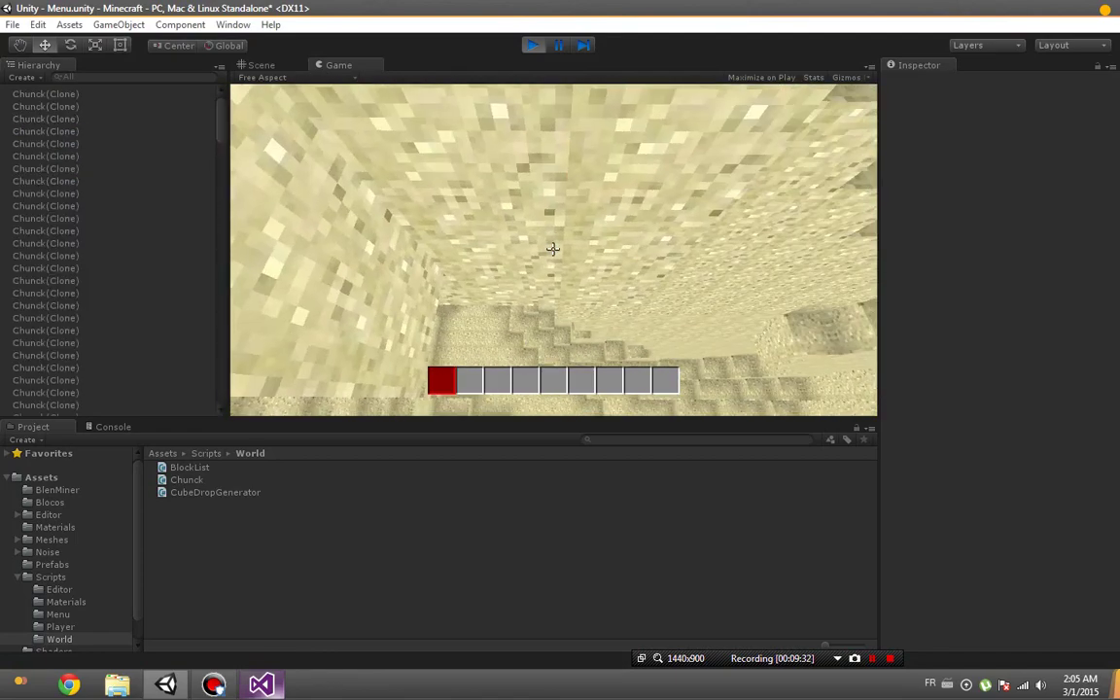
left_click(816, 399)
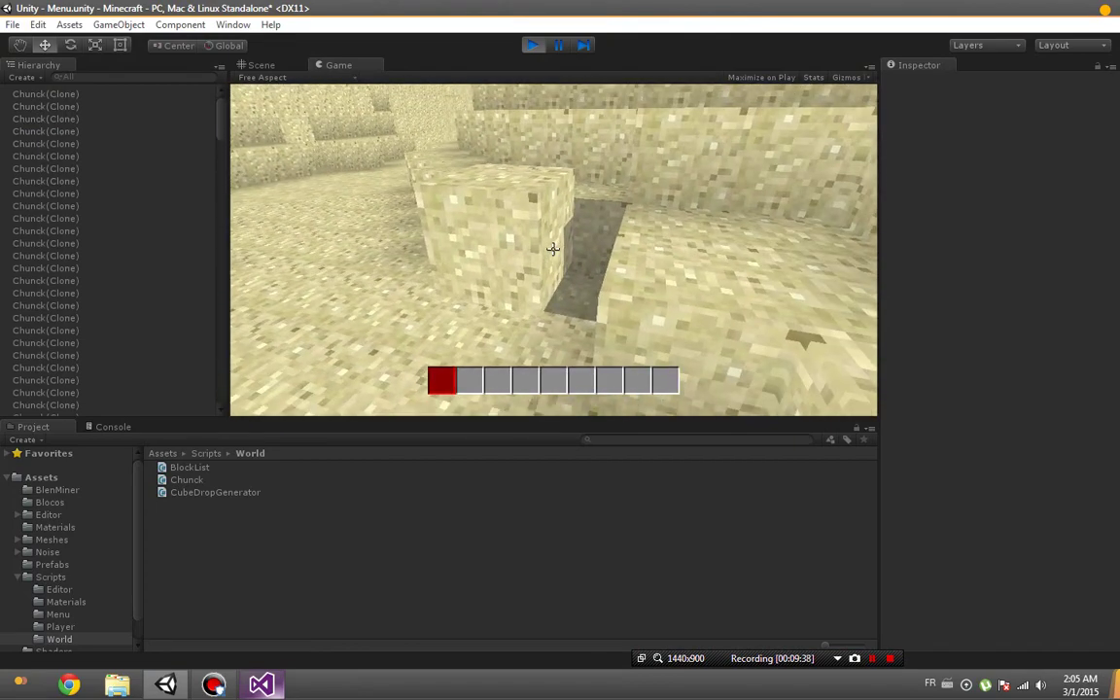
left_click(553, 249)
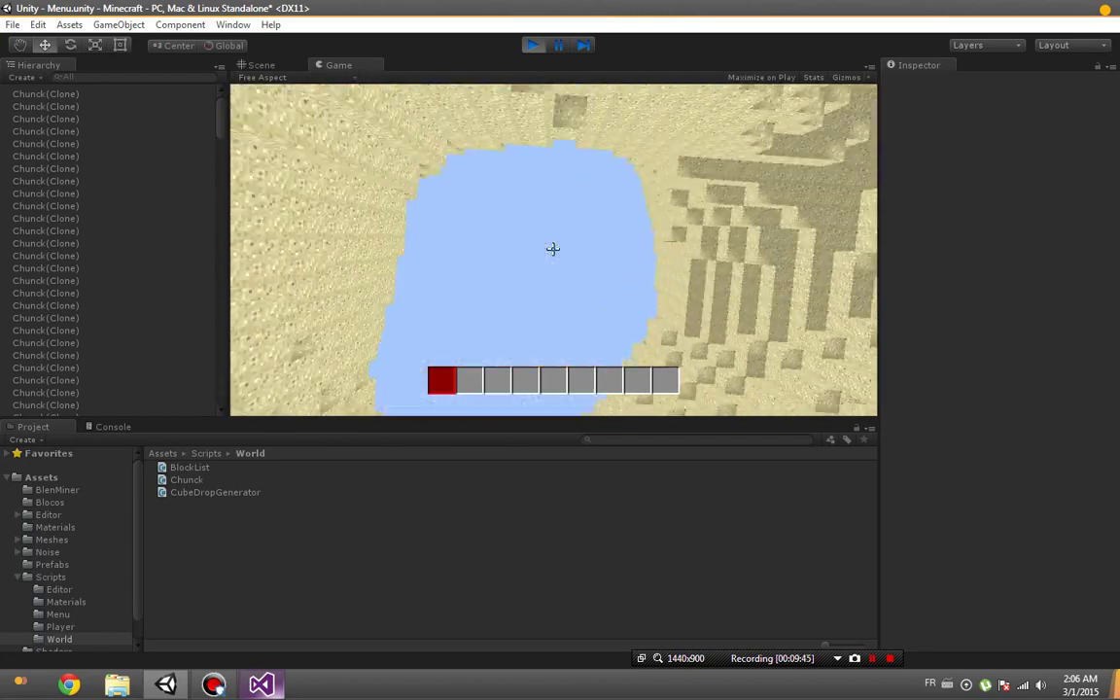
left_click(530, 45)
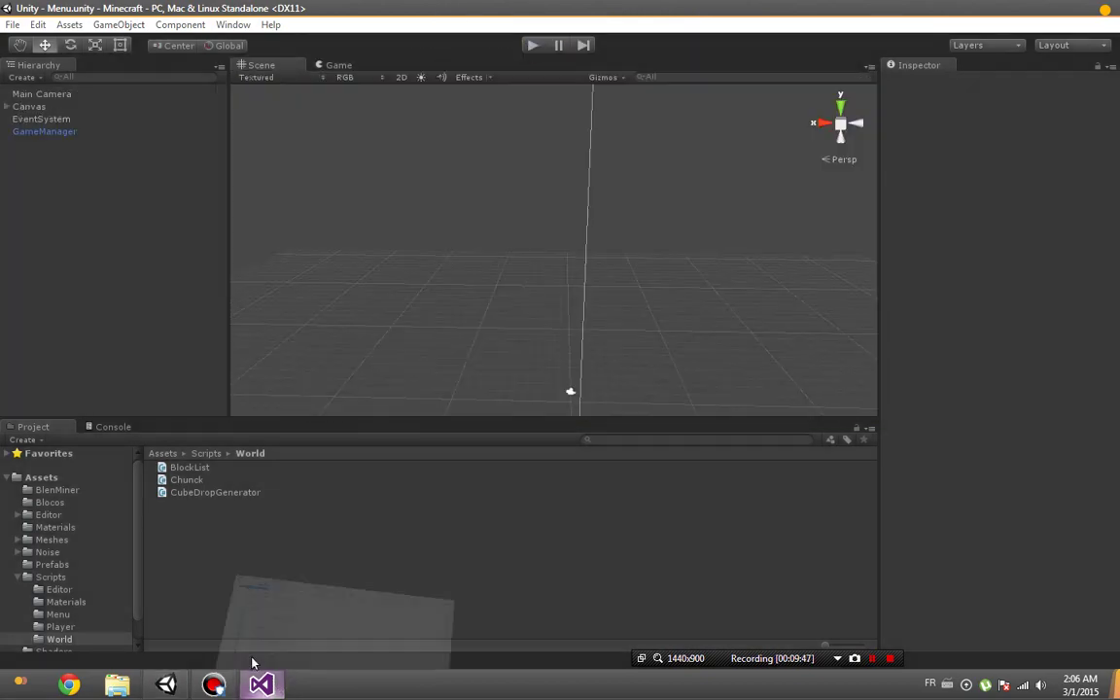
Add cdg.transform.localScale = new Vector3(0.2f, 0.2f, 0.2f); after the material line in Chunck.cs SetBlock.
left_click(260, 684)
scroll(214, 462, "down", 1)
left_click(178, 76)
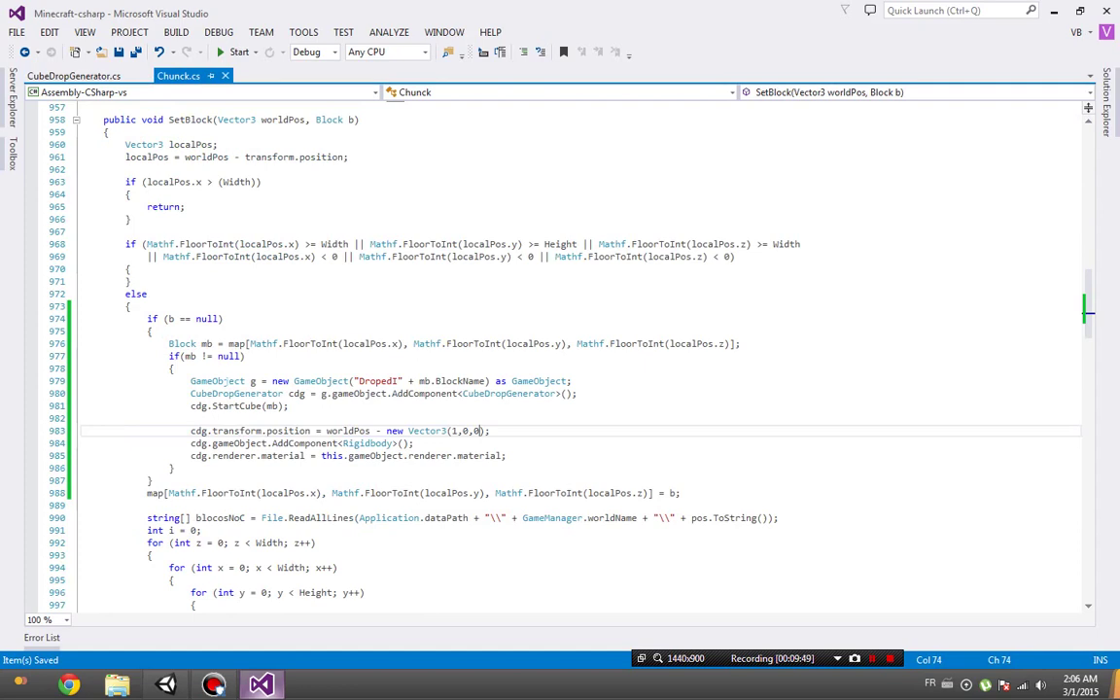
left_click(506, 456)
key("Return")
key("Return")
type("cdg")
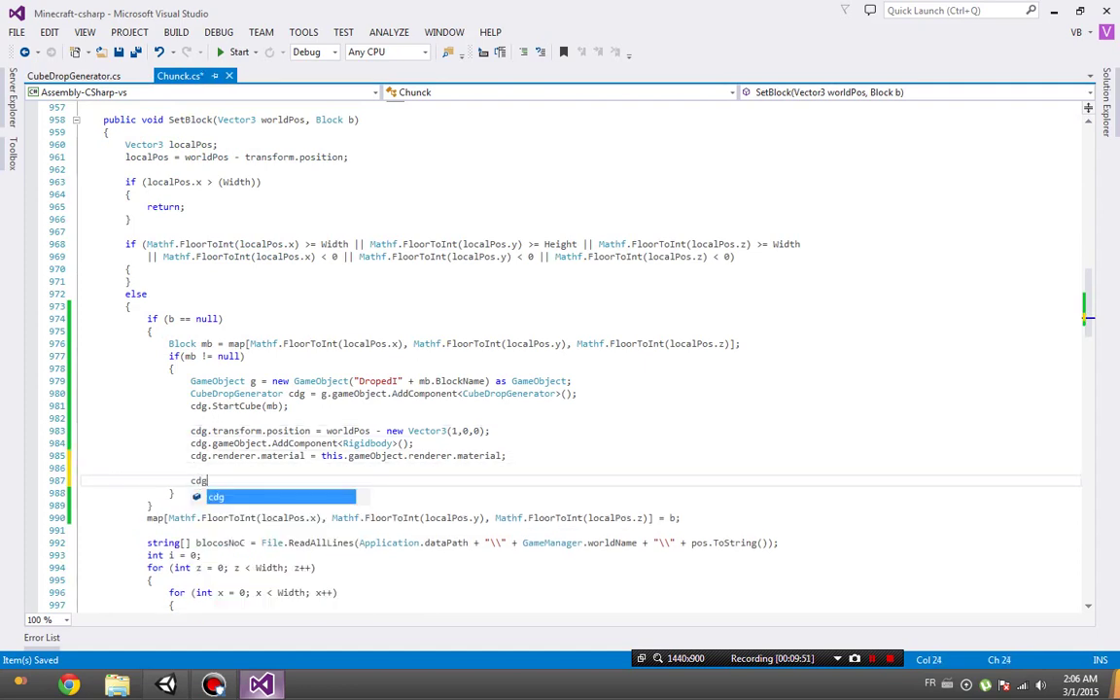
type(".transform.localS")
key("Tab")
type("ew Vector3()")
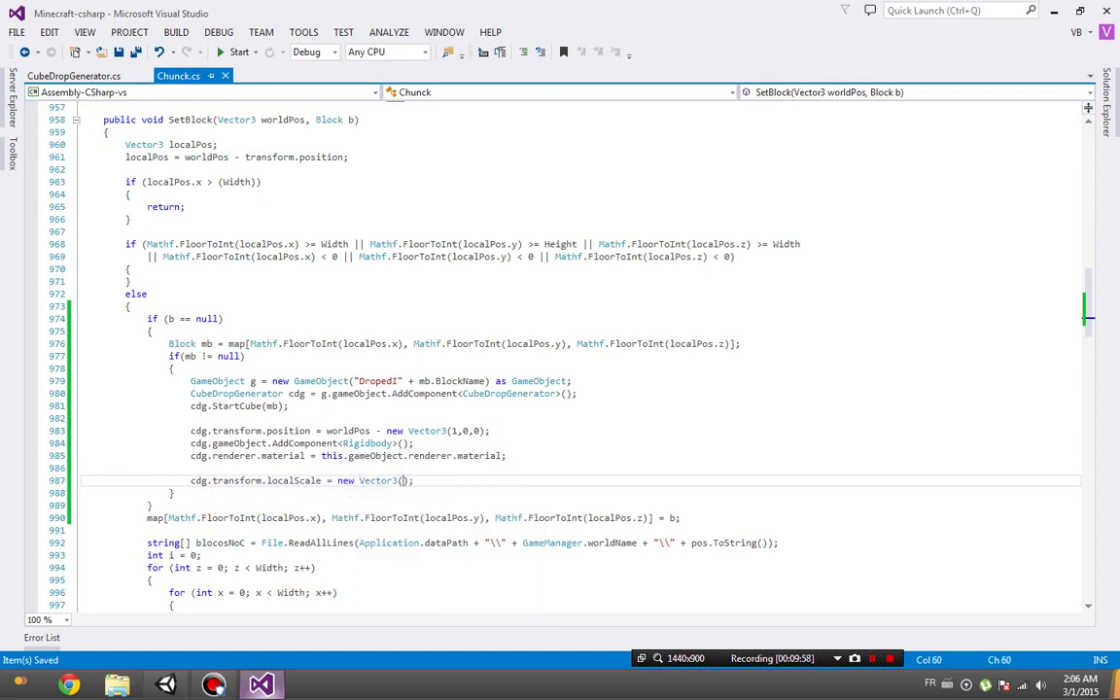
type(",")
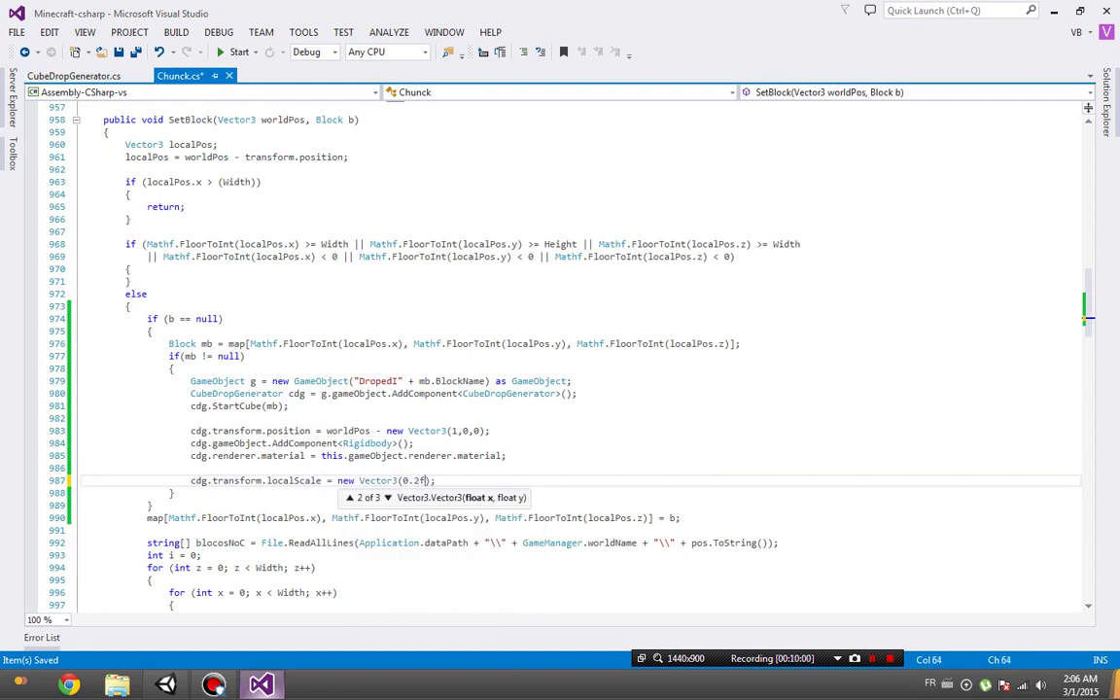
type(", 0.2f,")
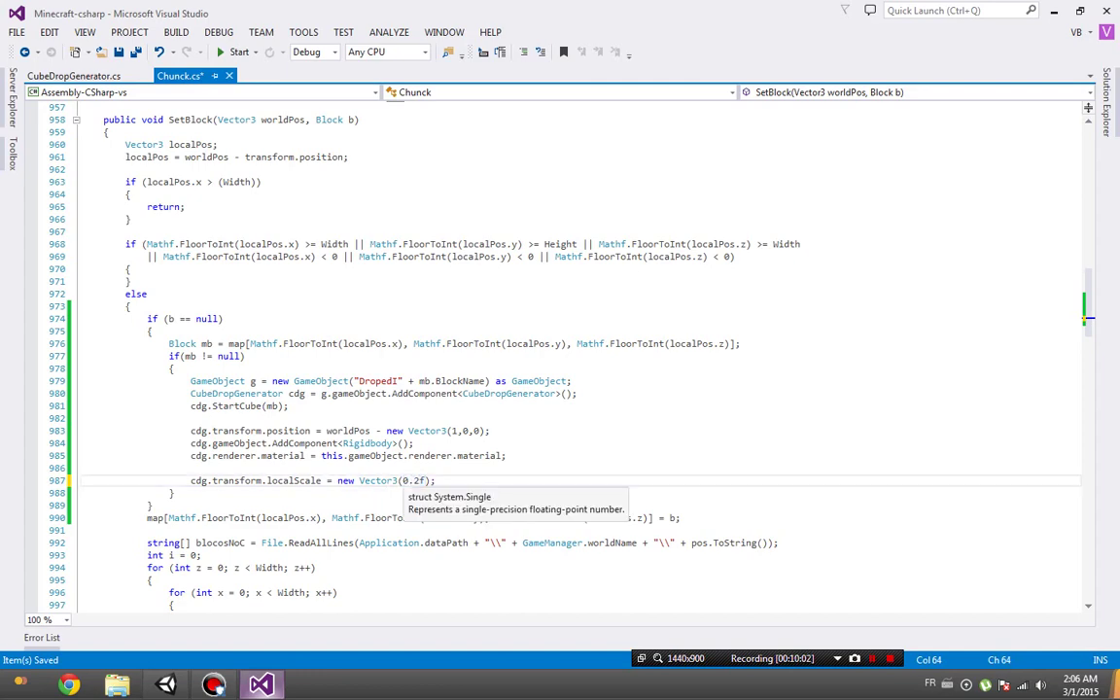
type(" 0.2f")
key("Up")
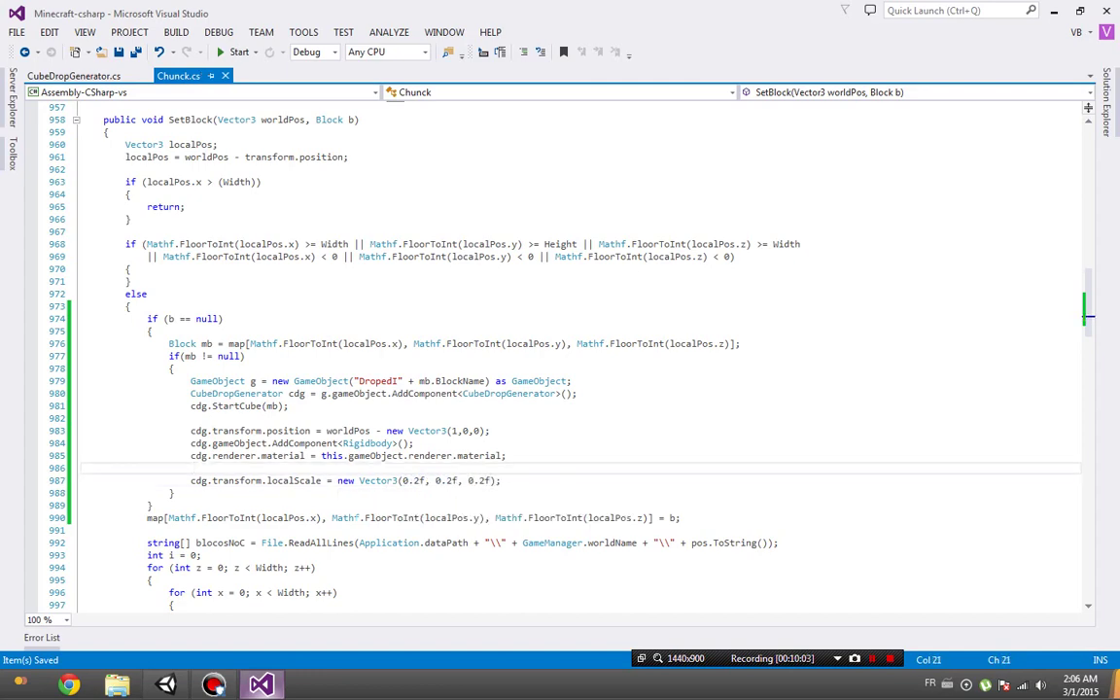
key("alt+Tab")
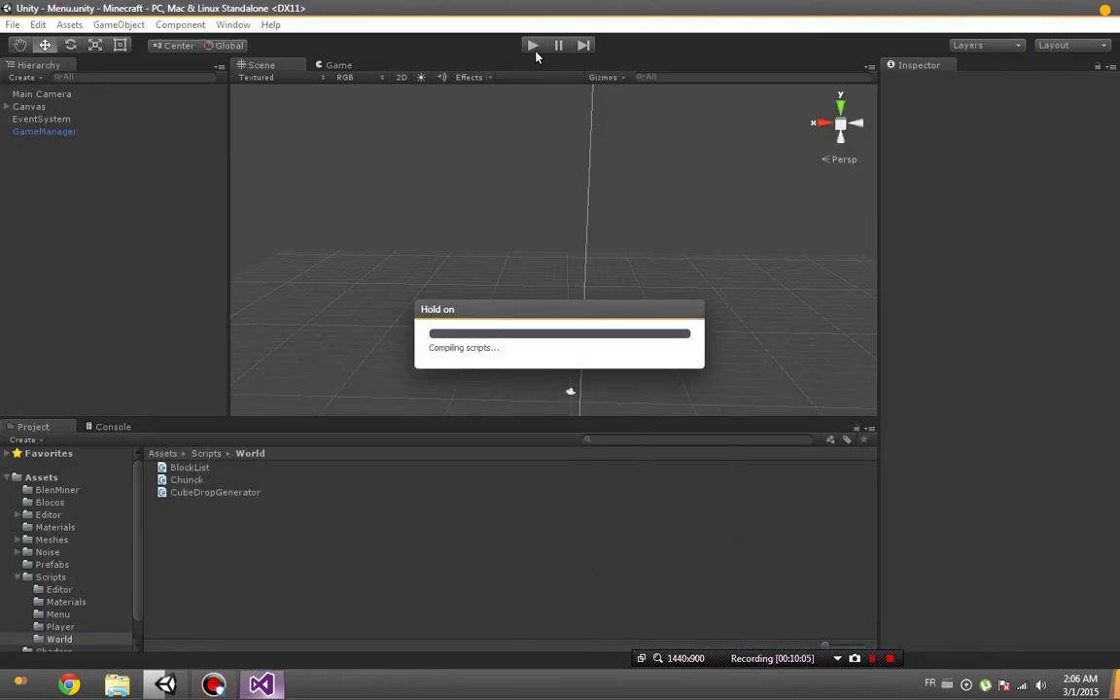
Play the game, load world 'B', break blocks to check the smaller dropped cubes, then stop.
left_click(260, 684)
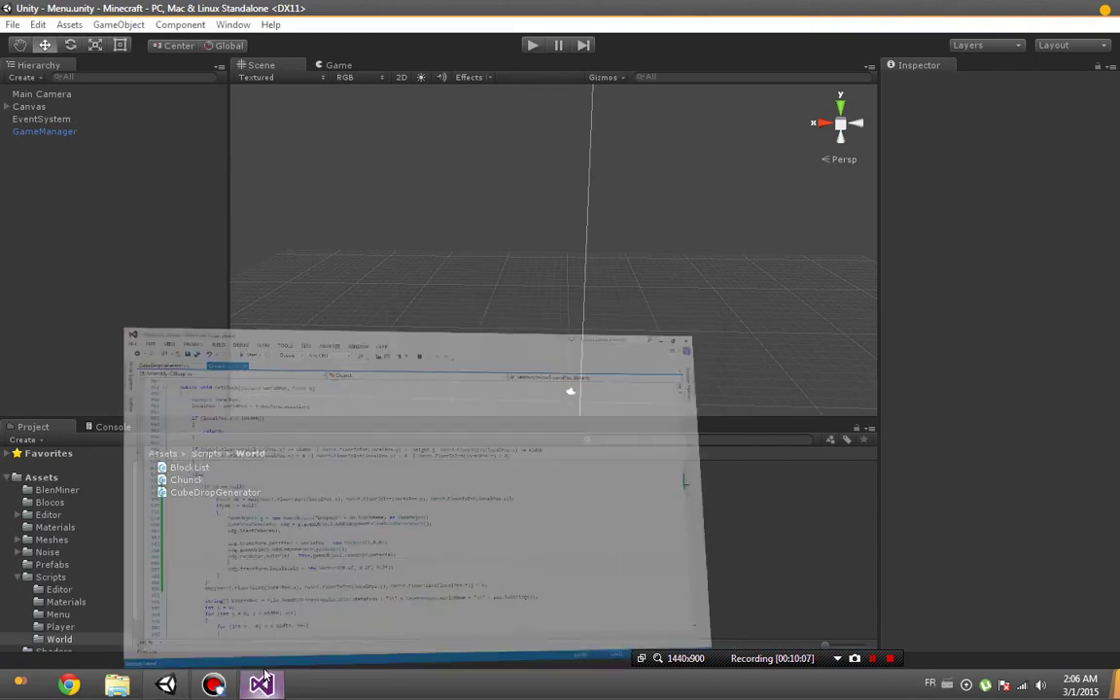
left_click(263, 685)
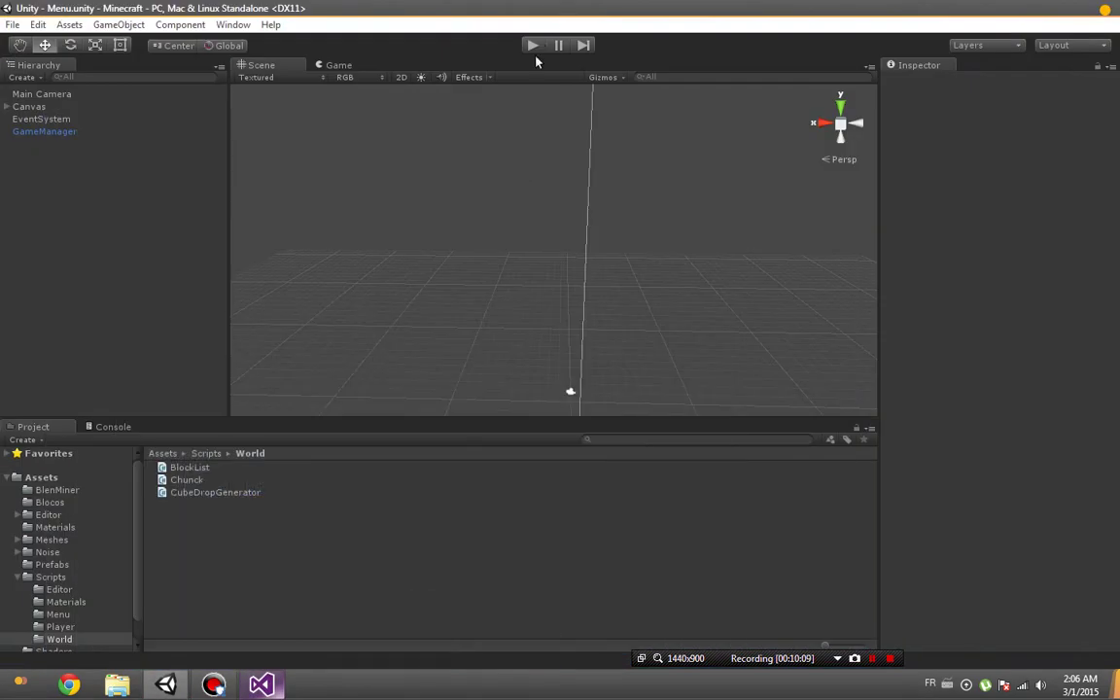
left_click(535, 49)
left_click(580, 233)
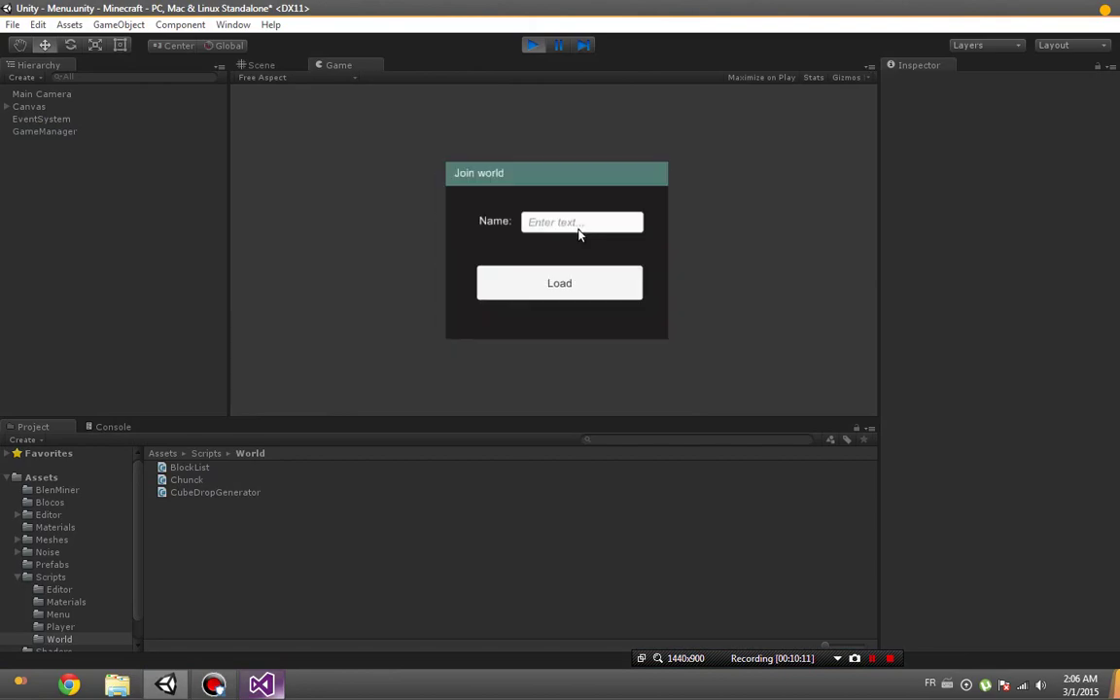
left_click(583, 222)
type("B")
left_click(581, 294)
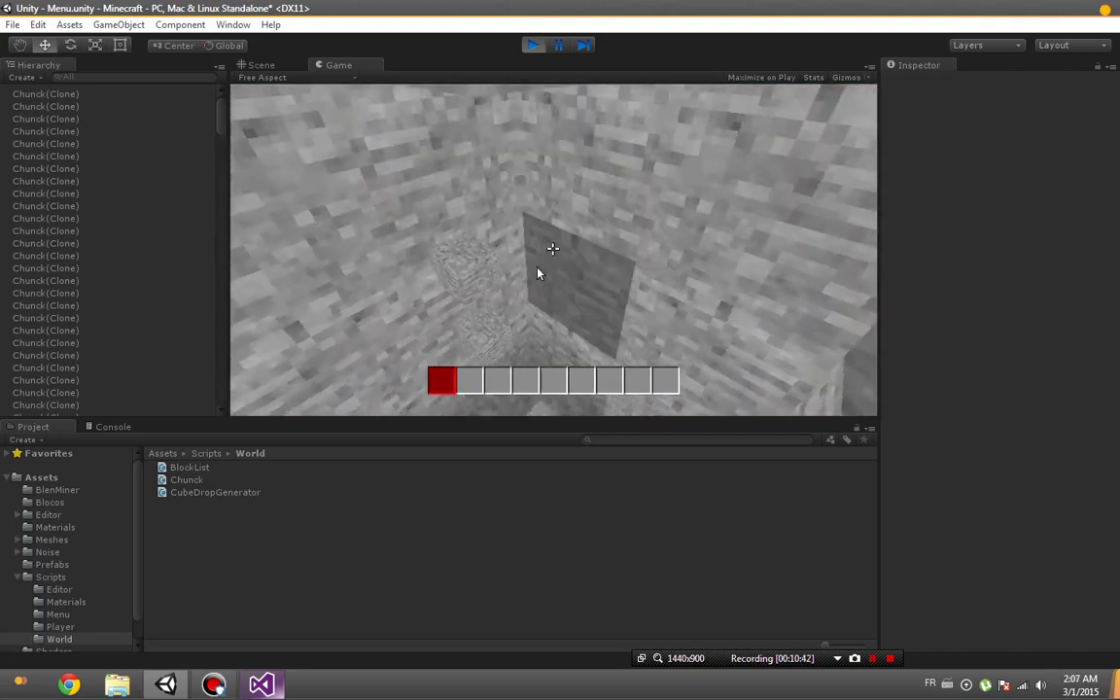
left_click(533, 45)
Change the dropped cubes' localScale in Chunck.cs to new Vector3(0.3f, 0.3f, 0.3f).
mouse_move(261, 684)
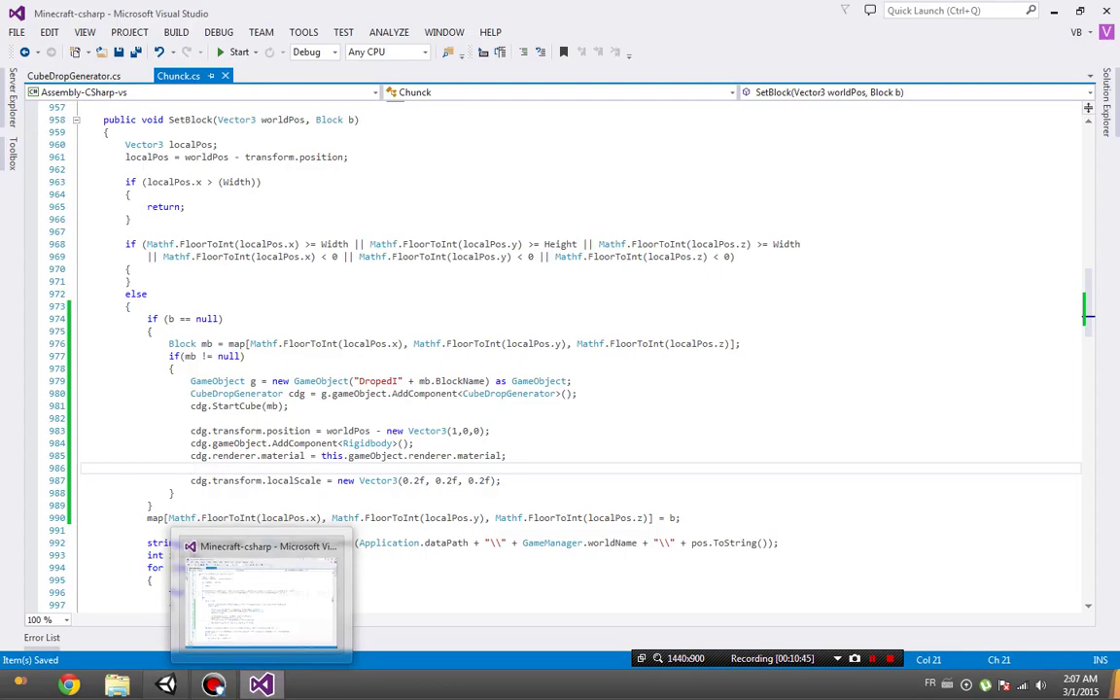
left_click(263, 593)
left_click(442, 481)
key("BackSpace")
type("3")
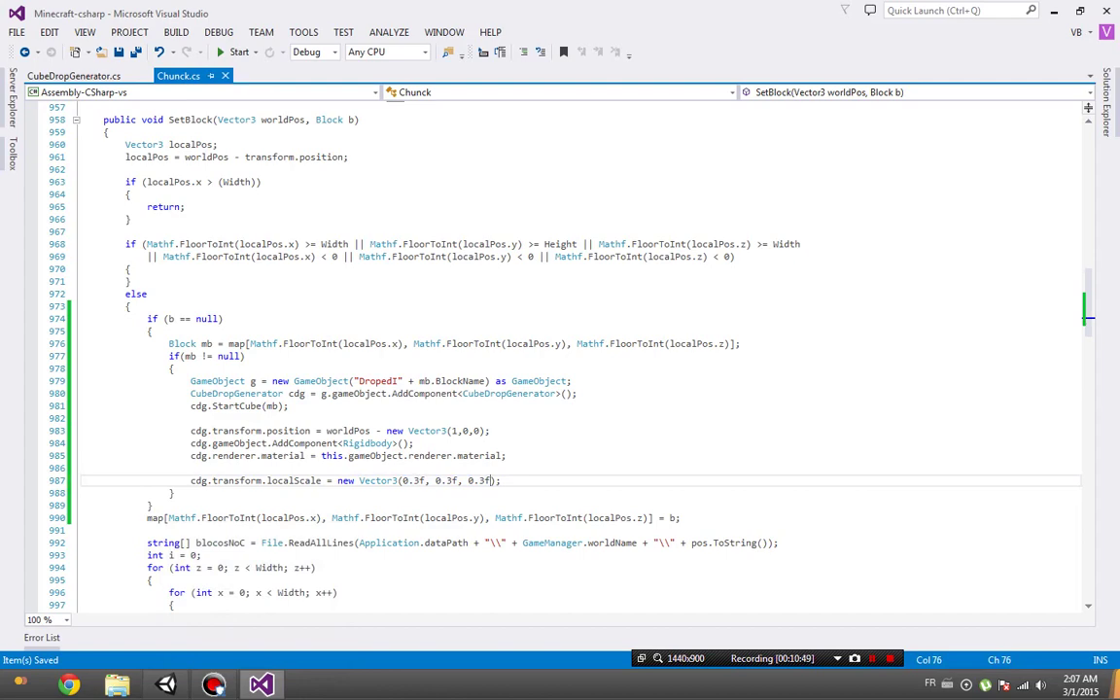
Expand the Start method in Chunck.cs, then return to the Unity editor.
scroll(560, 350, "up", 5)
scroll(560, 350, "up", 15)
scroll(560, 350, "up", 10)
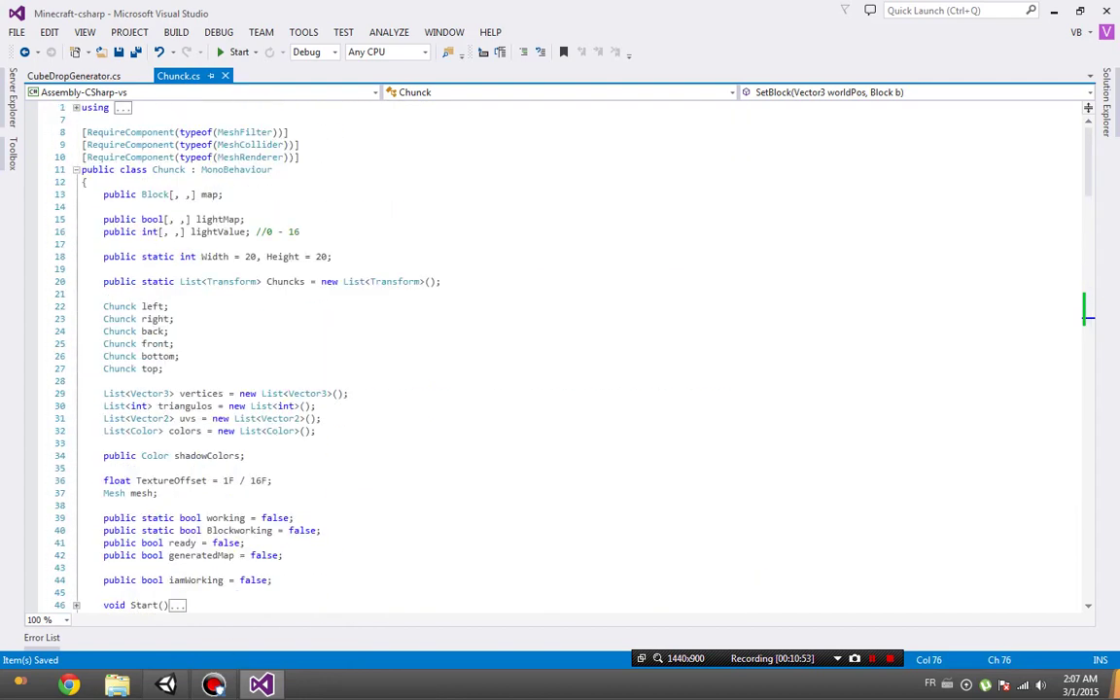
scroll(560, 350, "down", 6)
left_click(76, 381)
left_click(124, 405)
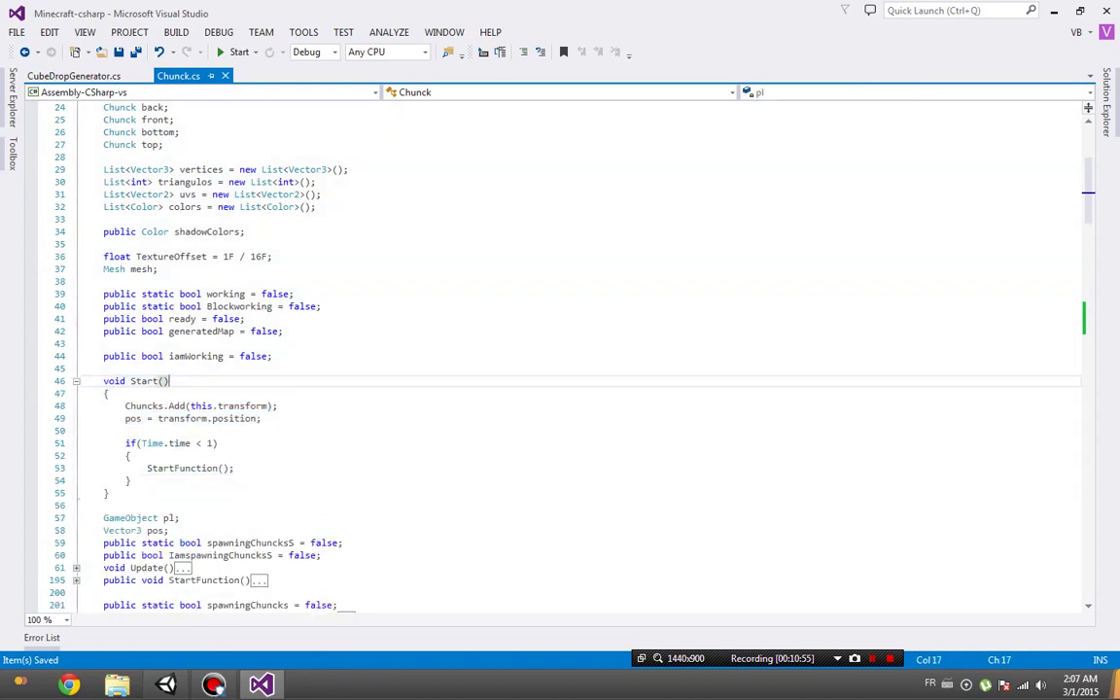
type("Par")
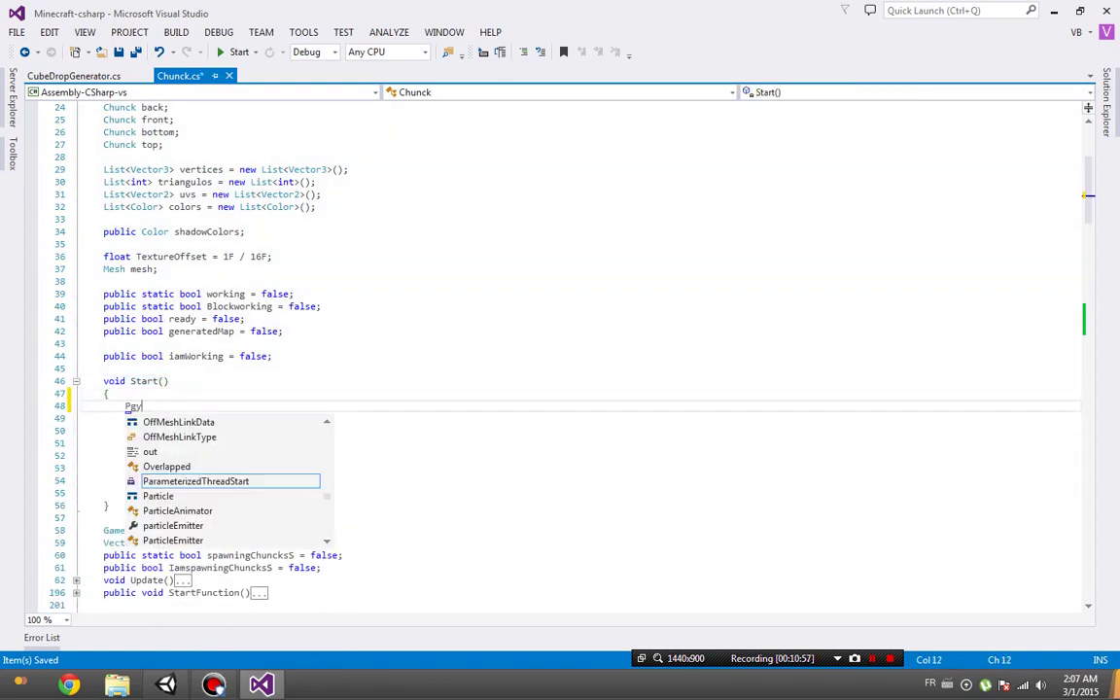
key("BackSpace")
key("BackSpace")
key("BackSpace")
left_click(165, 685)
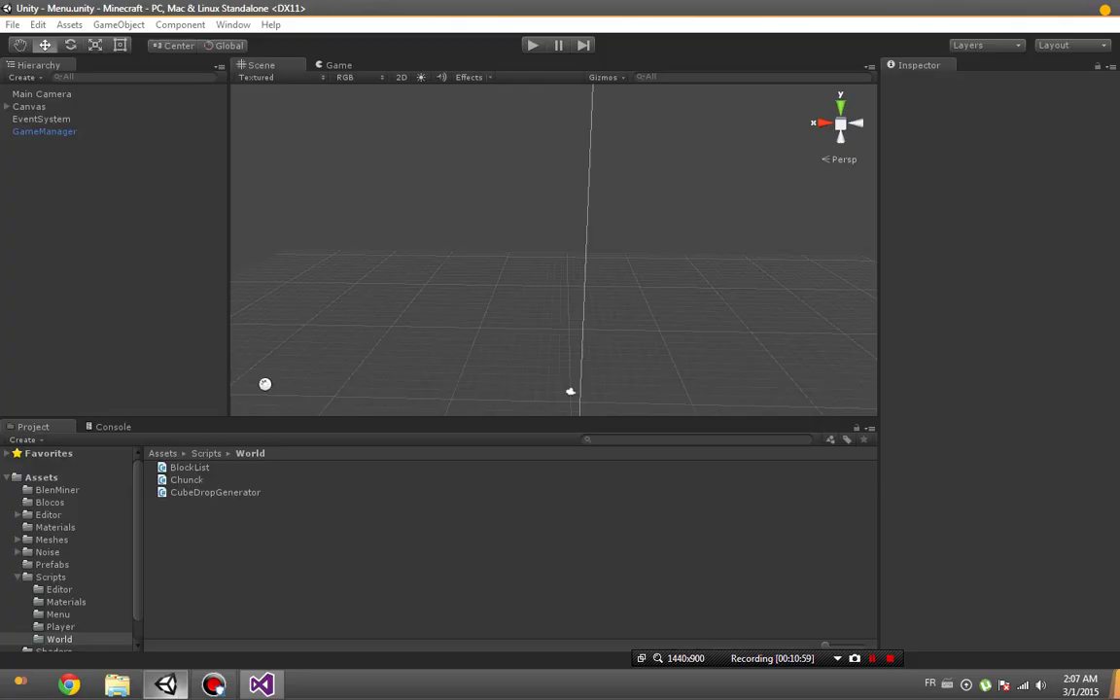
Open Edit > Project Settings > Tags and Layers for User Layer 8 'Drop', then return to Chunck.cs.
left_click(39, 26)
mouse_move(143, 378)
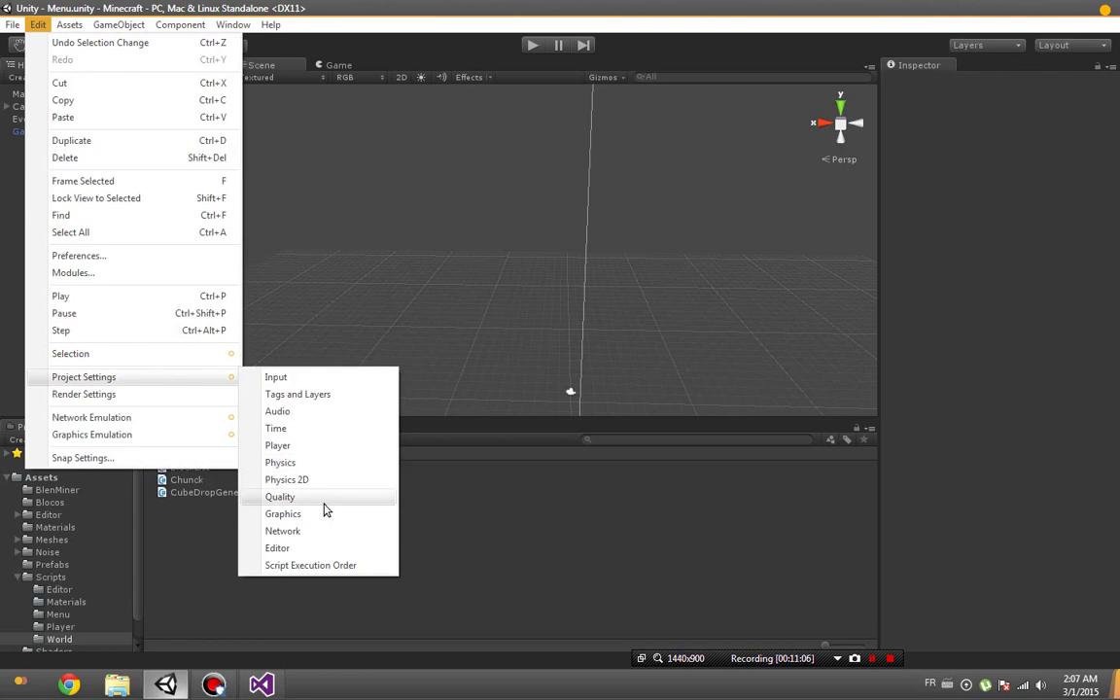
left_click(297, 395)
type("Drop")
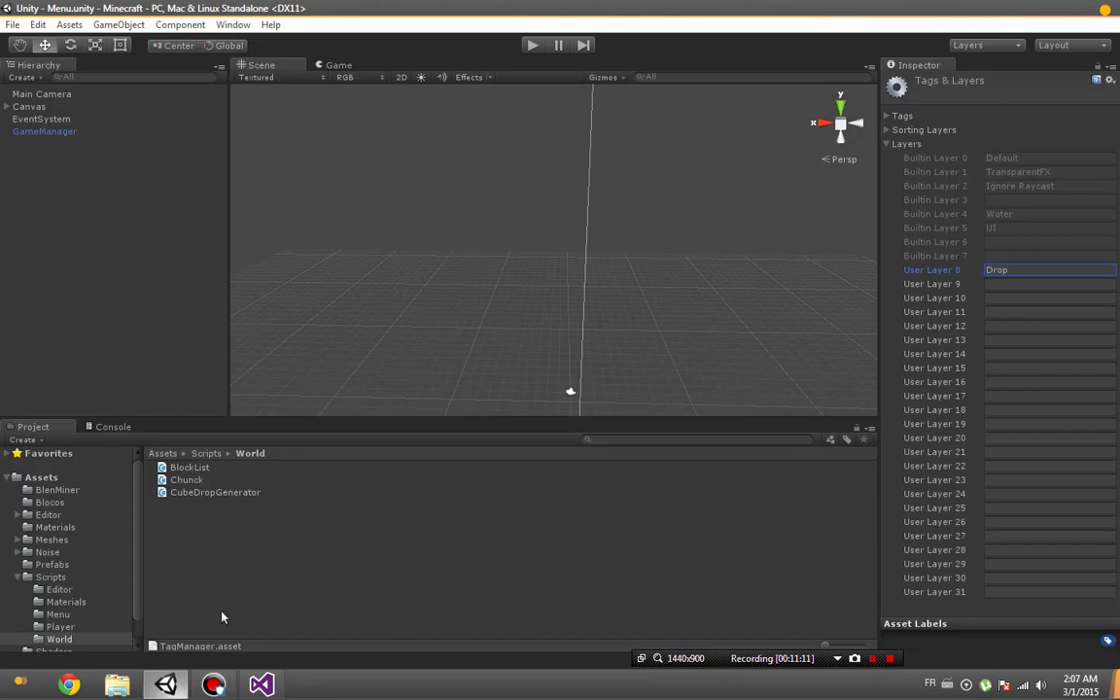
left_click(260, 685)
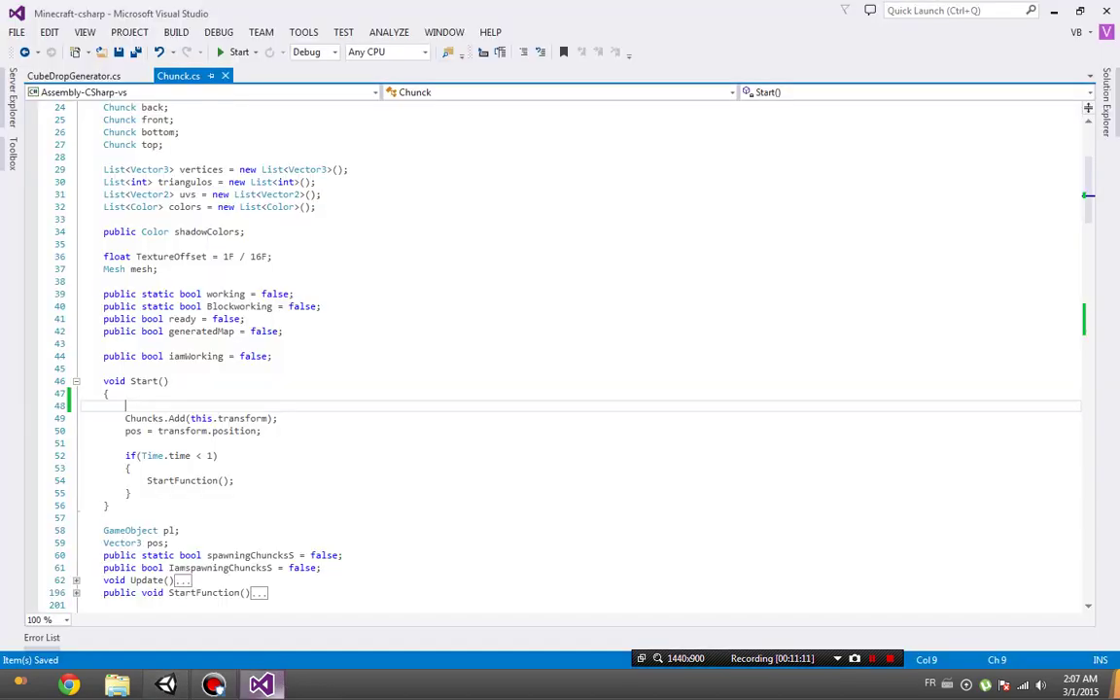
scroll(564, 350, "down", 15)
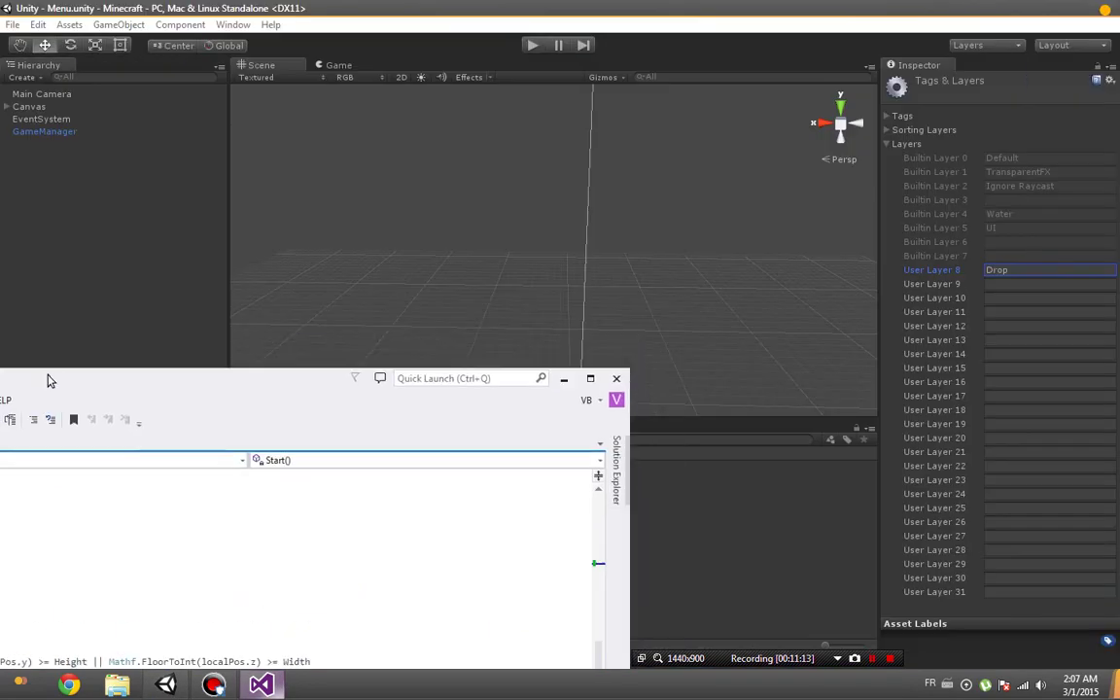
Add a new line after the localScale line in Chunck.cs starting cdg.gameObject.layer =.
scroll(564, 350, "down", 5)
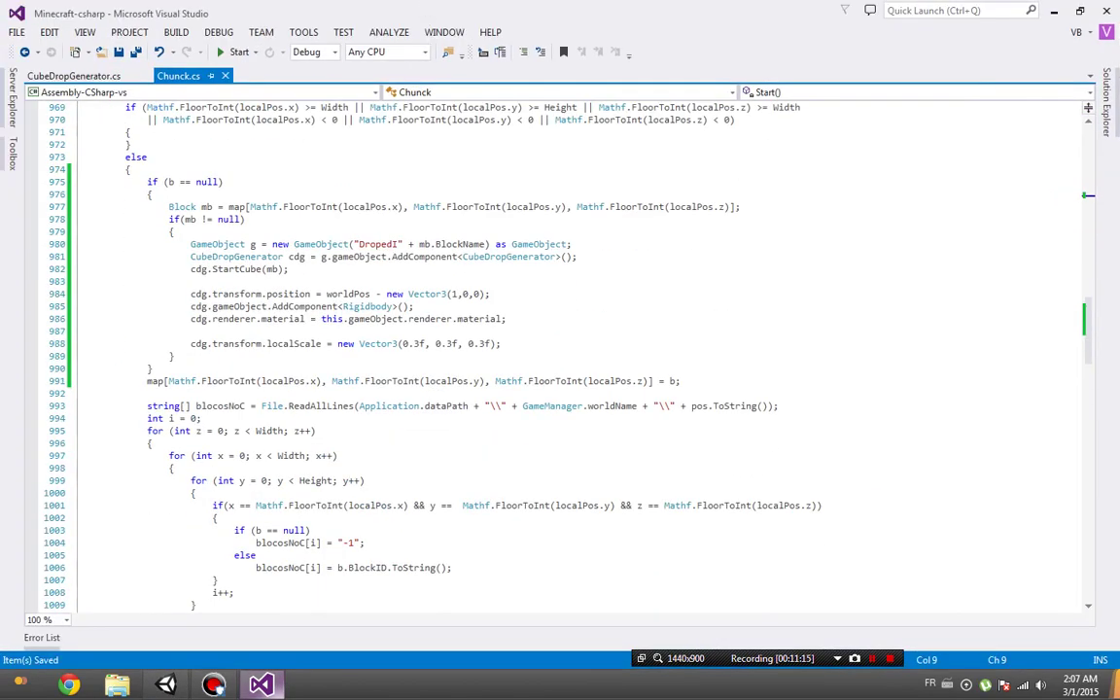
left_click(501, 343)
key("Return")
type("cdg.l")
key("BackSpace")
type("t.la")
key("BackSpace")
key("BackSpace")
key("BackSpace")
key("BackSpace")
key("BackSpace")
type(".gameObject.layer = \"\";")
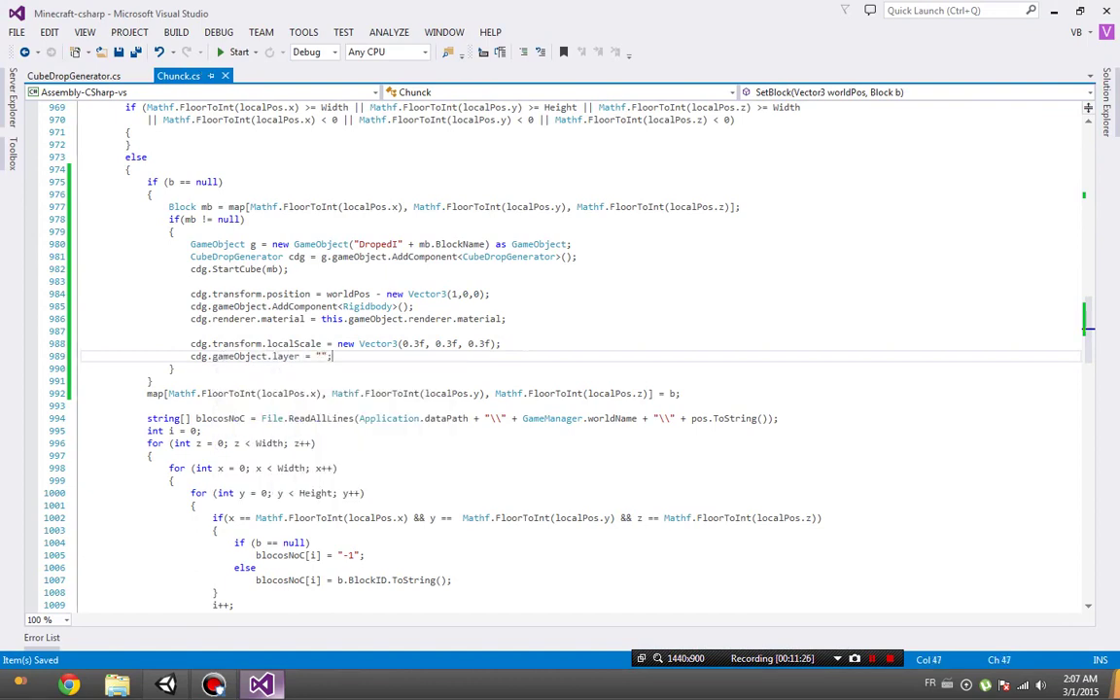
Dock the editor beside Unity's layer list, finish the assignment as layer 8, and return to Unity.
key("super+Left")
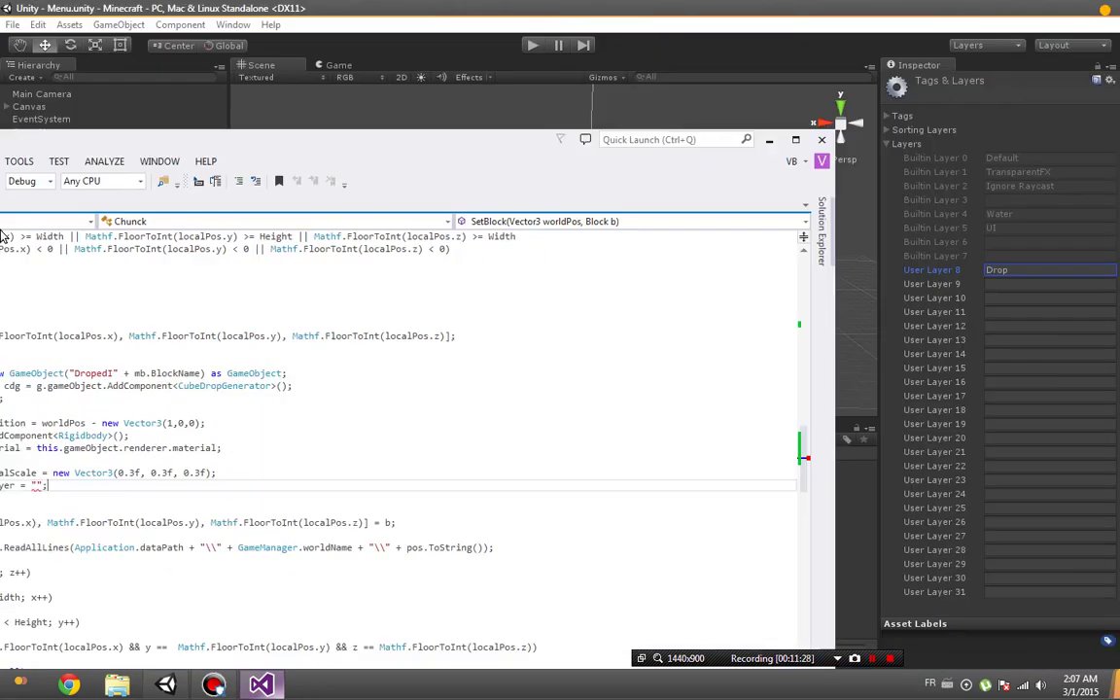
key("BackSpace")
key("BackSpace")
key("BackSpace")
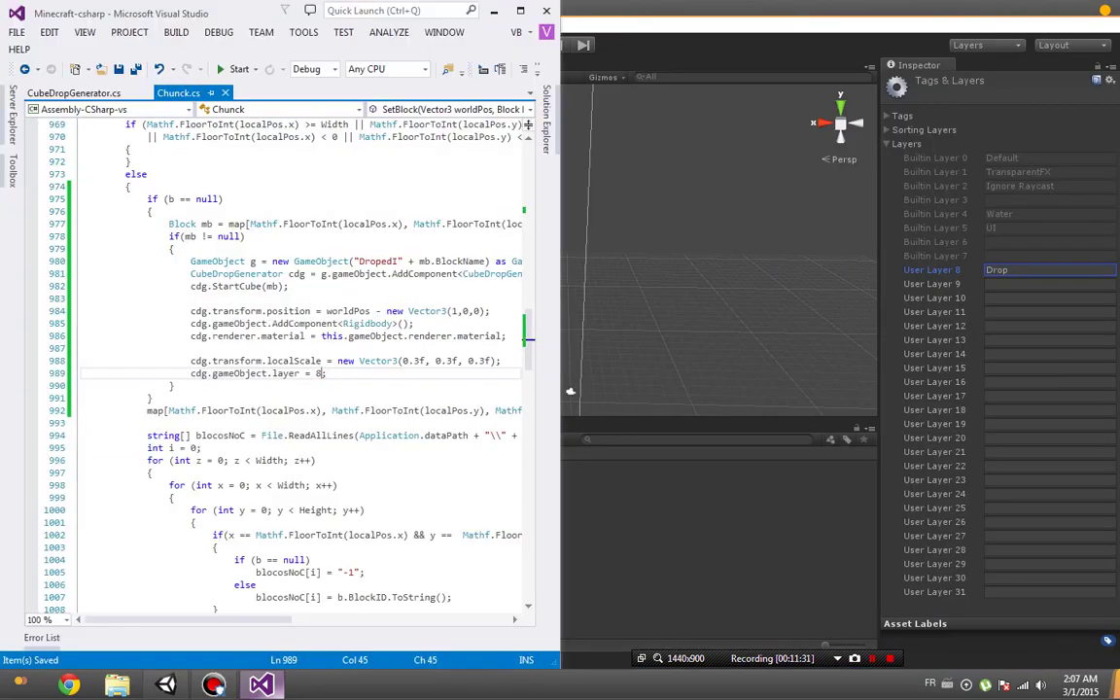
scroll(291, 370, "up", 5)
scroll(292, 370, "up", 5)
scroll(292, 369, "up", 5)
scroll(291, 370, "up", 2)
scroll(292, 370, "up", 4)
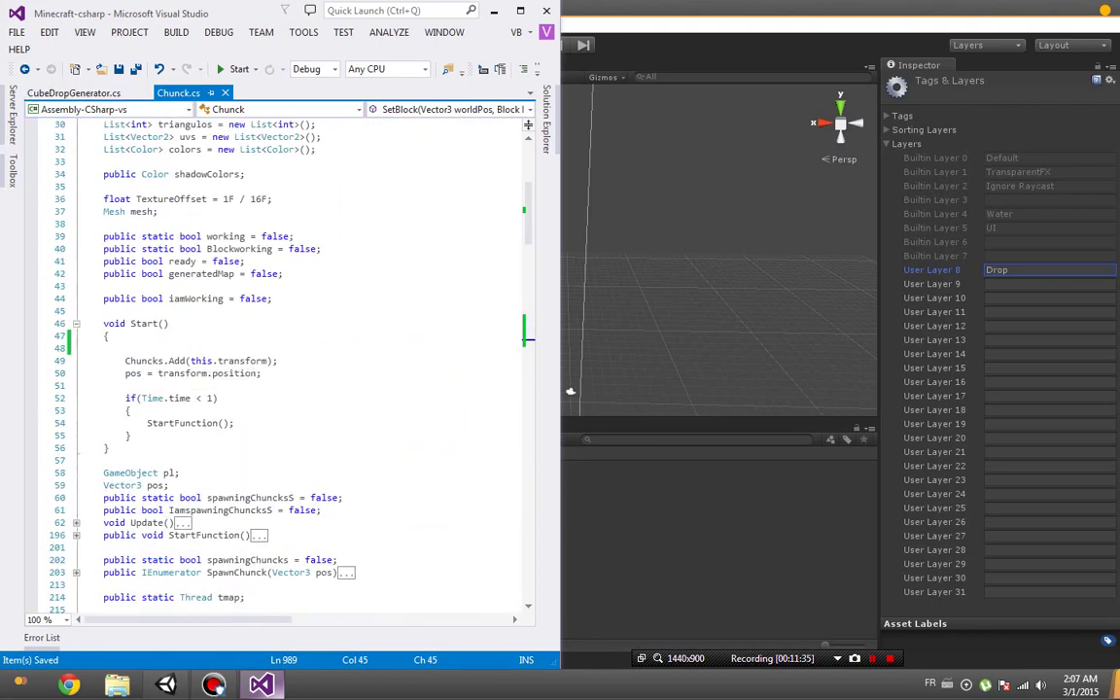
left_click(827, 20)
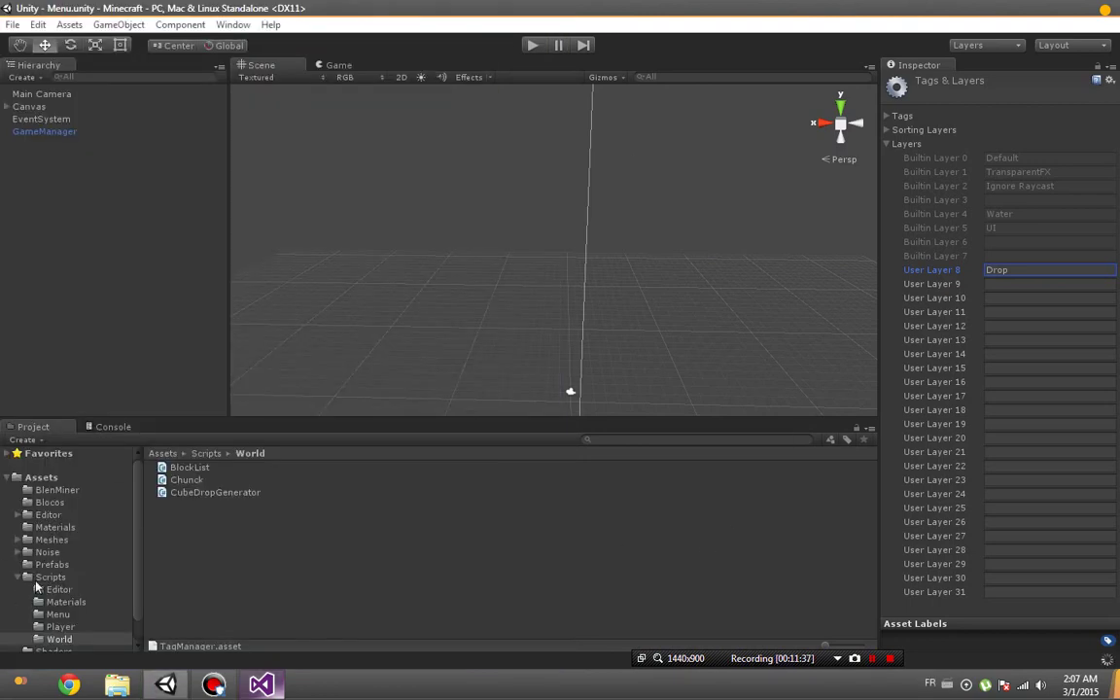
Open PlayerController.cs, add Physics.IgnoreLayerCollision(0, 8); at the top of Awake, and save.
scroll(76, 601, "down", 1)
left_click(73, 604)
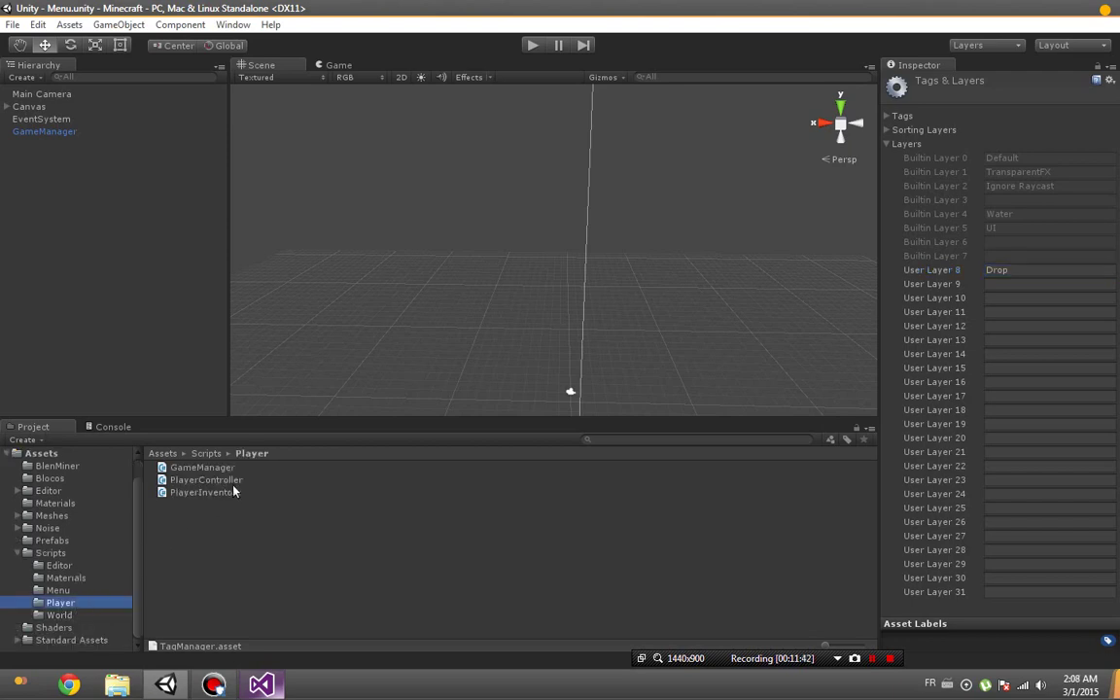
double_click(233, 481)
left_click(76, 311)
left_click(109, 322)
key("Return")
type("Physi")
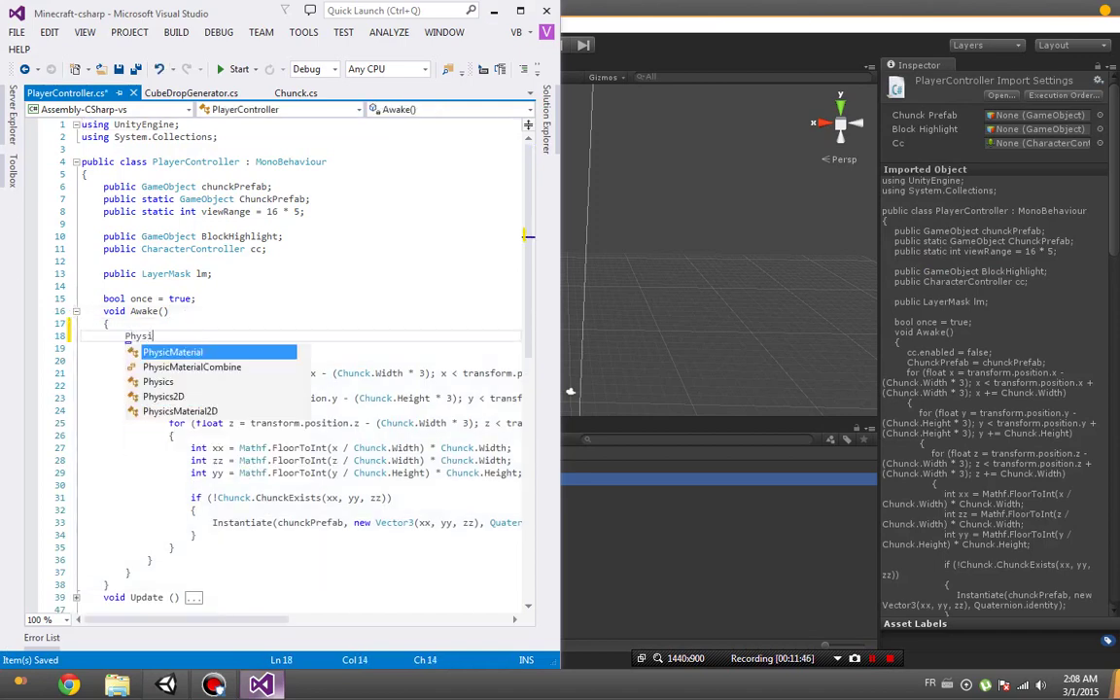
type("cs.ig")
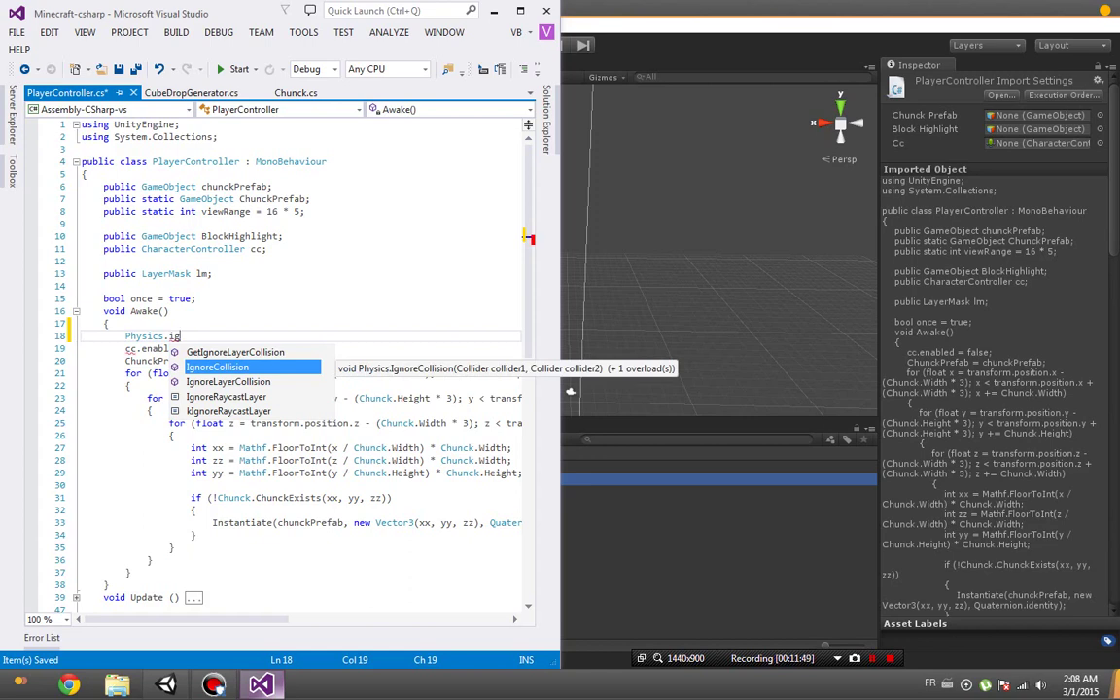
key("Down")
type("(")
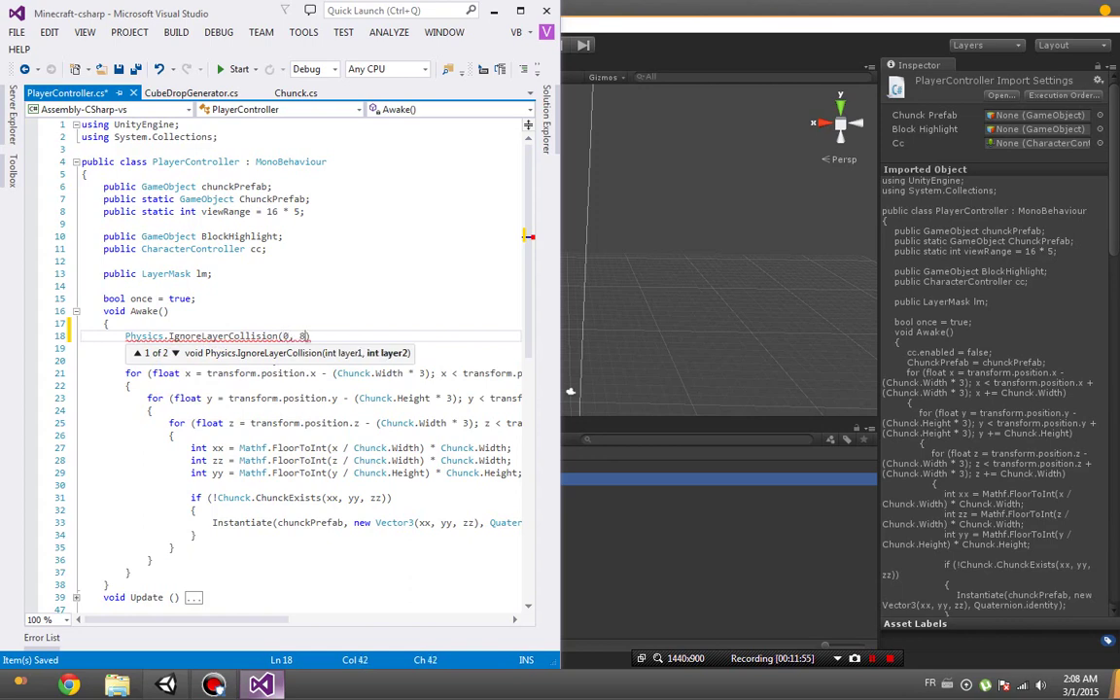
type(");")
key("ctrl+s")
left_click(632, 8)
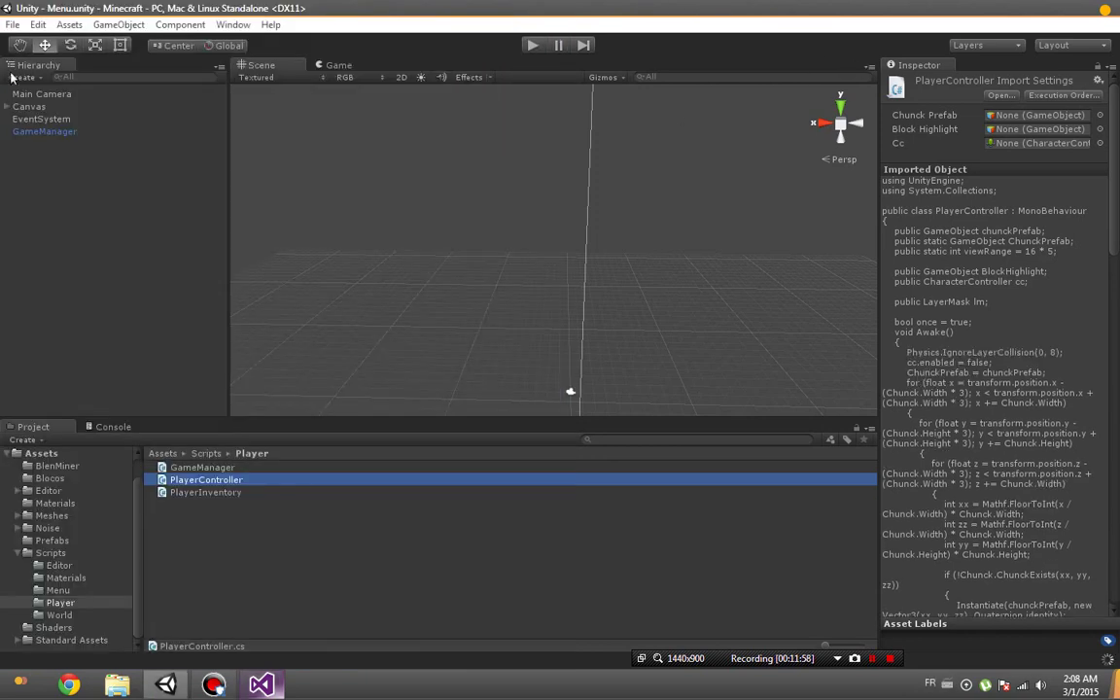
Check the Tags & Layers settings and inspect the EventSystem and Main Camera objects.
left_click(60, 26)
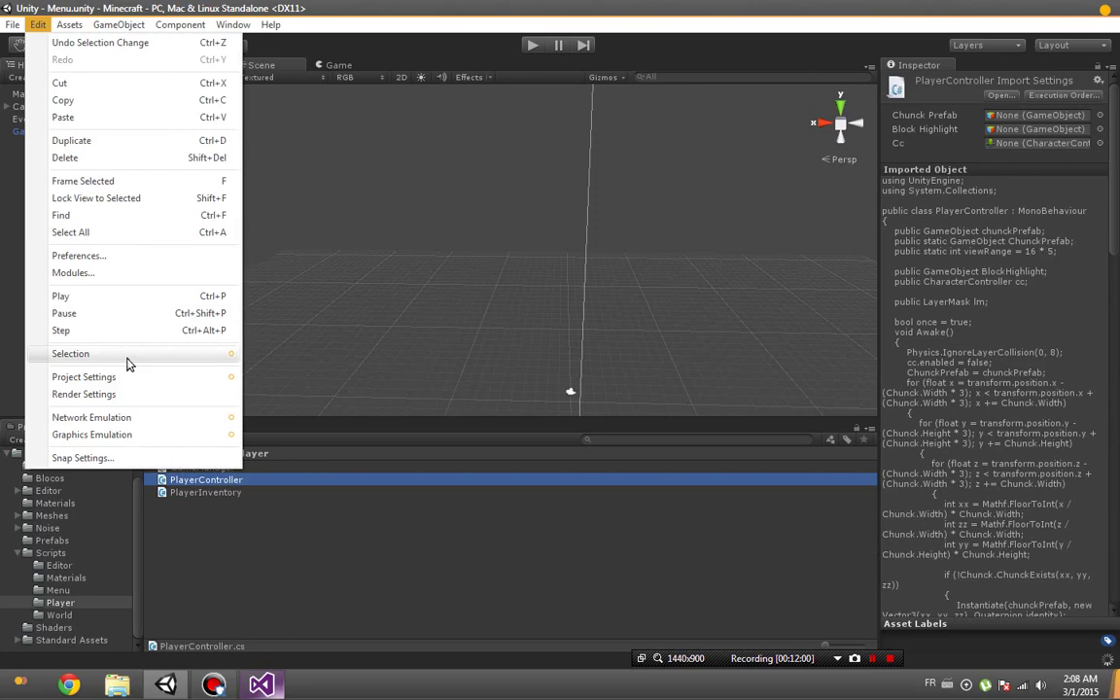
mouse_move(126, 379)
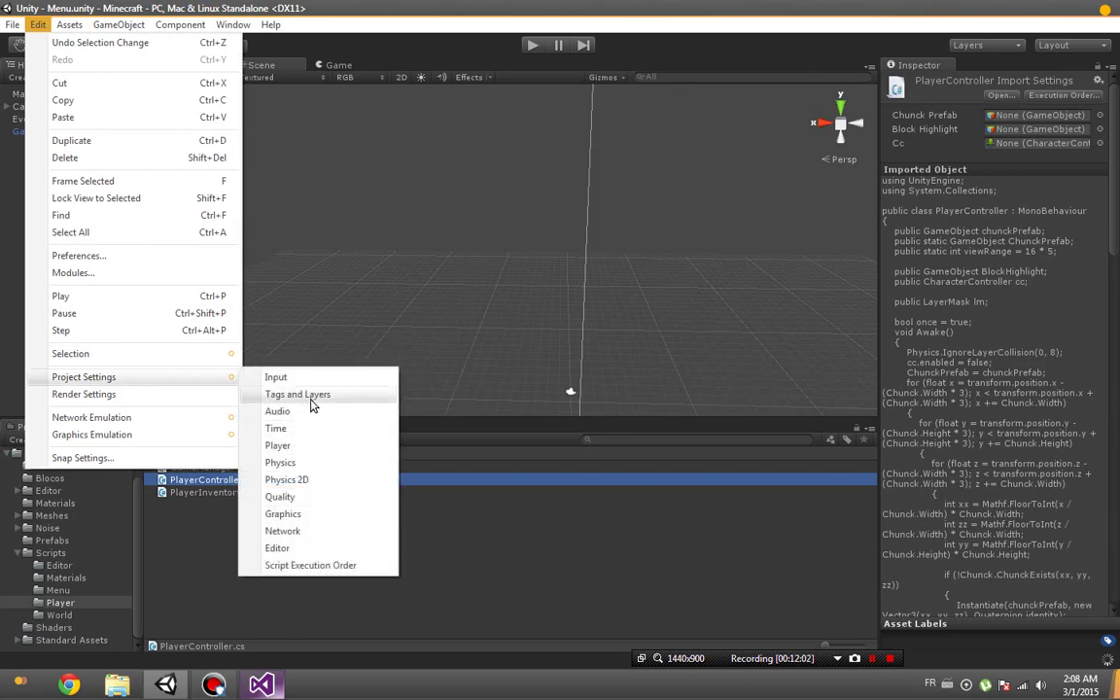
left_click(310, 395)
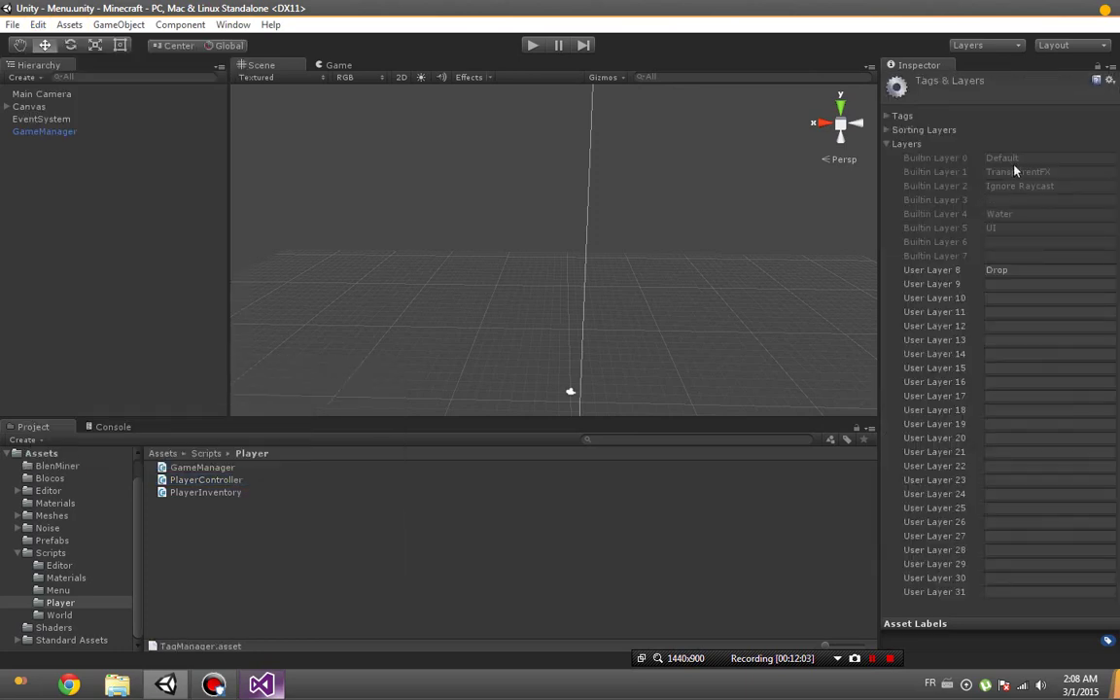
left_click(39, 123)
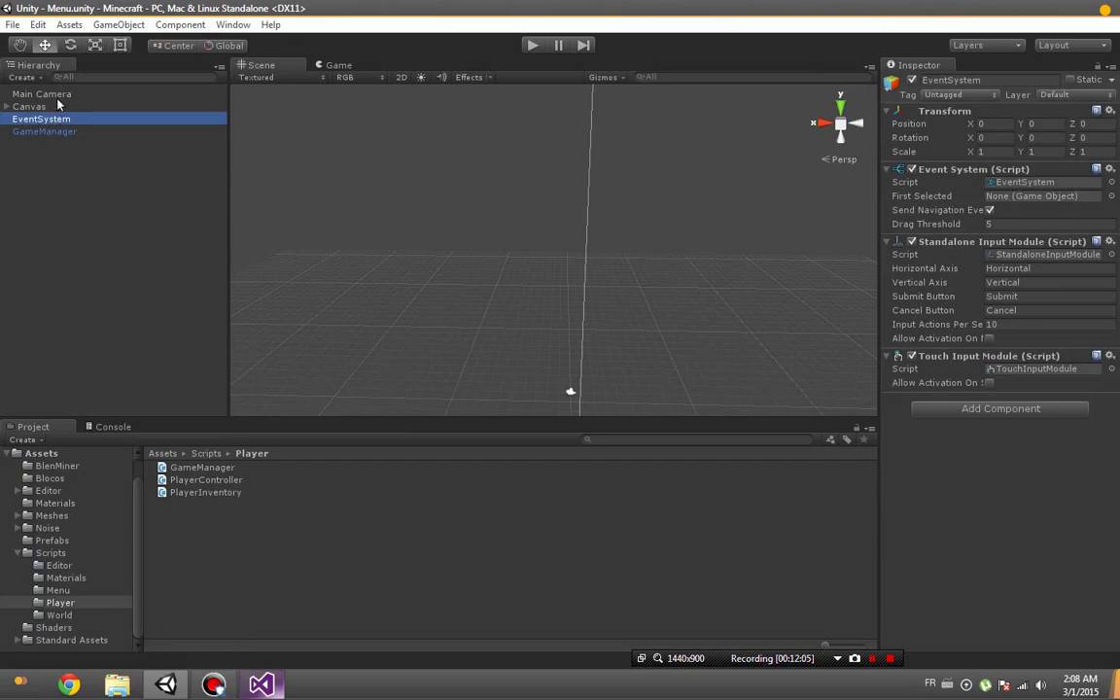
left_click(56, 95)
Play, load the saved world, dig down through sand and stone blocks, then stop the game.
left_click(263, 686)
left_click(263, 686)
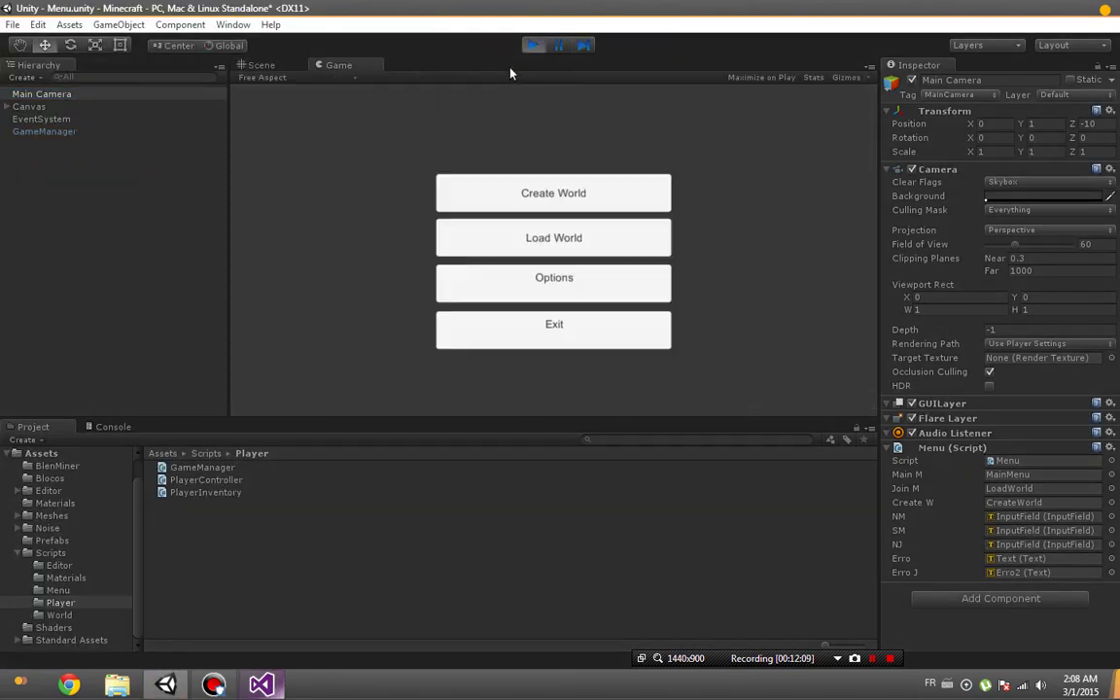
left_click(522, 233)
type("BlenMiner")
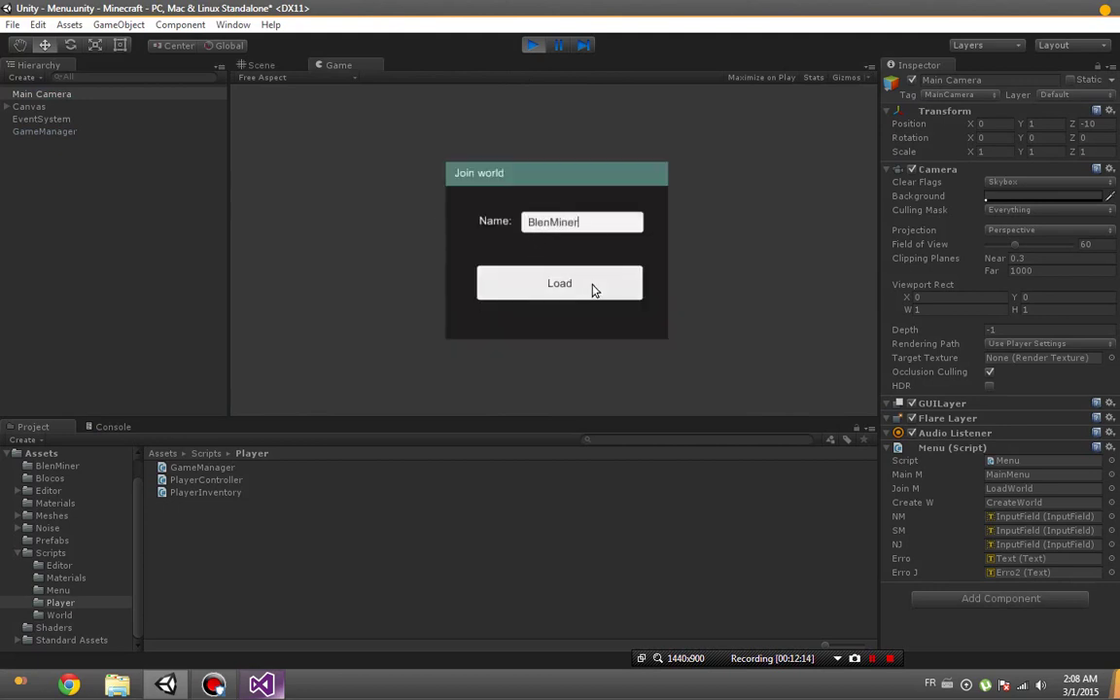
left_click(593, 290)
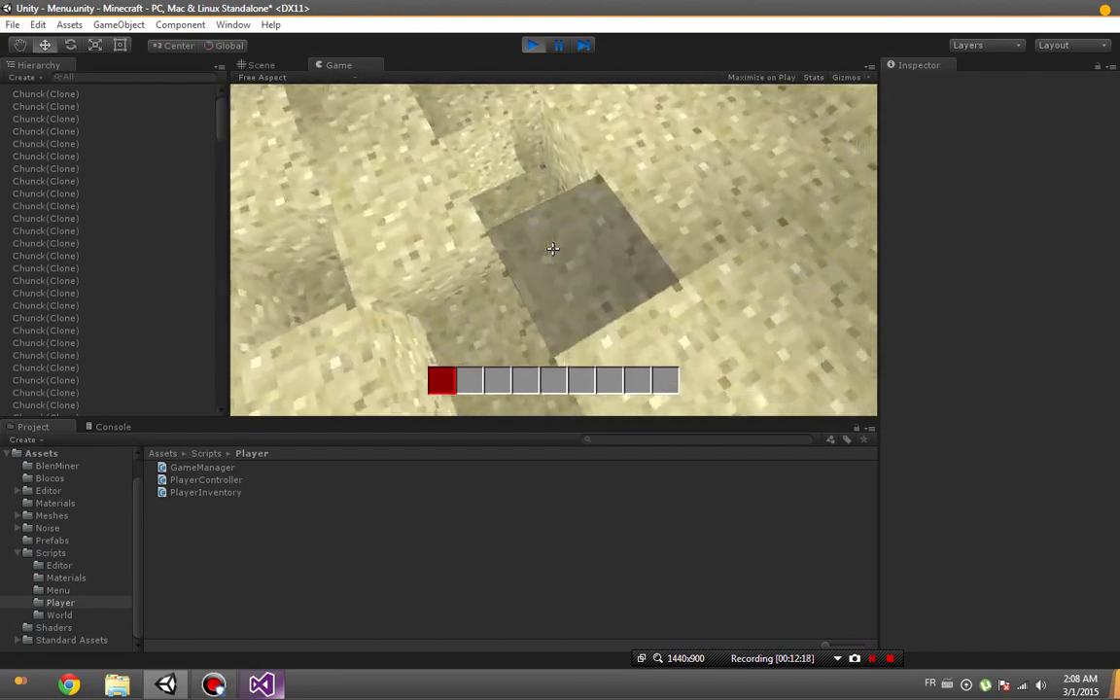
left_click(552, 248)
left_click(552, 248)
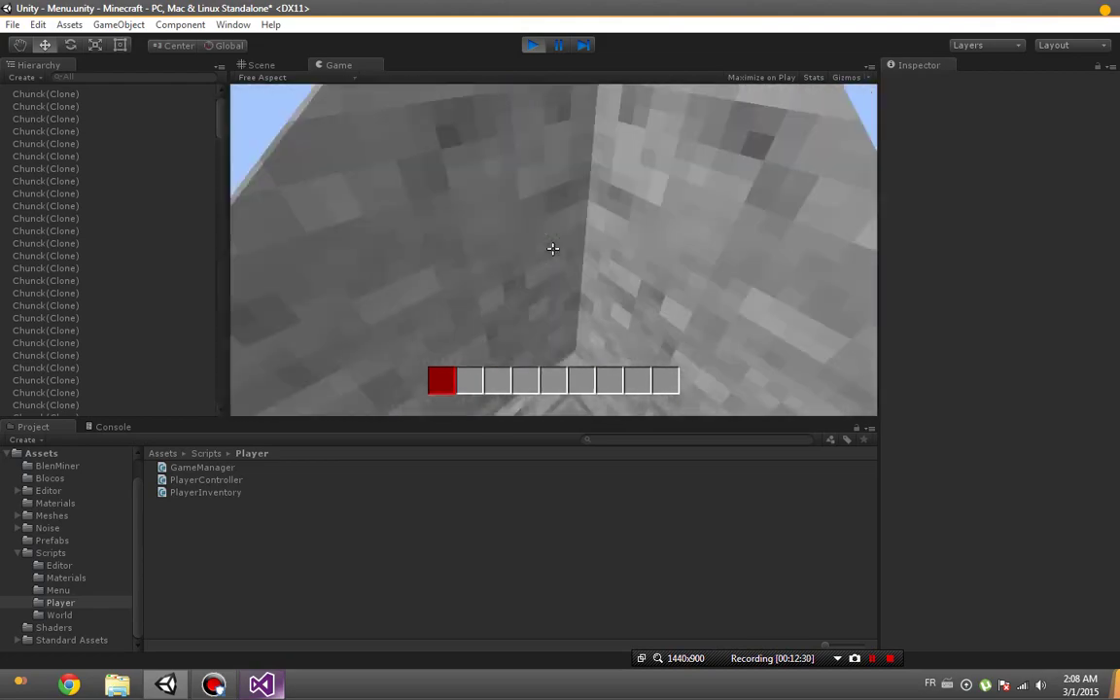
left_click(531, 49)
key("alt+Tab")
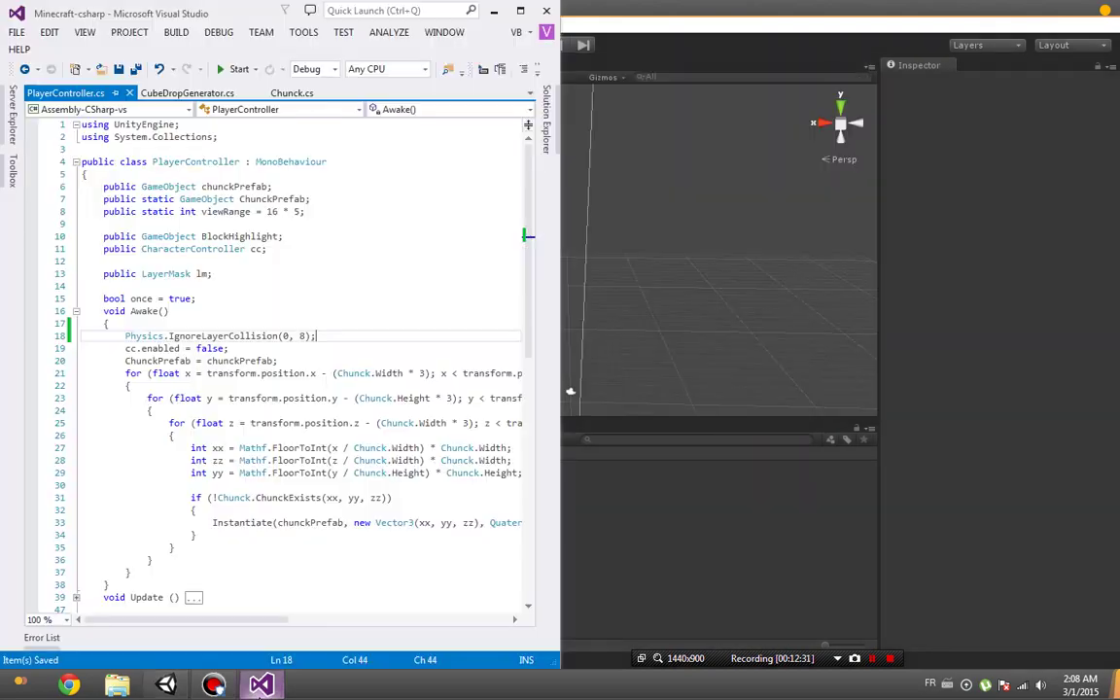
Maximize Visual Studio on Chunck.cs, then browse Unity's Prefabs and Scripts folders.
left_click(520, 10)
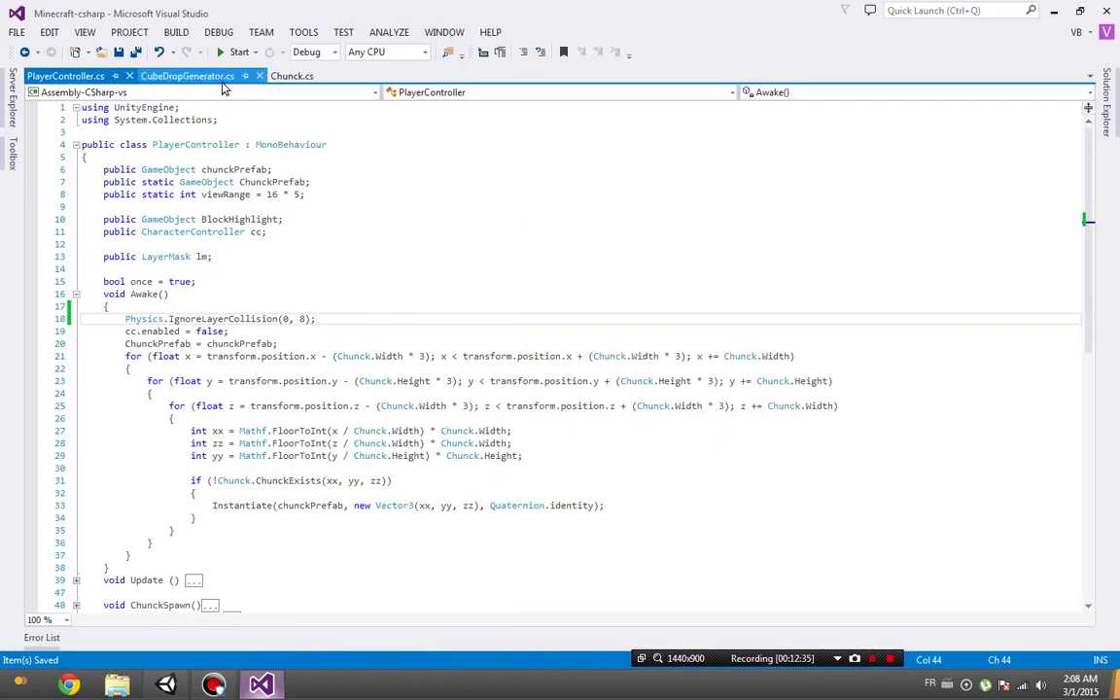
left_click(287, 76)
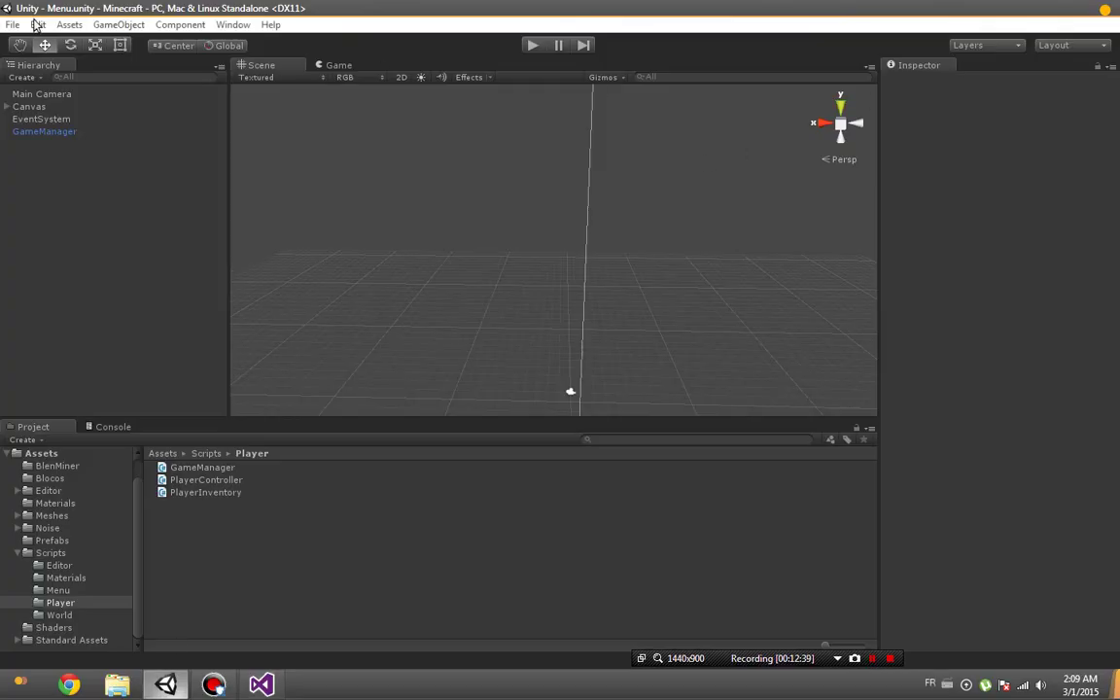
left_click(37, 24)
left_click(57, 541)
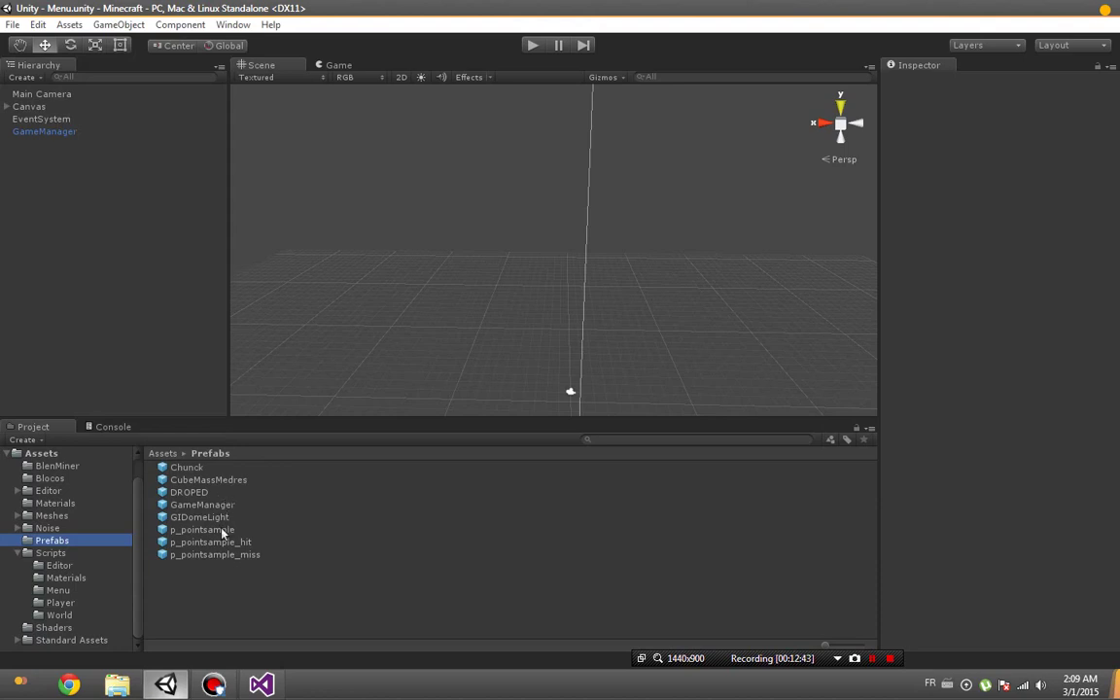
left_click(23, 557)
left_click(17, 558)
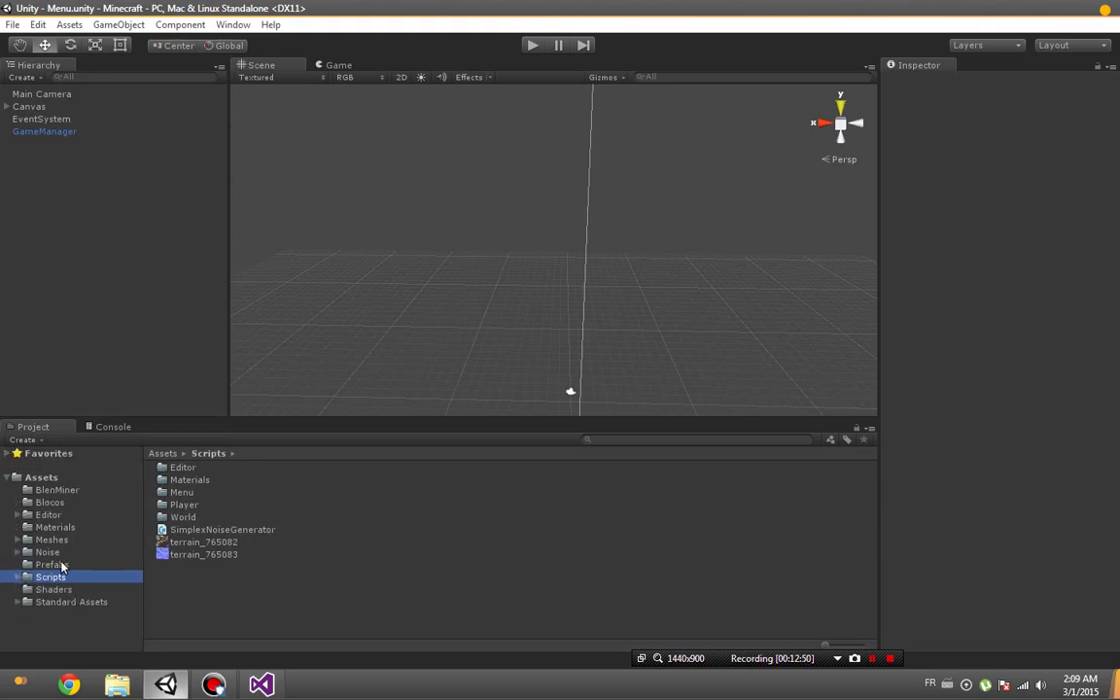
Select the First Person Controller 1 prefab in Standard Assets > Character Controllers and open its Tags & Layers list.
left_click(80, 603)
double_click(194, 469)
left_click(216, 492)
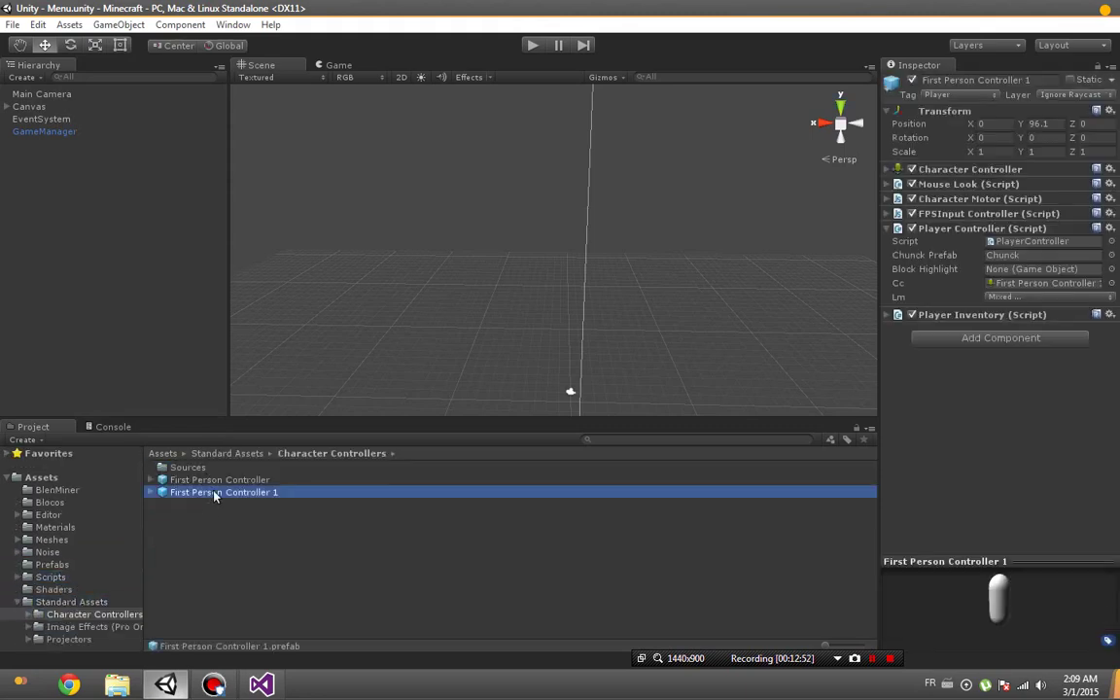
left_click(216, 479)
left_click(216, 493)
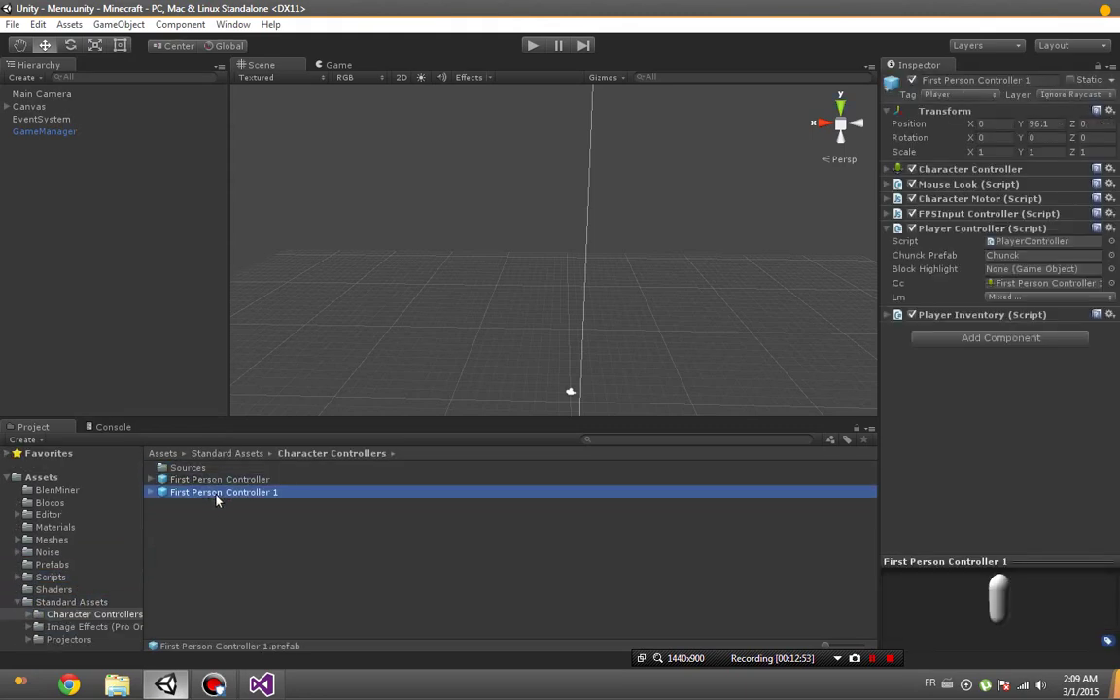
left_click(938, 95)
left_click(968, 255)
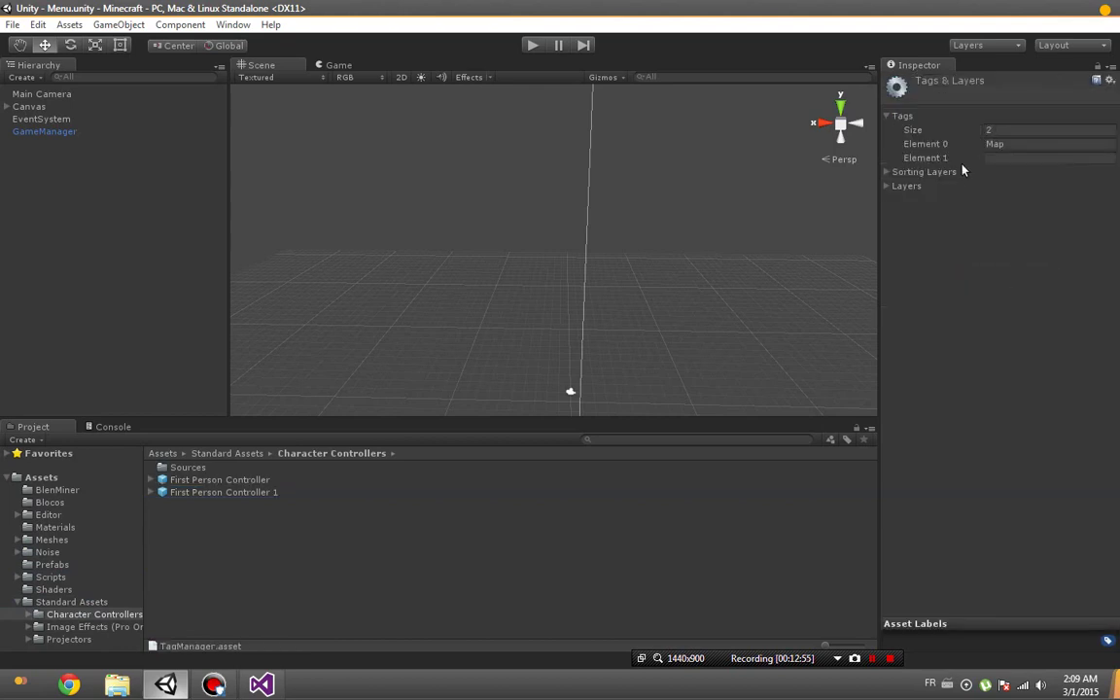
left_click(889, 186)
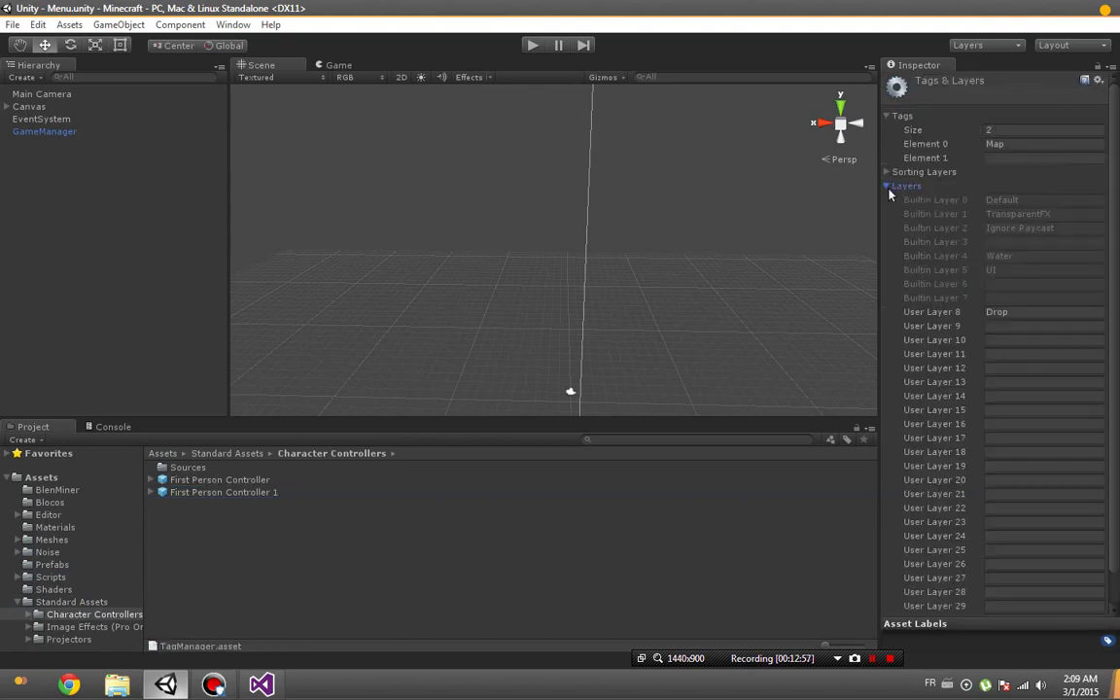
Add a 'Player' layer as User Layer 9 and put First Person Controller 1 on it, this object only.
left_click(216, 494)
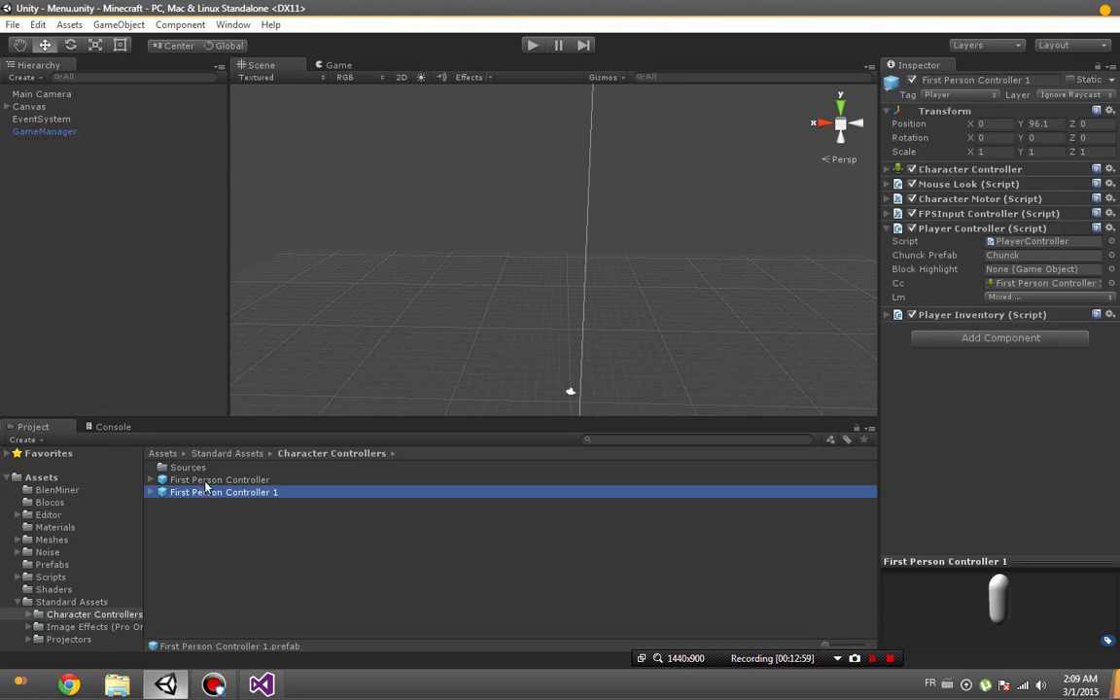
key("Up")
left_click(207, 494)
left_click(1112, 96)
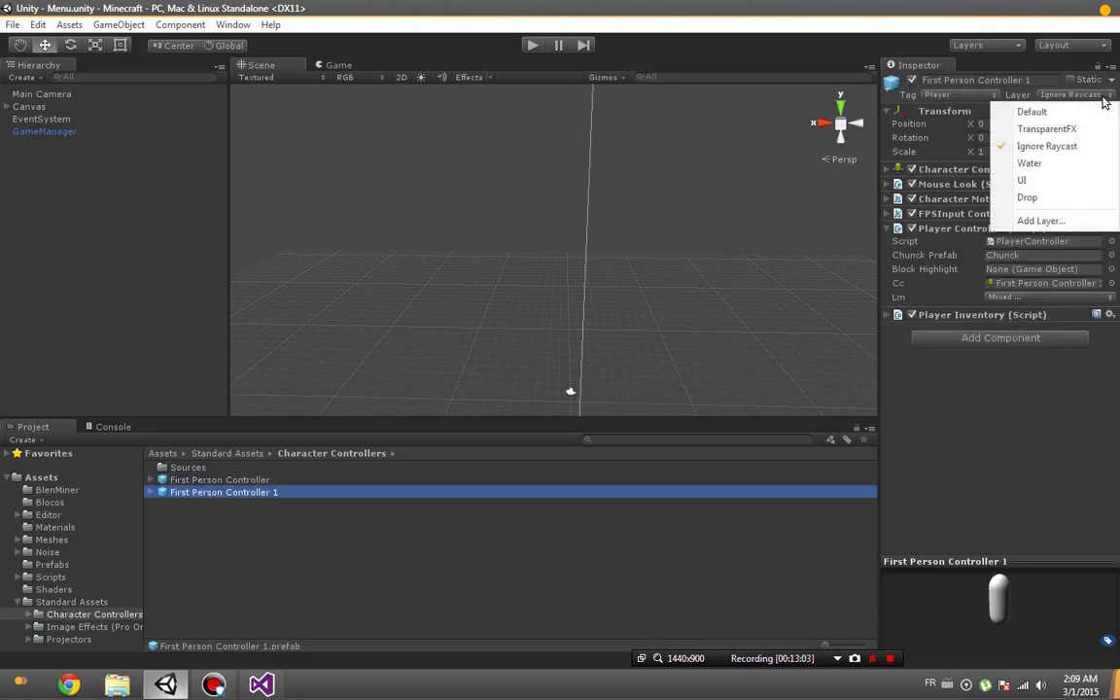
left_click(1040, 222)
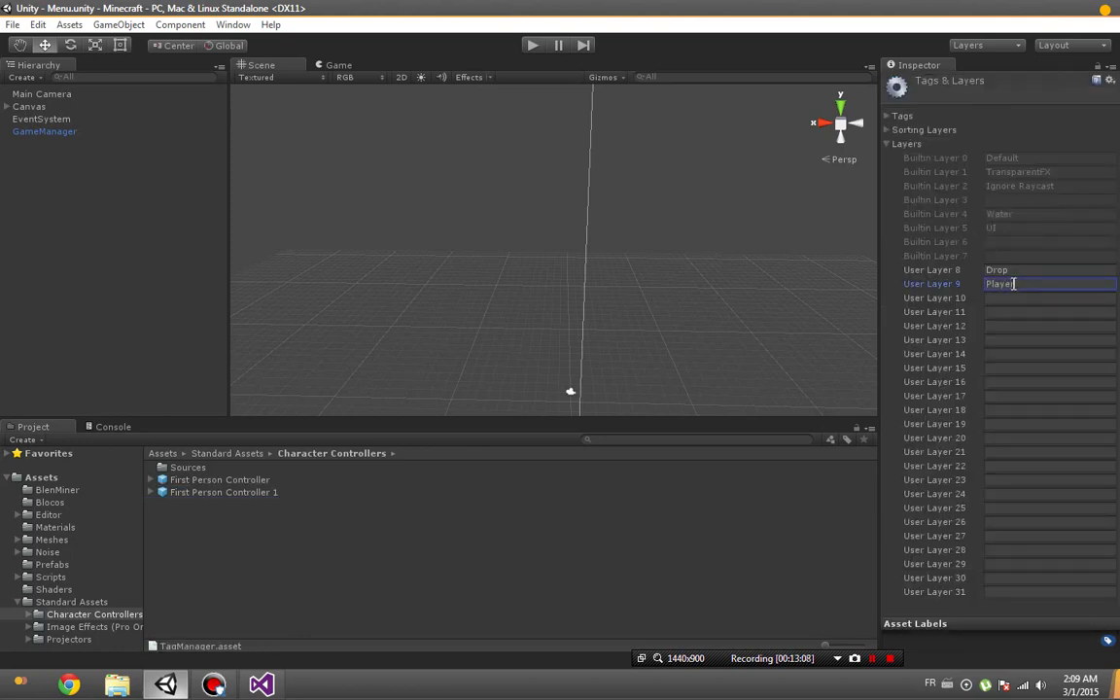
left_click(233, 492)
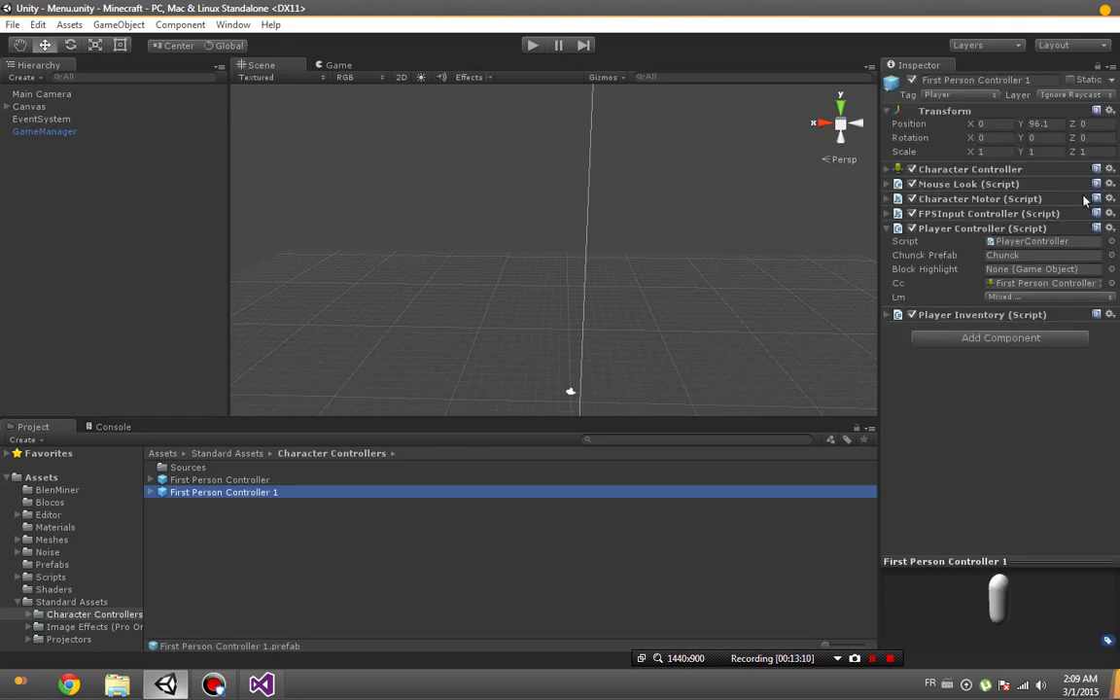
left_click(1091, 97)
left_click(1031, 215)
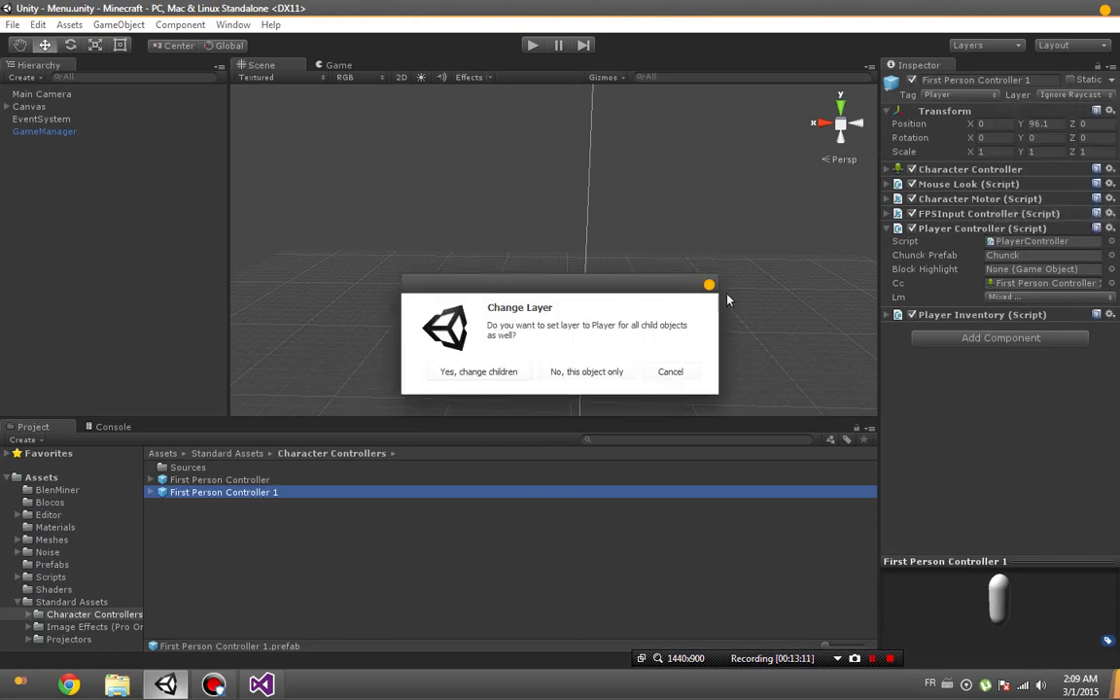
left_click(504, 373)
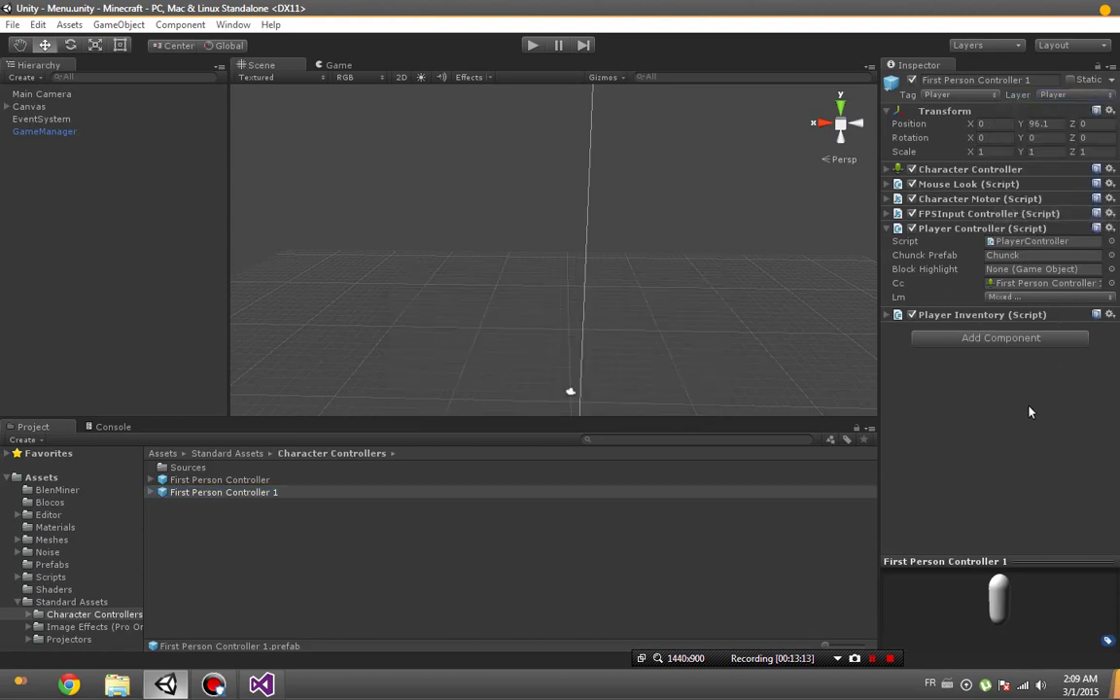
Dock the code editor on the left and open the layer definitions showing Drop as 8 and Player as 9.
left_click(261, 686)
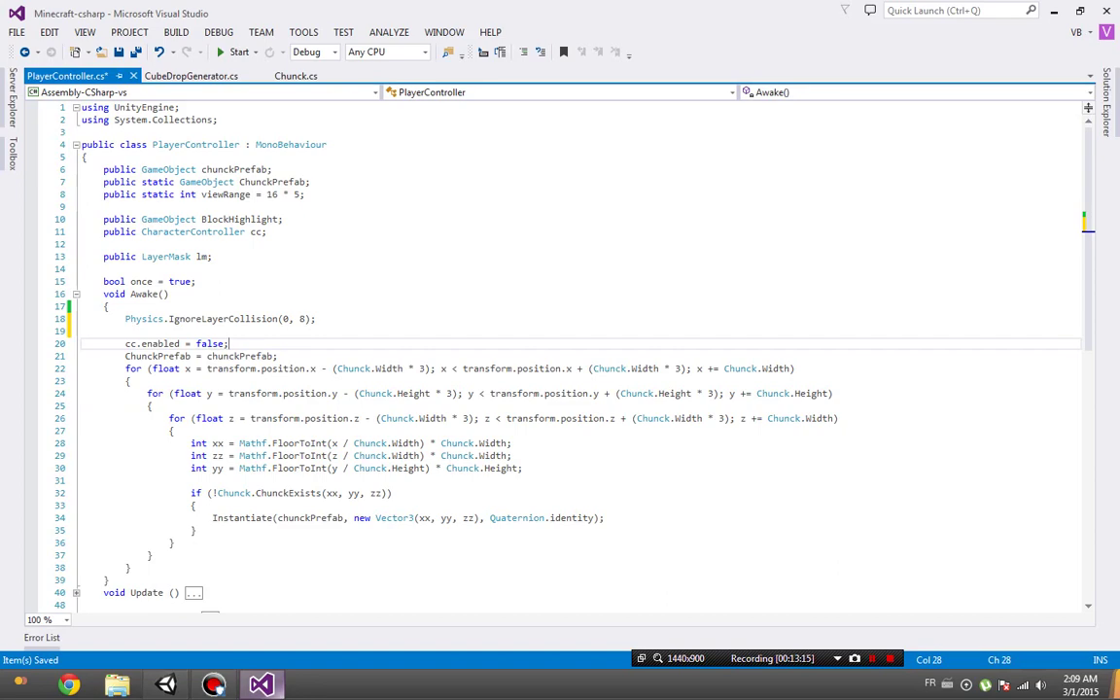
scroll(583, 350, "down", 1)
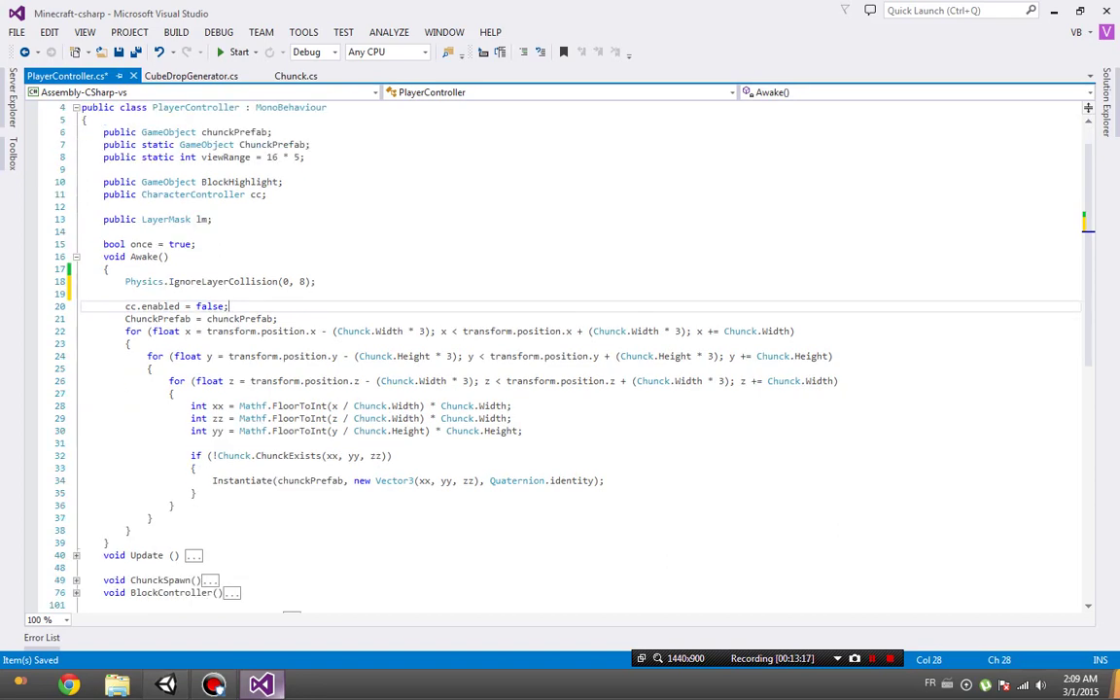
key("super+Left")
left_click(1053, 95)
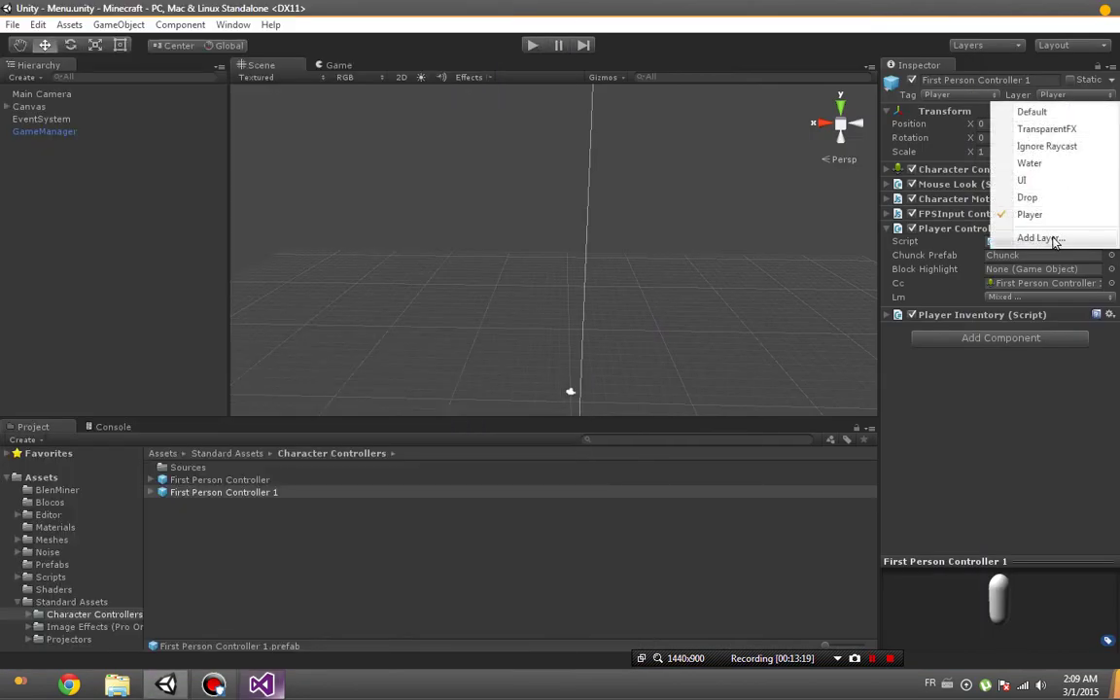
left_click(1033, 238)
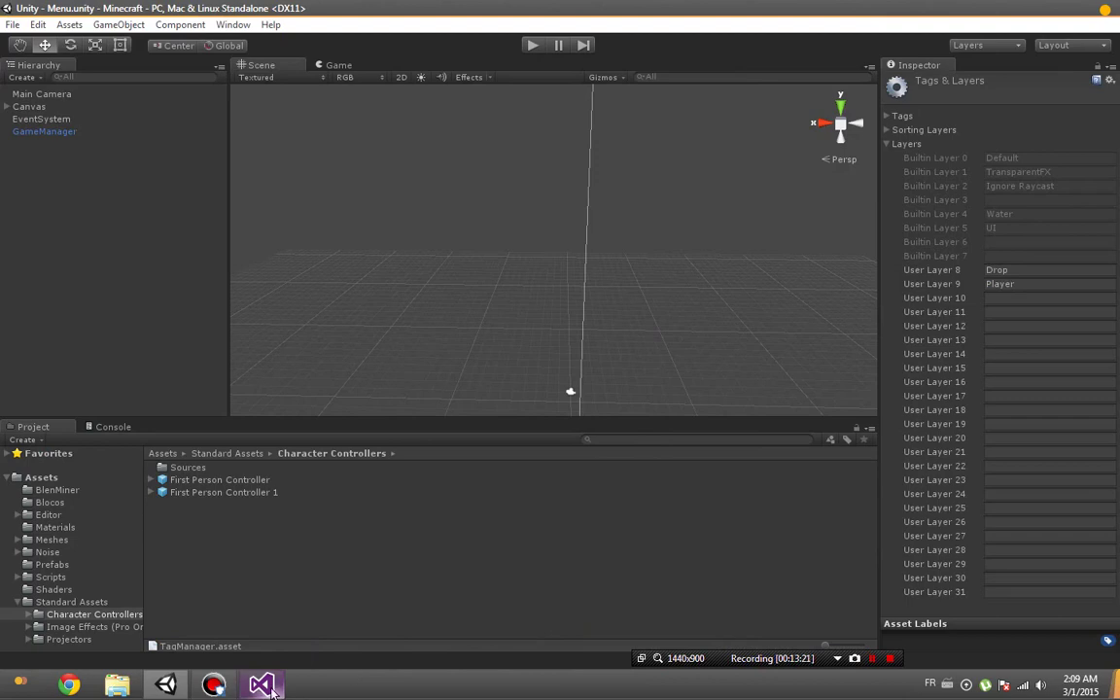
Maximize the code editor and duplicate the IgnoreLayerCollision line in Awake.
left_click(261, 686)
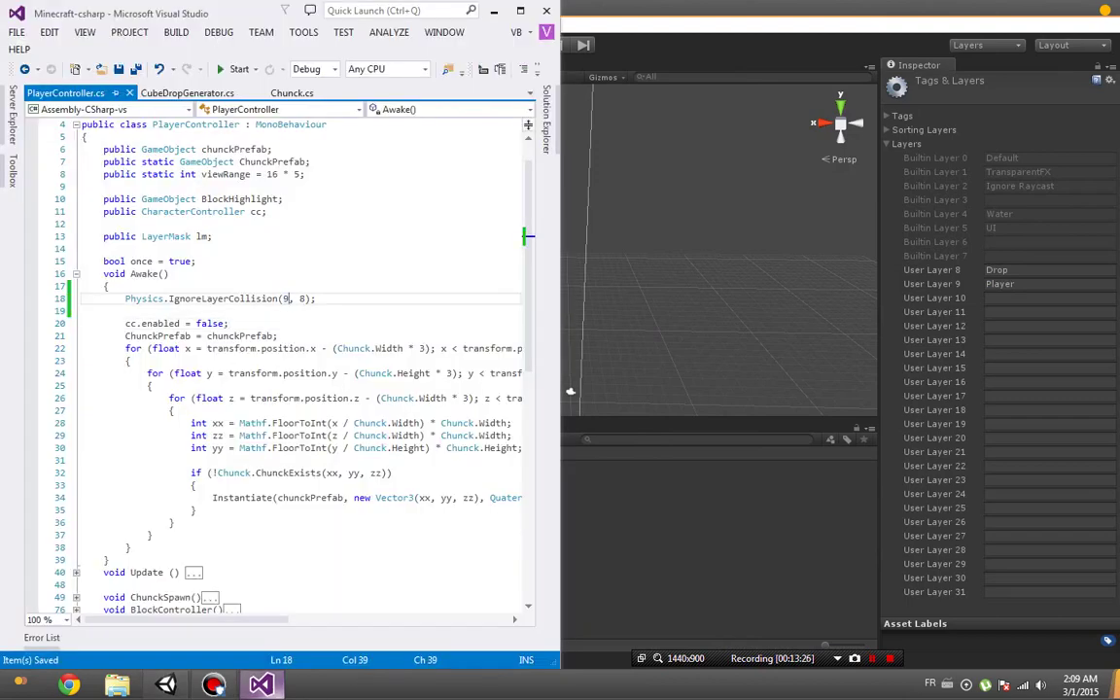
left_click(521, 8)
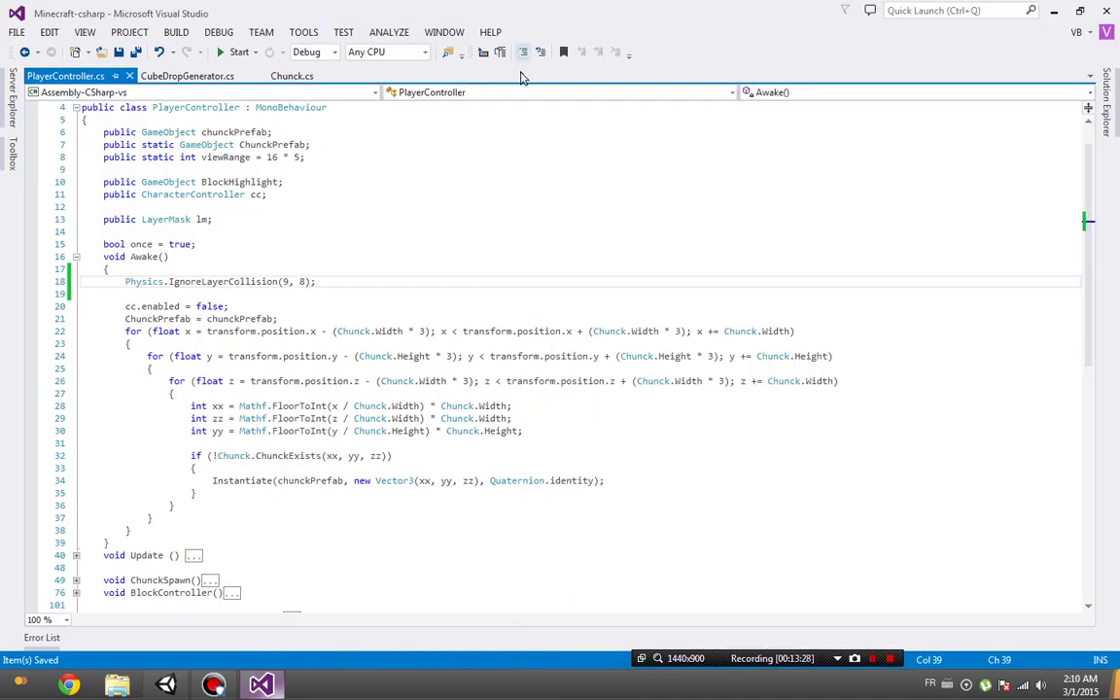
scroll(583, 350, "down", 5)
scroll(63, 407, "up", 5)
key("ctrl+c")
key("Down")
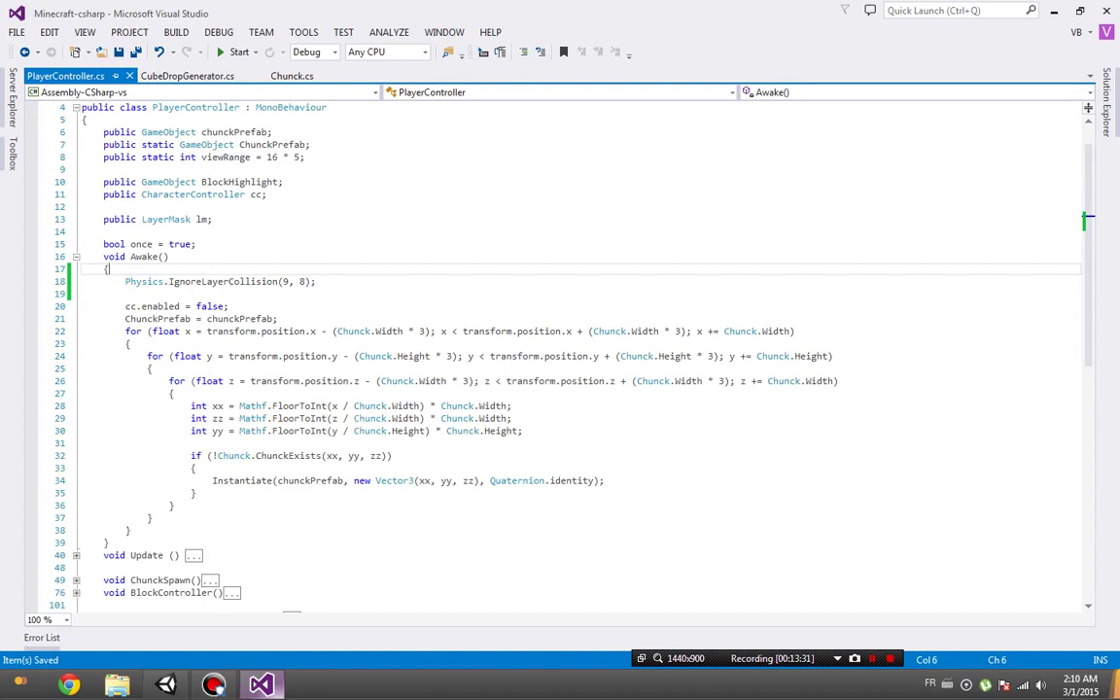
key("ctrl+v")
Start retyping the duplicated line's Physics call, then erase the partial 'inf' text and stray character.
left_click_drag(316, 294, 153, 293)
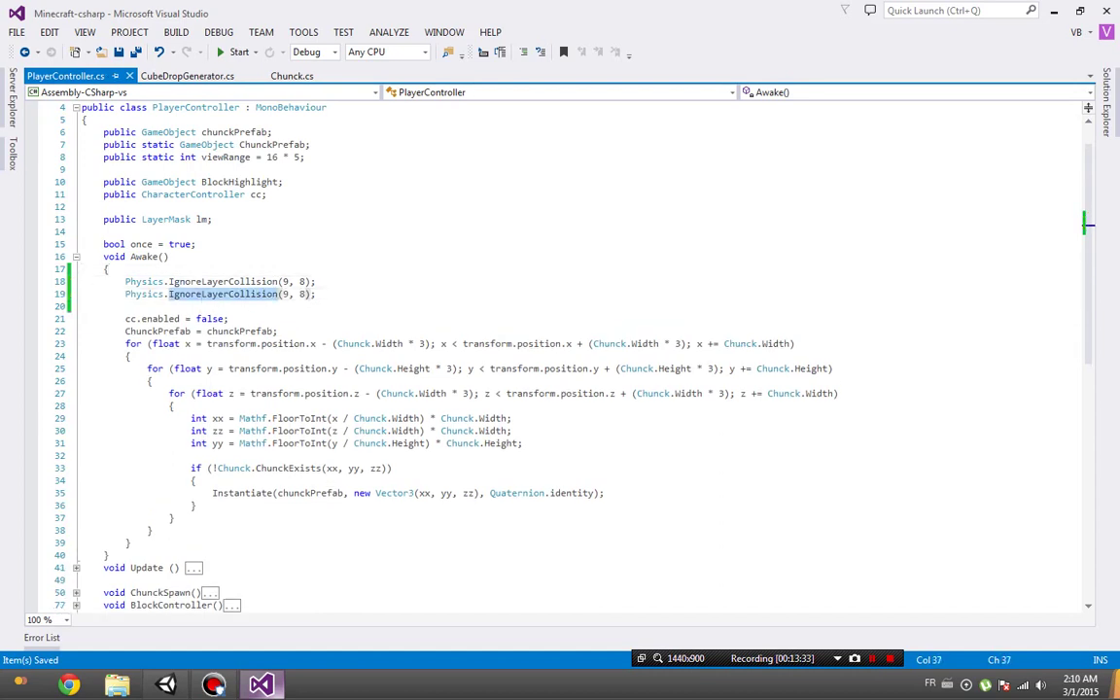
type("inf")
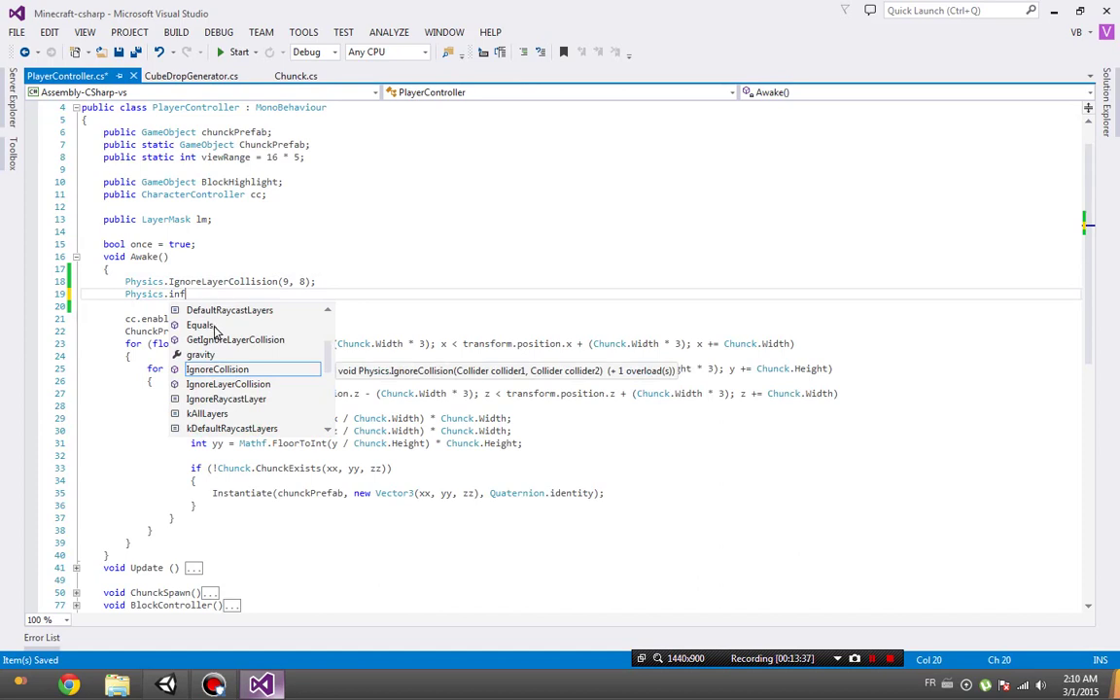
scroll(238, 358, "down", 1)
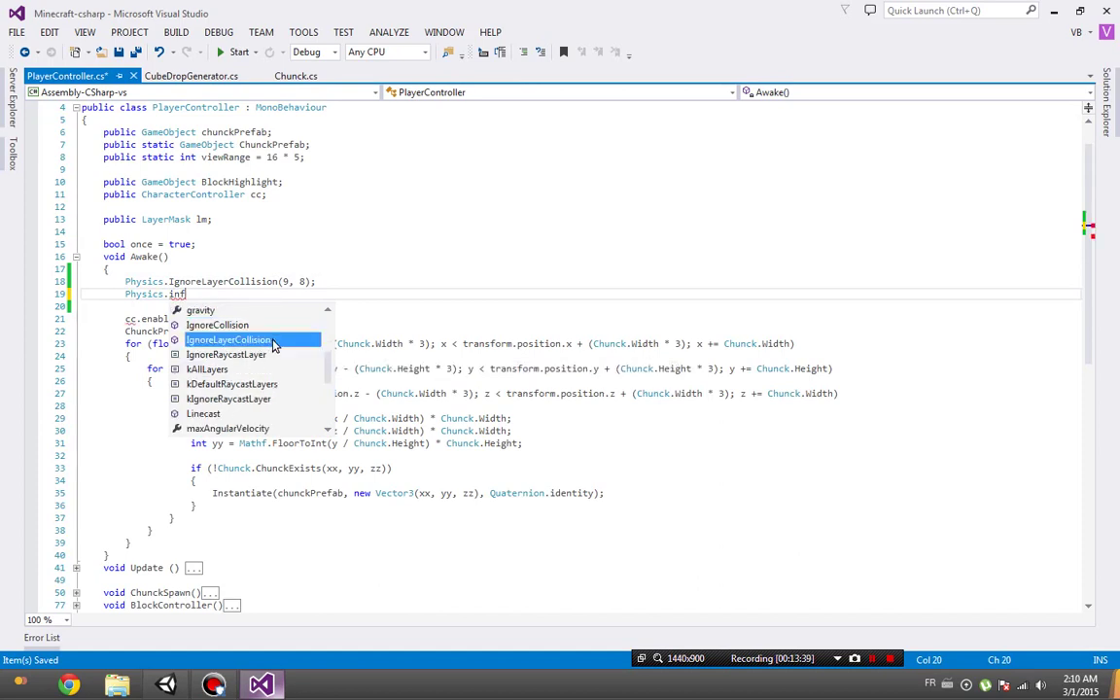
scroll(277, 345, "down", 2)
key("Escape")
key("BackSpace")
key("BackSpace")
key("BackSpace")
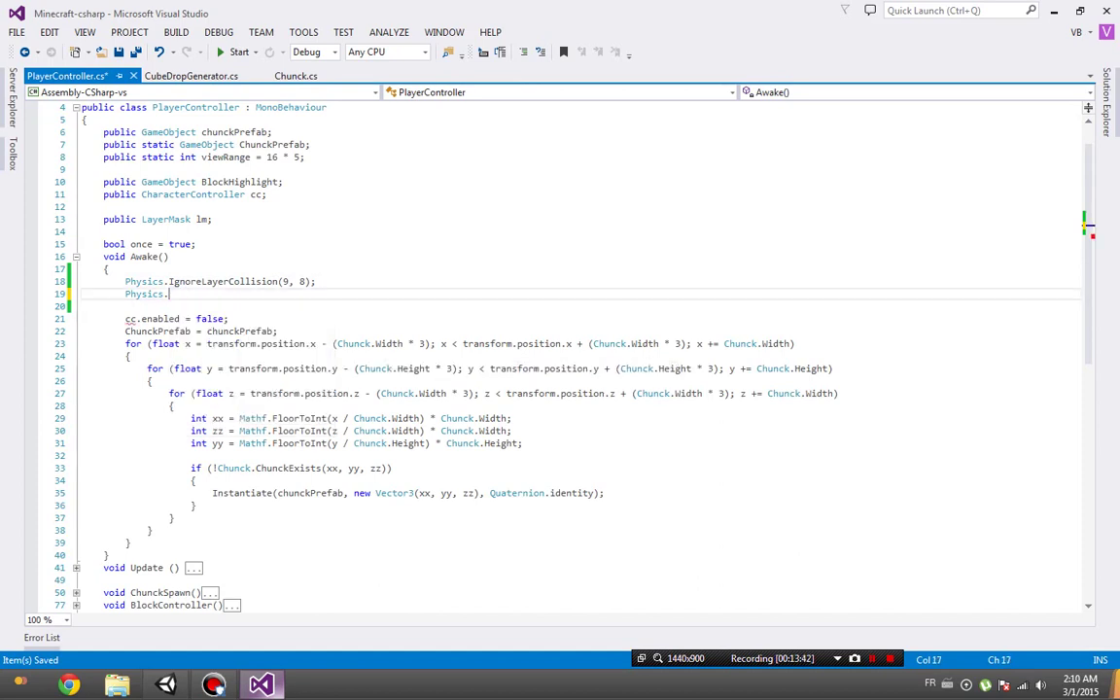
type("IgnoreLayerCollision(")
key("BackSpace")
key("Escape")
Compare the IgnoreRaycastLayer and IgnoreCollision suggestions, then delete the unfinished second Physics line.
key("ctrl+space")
type("gno")
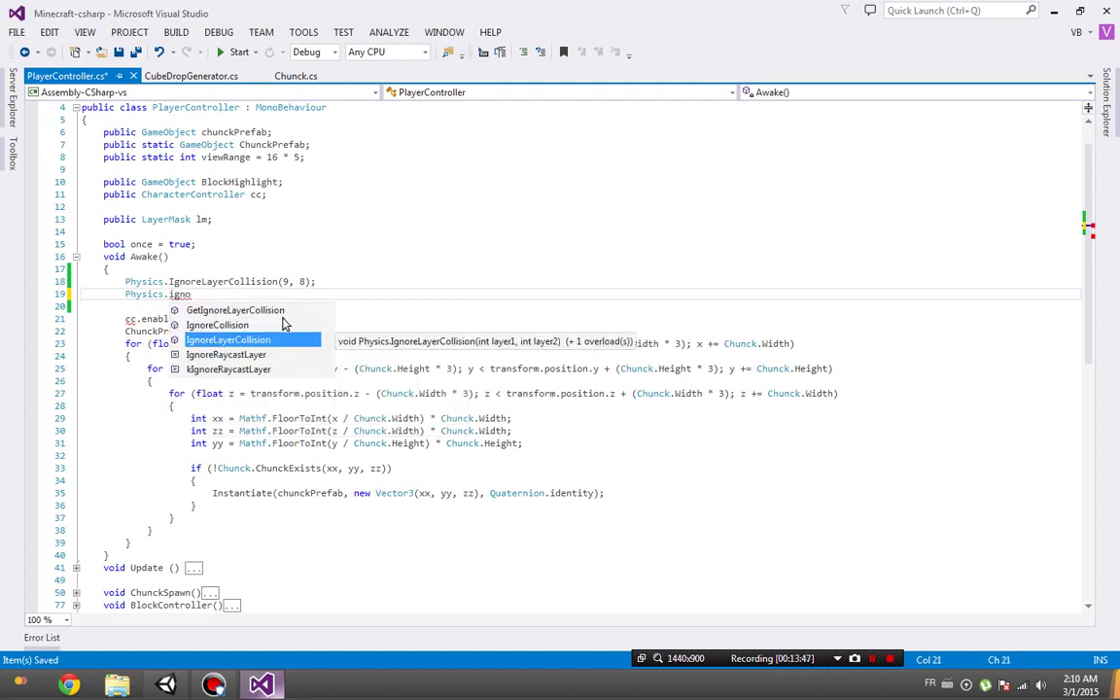
left_click(266, 355)
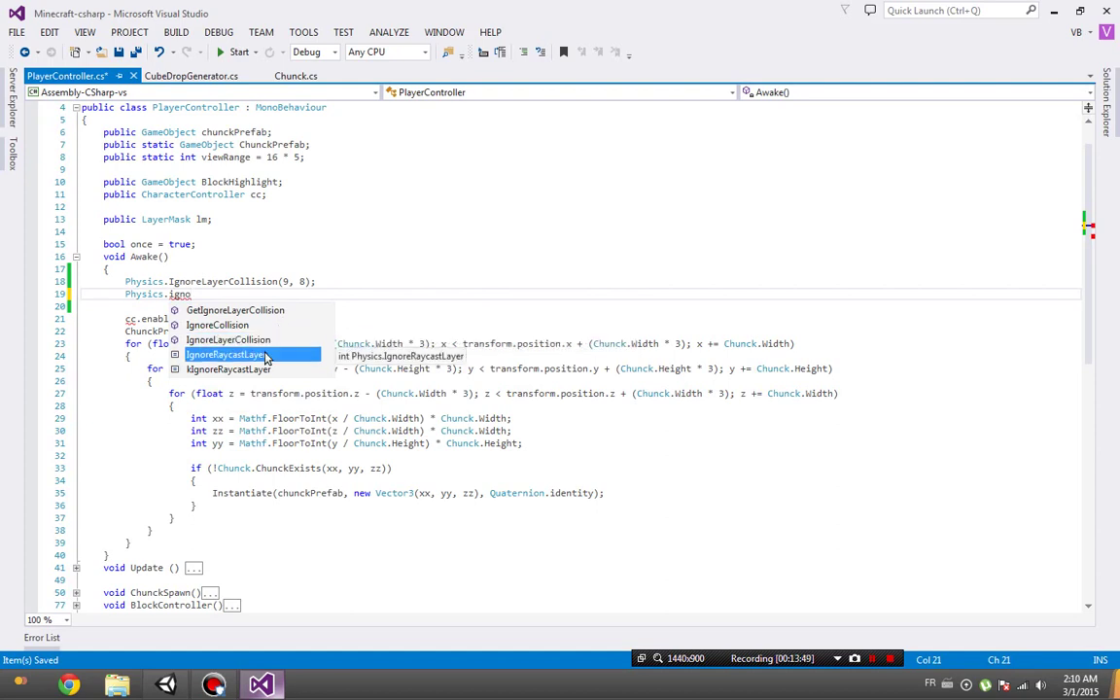
left_click(249, 325)
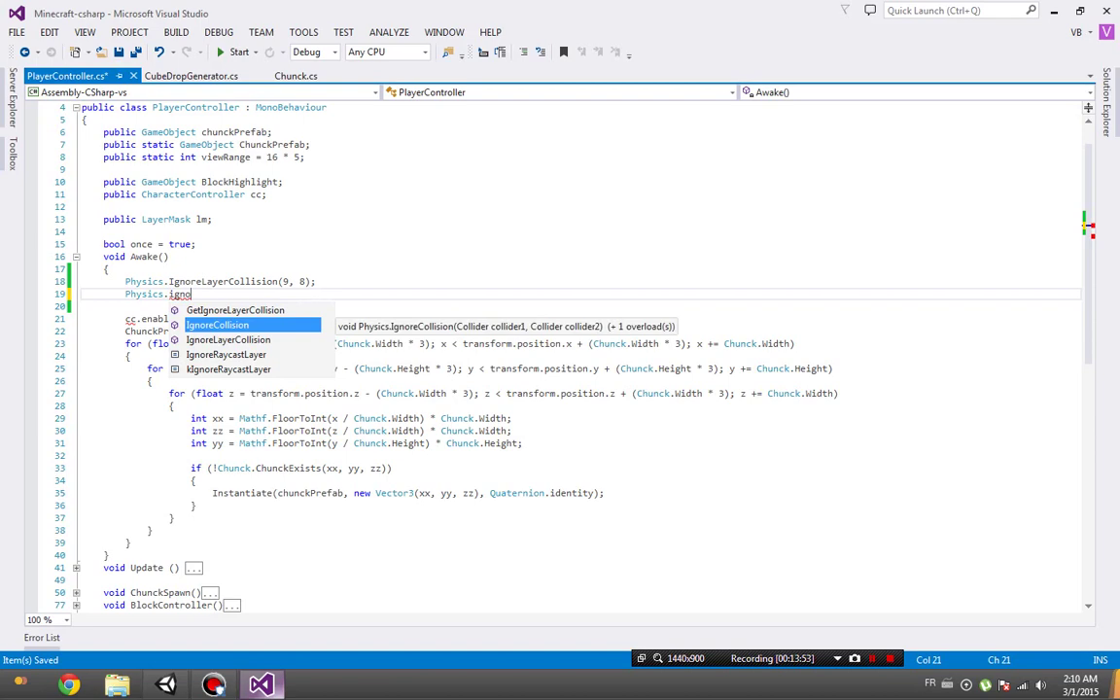
left_click_drag(192, 293, 321, 281)
key("BackSpace")
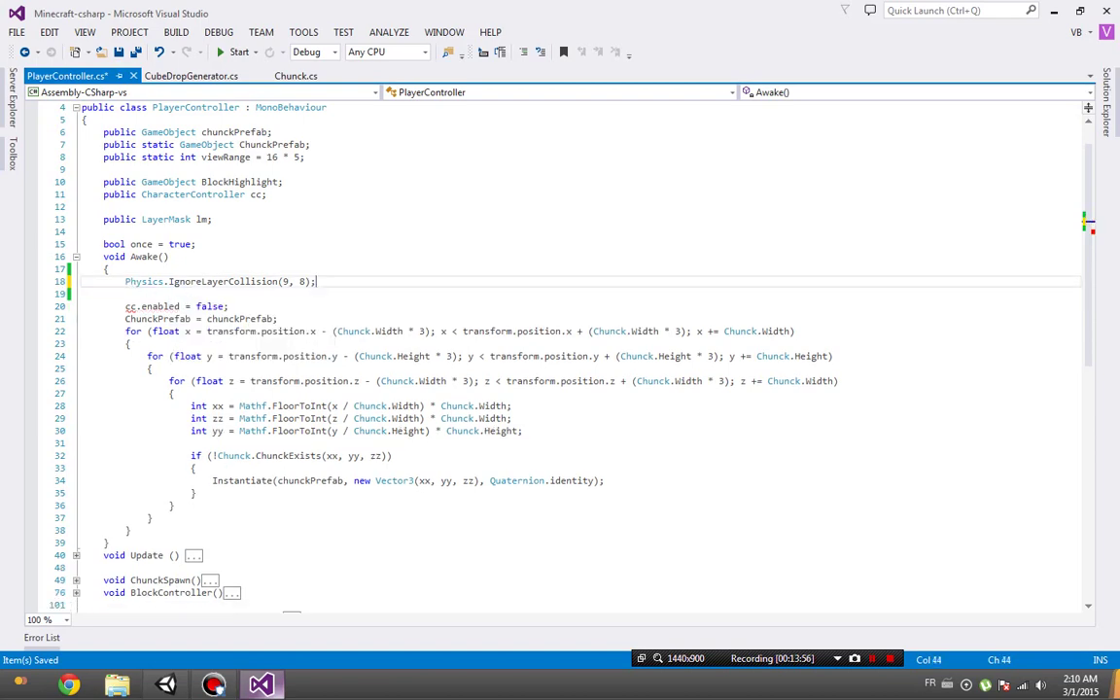
Check the lm LayerMask declaration, then select First Person Controller 1 in Unity.
scroll(201, 262, "up", 1)
left_click(198, 258)
left_click(165, 686)
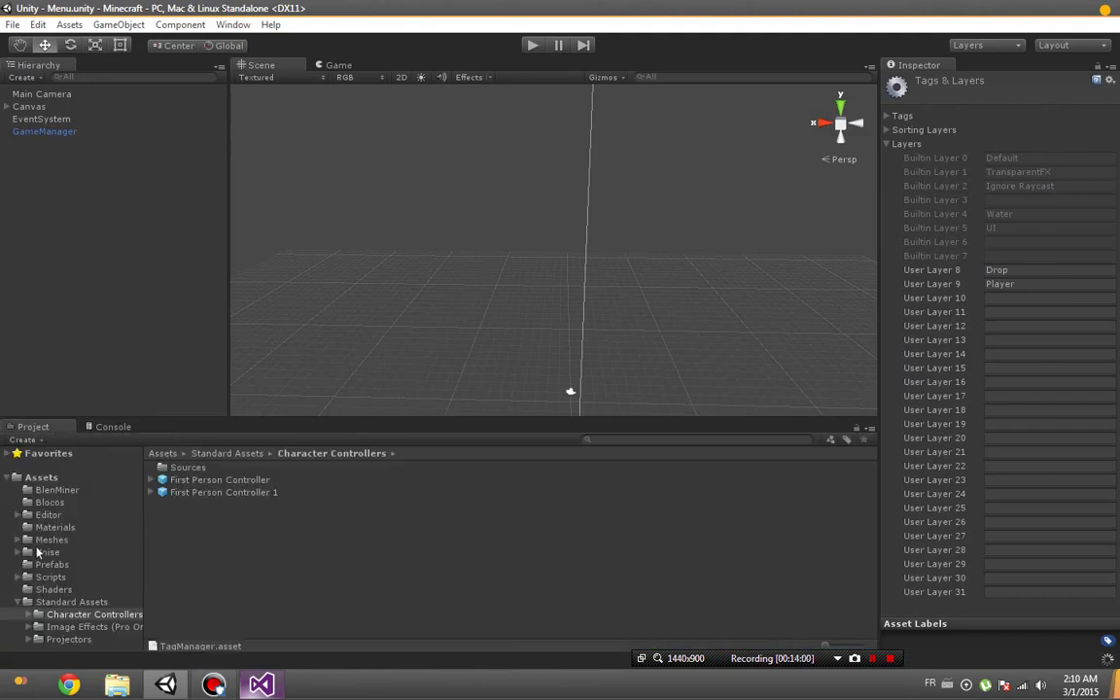
left_click(221, 491)
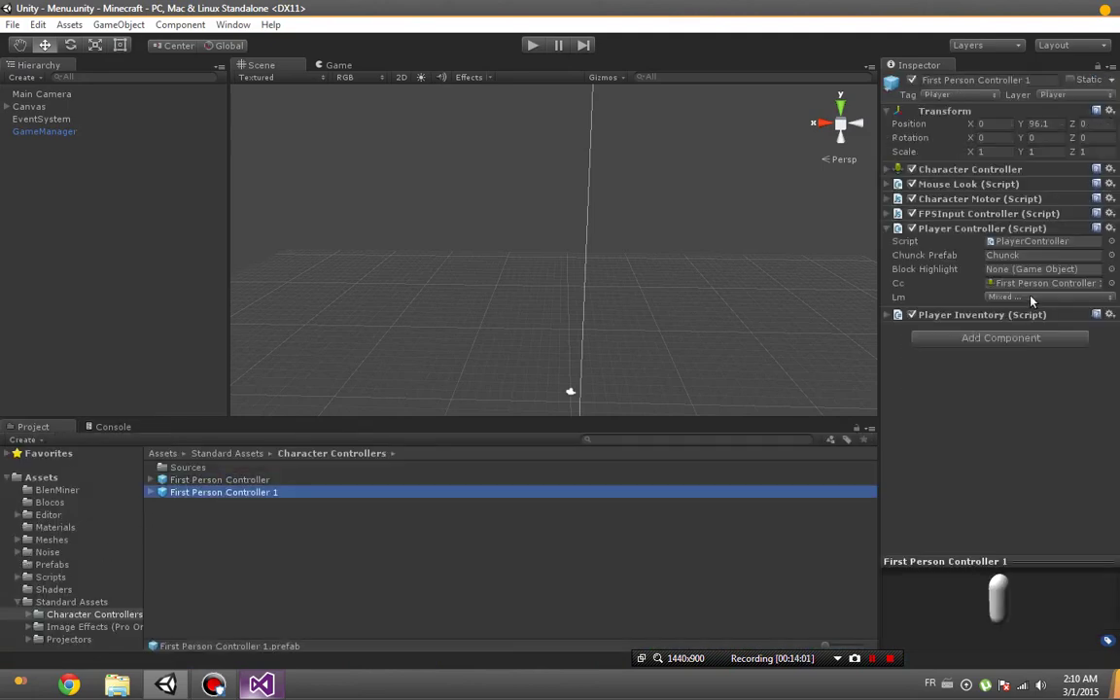
Uncheck the Drop and Player layers in the Lm layer mask, then start the game.
left_click(1007, 316)
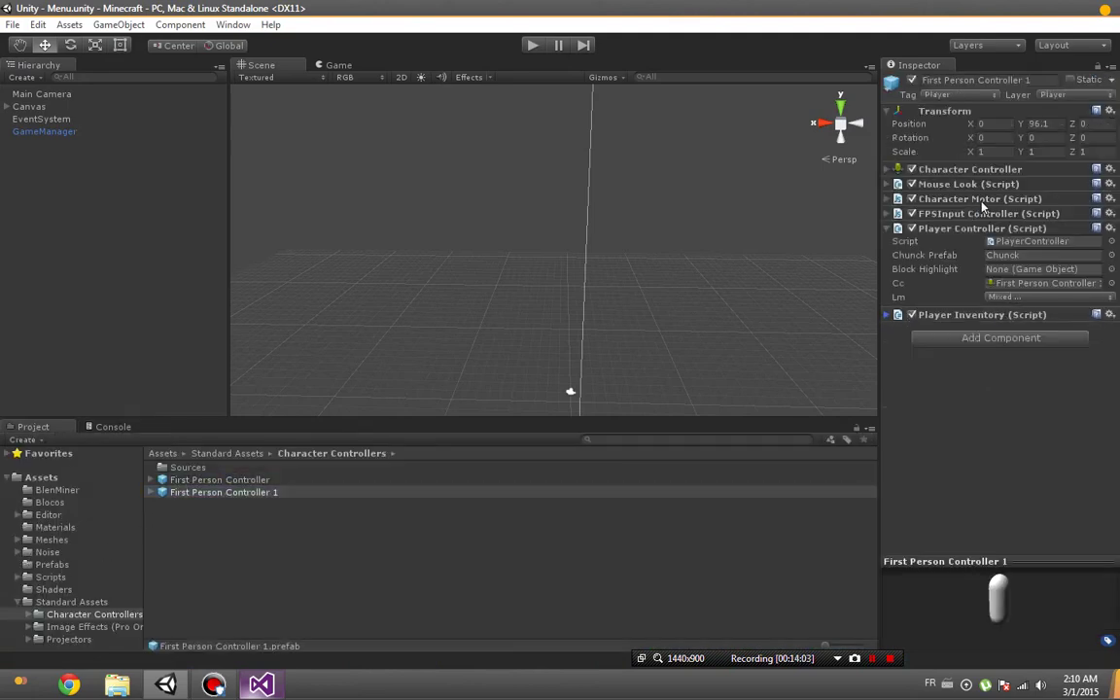
left_click(1040, 297)
left_click(1041, 440)
left_click(1040, 296)
left_click(1021, 434)
left_click(1040, 297)
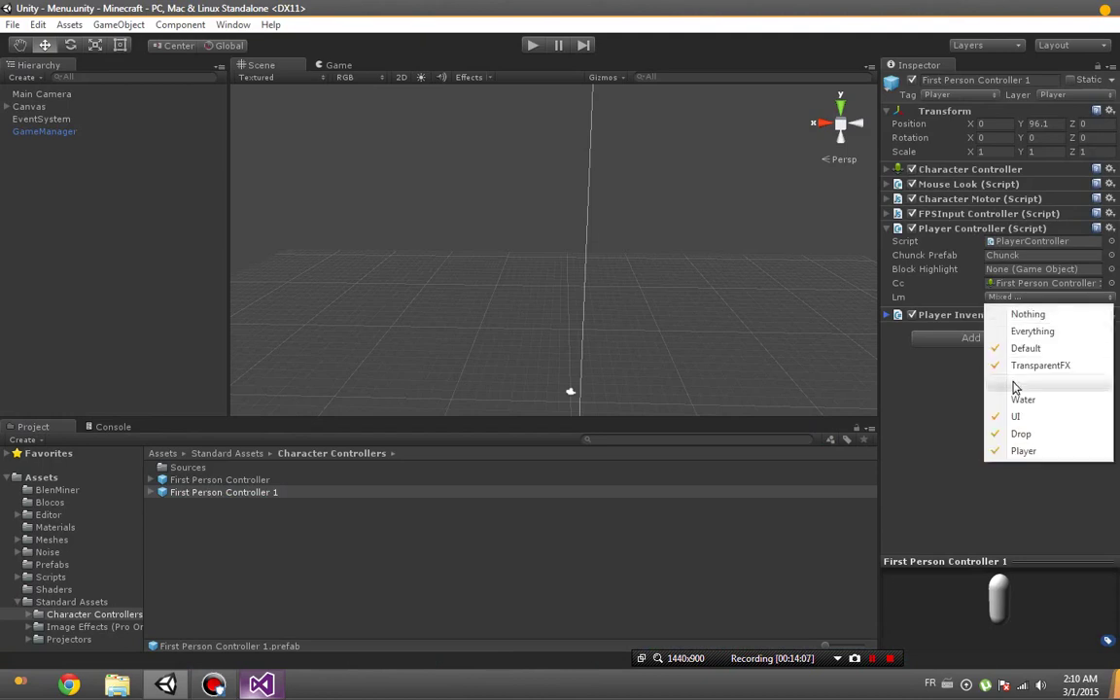
left_click(1028, 455)
left_click(1002, 297)
left_click(953, 434)
left_click(1002, 297)
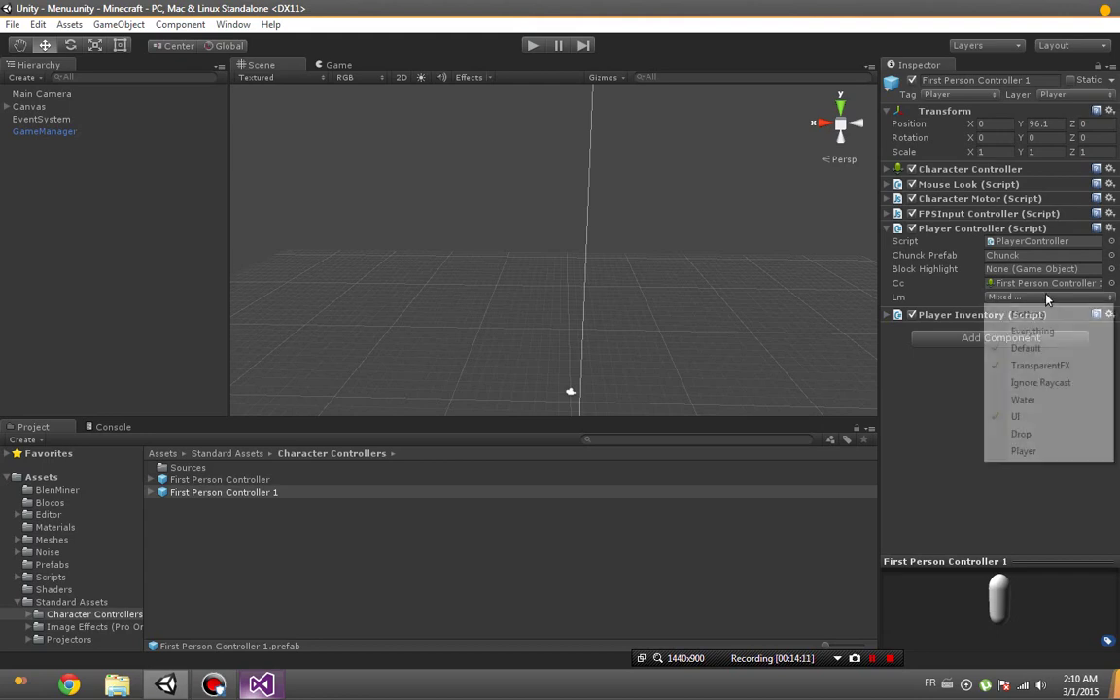
left_click(942, 426)
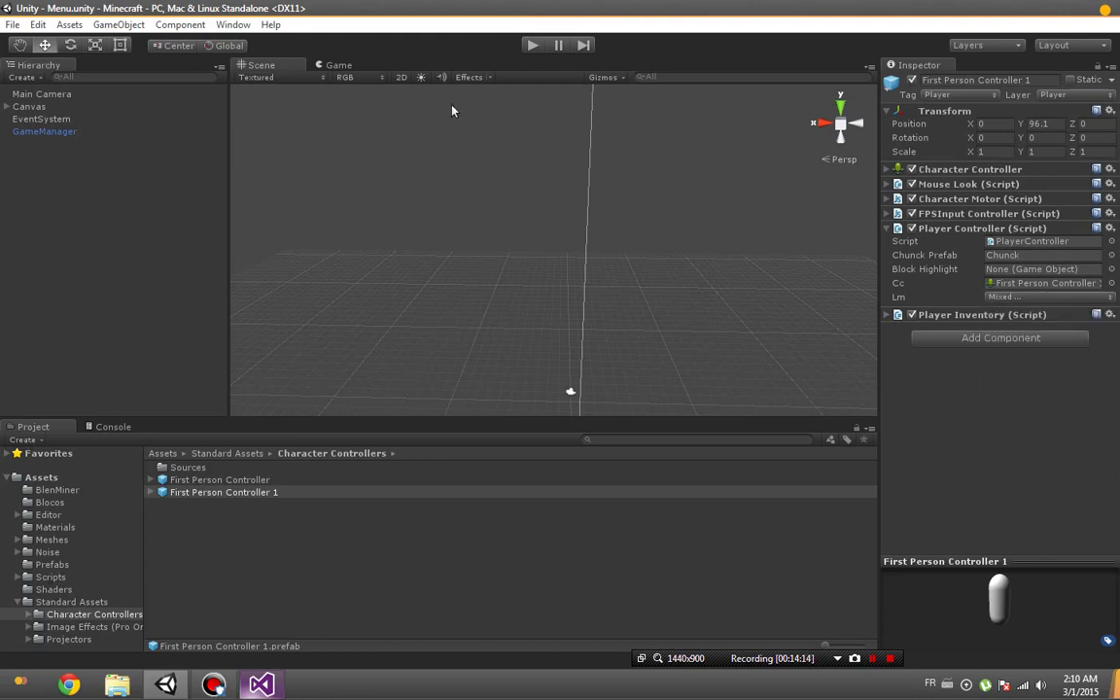
left_click(538, 46)
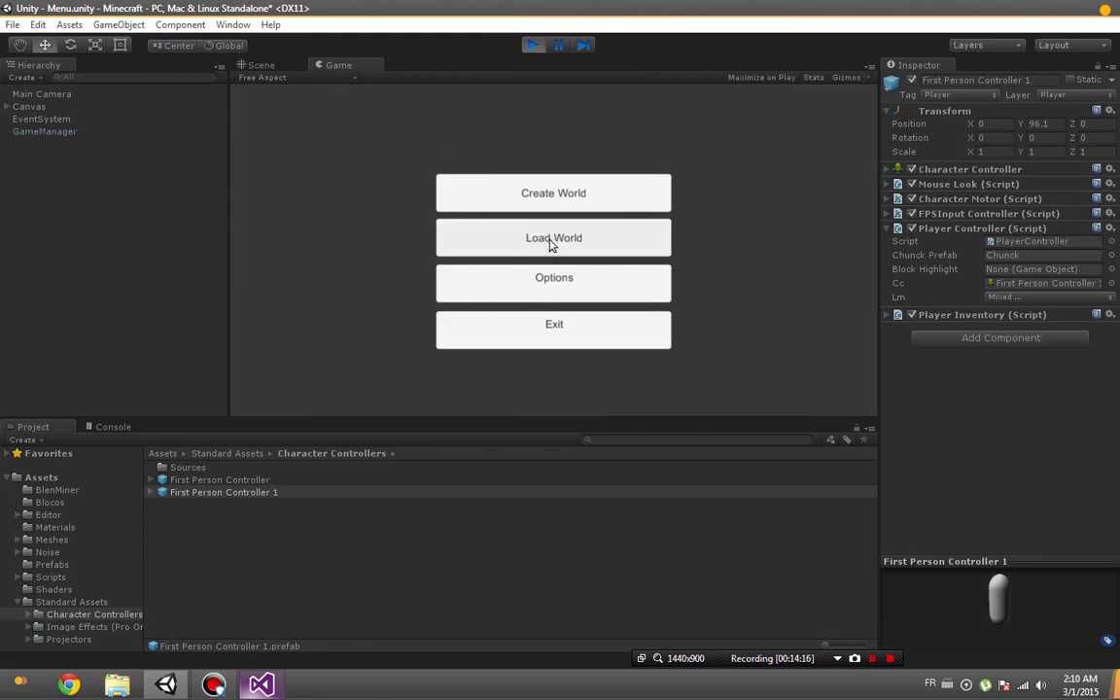
left_click(551, 240)
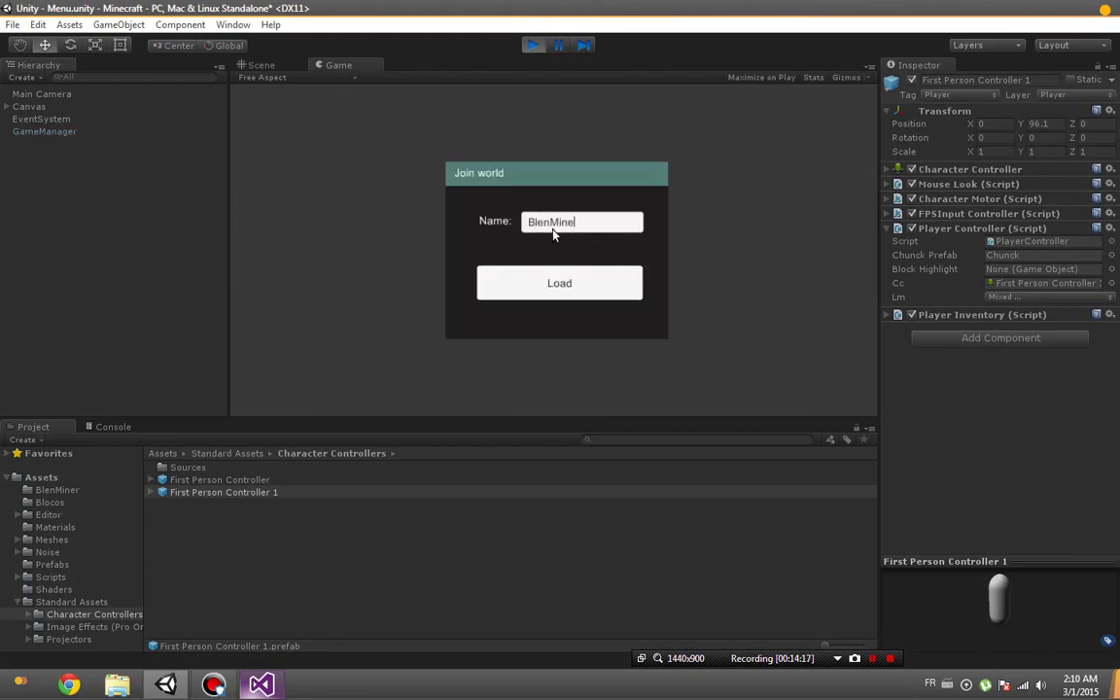
left_click(560, 282)
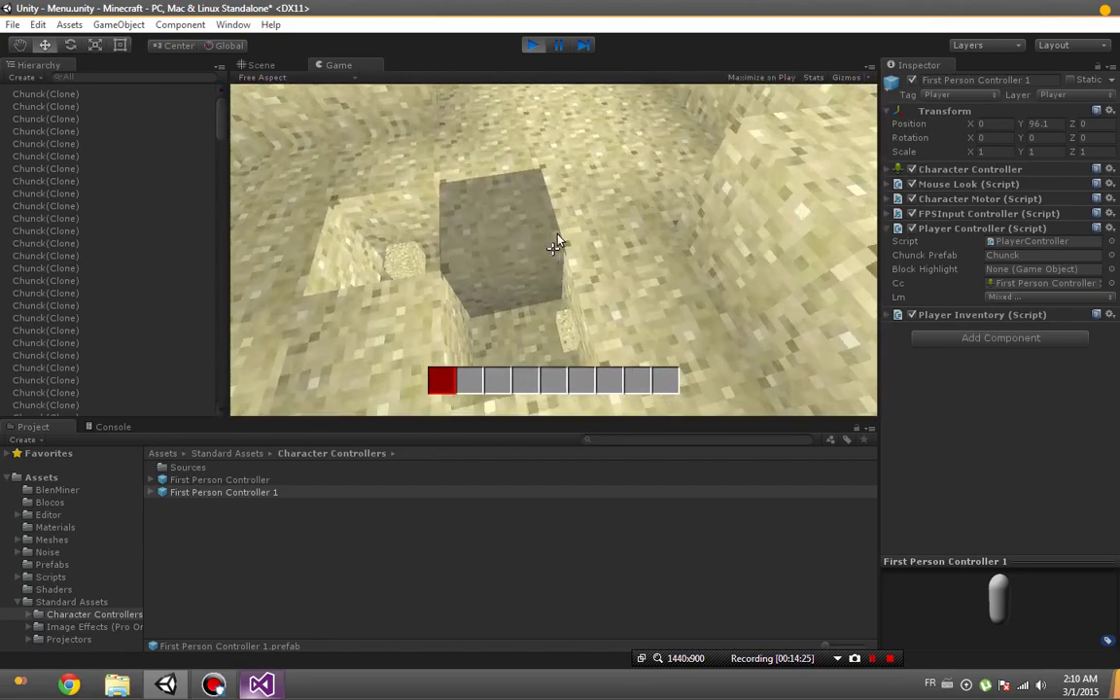
left_click(514, 211)
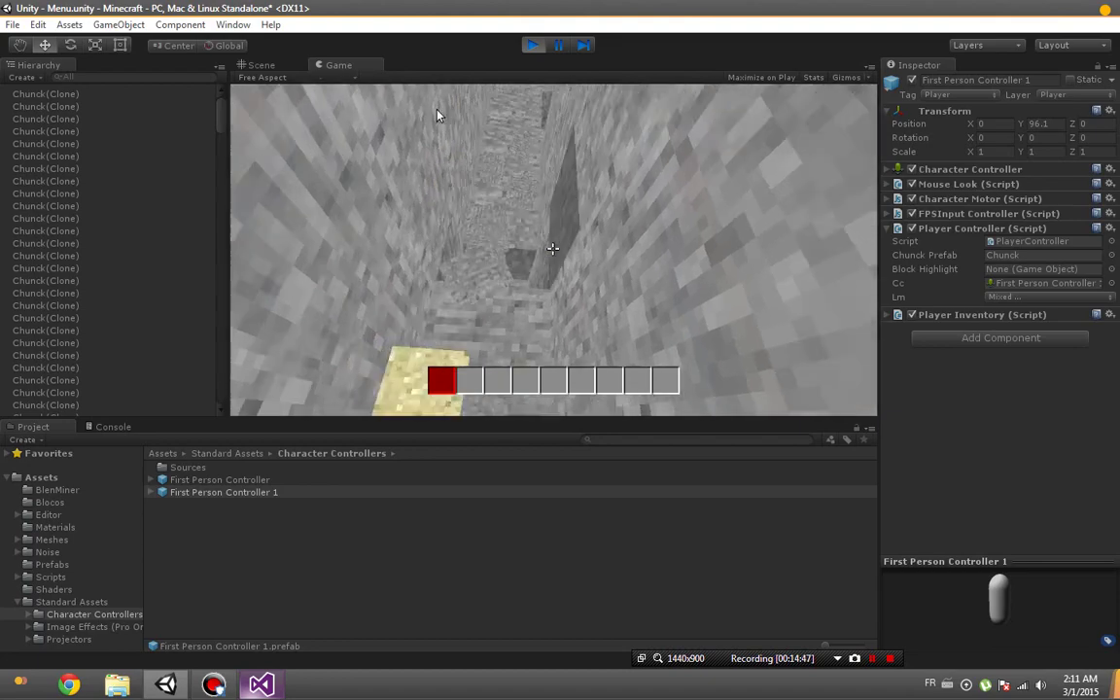
left_click(814, 76)
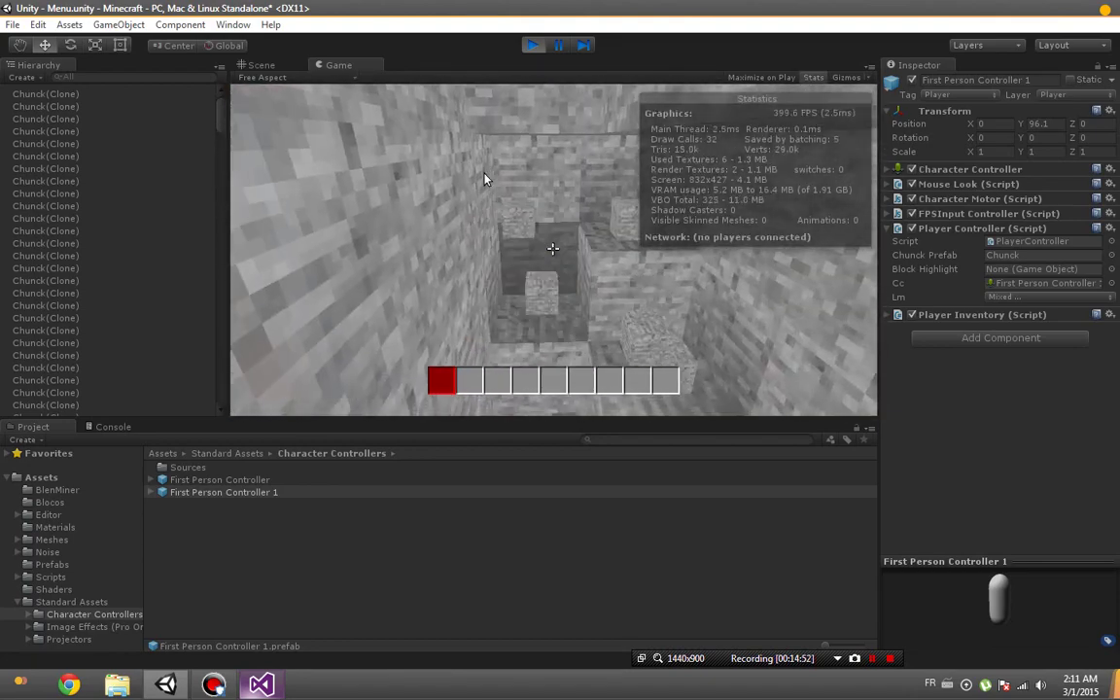
key("ctrl+p")
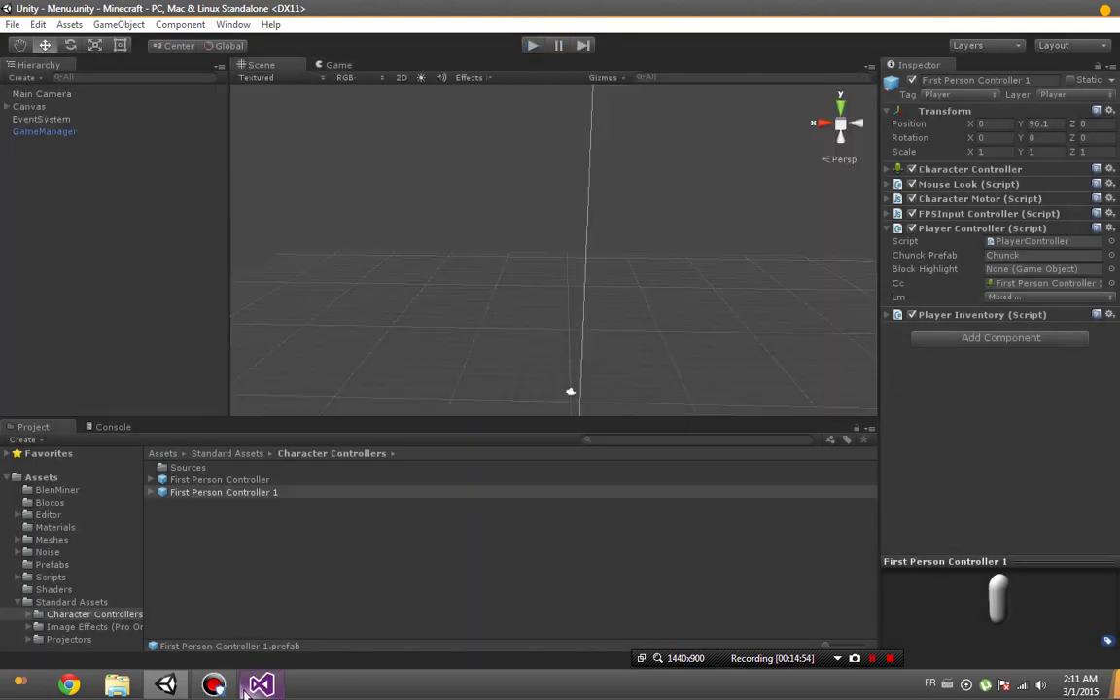
Open CubeDropGenerator.cs and expand StartCube, placing the cursor after the AddCubeRight call.
left_click(259, 685)
left_click(187, 76)
left_click(292, 76)
left_click(187, 75)
left_click(76, 281)
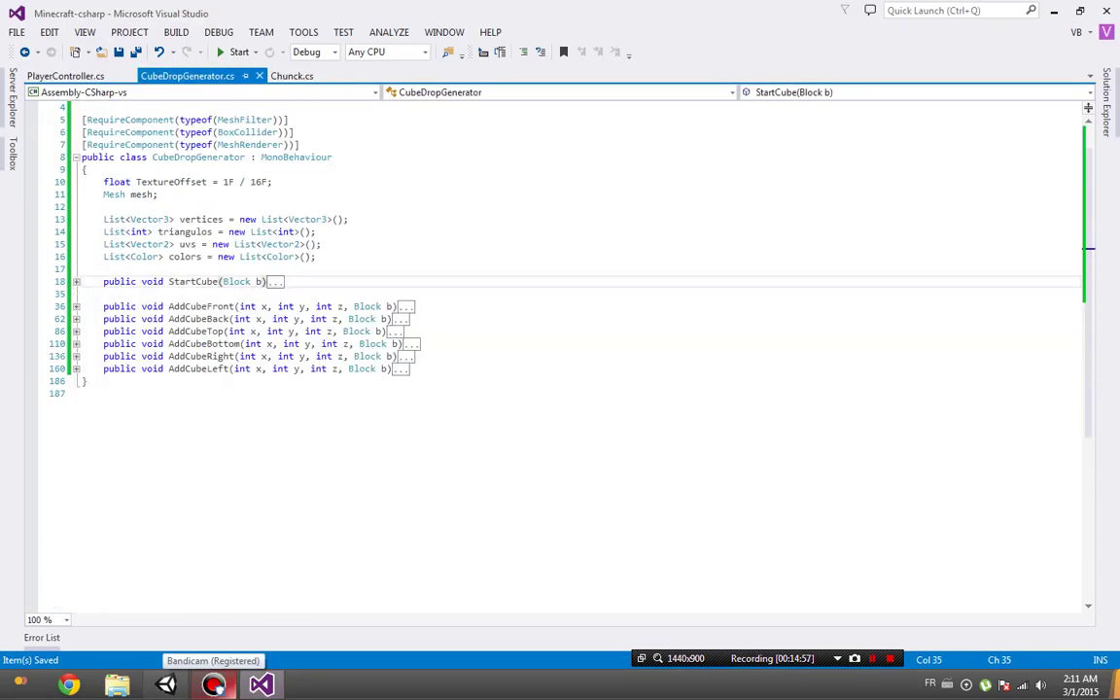
left_click(76, 306)
scroll(68, 318, "down", 2)
scroll(68, 318, "up", 1)
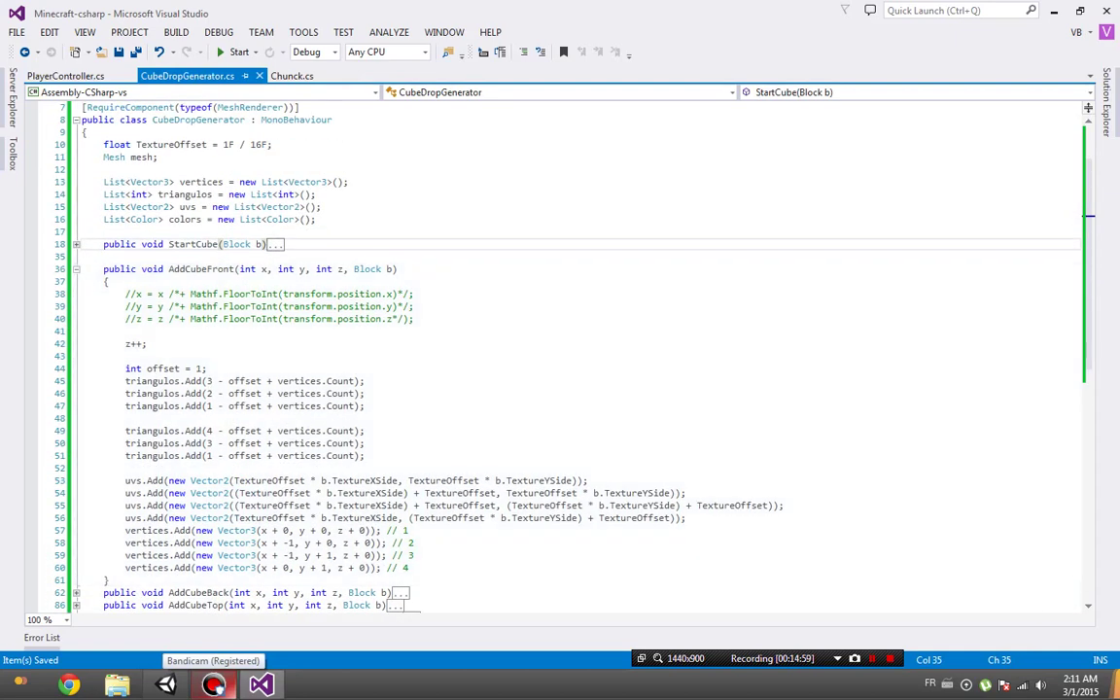
left_click(76, 269)
left_click(76, 244)
left_click(262, 319)
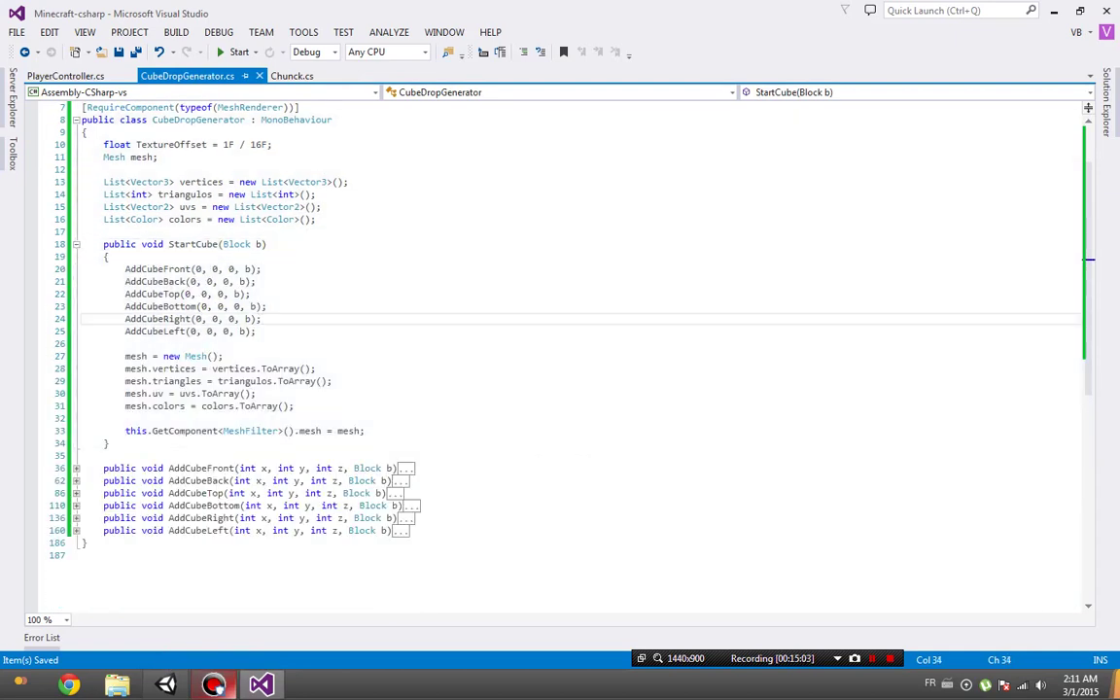
Review Chunck.cs's dropped-cube position, Rigidbody, scale and layer lines, then return to CubeDropGenerator.
left_click(68, 76)
scroll(73, 144, "down", 1)
scroll(73, 144, "down", 3)
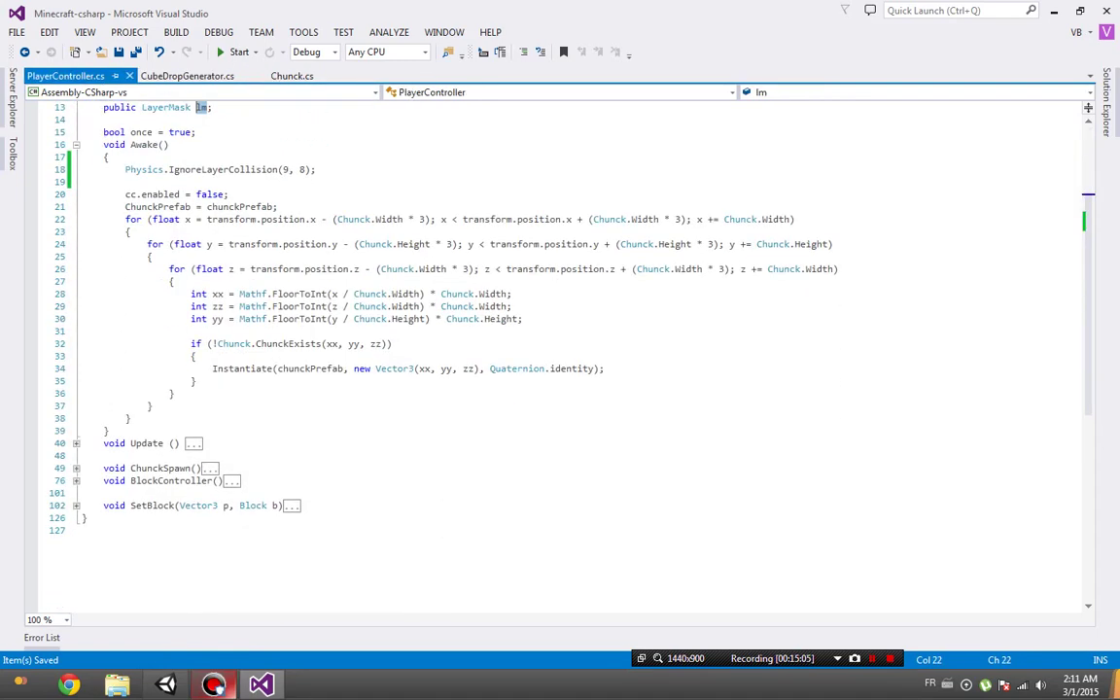
left_click(292, 76)
scroll(389, 341, "down", 3)
scroll(389, 340, "down", 3)
scroll(389, 341, "down", 7)
scroll(389, 341, "down", 5)
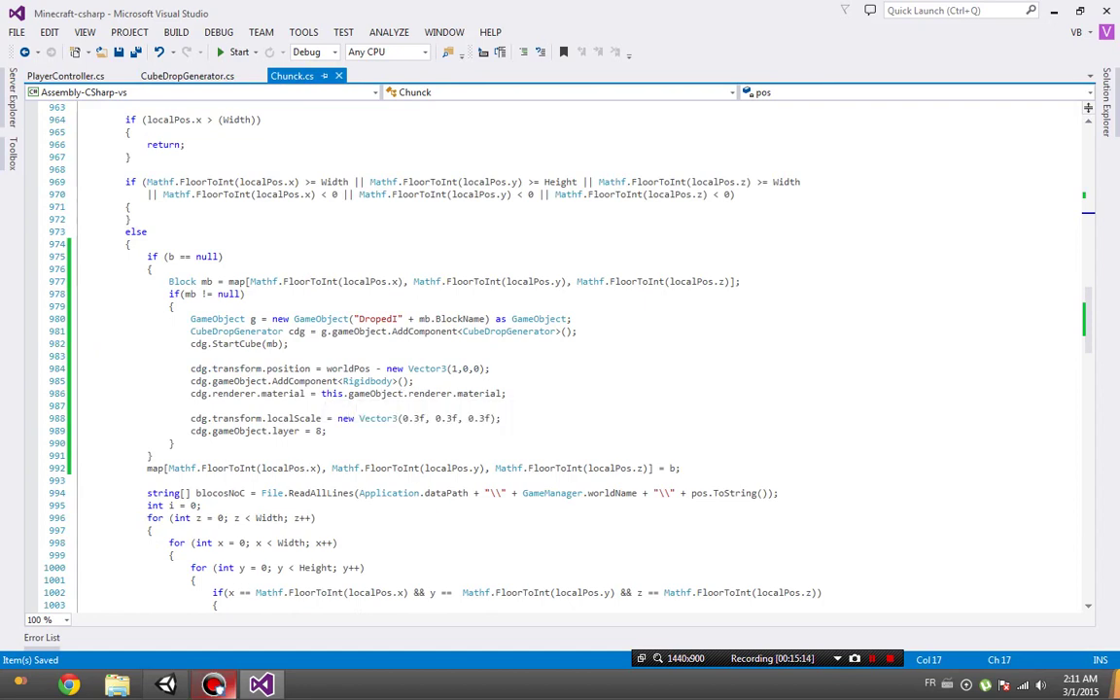
left_click_drag(327, 431, 176, 368)
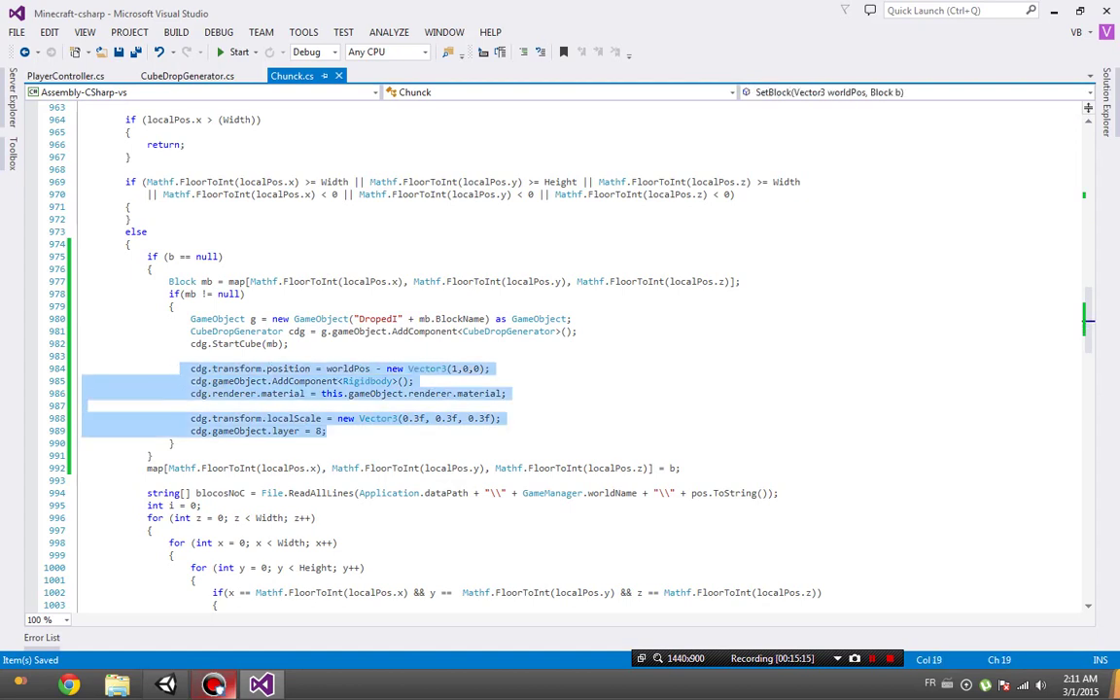
left_click(198, 77)
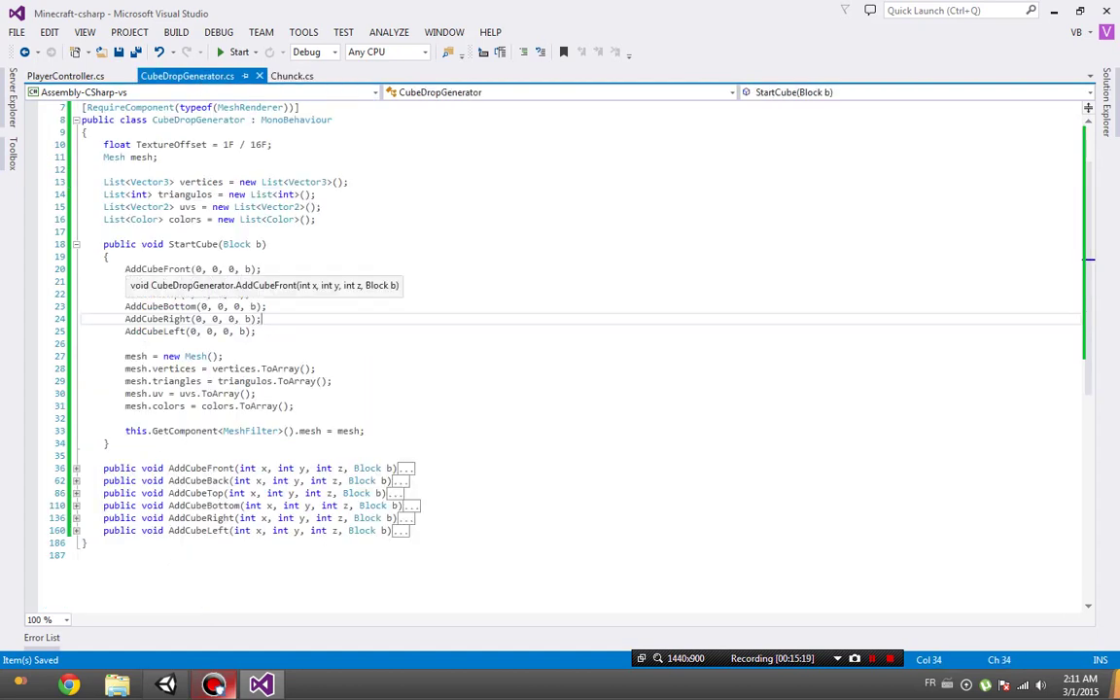
Add an IEnumerator GenerateCube method with an empty body below StartCube.
left_click(109, 444)
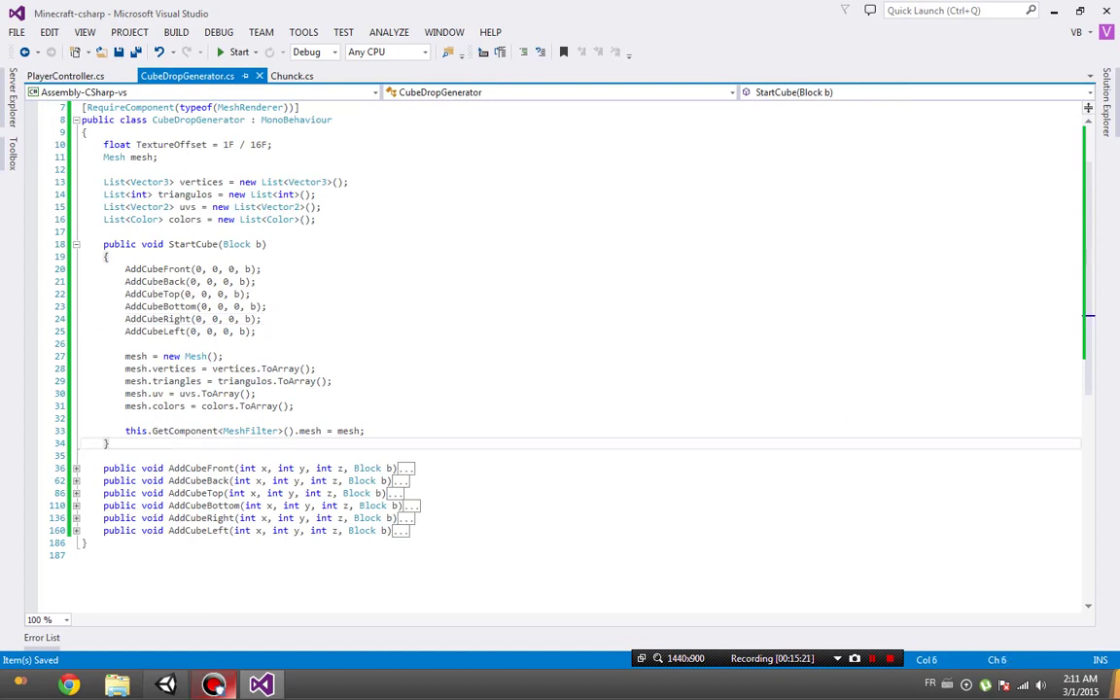
key("Return")
key("Return")
type("Start")
key("BackSpace")
key("BackSpace")
key("BackSpace")
key("BackSpace")
key("BackSpace")
type("Ienu")
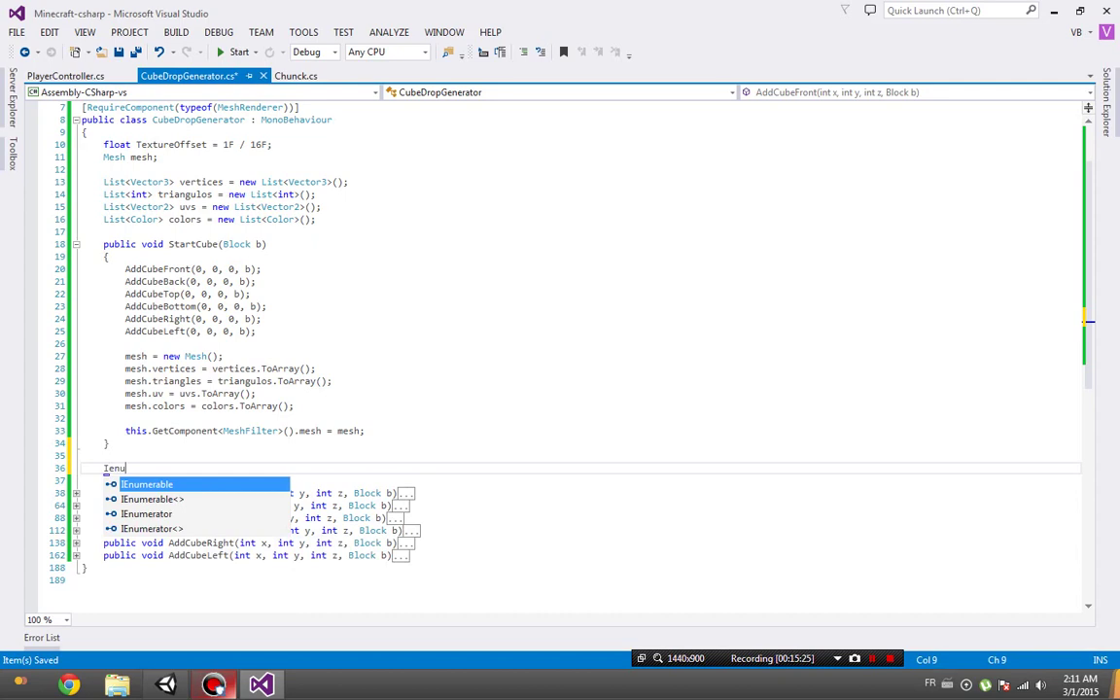
key("Down")
key("Down")
key("Tab")
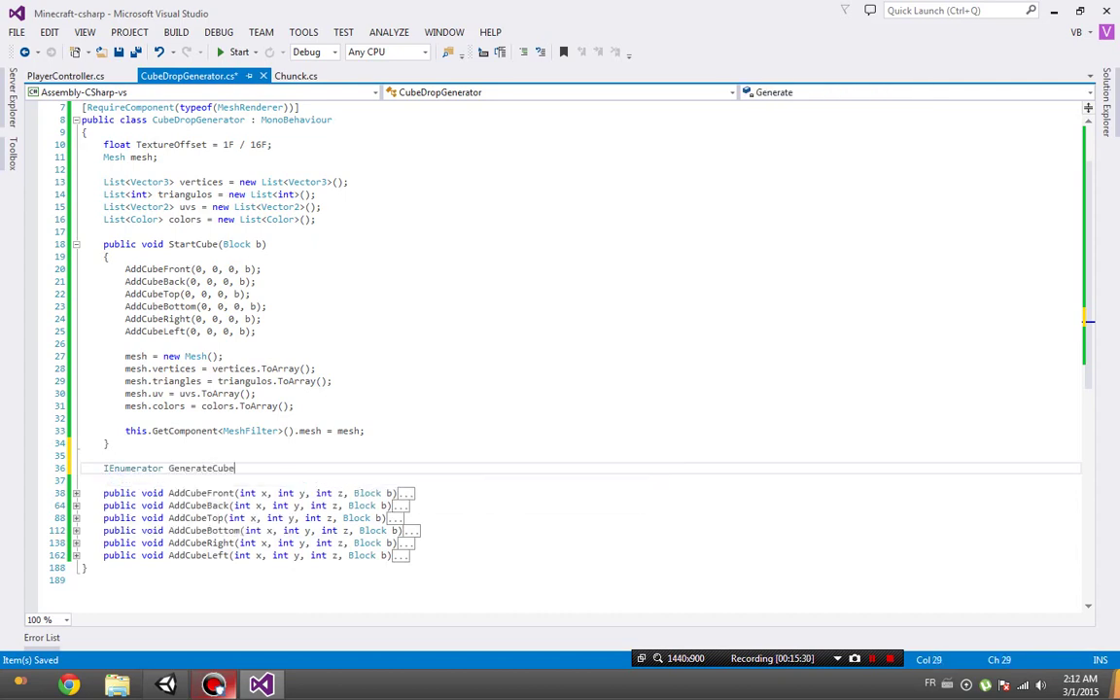
key("End")
key("Return")
type("{")
key("Return")
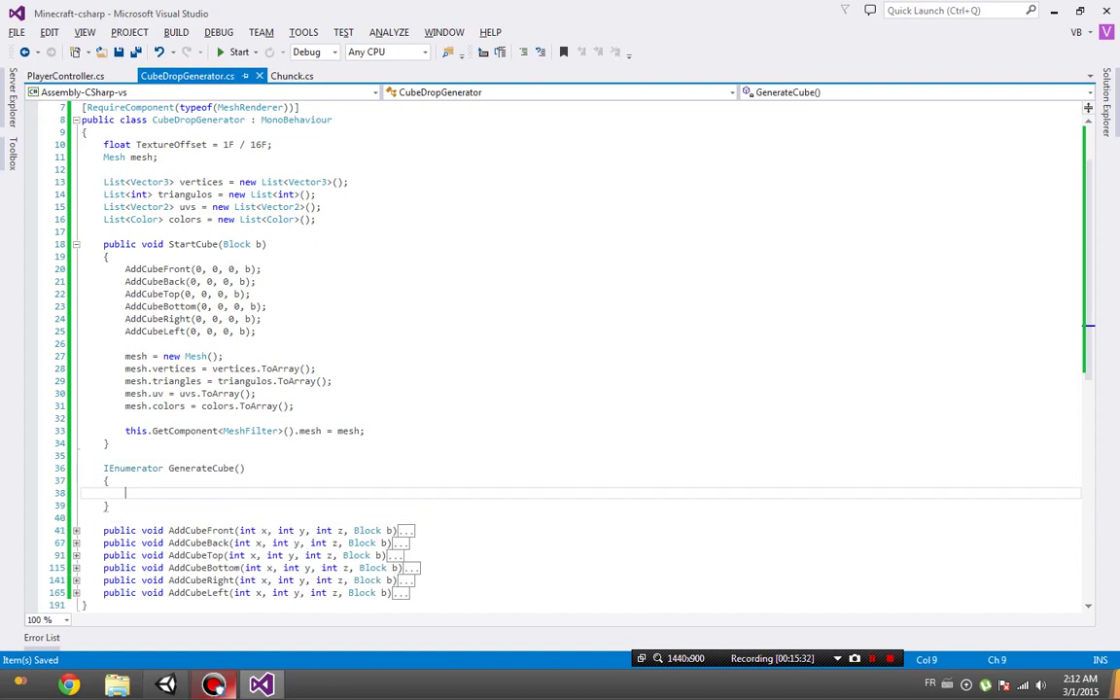
Copy StartCube's mesh-building code into GenerateCube and give it a Block parameter.
left_click_drag(125, 269, 365, 431)
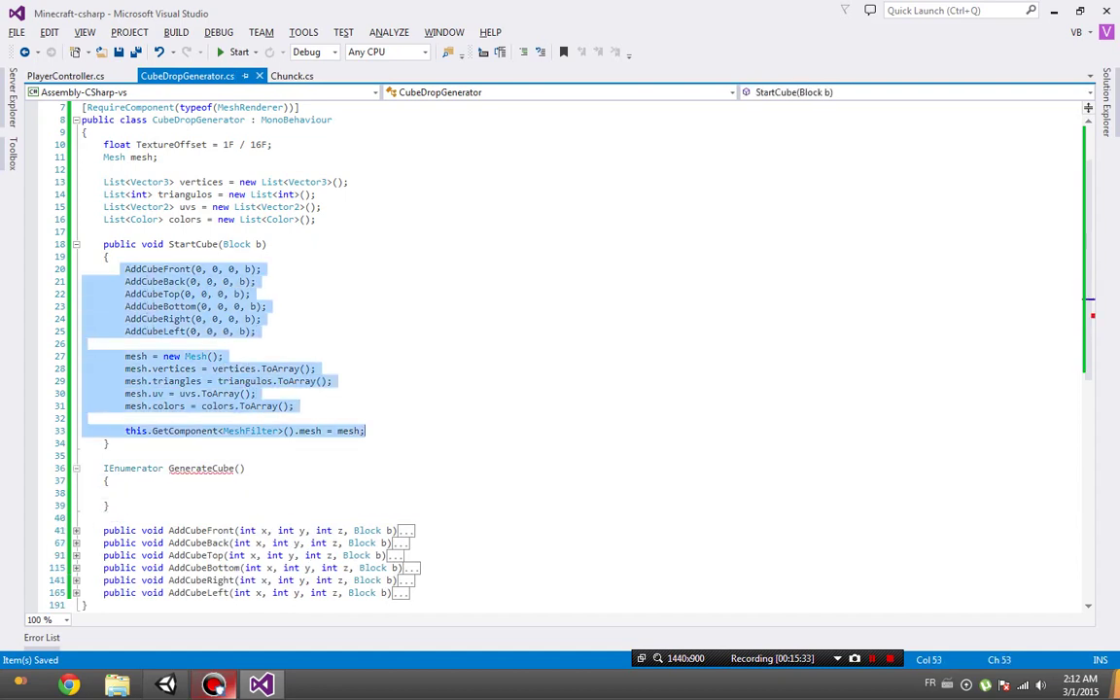
key("ctrl+c")
left_click(124, 493)
key("ctrl+v")
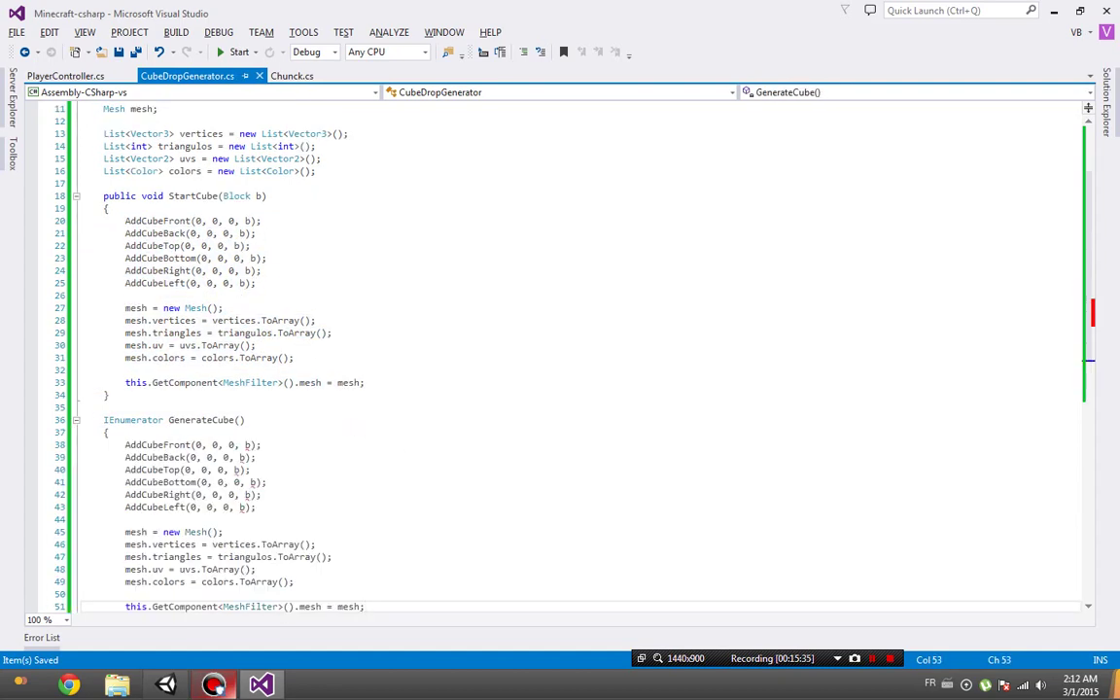
left_click(262, 444)
left_click(240, 420)
type("Block b")
Insert yield return new WaitForEndOfFrame() lines between the front, back, bottom, top and left face calls.
left_click(251, 444)
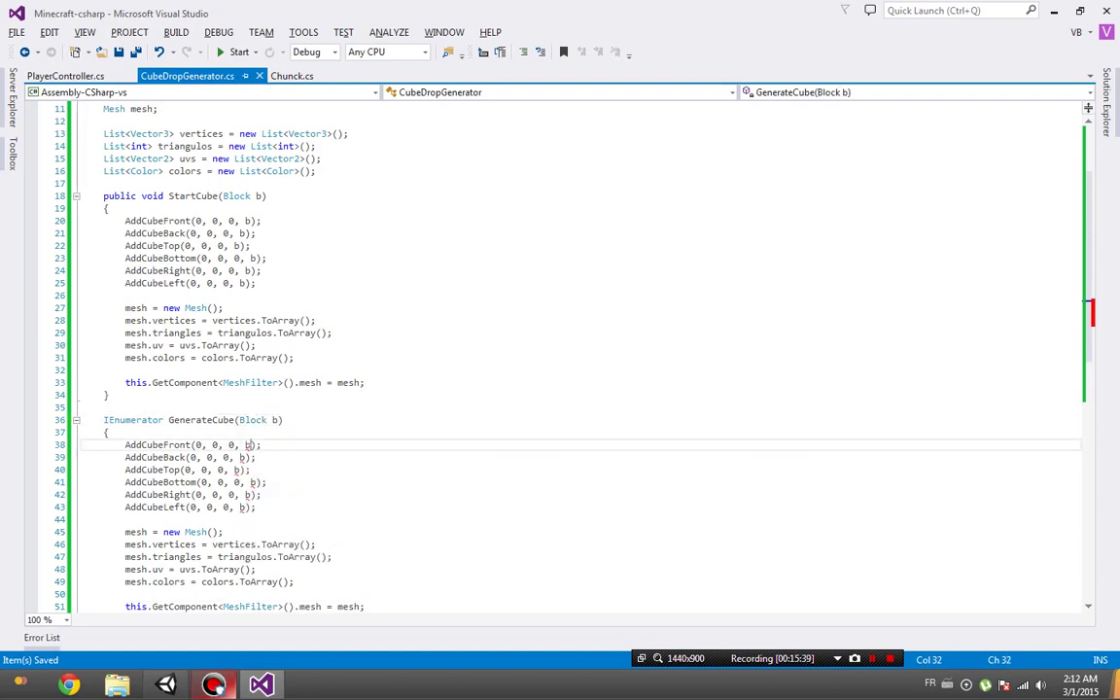
key("Return")
type("yield")
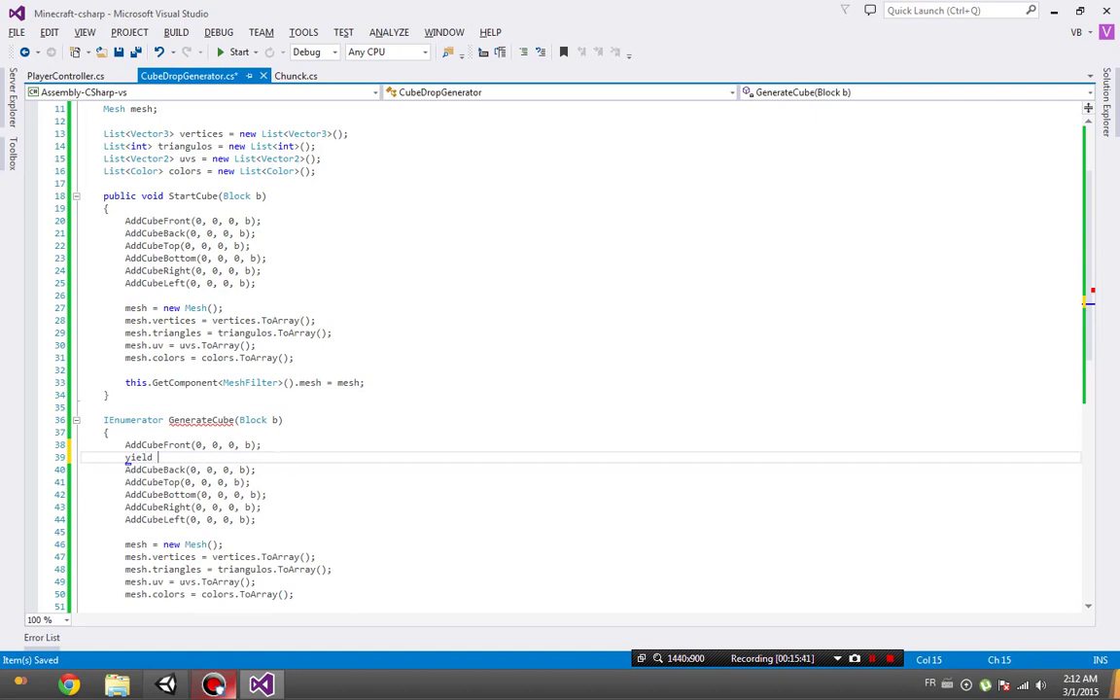
type(" return new wa")
type("();")
key("ctrl+c")
key("Down")
key("Down")
key("Home")
key("ctrl+v")
key("Down")
key("Down")
key("ctrl+v")
key("Up")
key("Up")
key("ctrl+v")
key("Down")
key("Down")
key("Down")
key("ctrl+v")
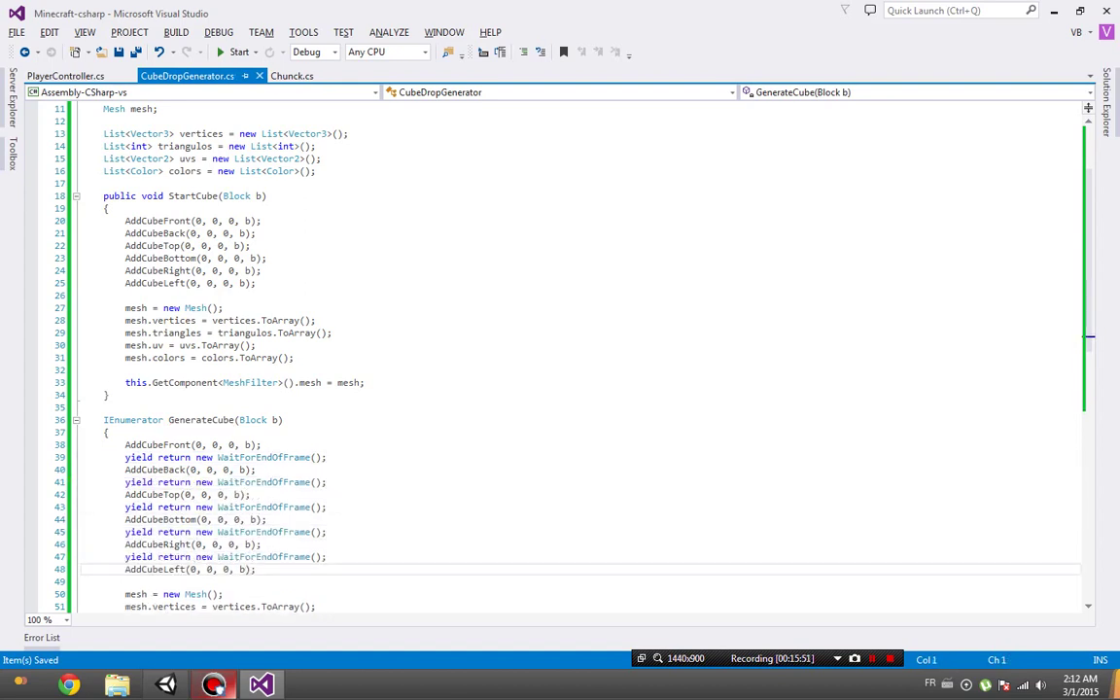
Add frame waits around the vertices, triangles, uv and mesh assignments, then collapse GenerateCube.
scroll(263, 428, "down", 6)
key("Down")
key("Down")
key("Down")
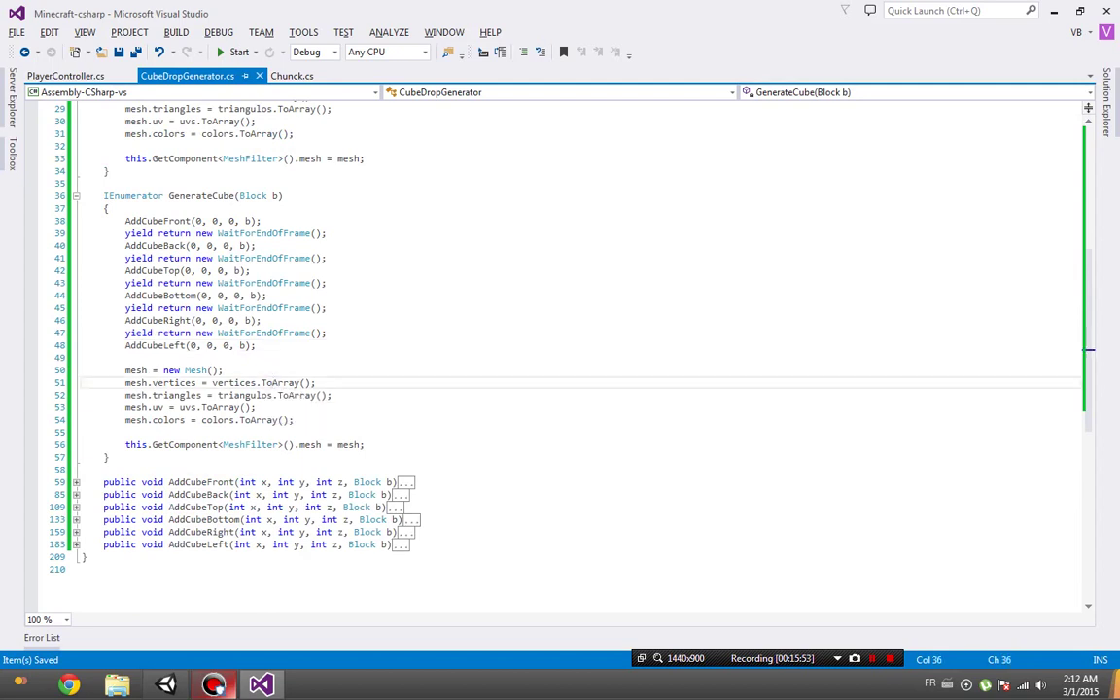
key("ctrl+v")
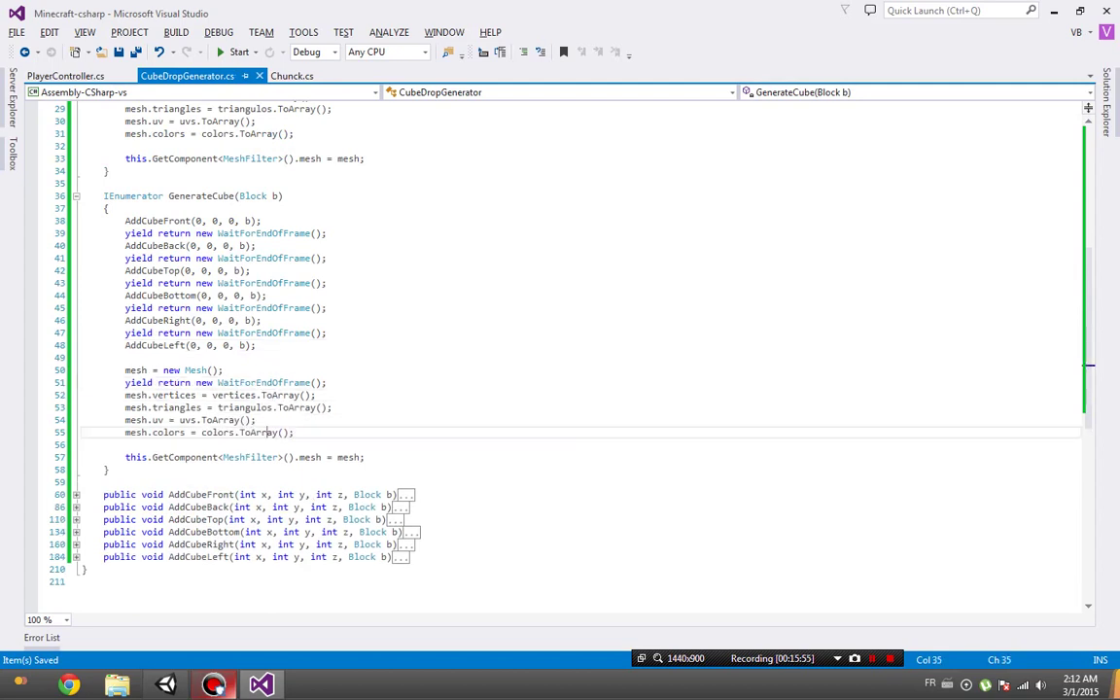
left_click(265, 433)
key("Down")
key("Down")
key("ctrl+v")
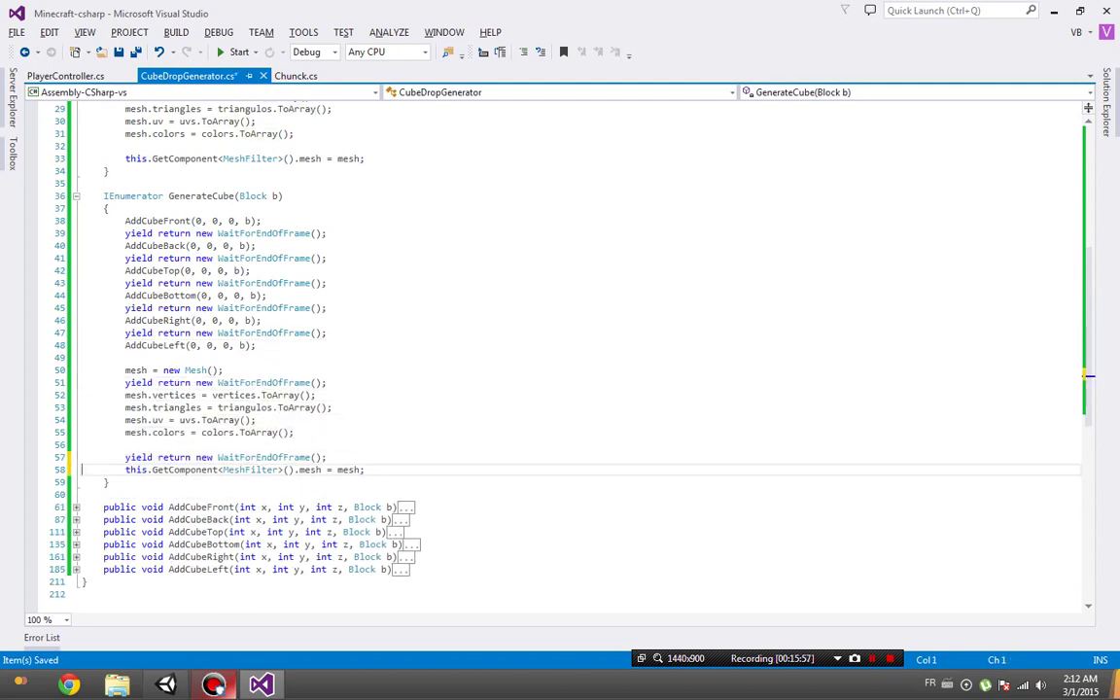
key("Up")
key("Up")
key("Up")
key("ctrl+v")
key("Up")
key("Up")
key("ctrl+v")
key("Up")
key("Up")
key("ctrl+v")
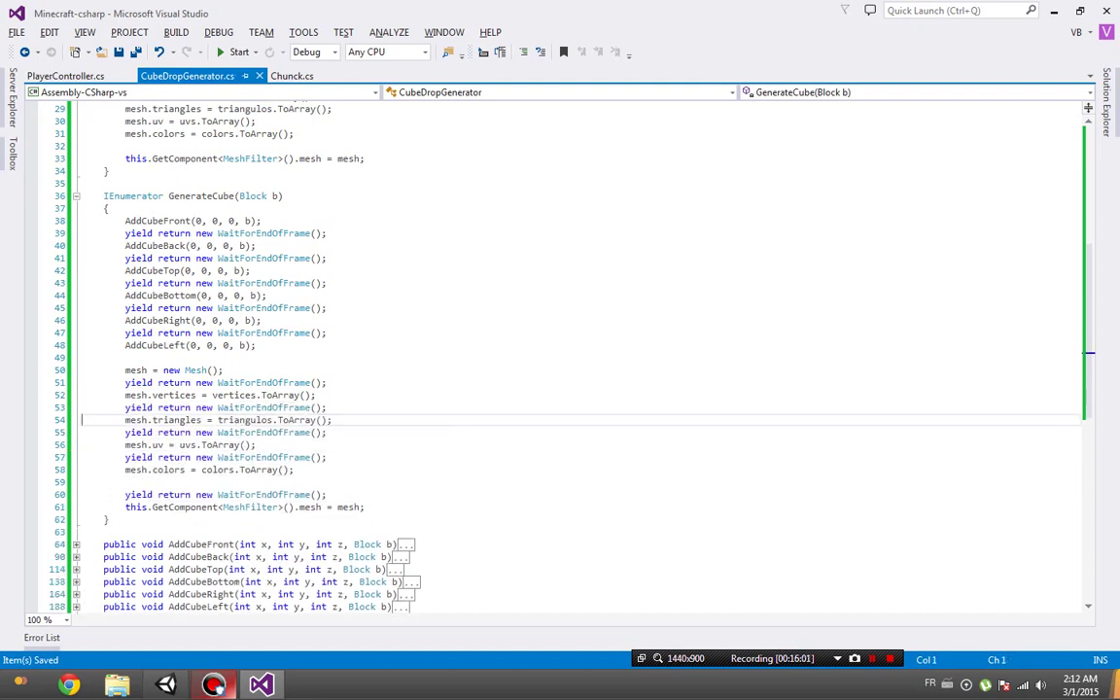
key("Up")
key("Up")
key("Up")
scroll(574, 350, "up", 4)
key("ctrl+m")
key("ctrl+m")
Replace StartCube's old mesh code with StartCoroutine(GenerateCube(b)).
scroll(146, 389, "up", 3)
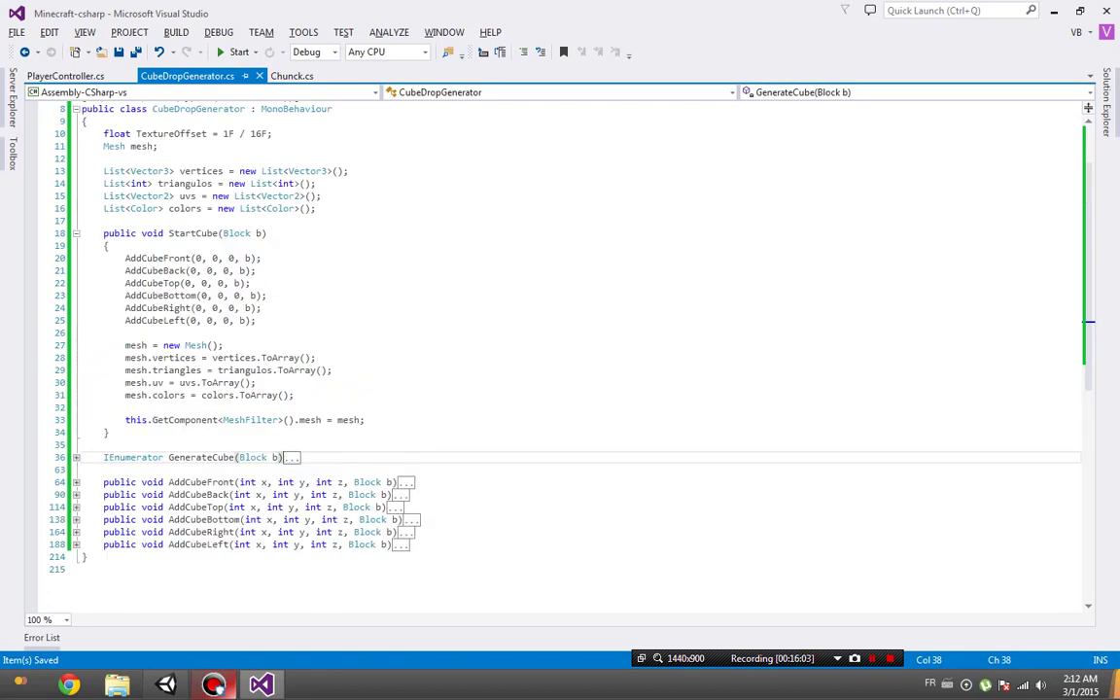
scroll(145, 389, "up", 2)
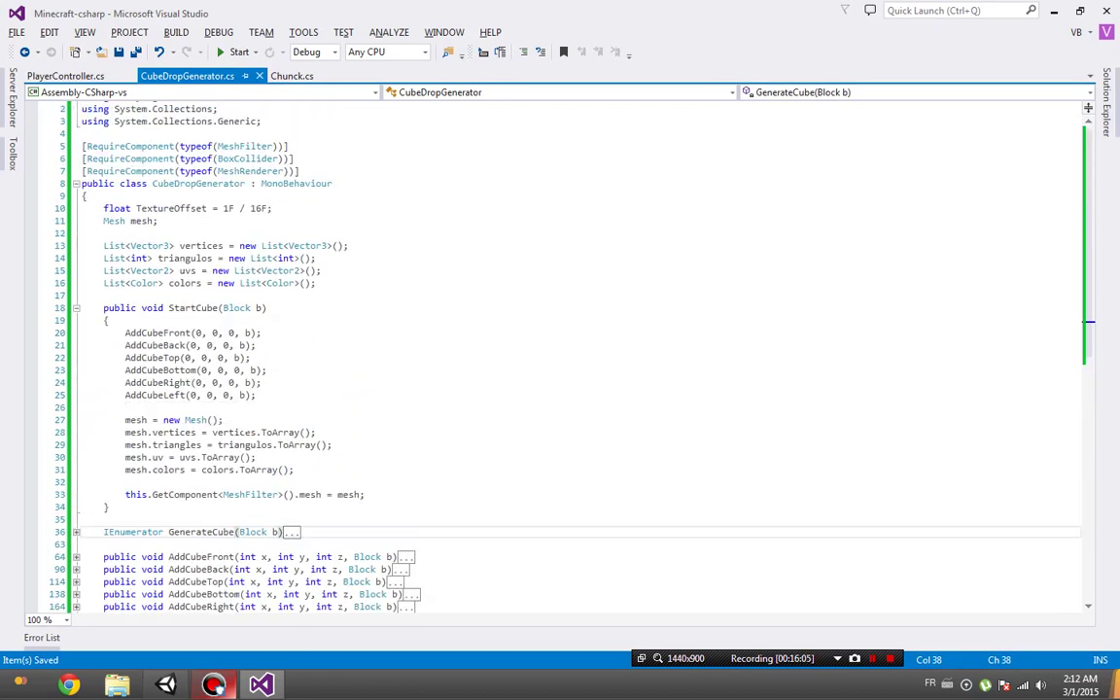
left_click_drag(125, 332, 126, 482)
key("shift+Down")
key("shift+End")
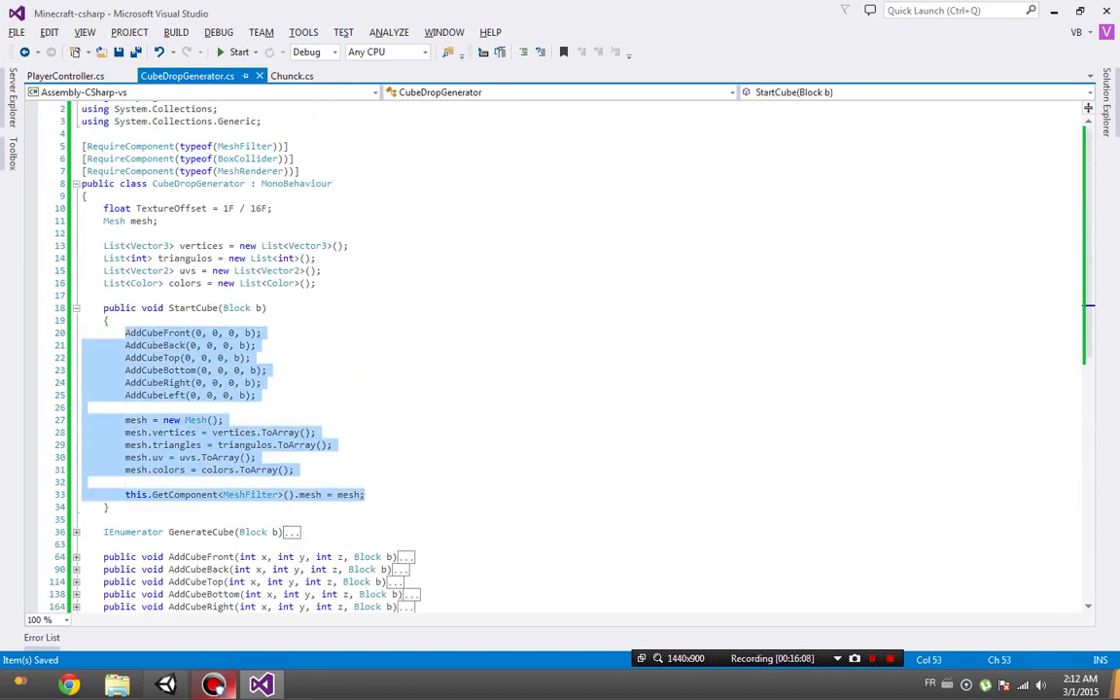
type("StartC")
key("Tab")
type("(")
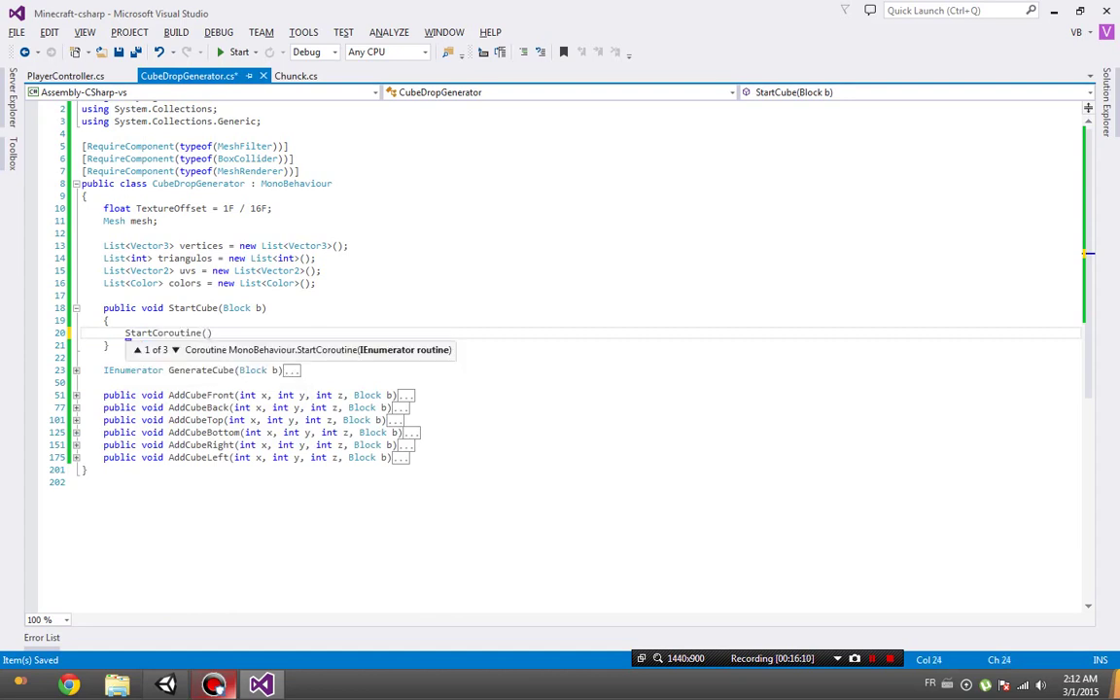
type("GenerateCube(b")
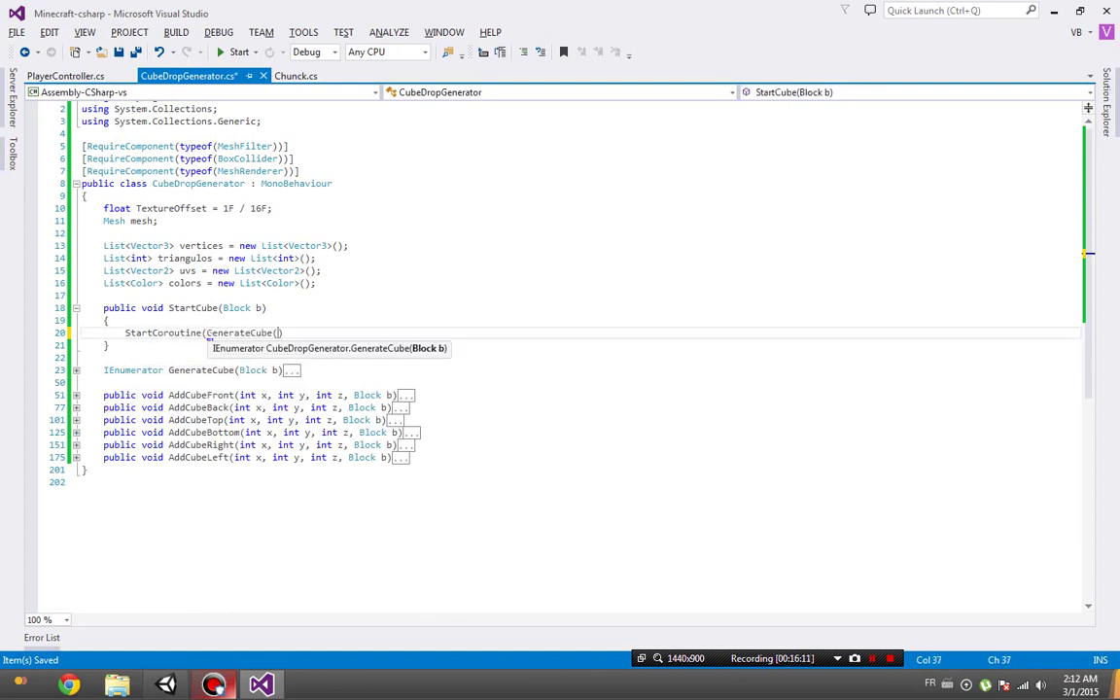
type("));")
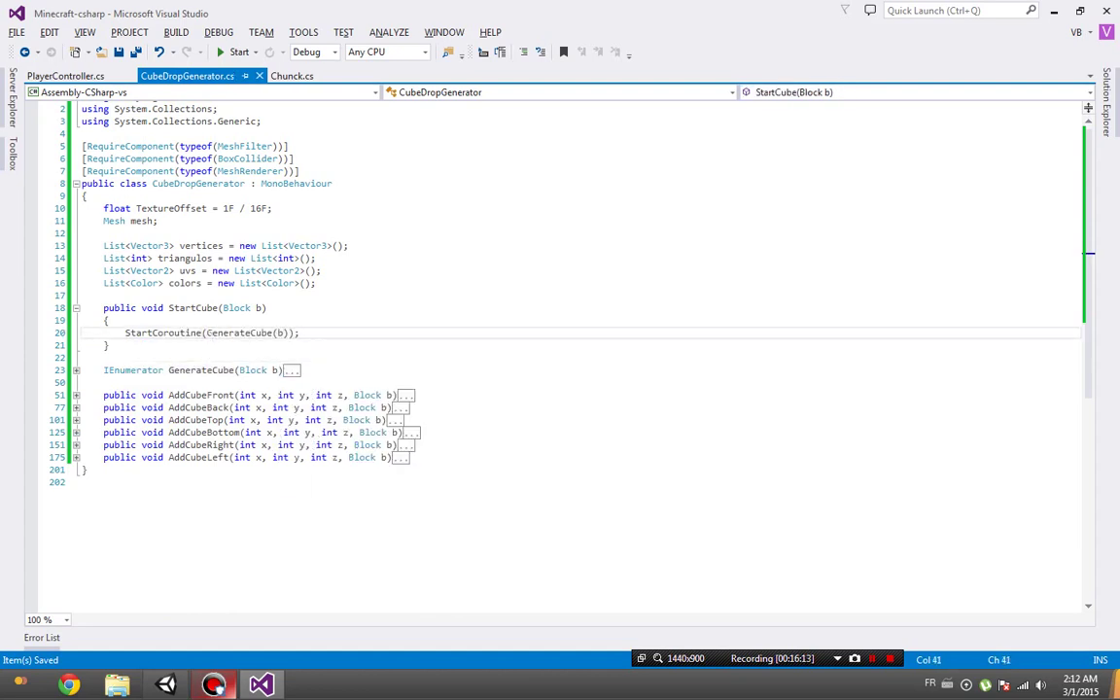
left_click(165, 685)
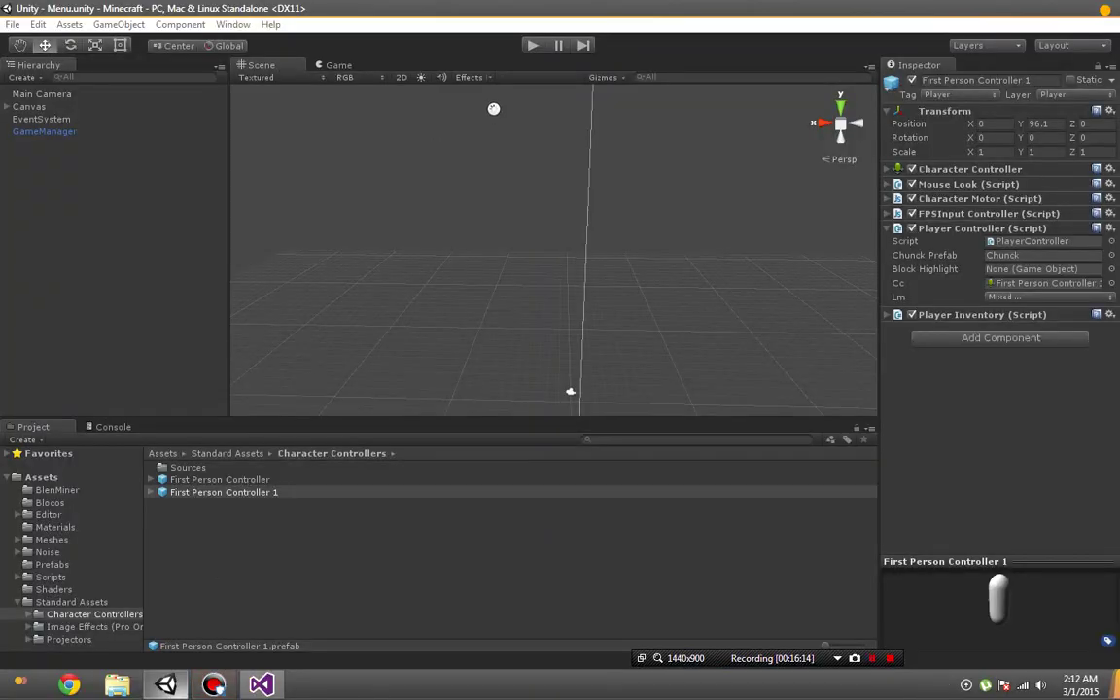
Enter Play mode and load the world named 'BlenMiner'.
left_click(532, 46)
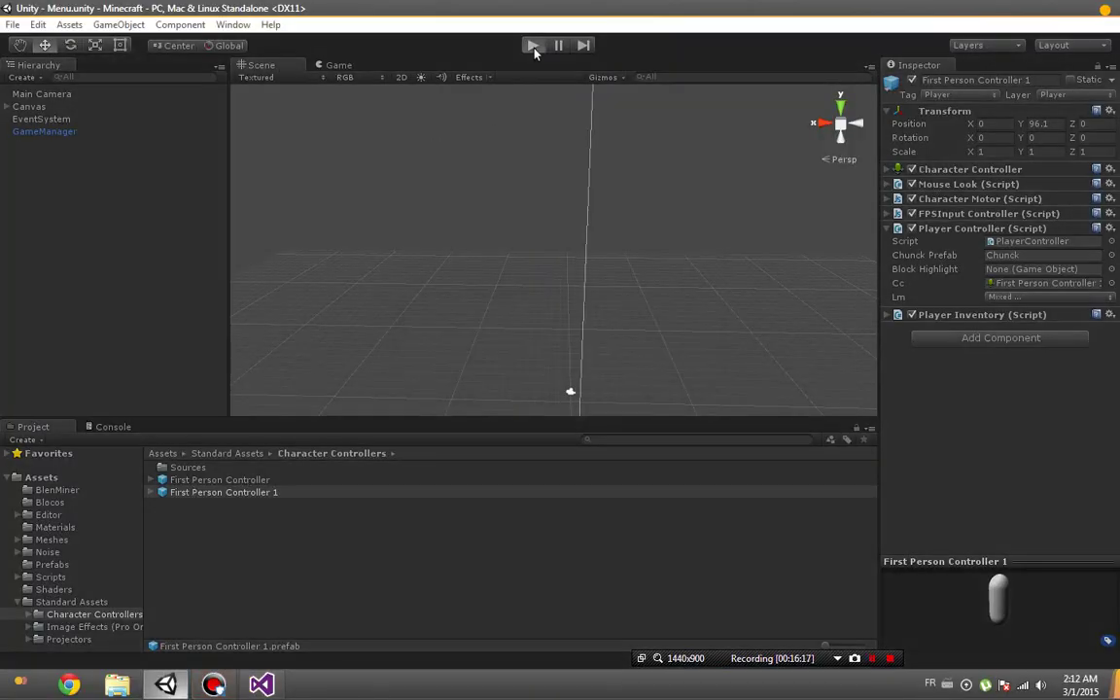
left_click(544, 242)
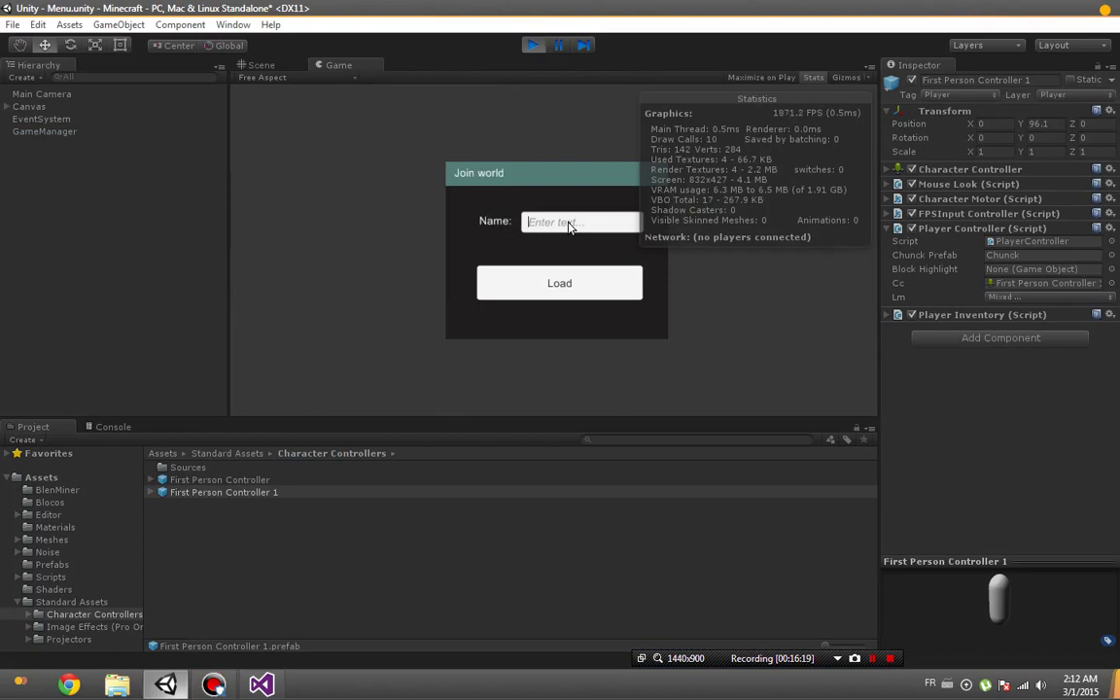
type("BlenMiner")
left_click(546, 288)
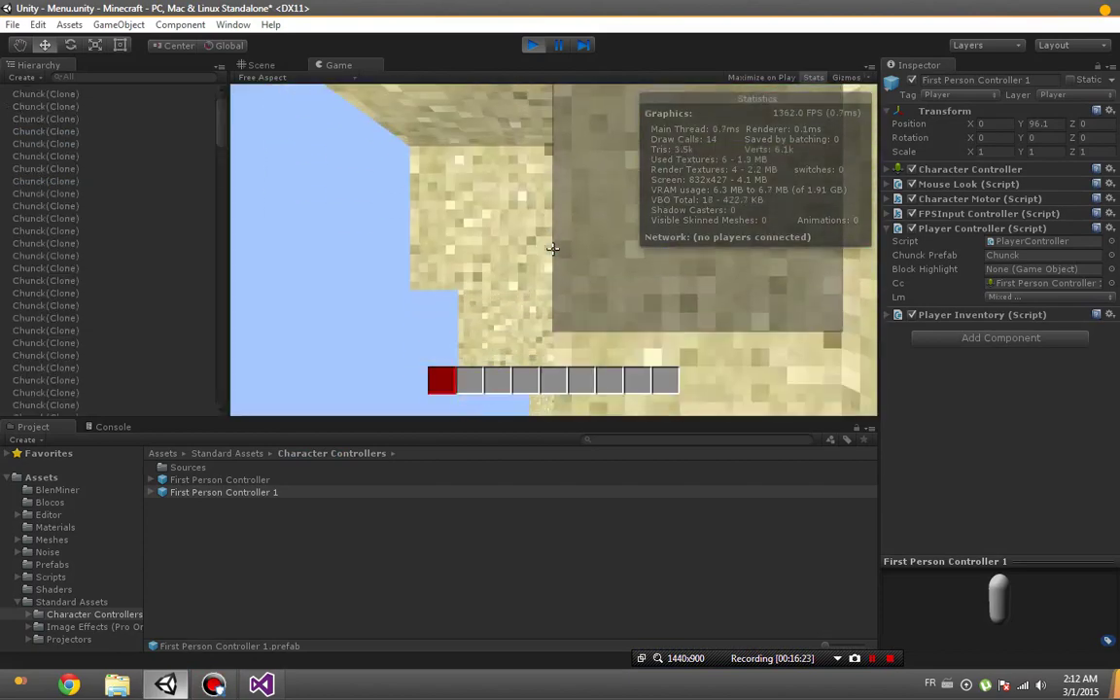
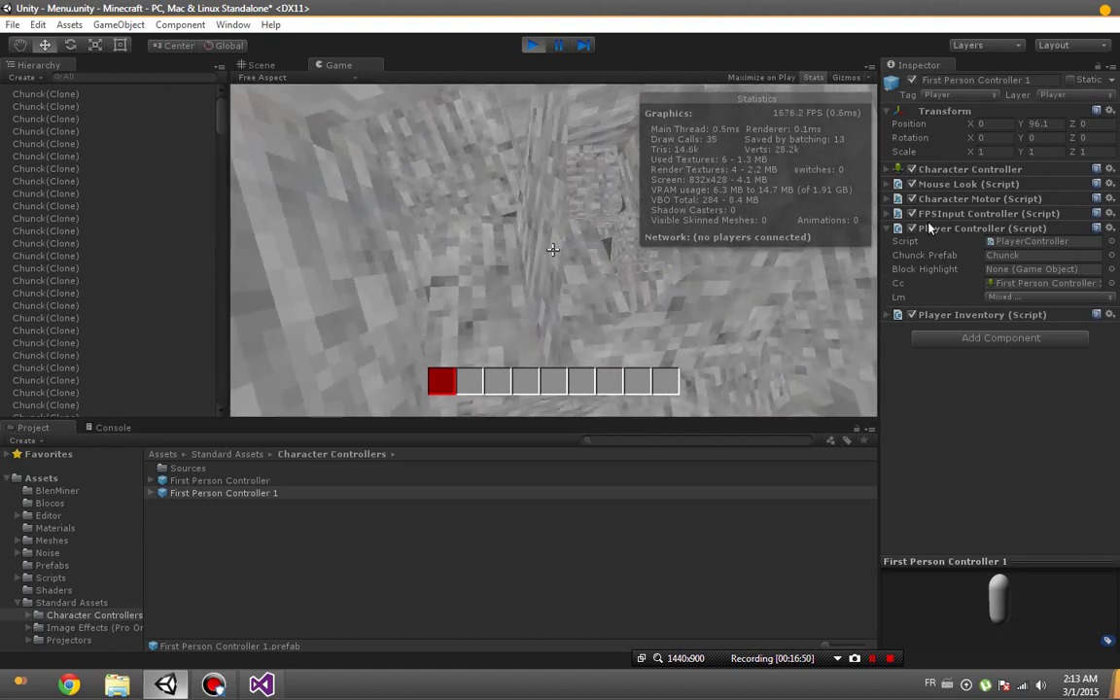
Open the Profiler, pause on the CPU spike, and expand PlayerController.Update and Chunck.RecalculateMesh.
scroll(82, 194, "down", 10)
scroll(86, 256, "down", 5)
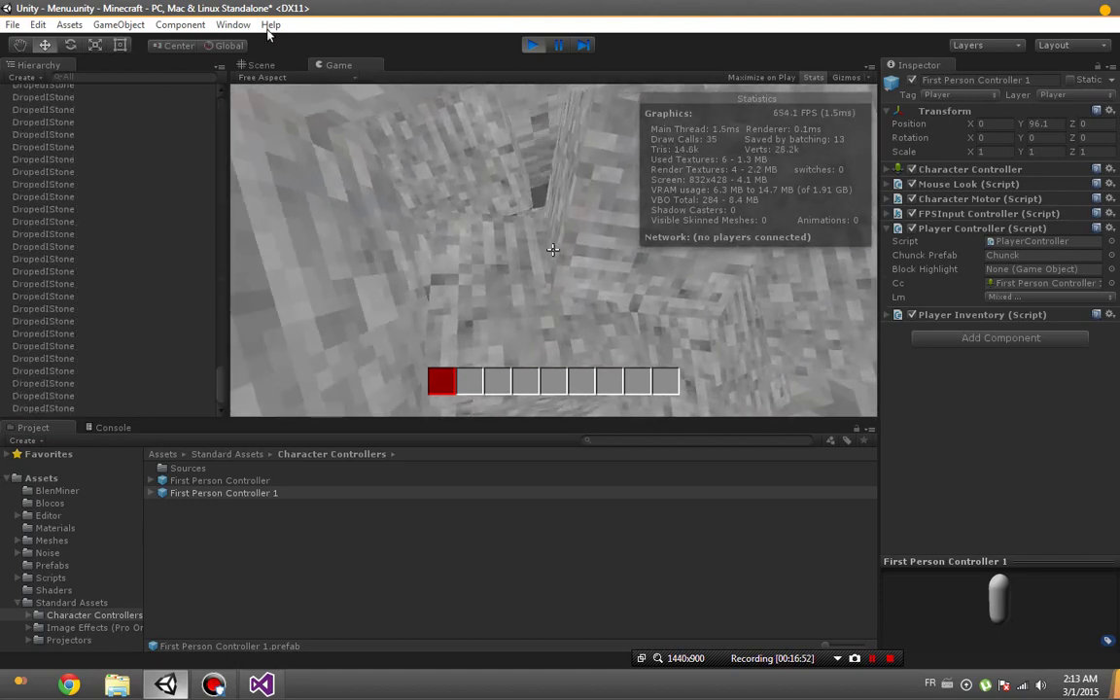
left_click(233, 24)
left_click(297, 213)
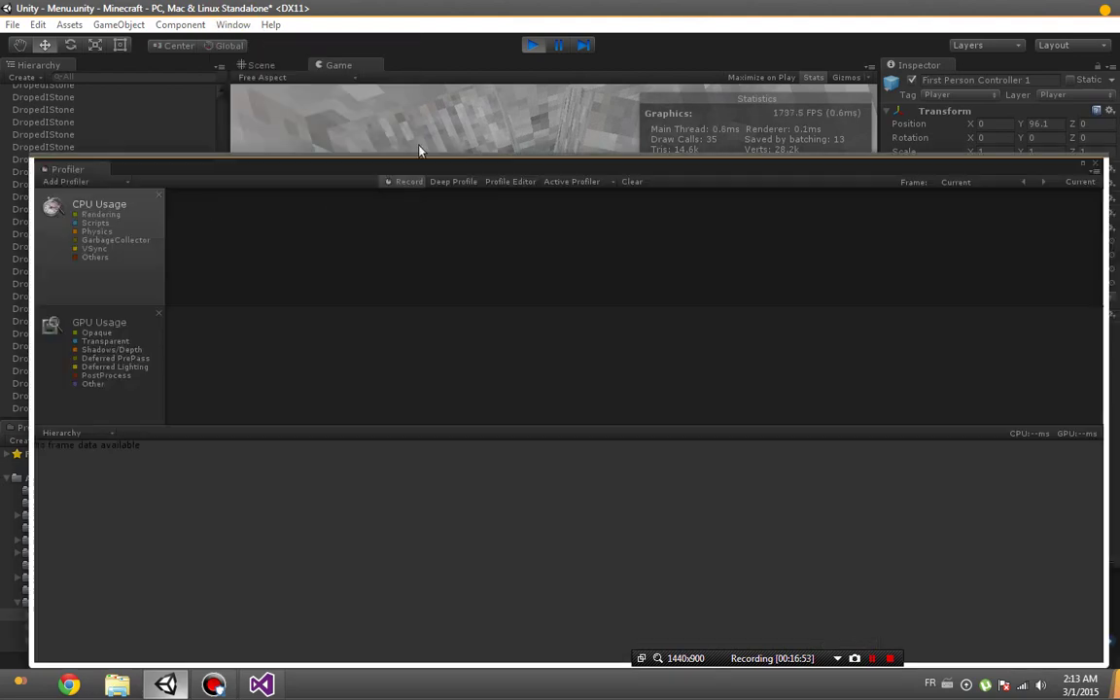
left_click_drag(492, 233, 426, 235)
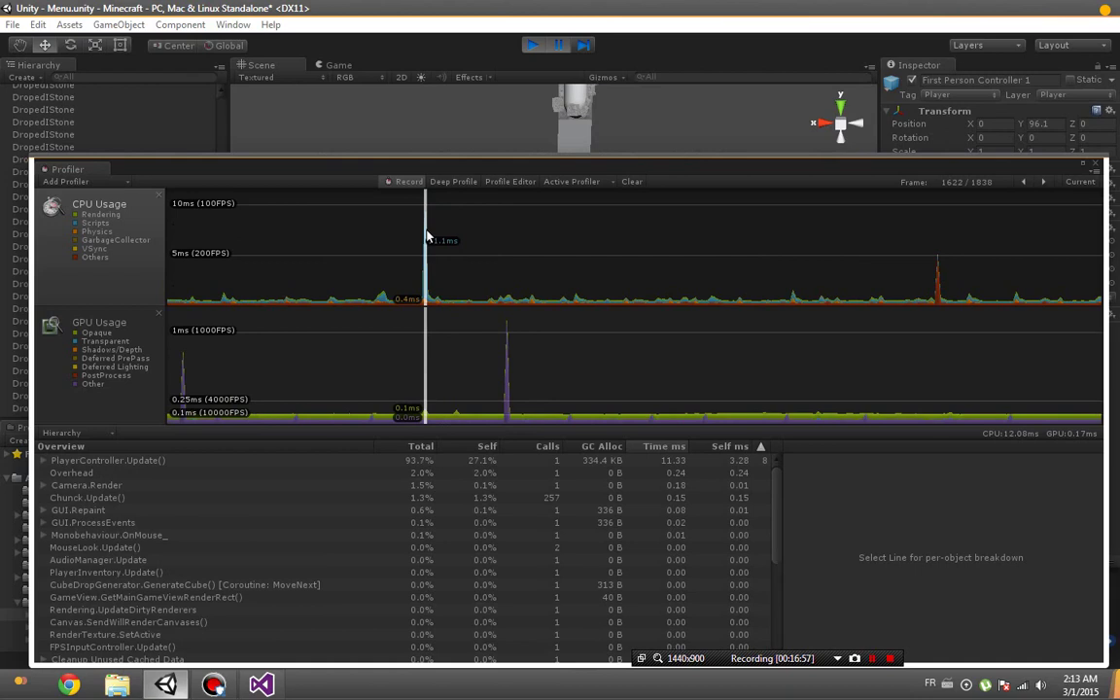
left_click(109, 462)
left_click(43, 460)
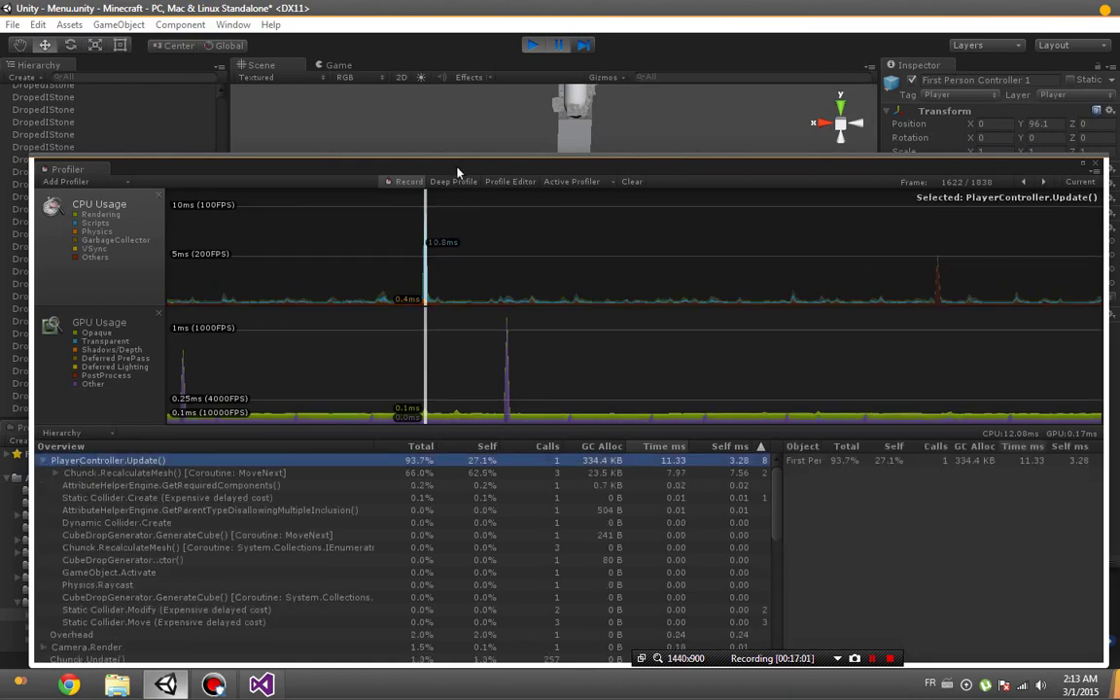
mouse_move(457, 172)
left_mouse_down()
mouse_move(453, 117)
mouse_move(467, 113)
left_mouse_up()
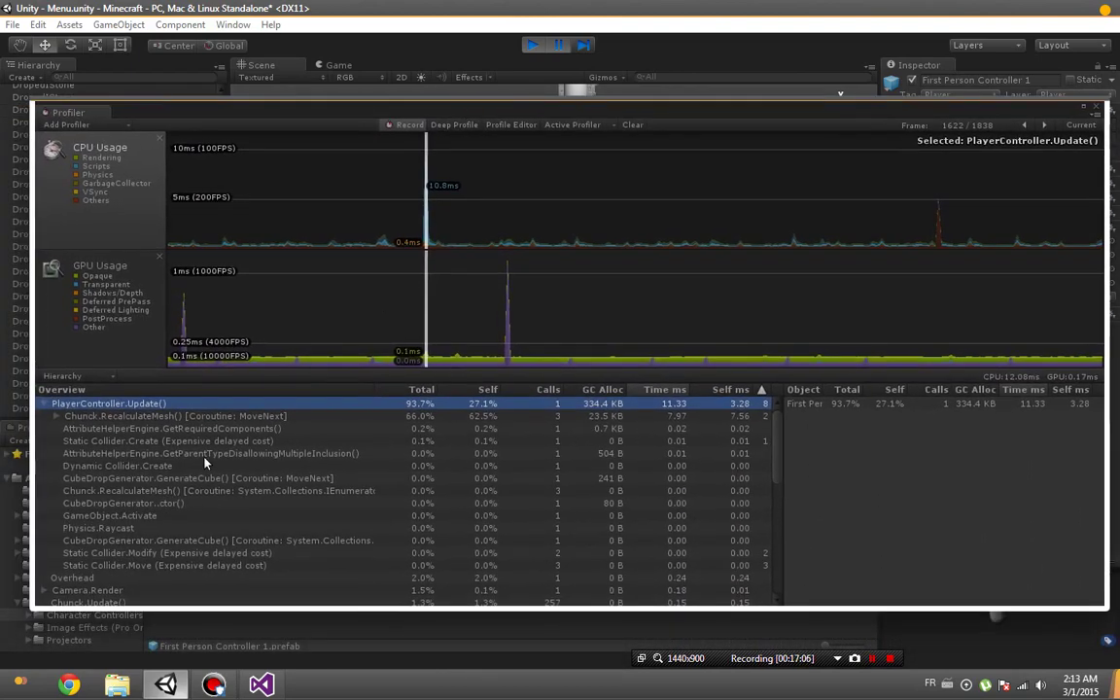
left_click(224, 417)
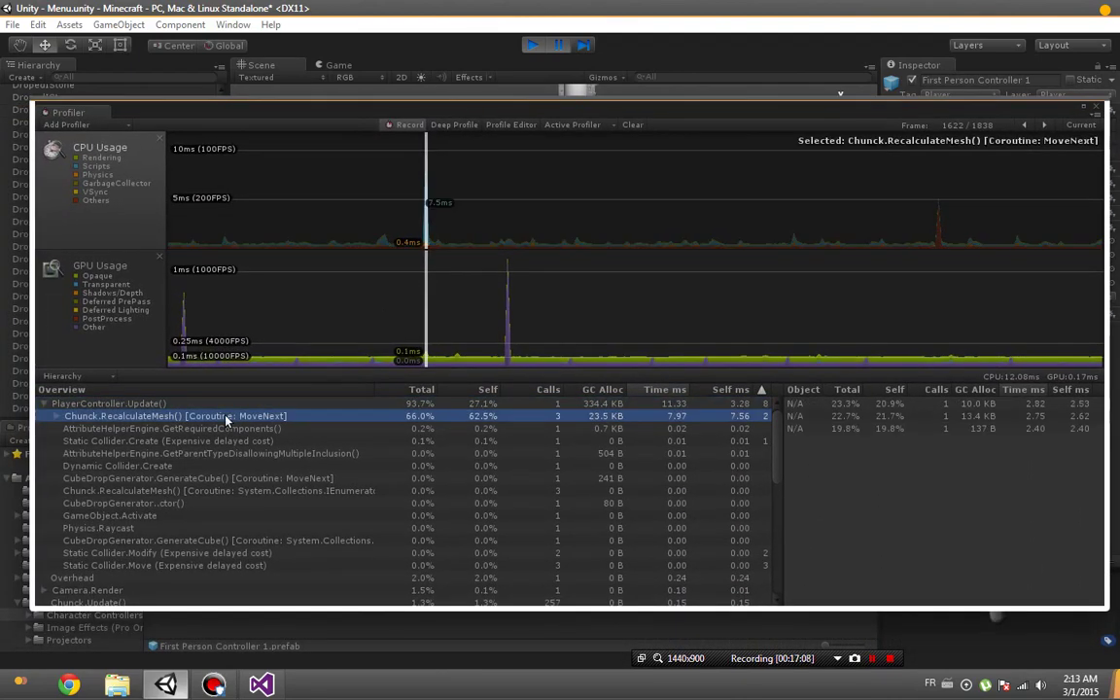
left_click(57, 417)
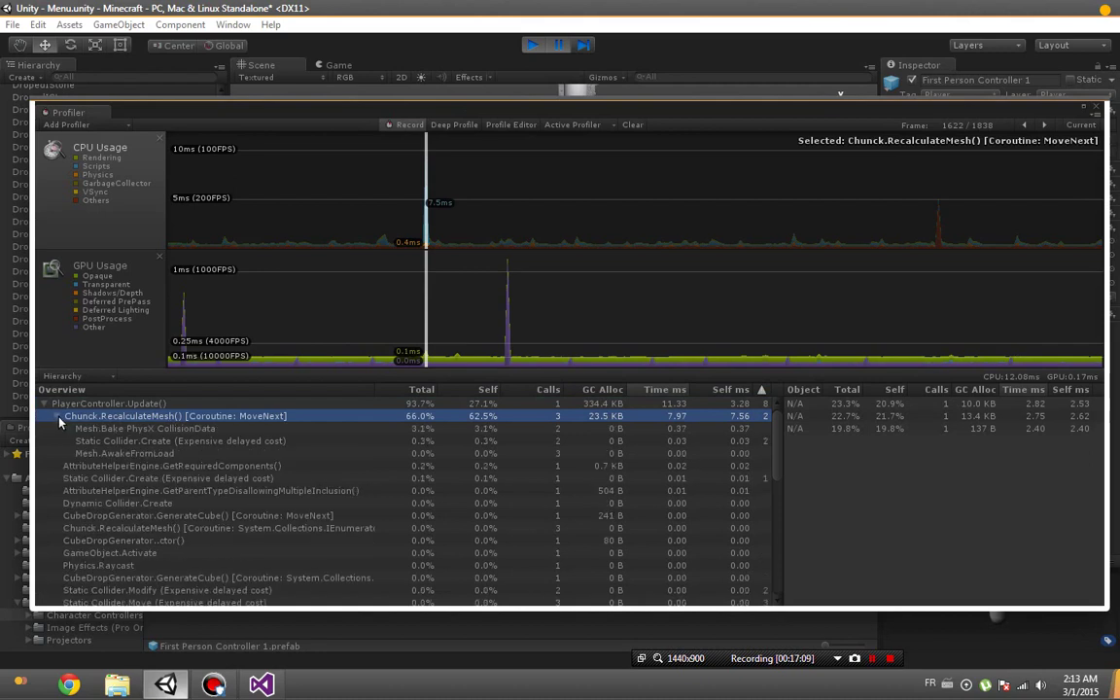
Close the Profiler and stop the running game.
left_click(1097, 109)
left_click(533, 45)
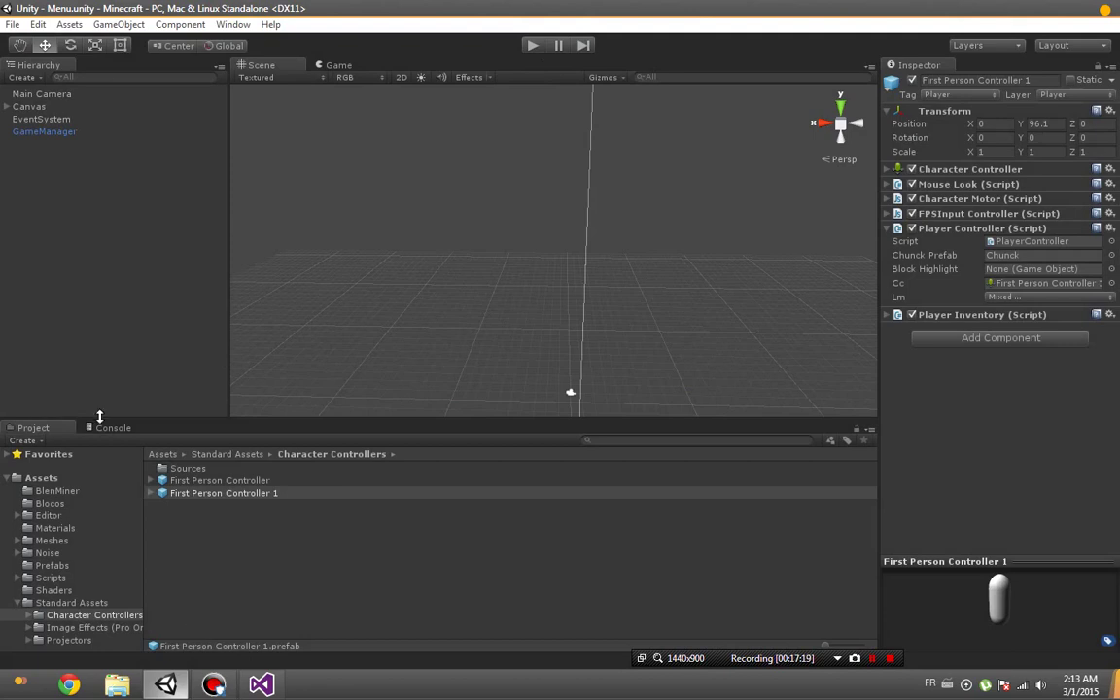
key("alt+Tab")
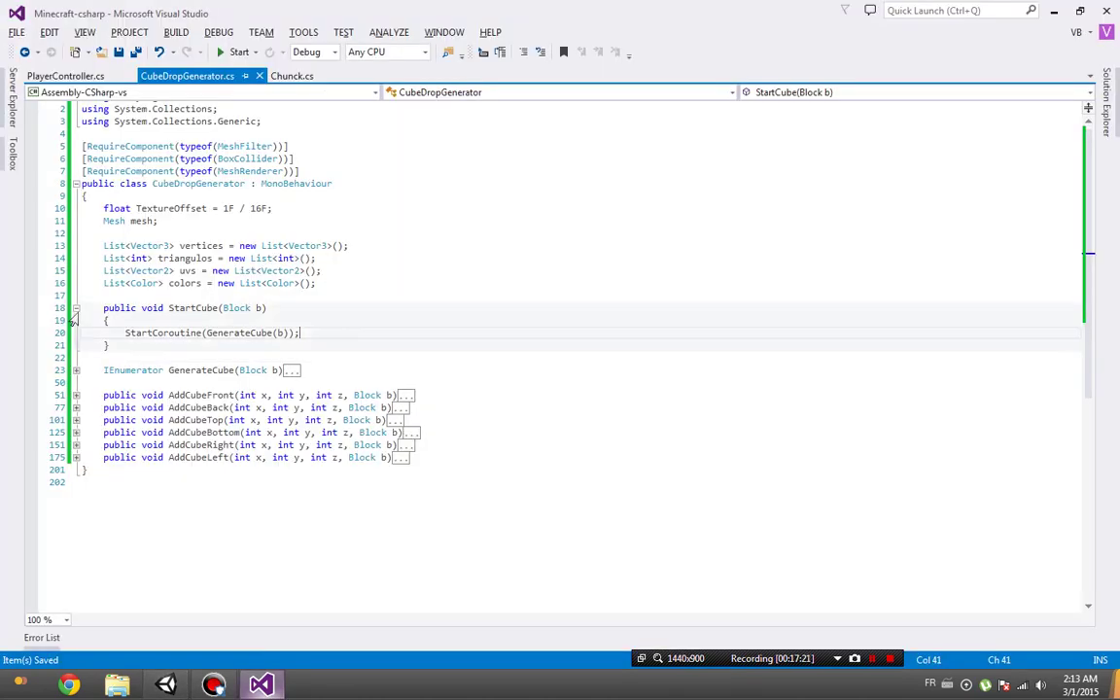
Collapse StartCube and add an empty IEnumerator CheckPlayerAround() method below GenerateCube.
left_click(76, 307)
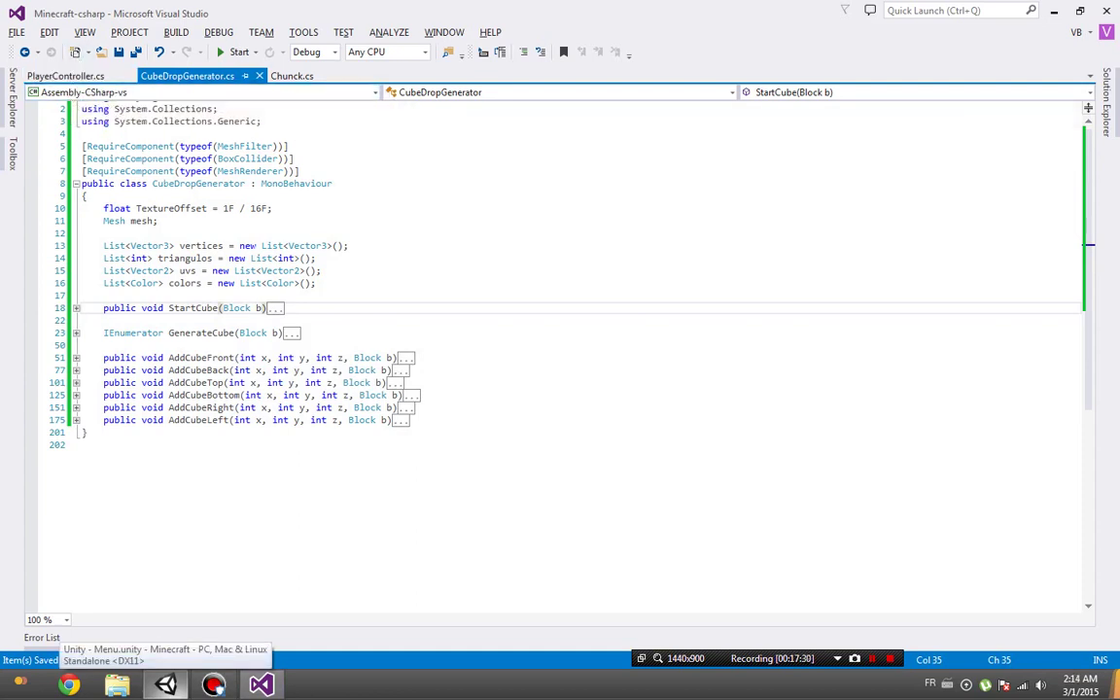
left_click(321, 283)
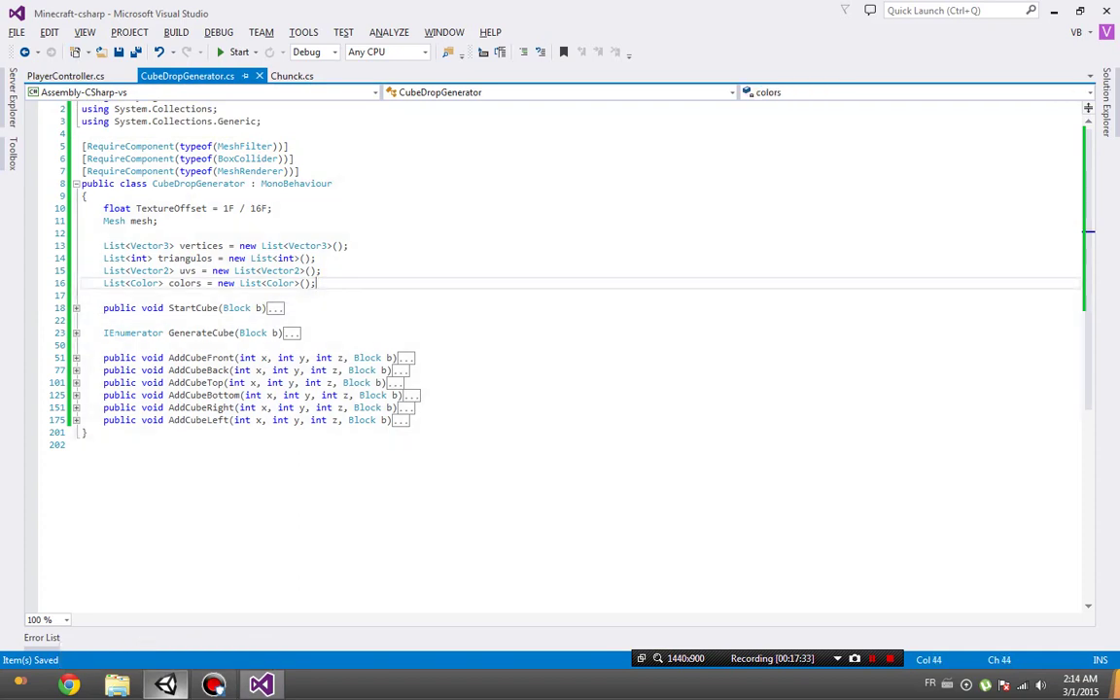
left_click(283, 332)
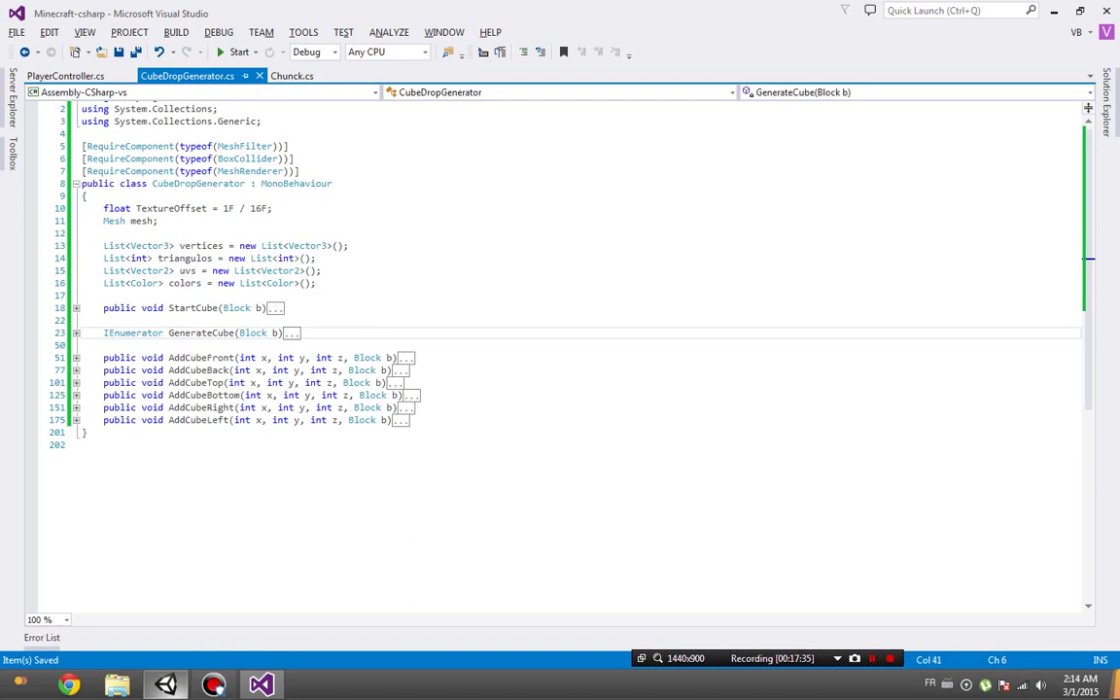
key("Return")
type("IEnumerator CheckPlayerAround()")
key("Return")
type("{")
key("Return")
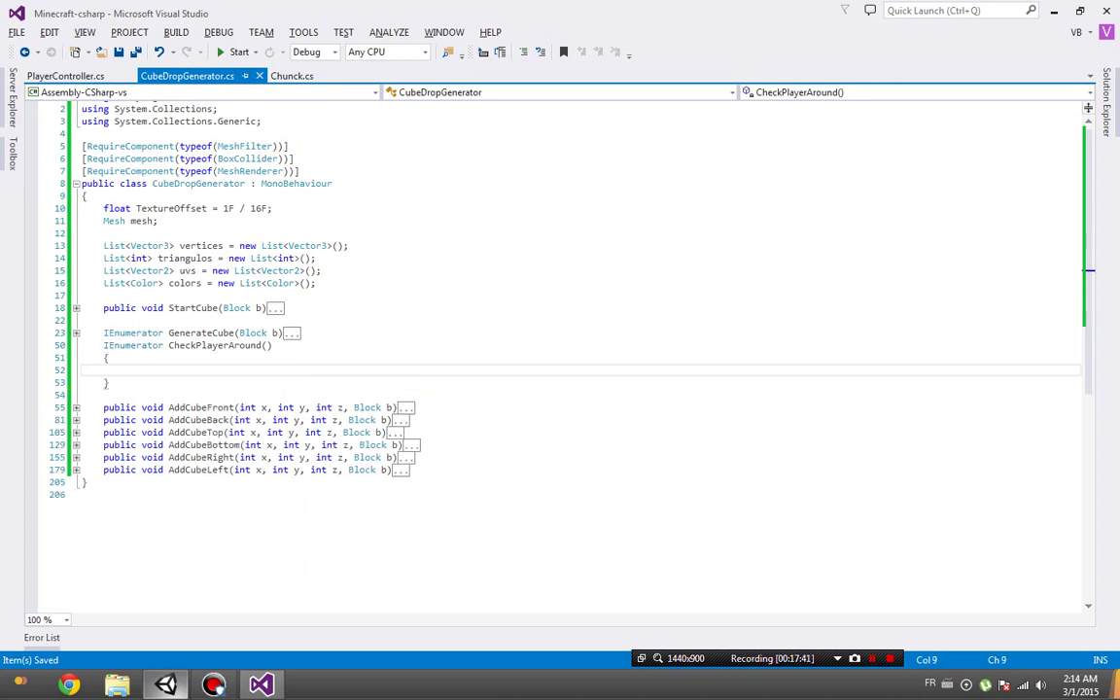
Add StartCoroutine(CheckPlayerAround()); under the GenerateCube call in StartCube and save.
left_click(276, 307)
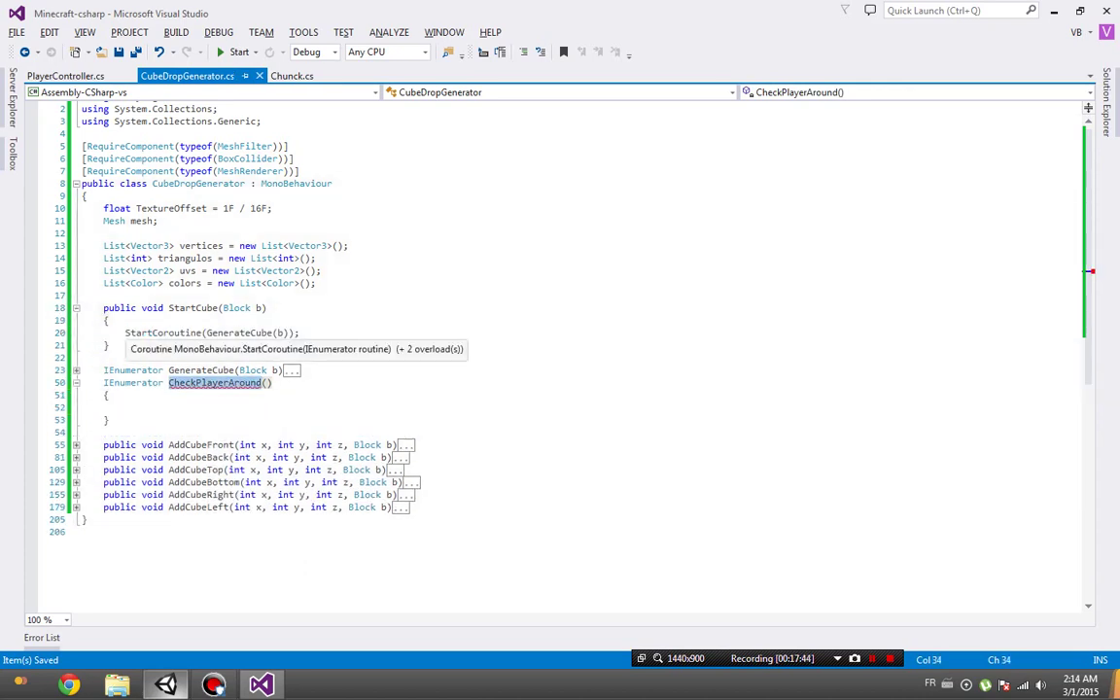
left_click(300, 332)
key("Return")
type("Sta(CheckPlayerAround()")
type("();")
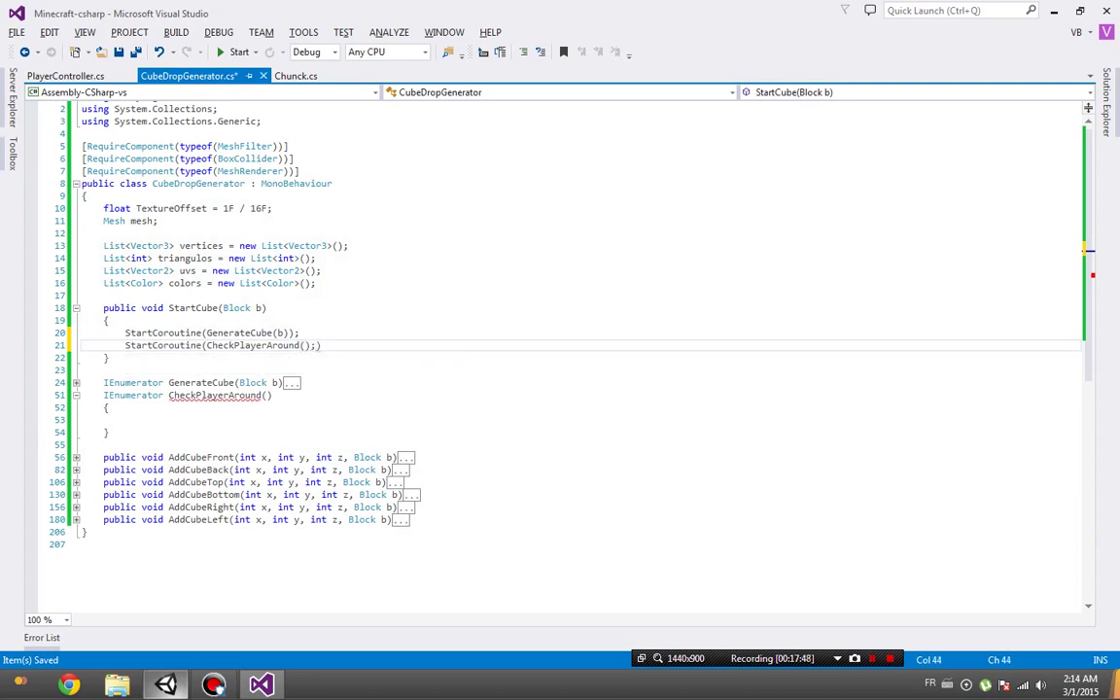
key("BackSpace")
key("Right")
type(";")
key("ctrl+s")
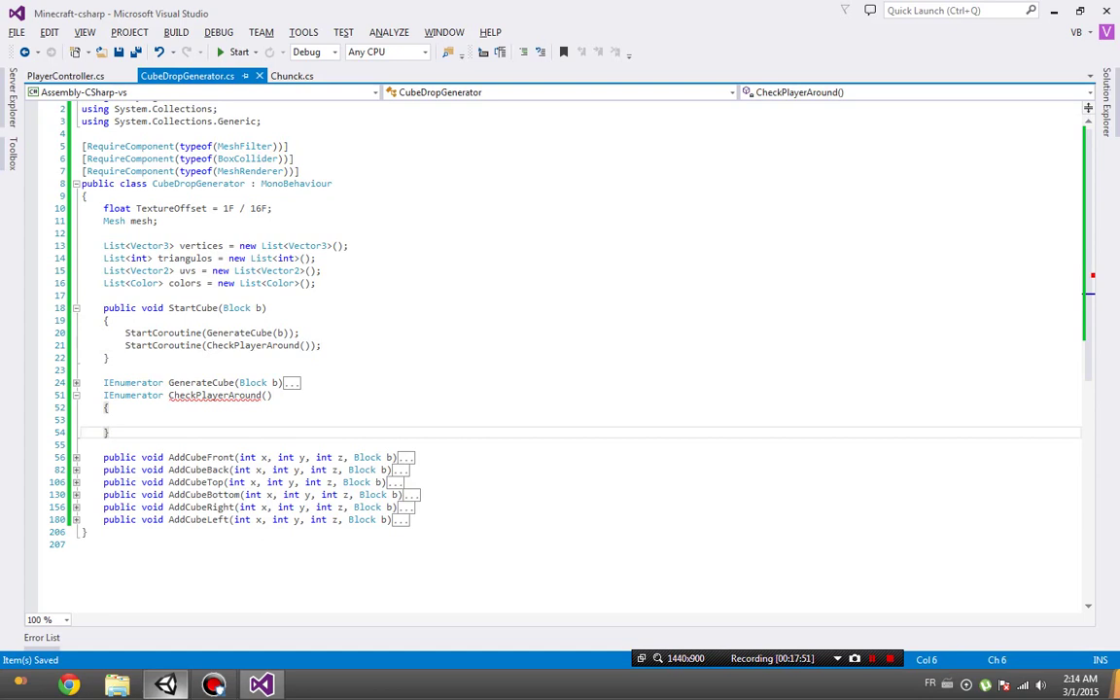
Drop a trial while(true) loop and paste the StartCoroutine(CheckPlayerAround()) restart call into CheckPlayerAround.
left_click(125, 419)
type("while ")
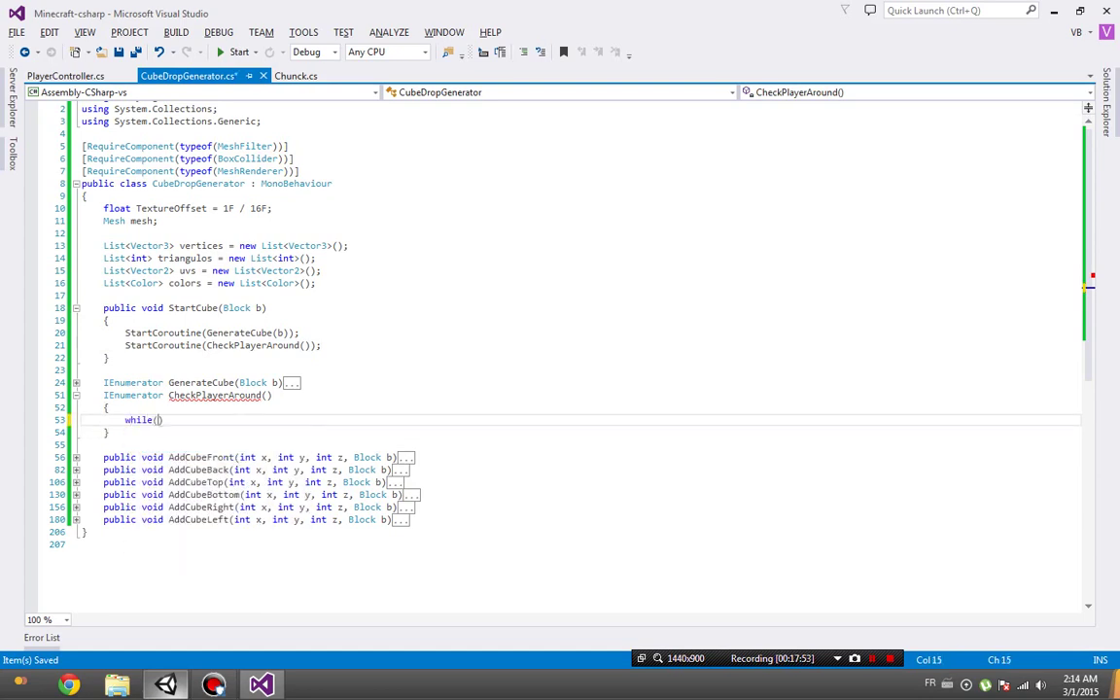
type("true)")
key("Return")
type("{")
key("Return")
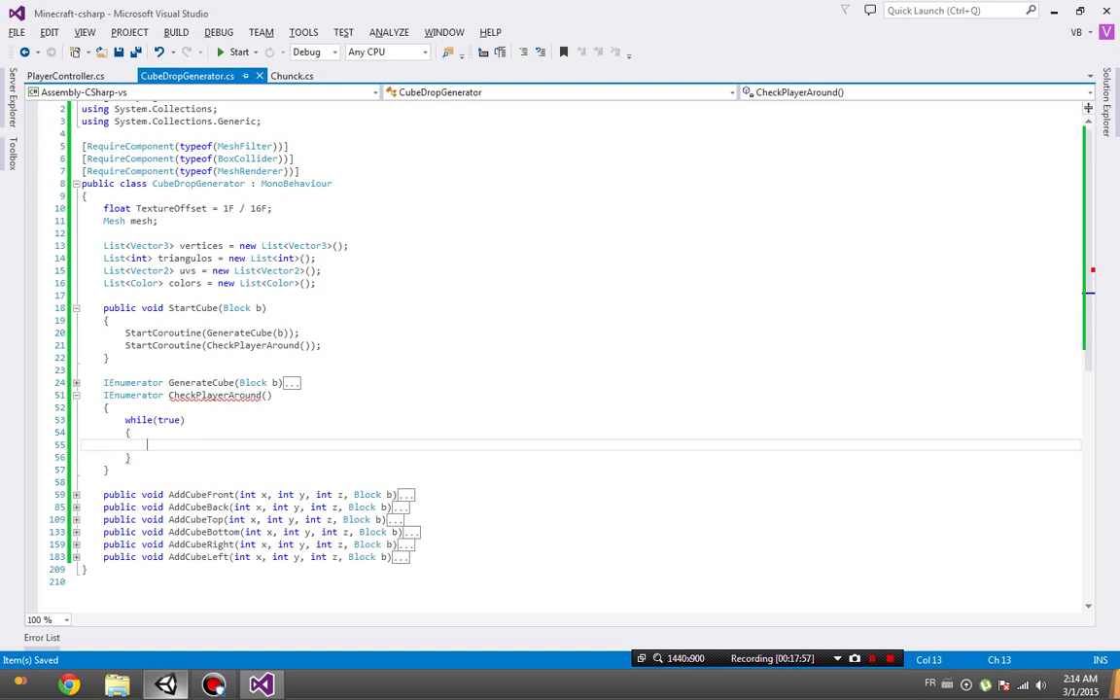
left_click_drag(131, 458, 126, 421)
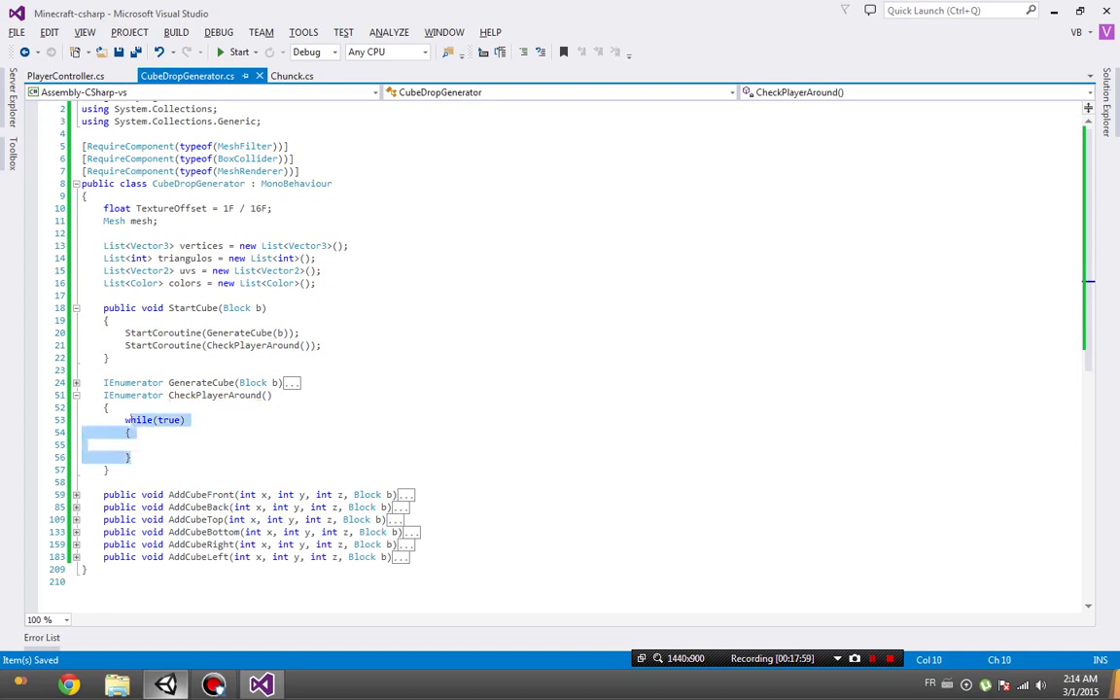
key("BackSpace")
key("Return")
key("Return")
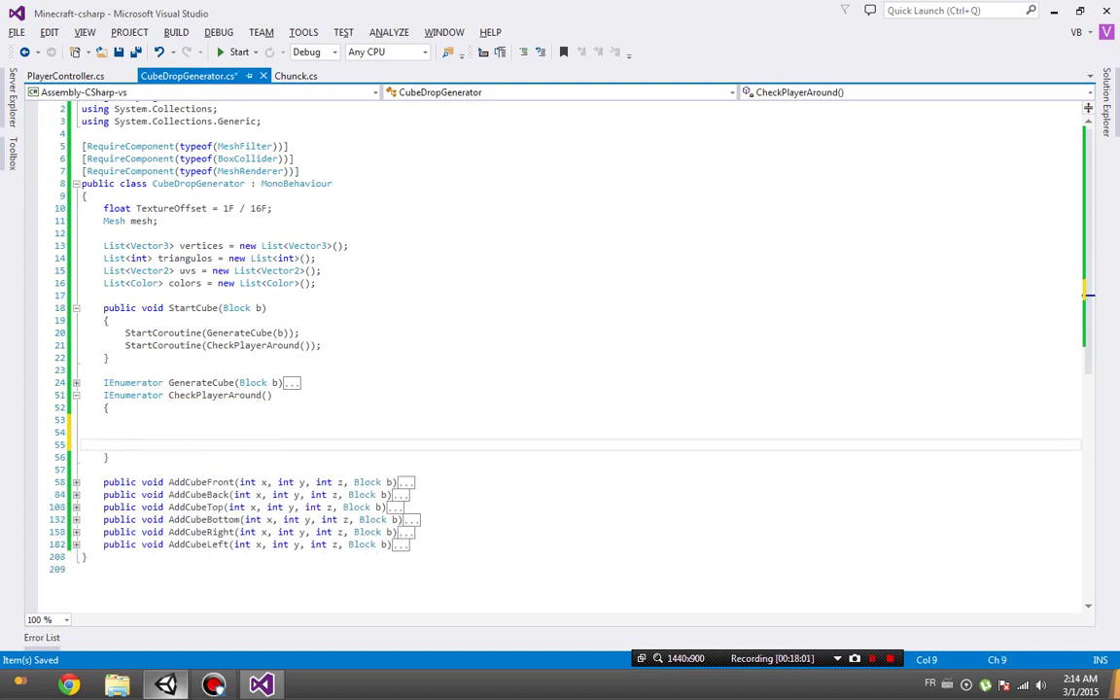
type("s")
key("BackSpace")
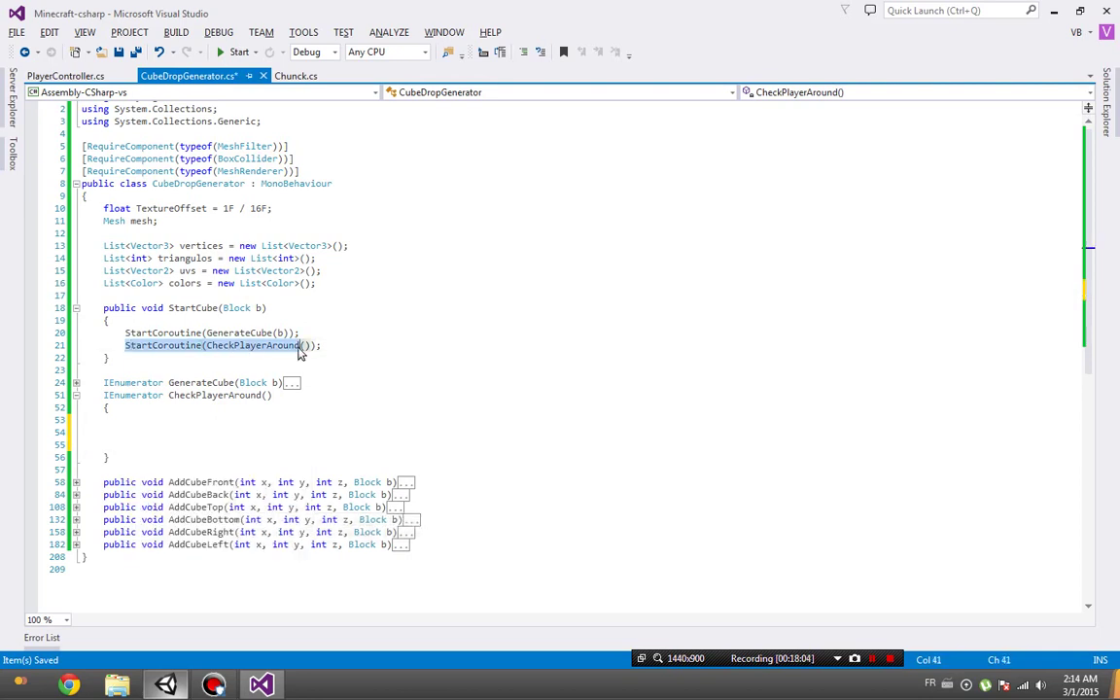
type("StartCoroutine(CheckPlayerAround());")
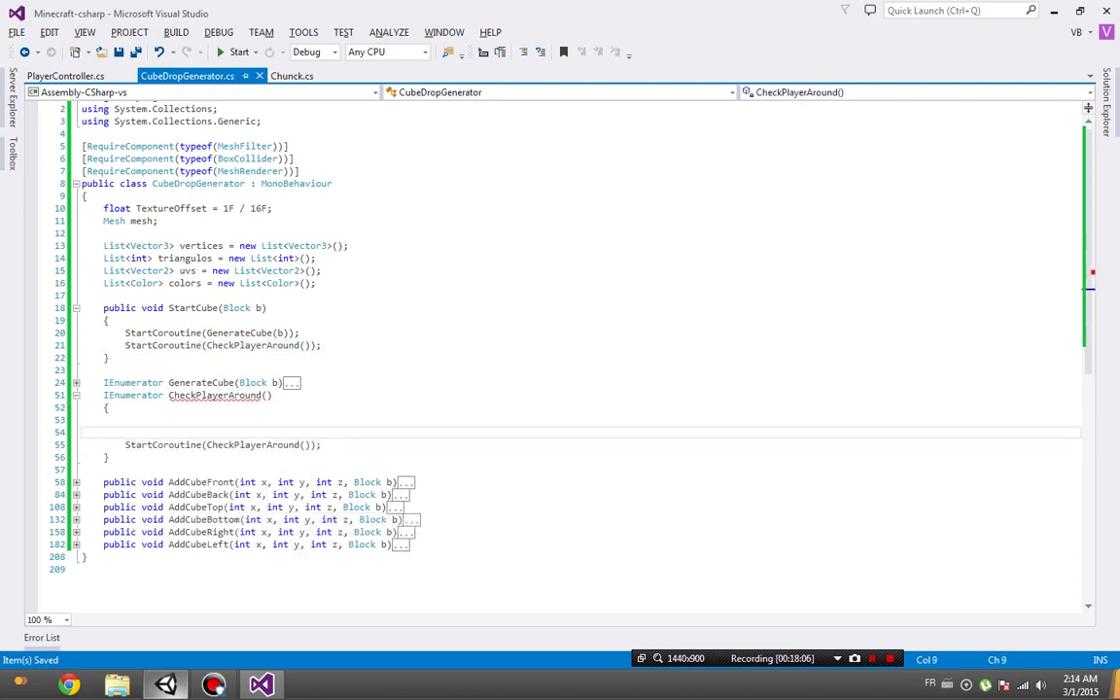
key("Return")
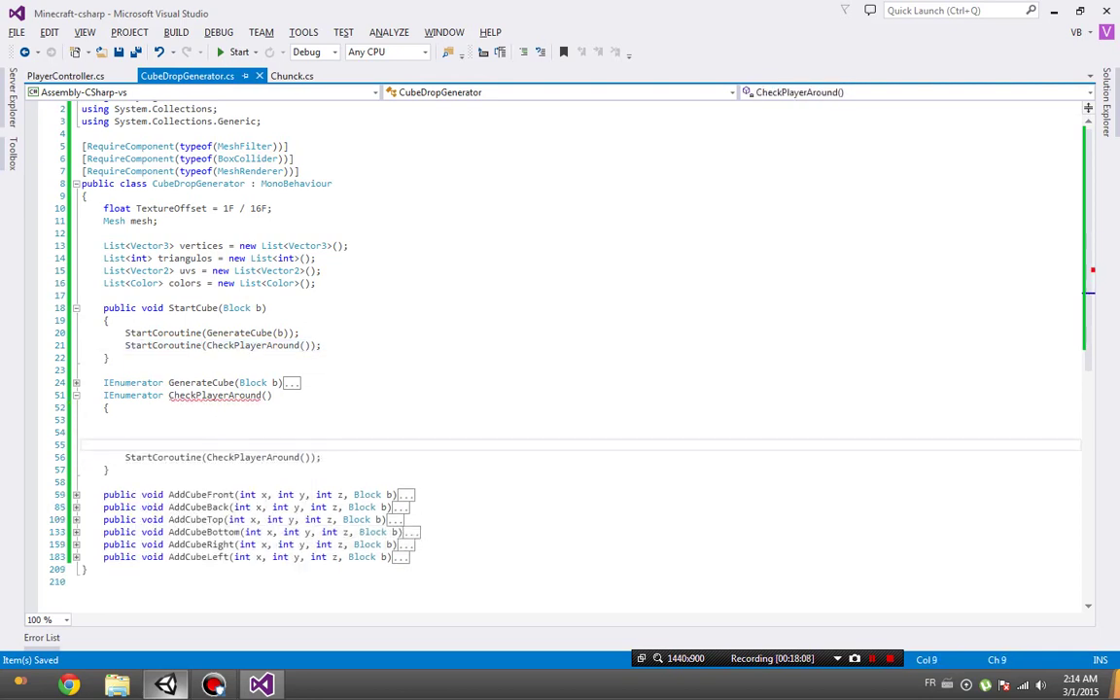
Add yield return new WaitForSeconds(0.1f); before the restart call and begin an if statement.
type("yield return new Wai")
key("Down")
key("Down")
key("Tab")
type("(0.3")
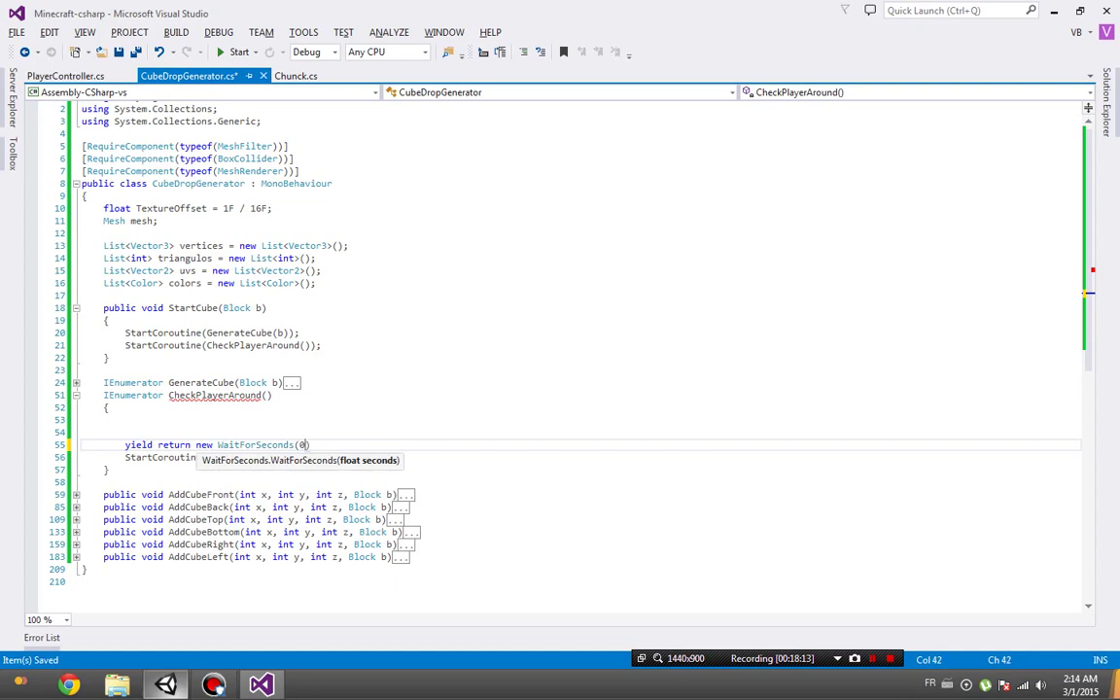
type("f);")
key("ctrl+s")
key("Left")
key("Left")
key("Left")
key("BackSpace")
type("1")
key("Up")
key("Up")
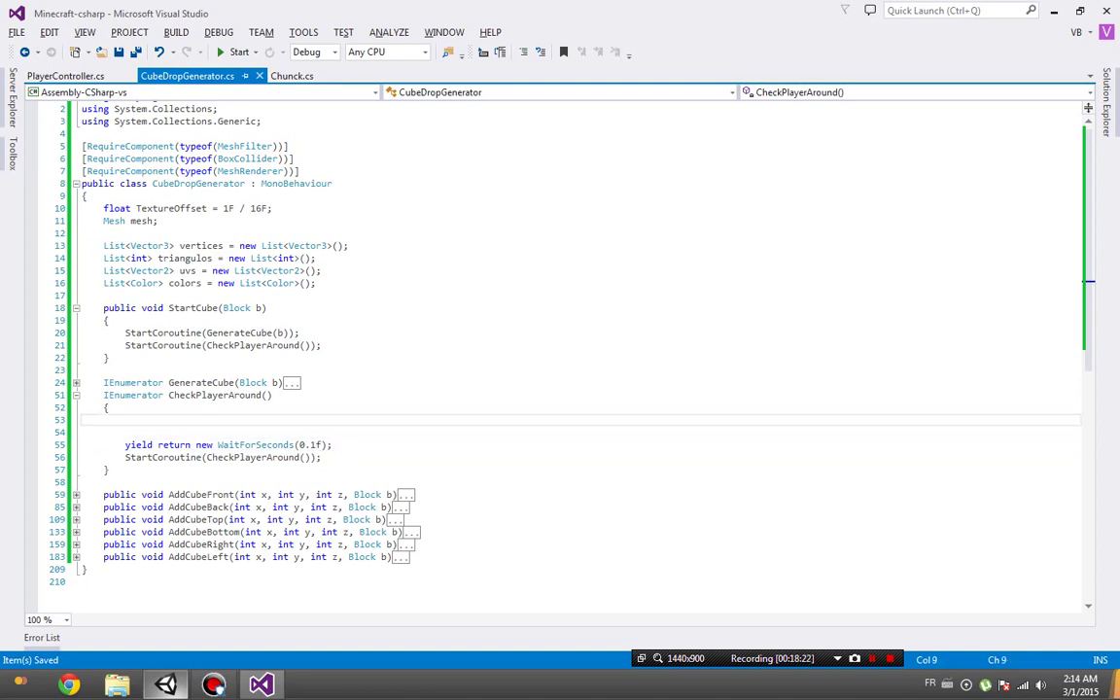
type("if(")
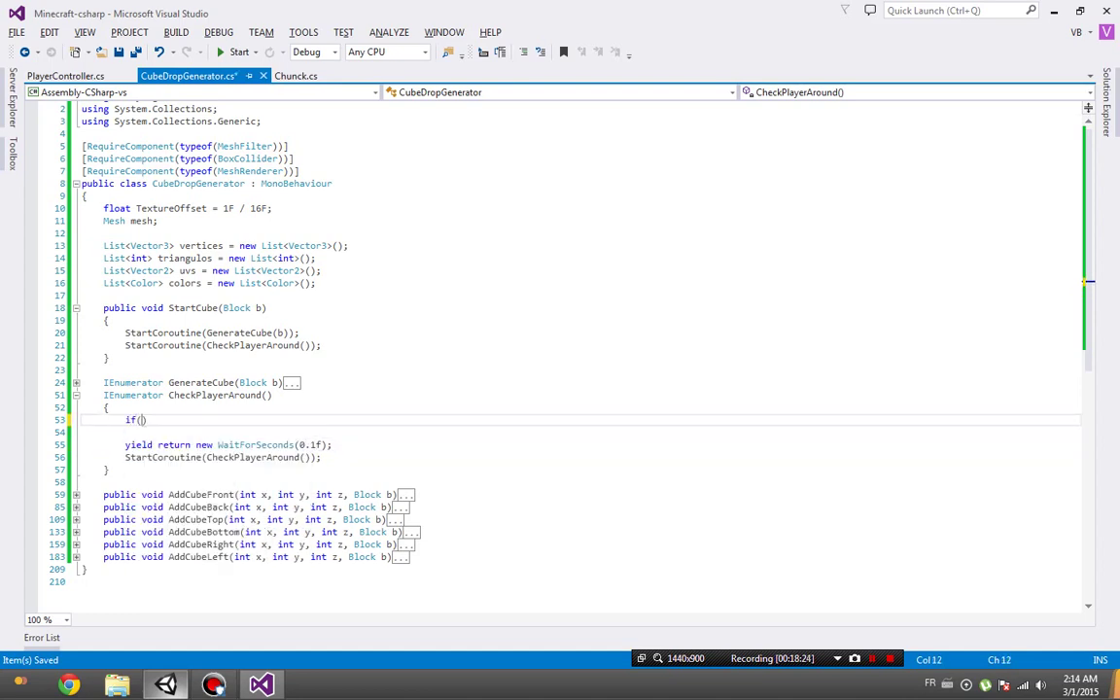
Declare a pl field, initially typed GameManager, below GenerateCube.
key("BackSpace")
key("BackSpace")
key("BackSpace")
key("BackSpace")
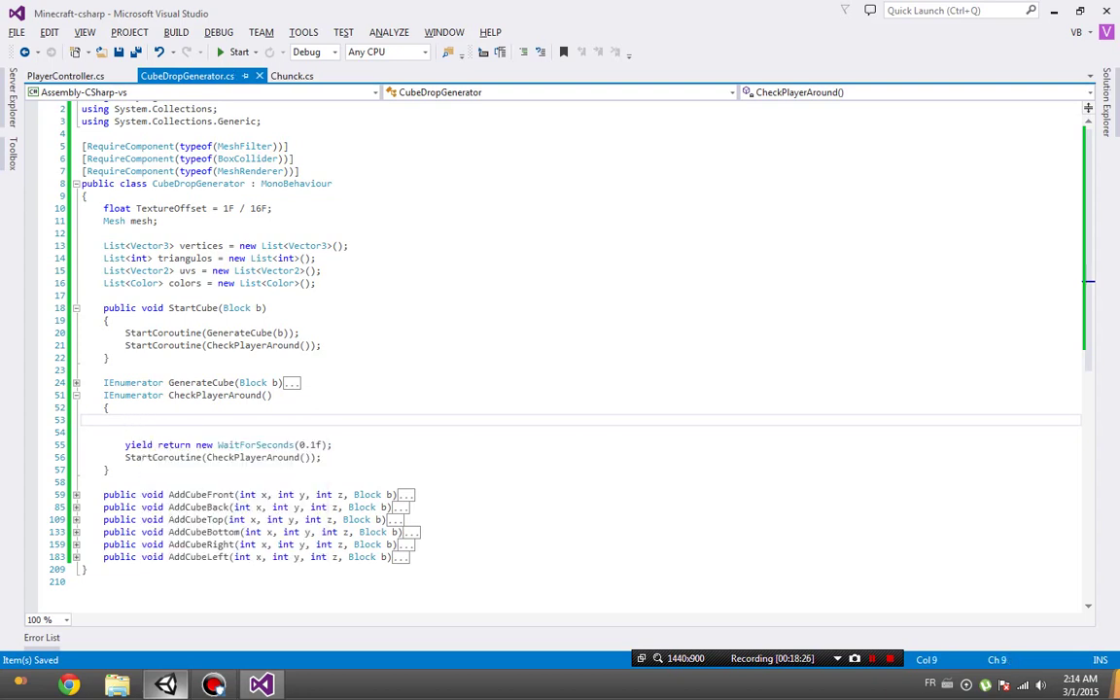
type("Ga")
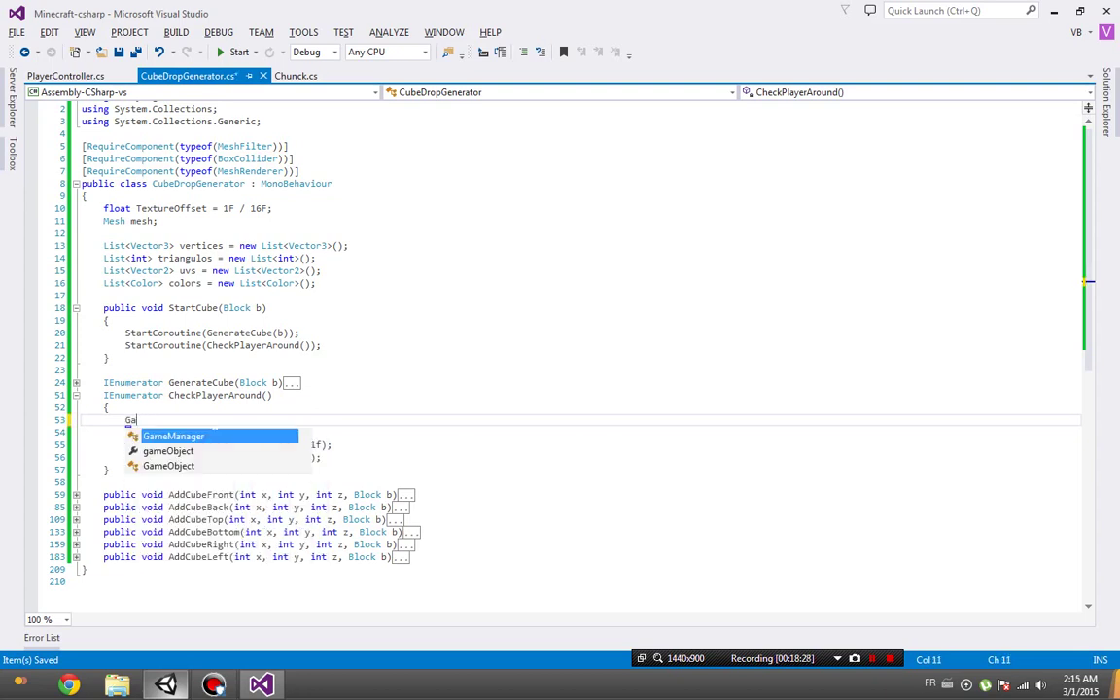
key("BackSpace")
key("BackSpace")
left_click(302, 382)
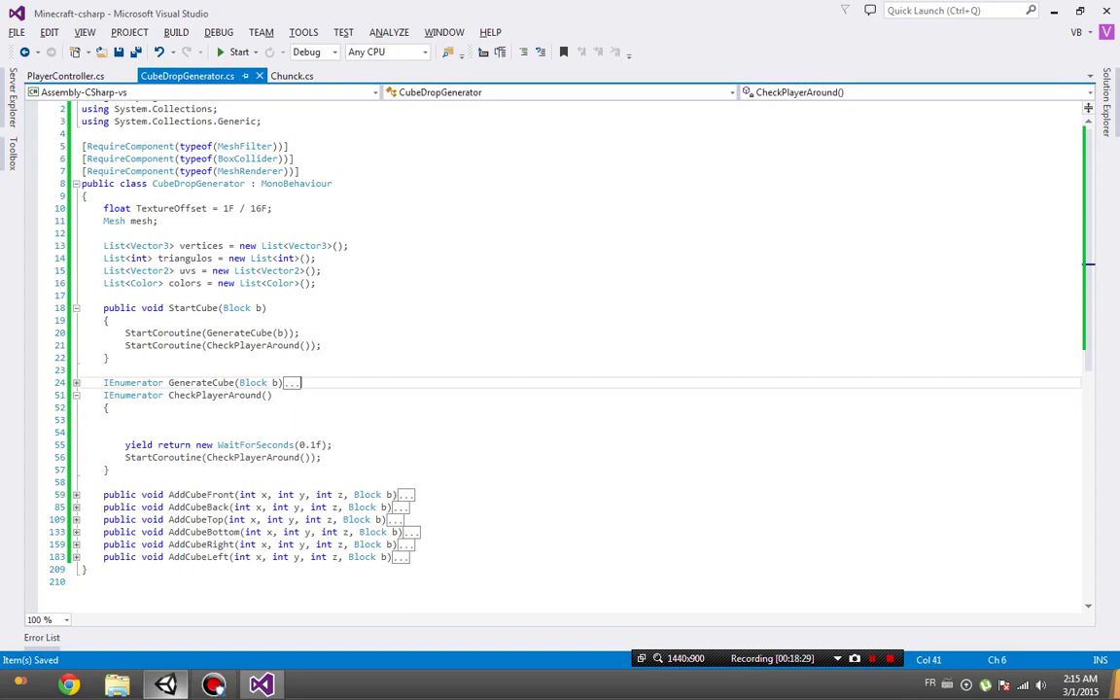
key("Return")
type("GameManager pl;")
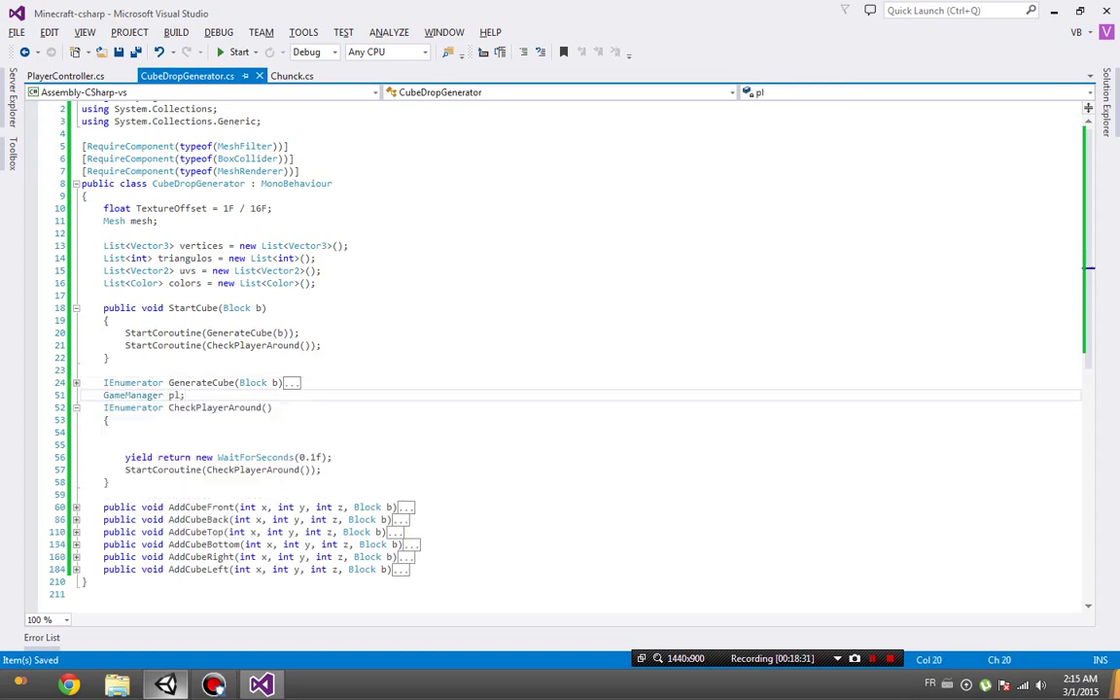
When pl is null, assign pl = GameObject.FindGameObjectWithTag("Player"); and save.
left_click(126, 432)
type("if(pl =")
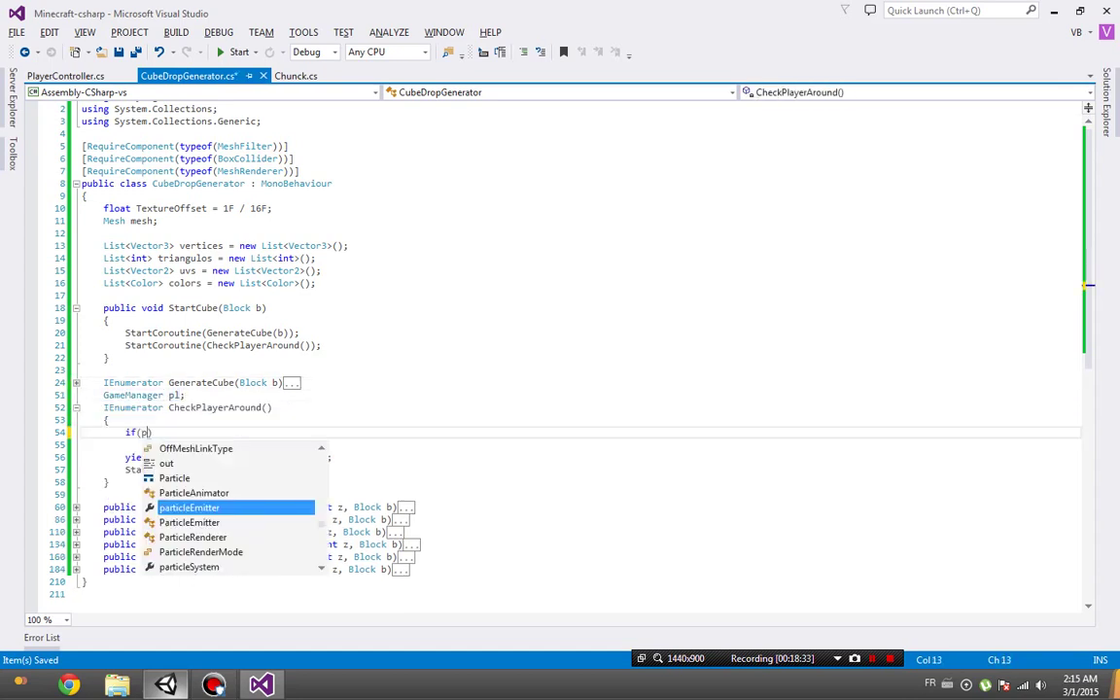
type("= null)")
key("Return")
type("pl = GameManager.find")
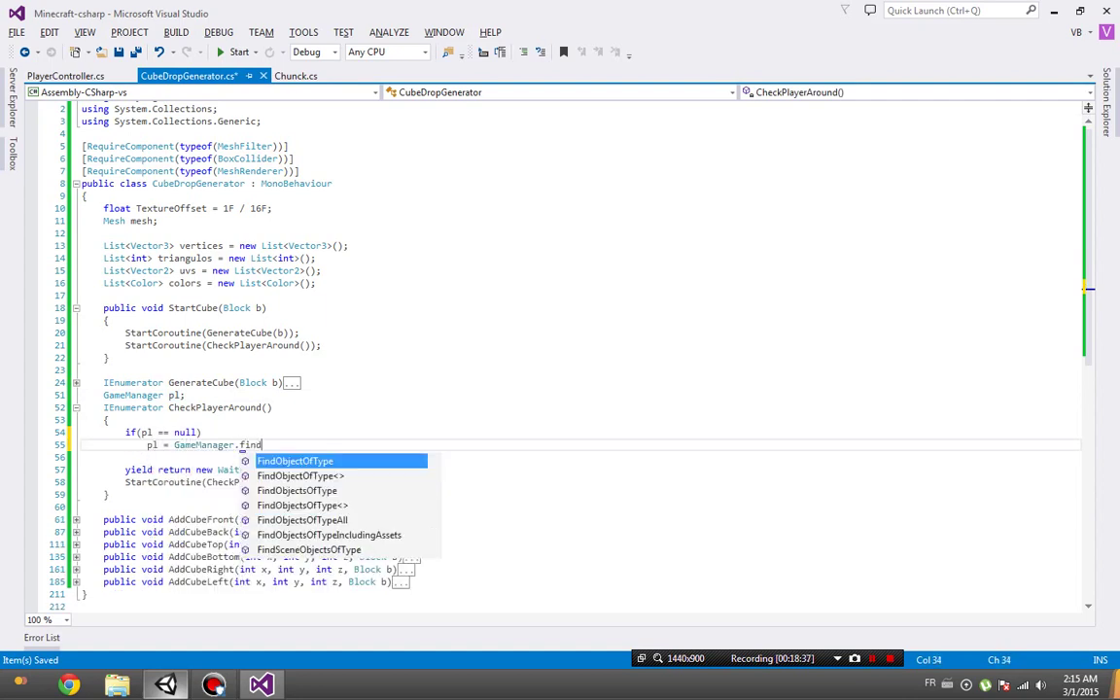
key("BackSpace")
key("BackSpace")
key("BackSpace")
key("BackSpace")
key("BackSpace")
key("BackSpace")
key("BackSpace")
key("BackSpace")
type("Object")
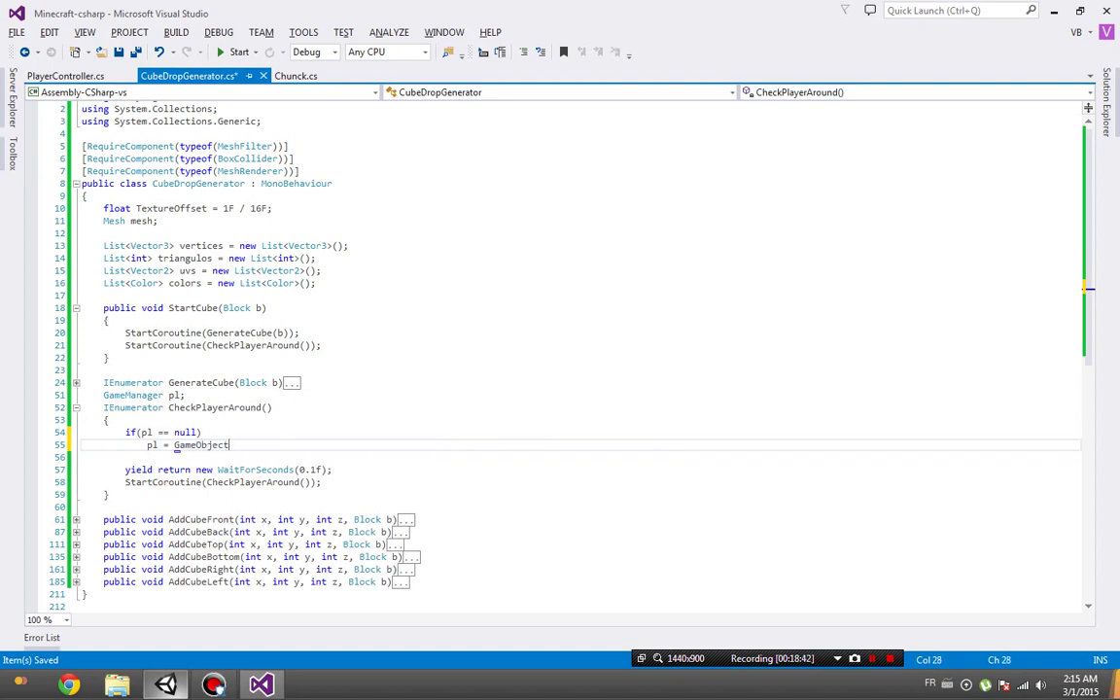
type(".Fin")
key("Down")
key("Tab")
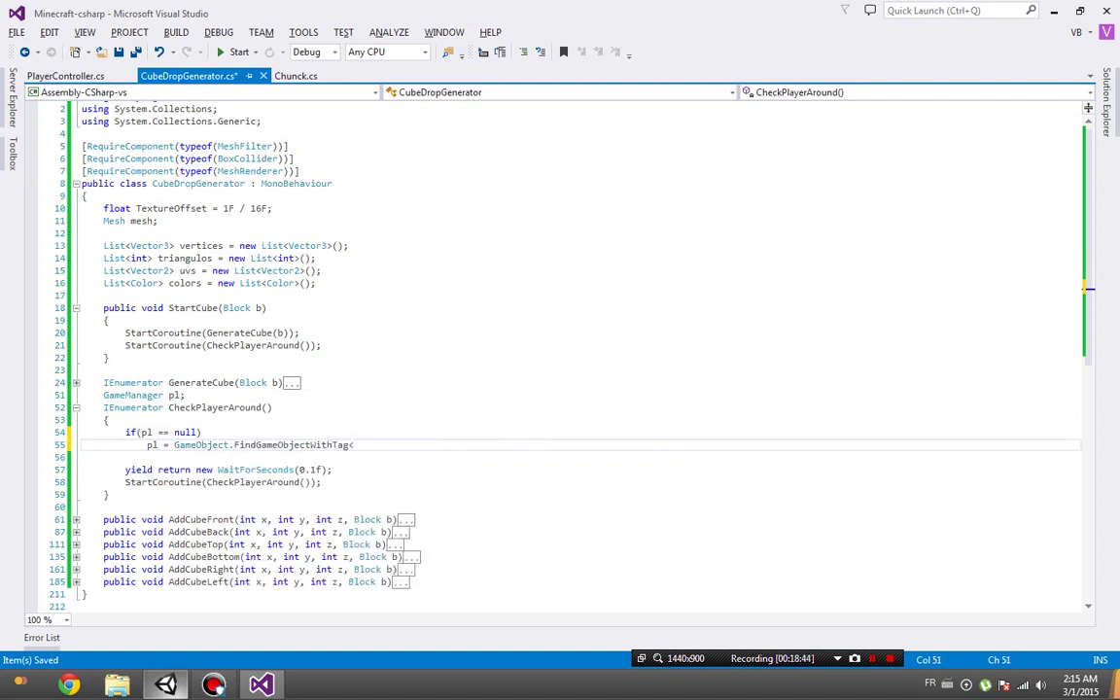
type("\"")
key("BackSpace")
type("(\"Pla")
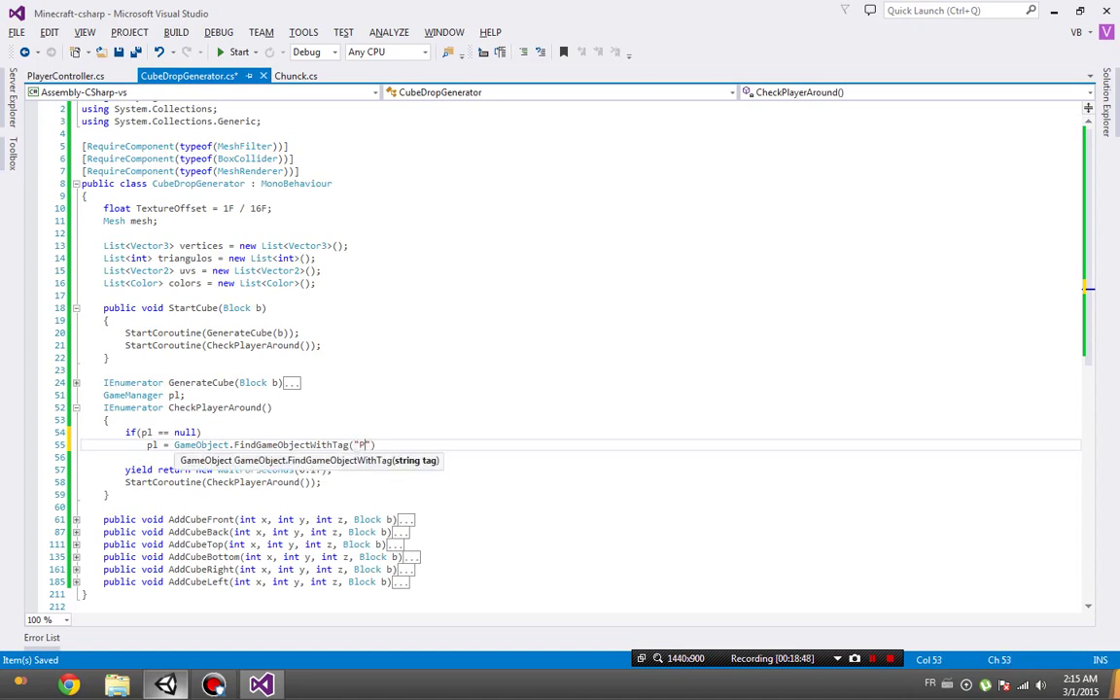
type("yer")
type("\");")
key("ctrl+s")
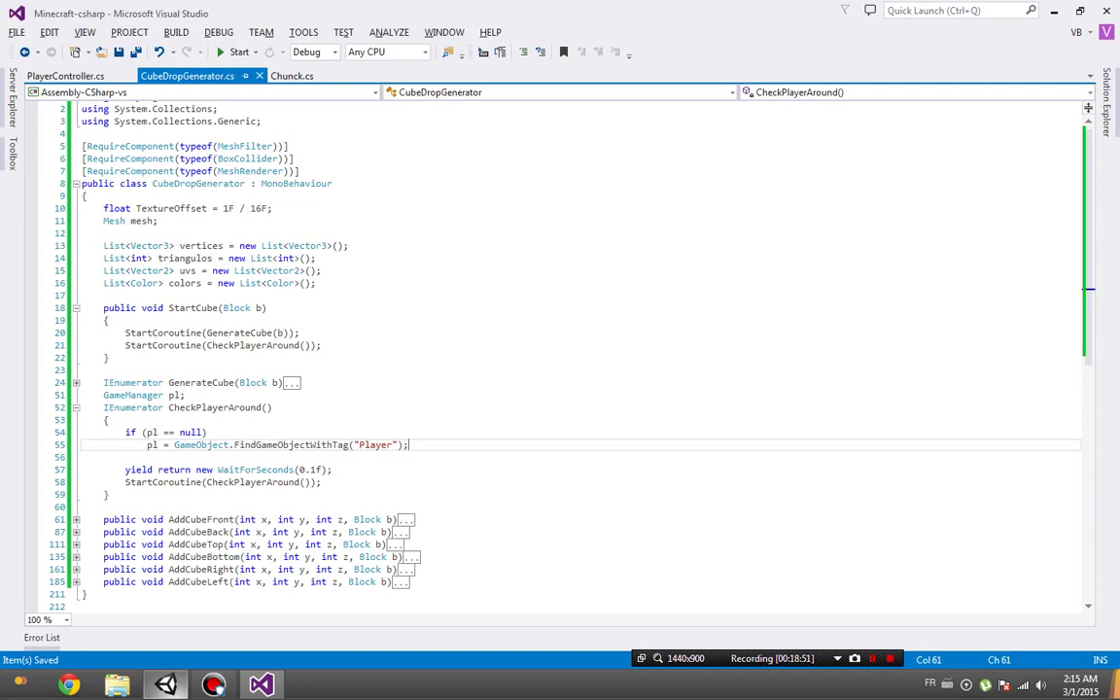
Change the pl field's type from GameManager to GameObject.
key("Return")
key("Return")
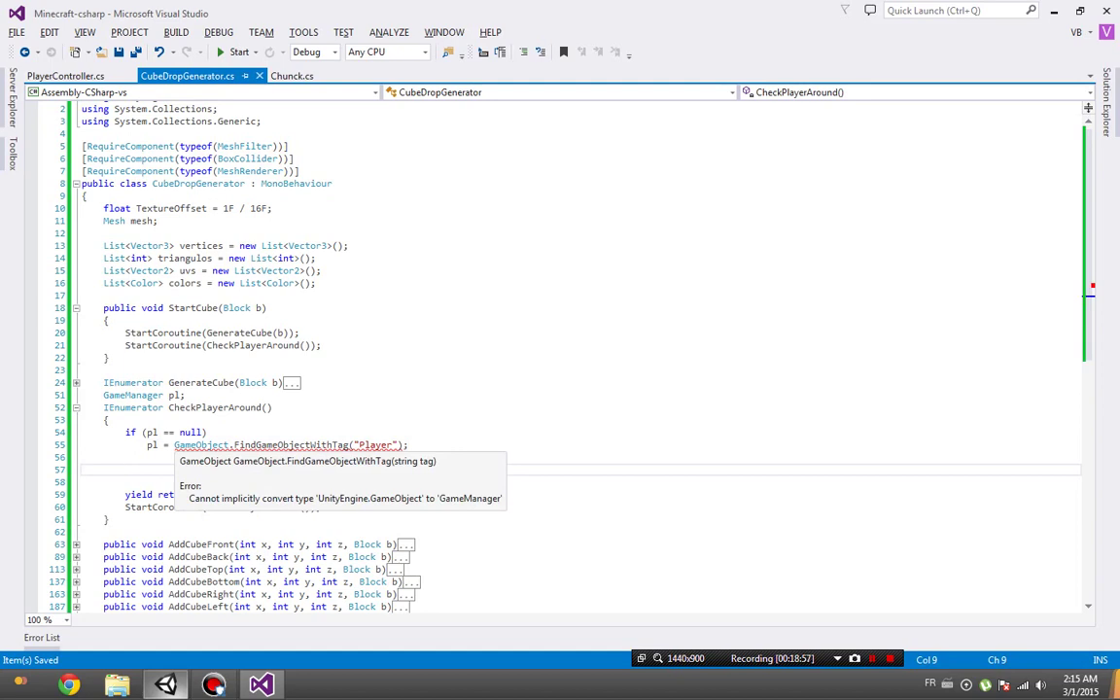
double_click(201, 444)
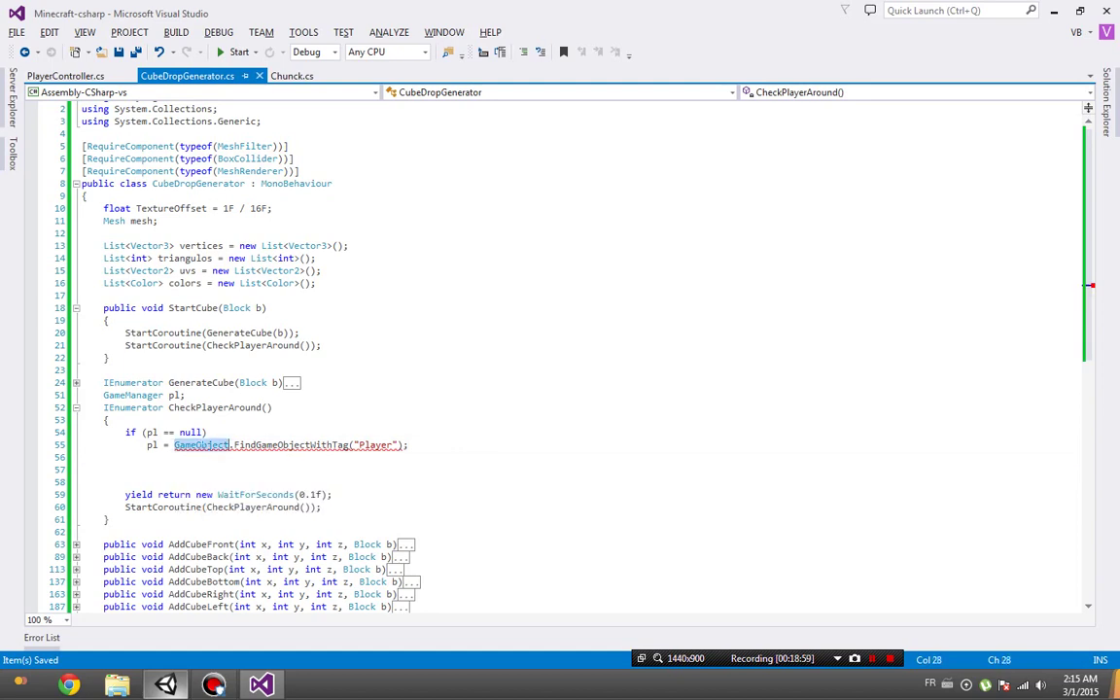
key("ctrl+c")
double_click(132, 395)
key("ctrl+v")
left_click(124, 470)
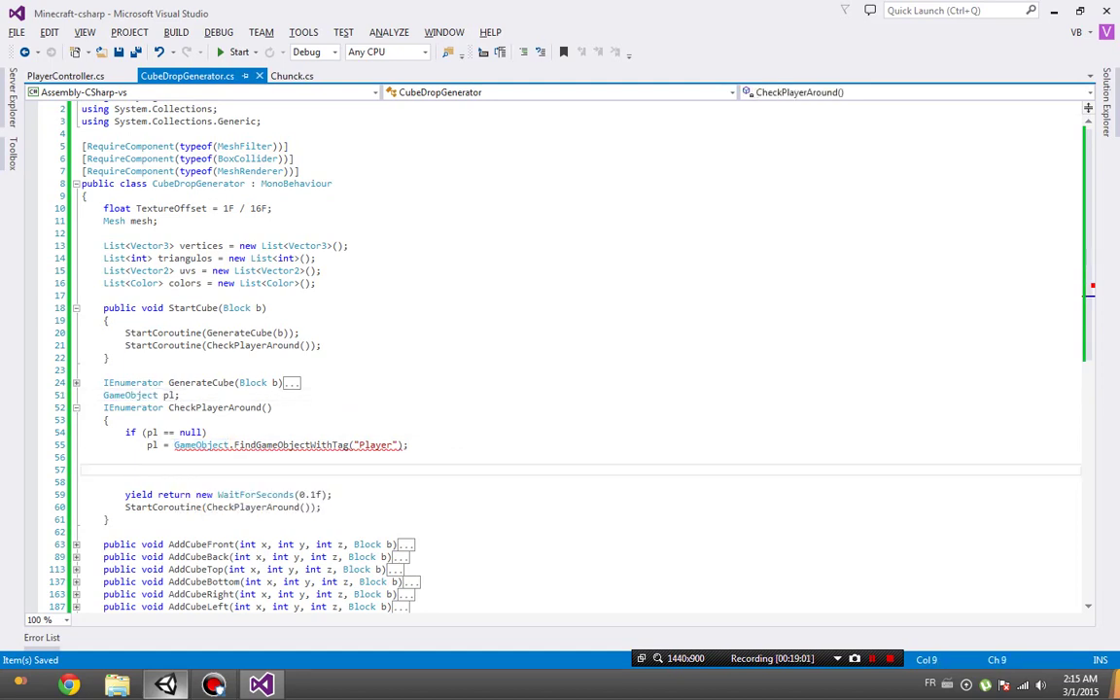
Write the condition if(Vector3.Distance(this.transform, pl.transform.position) < 0.3f) and save.
type("if(Vector3.di")
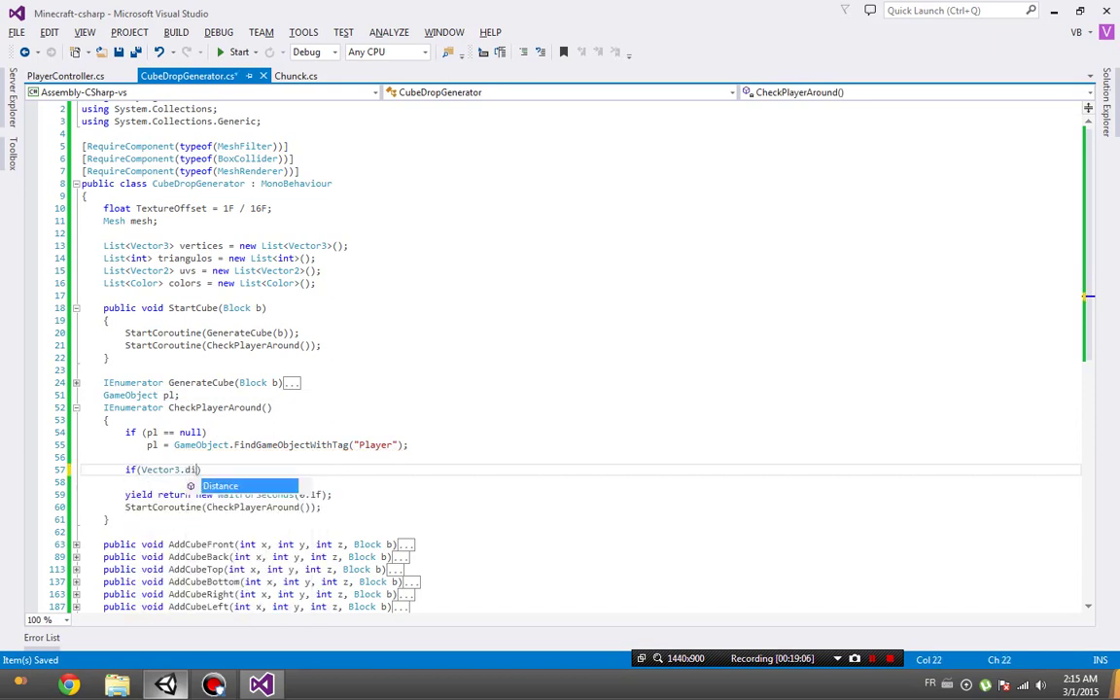
type("(this.transform, pl.transform.position) <")
key("ctrl+s")
key("BackSpace")
type("0.")
type("5f")
key("BackSpace")
key("BackSpace")
key("End")
key("ctrl+s")
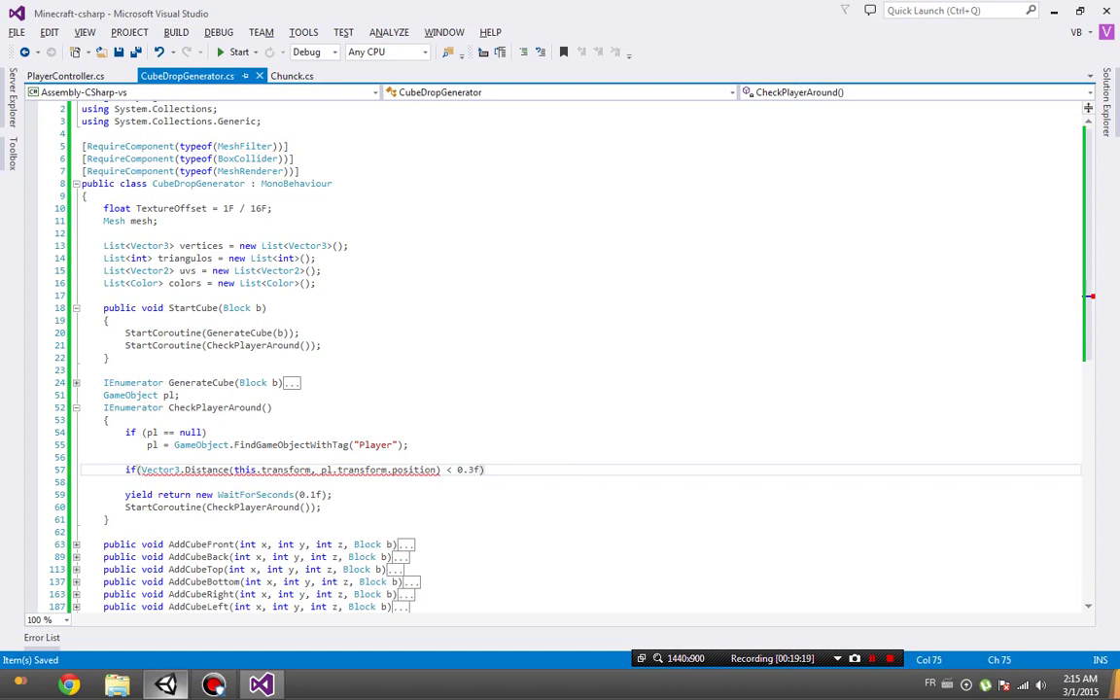
Give the if block a Destroy(this.gameObject) body and compare this.transform.position in the condition.
key("Return")
type("{")
key("Return")
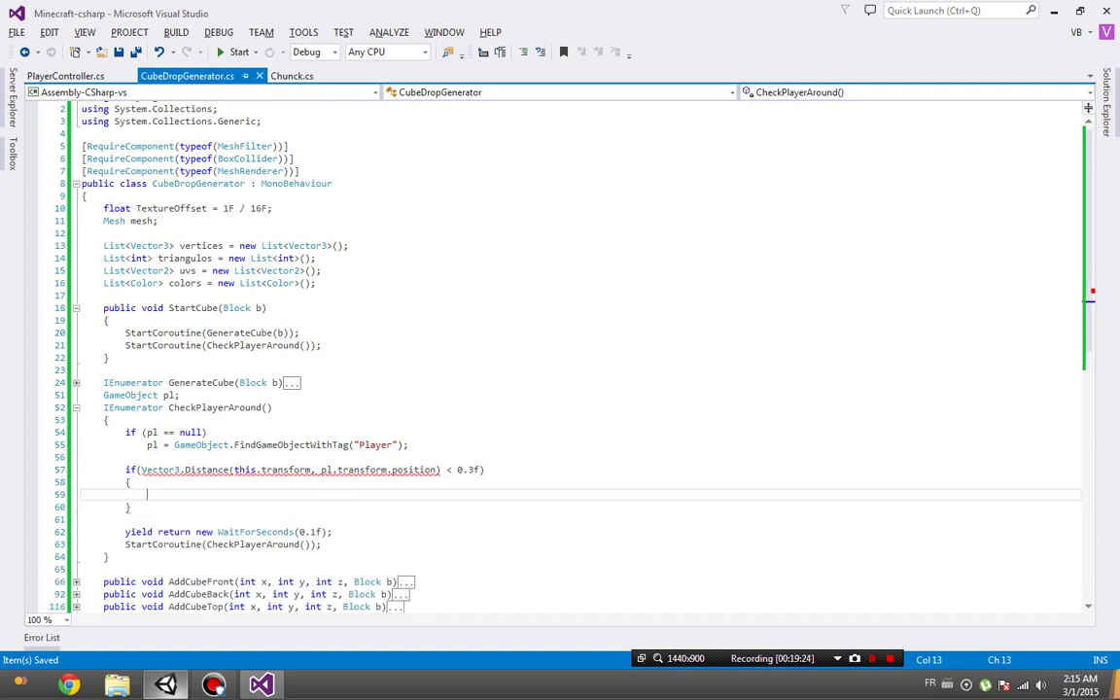
type("Destroy(this);.g")
key("Tab")
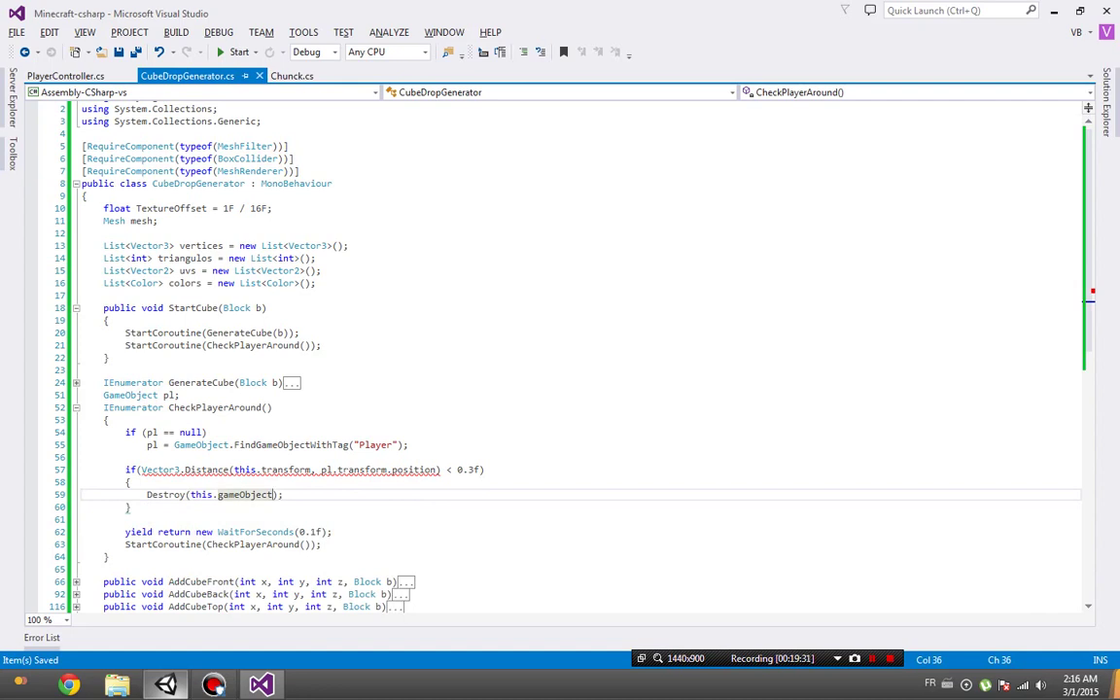
mouse_move(359, 470)
left_click(312, 470)
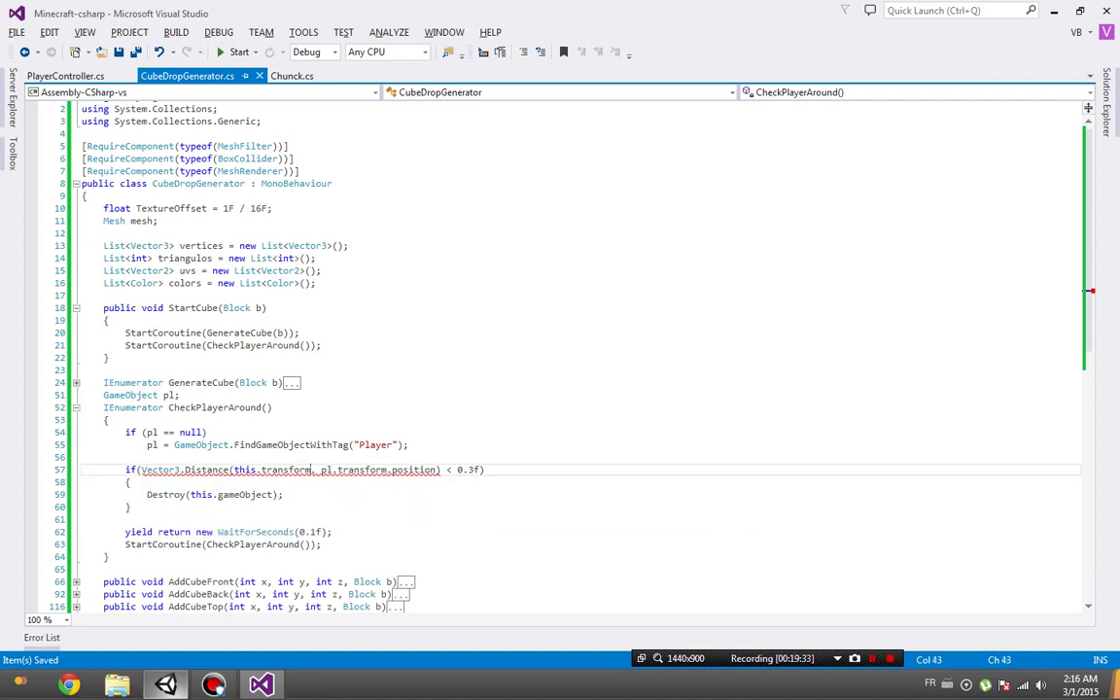
type(".po")
key("Tab")
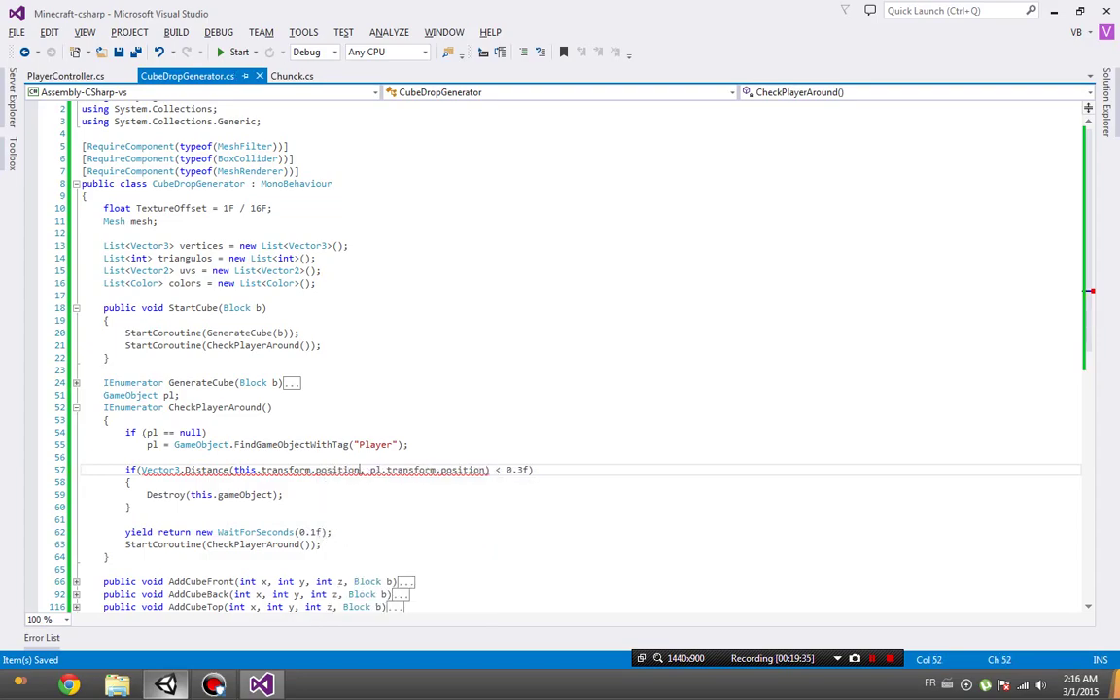
left_click(166, 686)
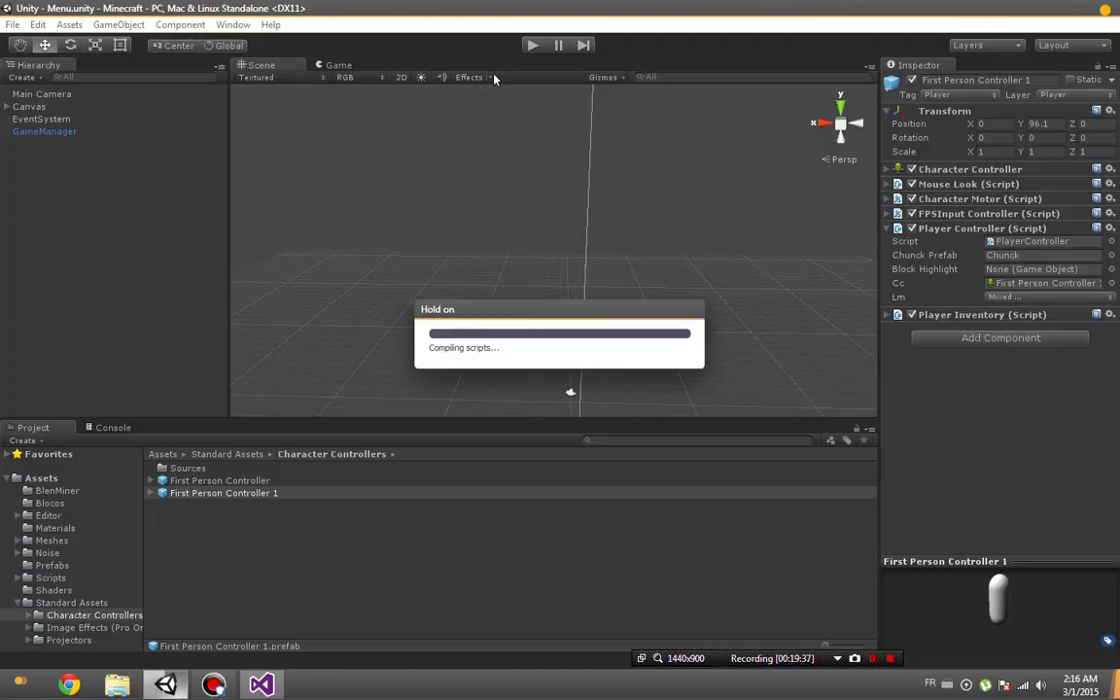
Play, create and load a world named Blen8Miner, mine two blocks, then stop the test.
left_click(535, 45)
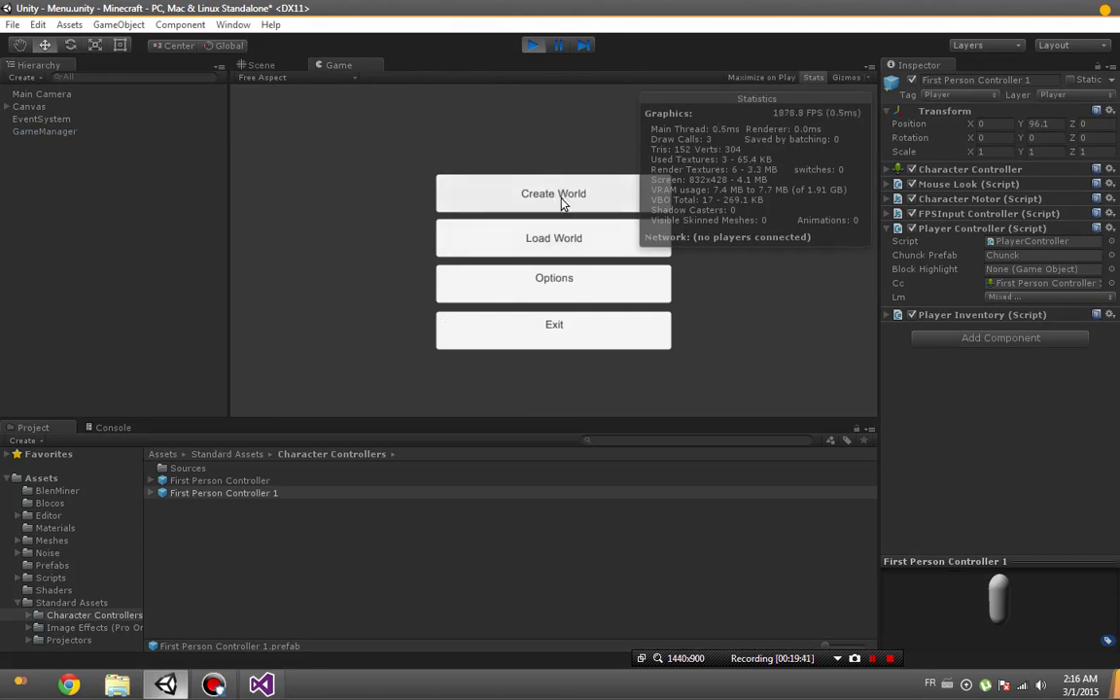
left_click(561, 237)
left_click(565, 229)
type("Blen8")
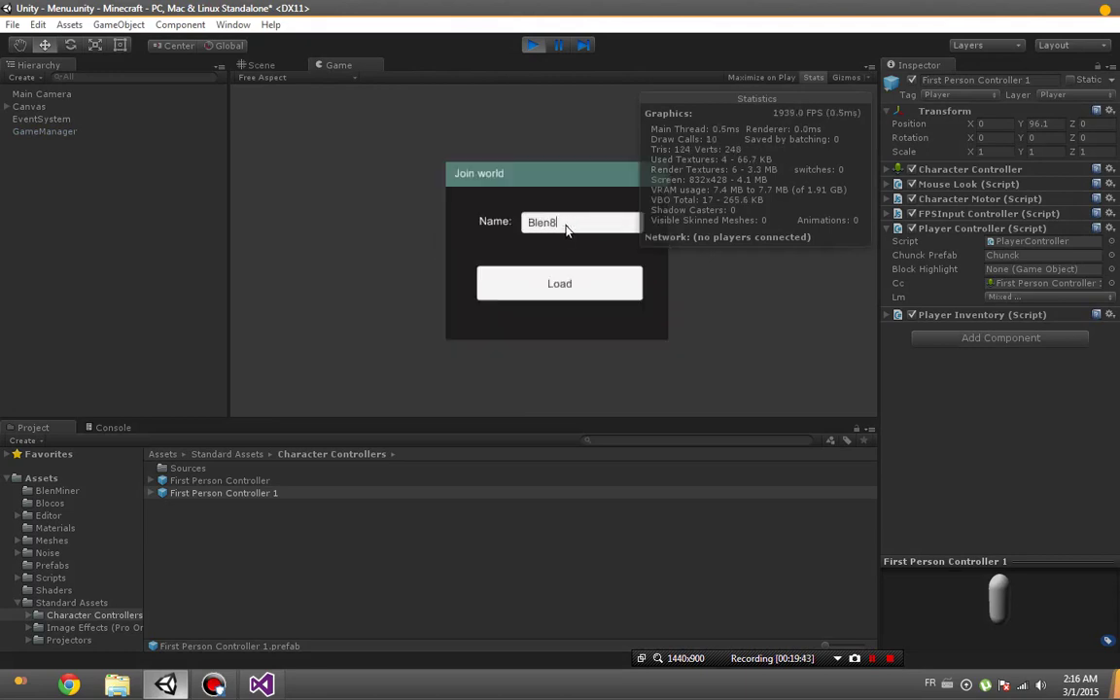
type("Miner")
left_click(559, 283)
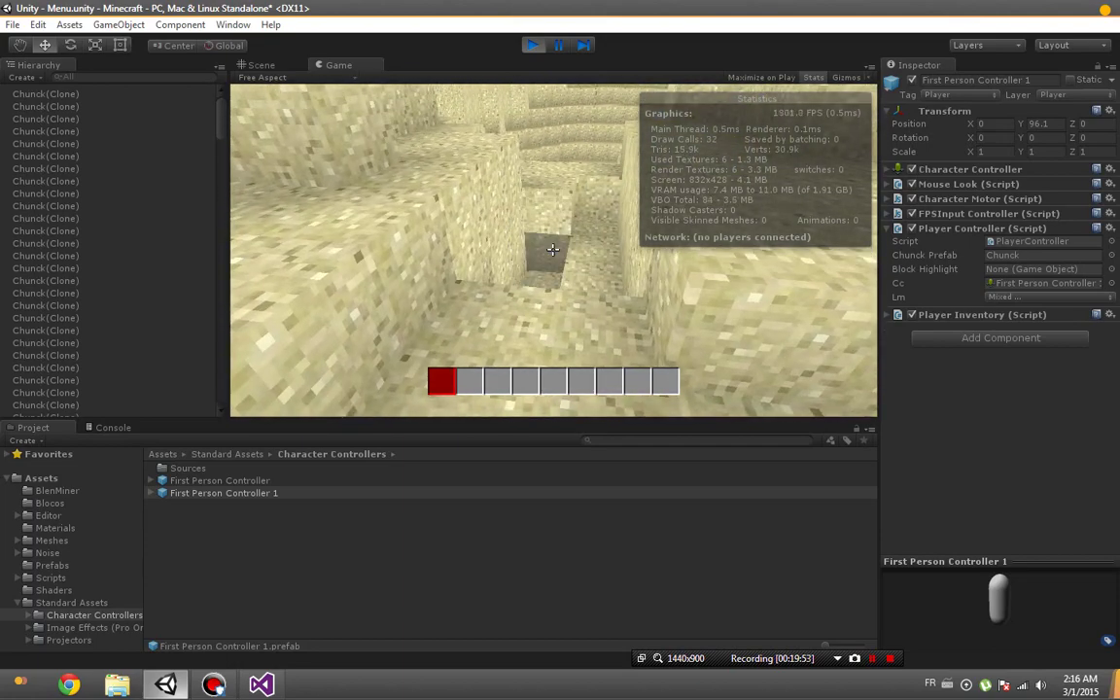
left_click(552, 250)
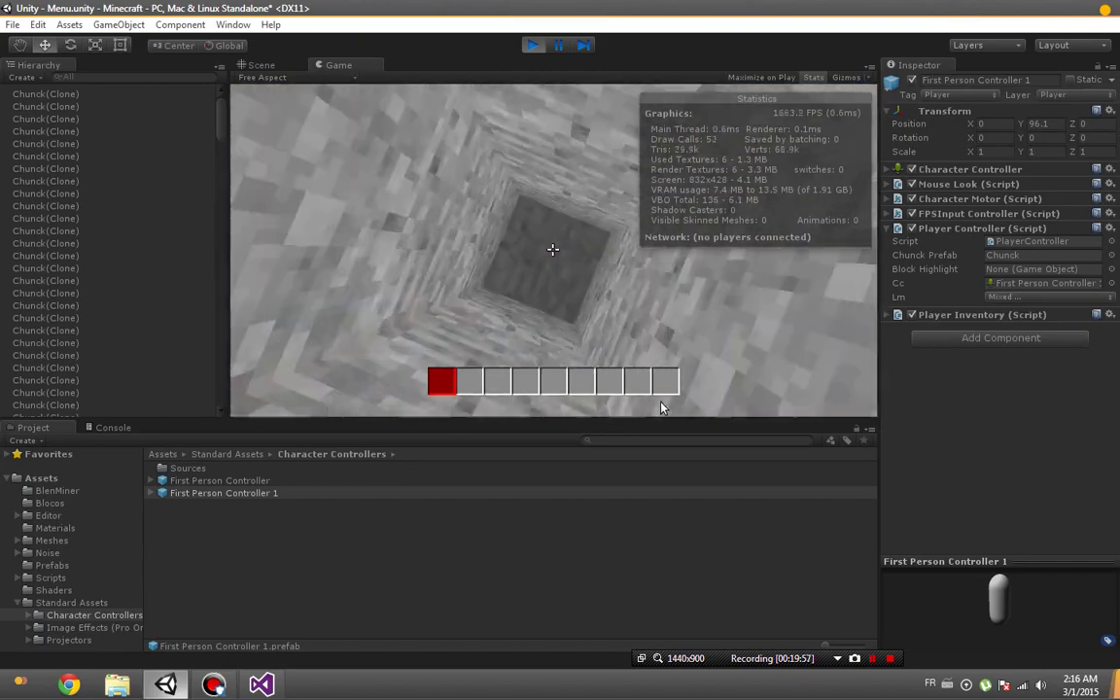
left_click(552, 250)
key("ctrl+p")
left_click(257, 680)
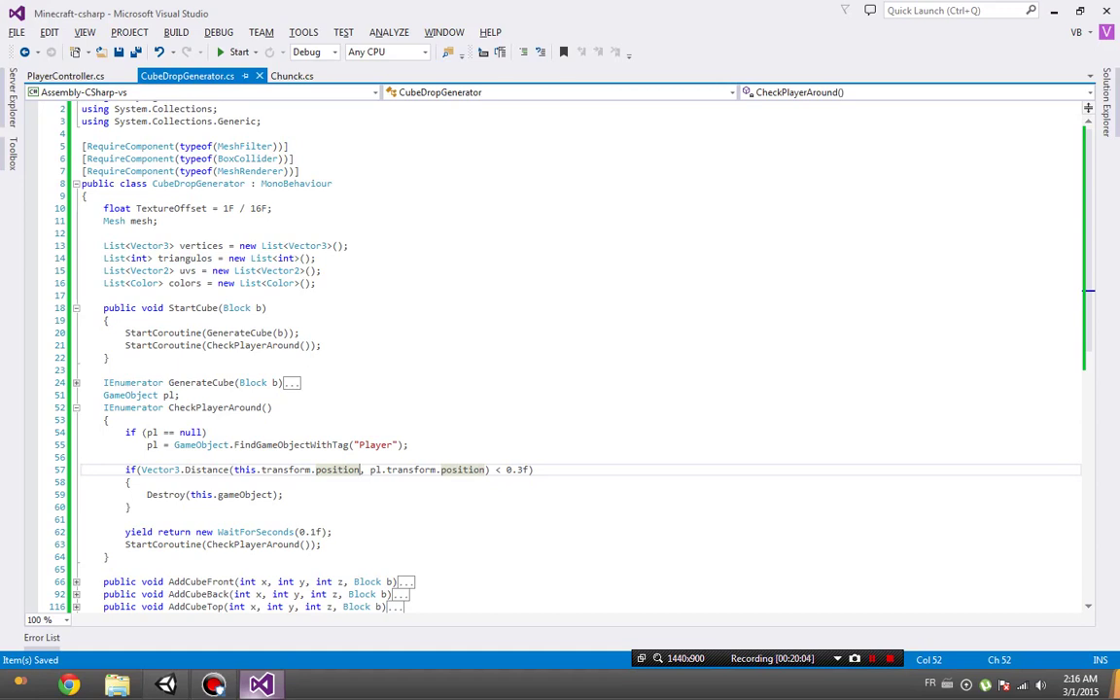
Comment out Destroy and add Debug.Log(Vector3.Distance(this.transform.position, pl.transform.position)); inside the if.
left_click(294, 470)
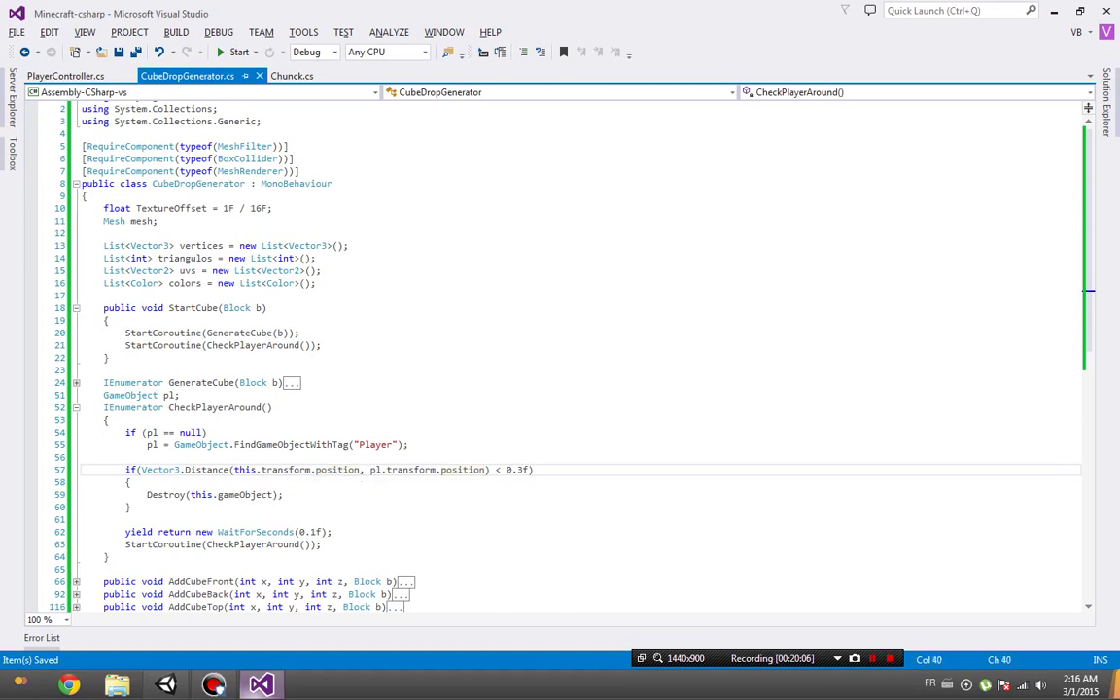
left_click(398, 470)
left_click(146, 494)
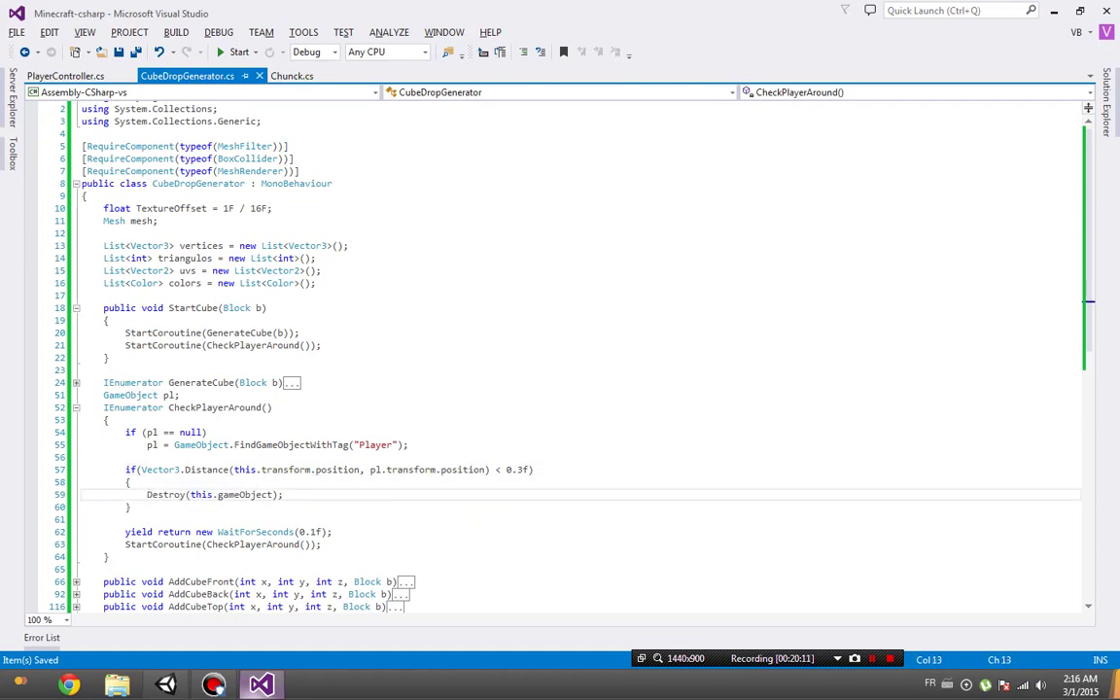
type("//")
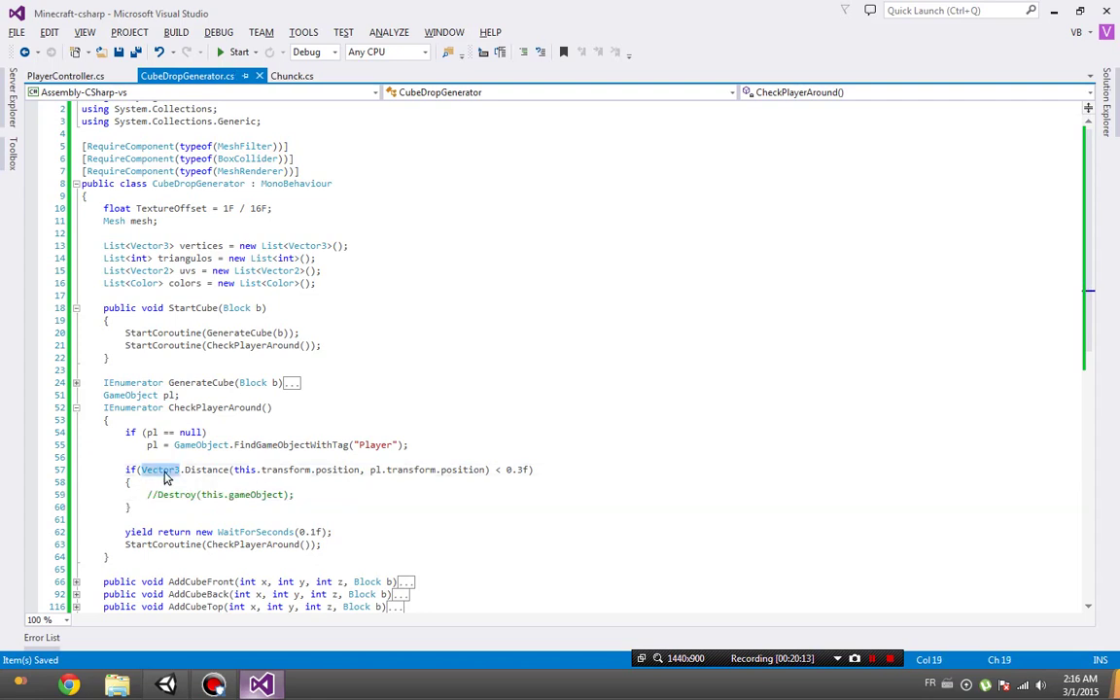
left_click_drag(142, 470, 494, 471)
key("ctrl+c")
left_click(131, 482)
key("Return")
type("Debug.Log(")
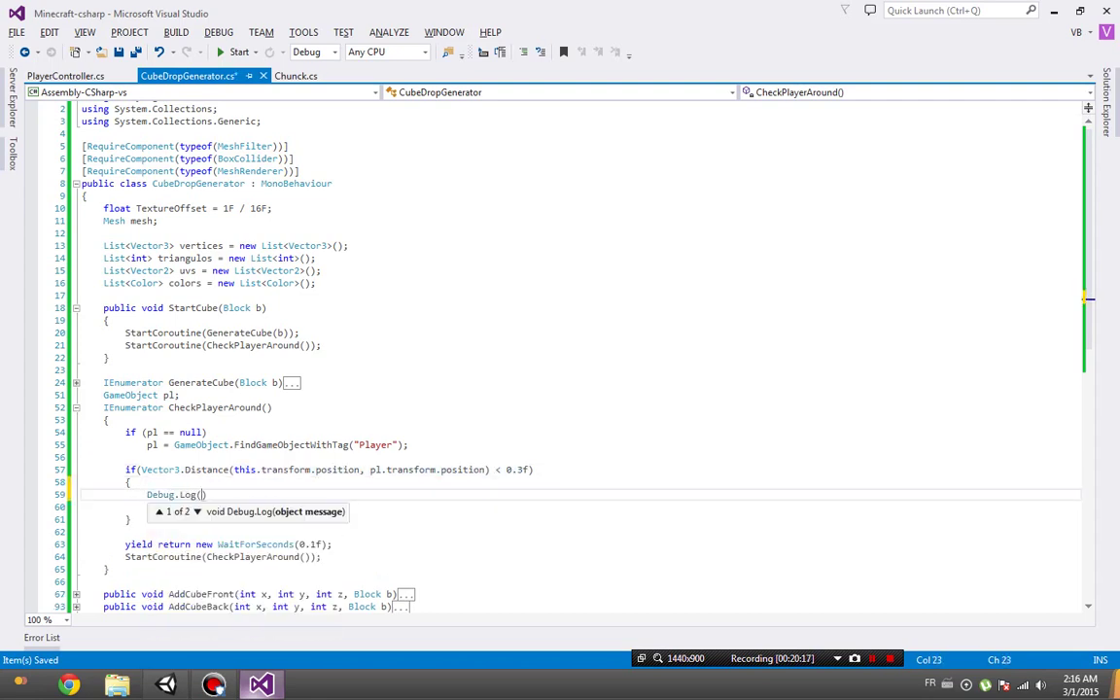
key("ctrl+v")
type(");")
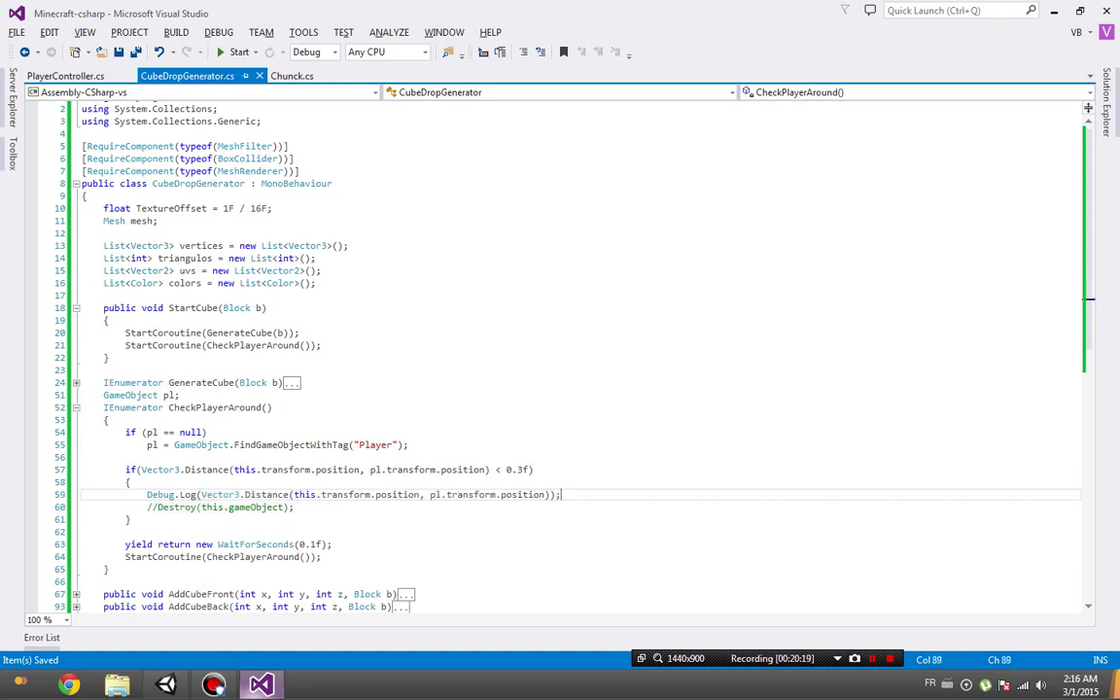
key("alt+Tab")
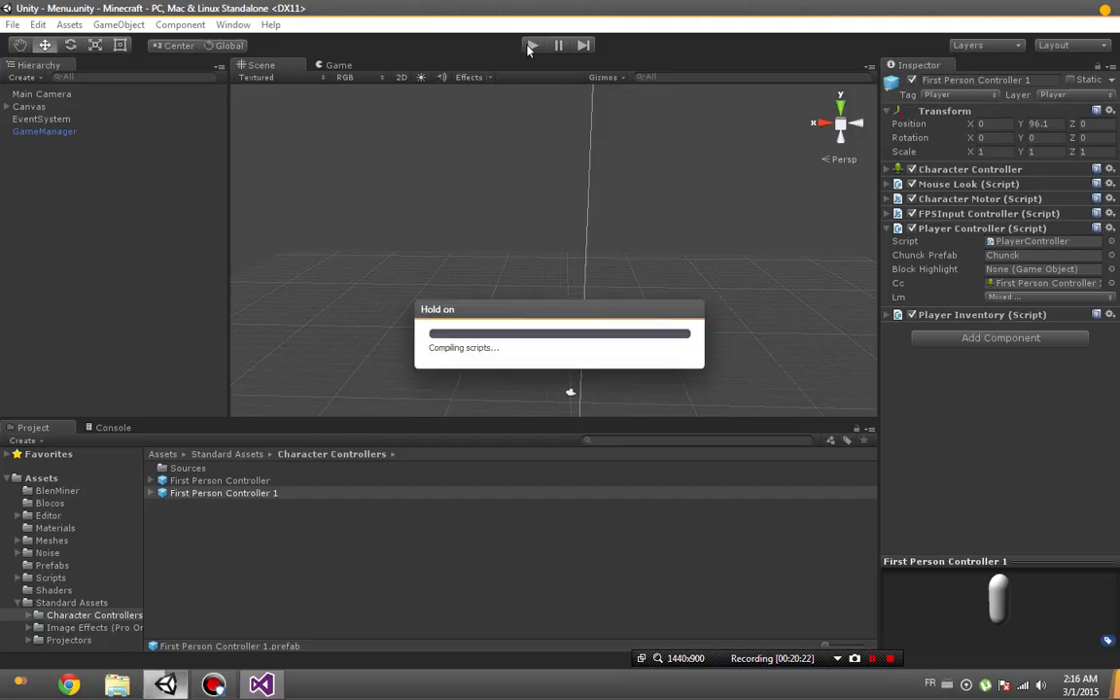
Play a new world, mine stone blocks while watching distances log in the Console, clear it, and stop.
left_click(531, 46)
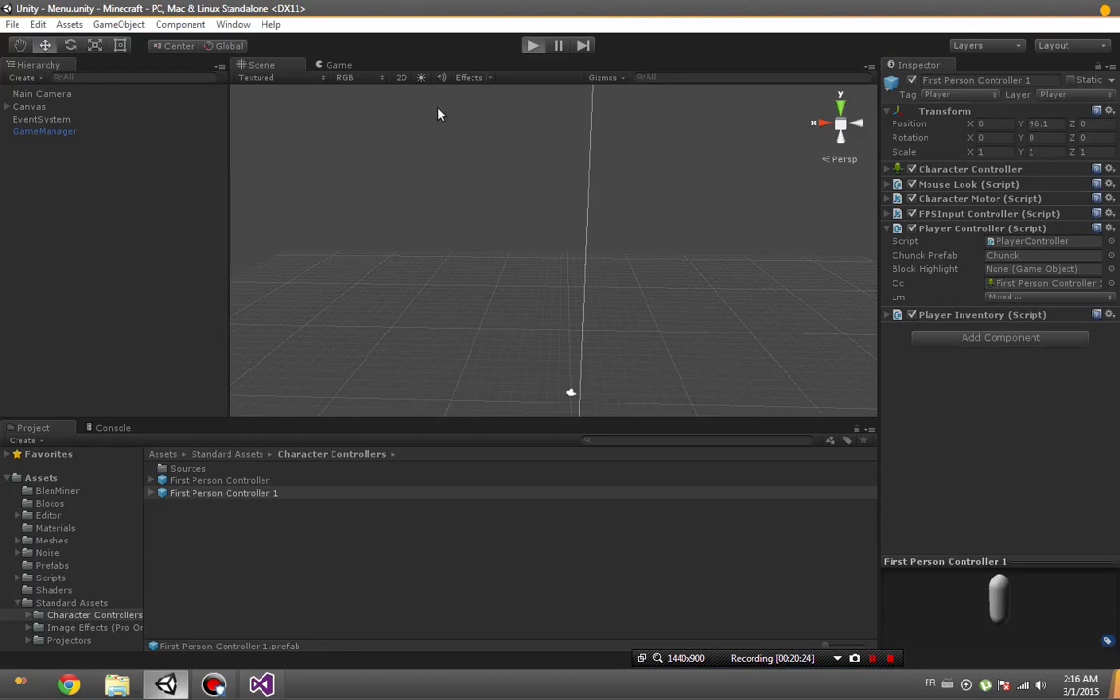
left_click(498, 206)
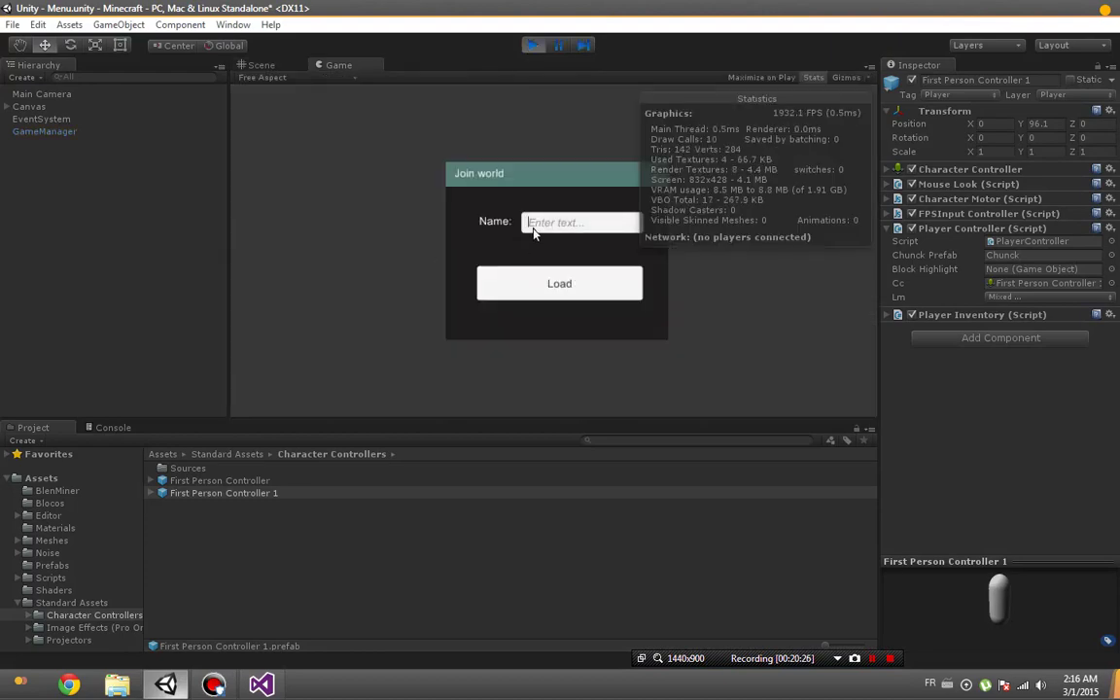
type("BlenMiner")
left_click(559, 283)
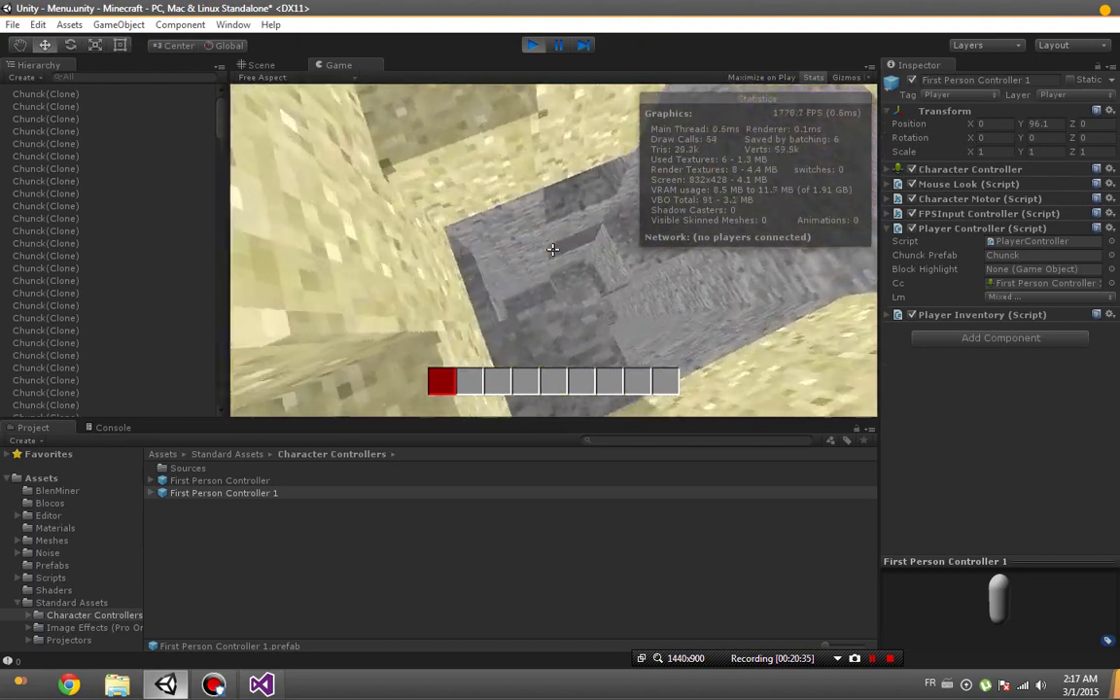
left_click(760, 395)
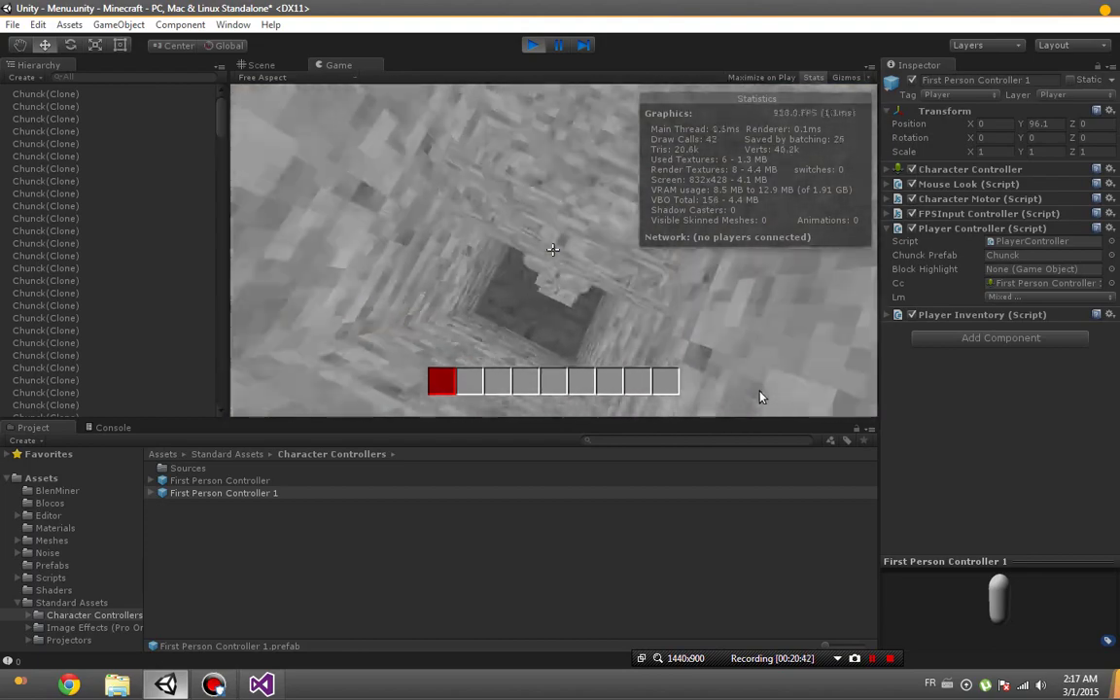
left_click(760, 394)
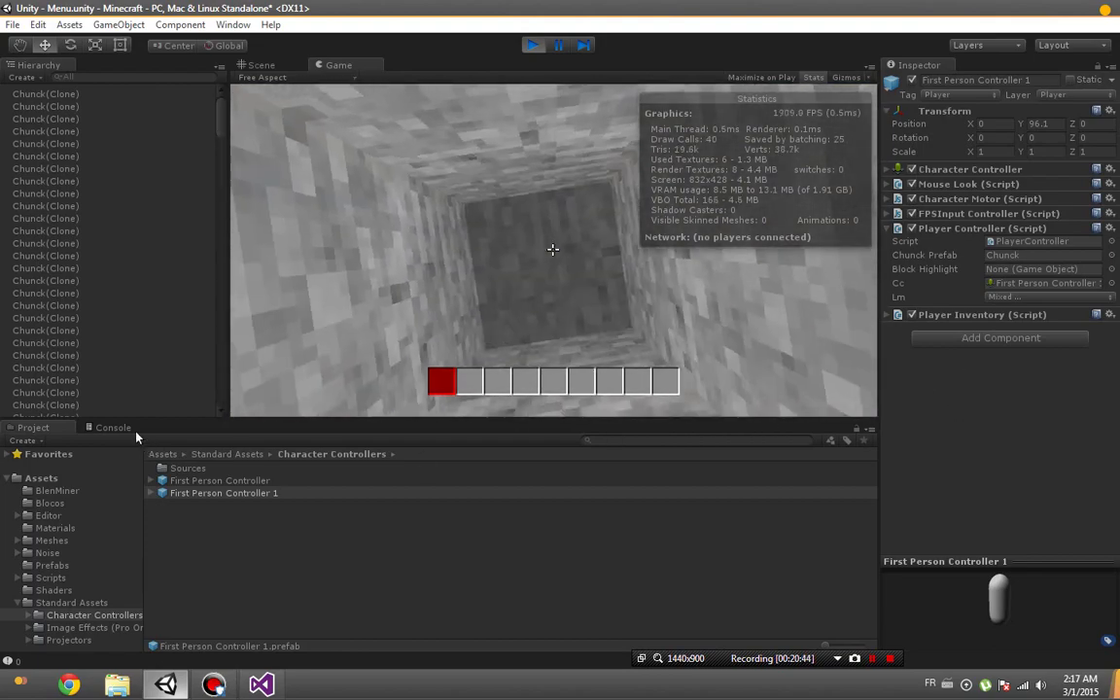
left_click(113, 427)
left_click(579, 254)
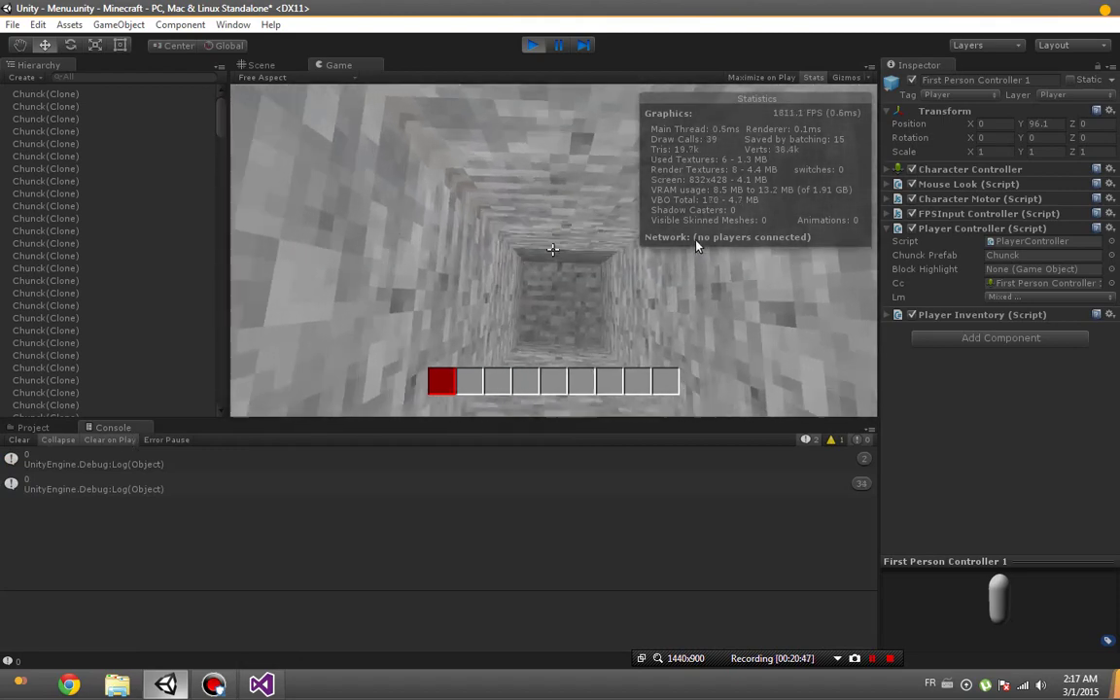
left_click(20, 439)
left_click(530, 45)
key("alt+Tab")
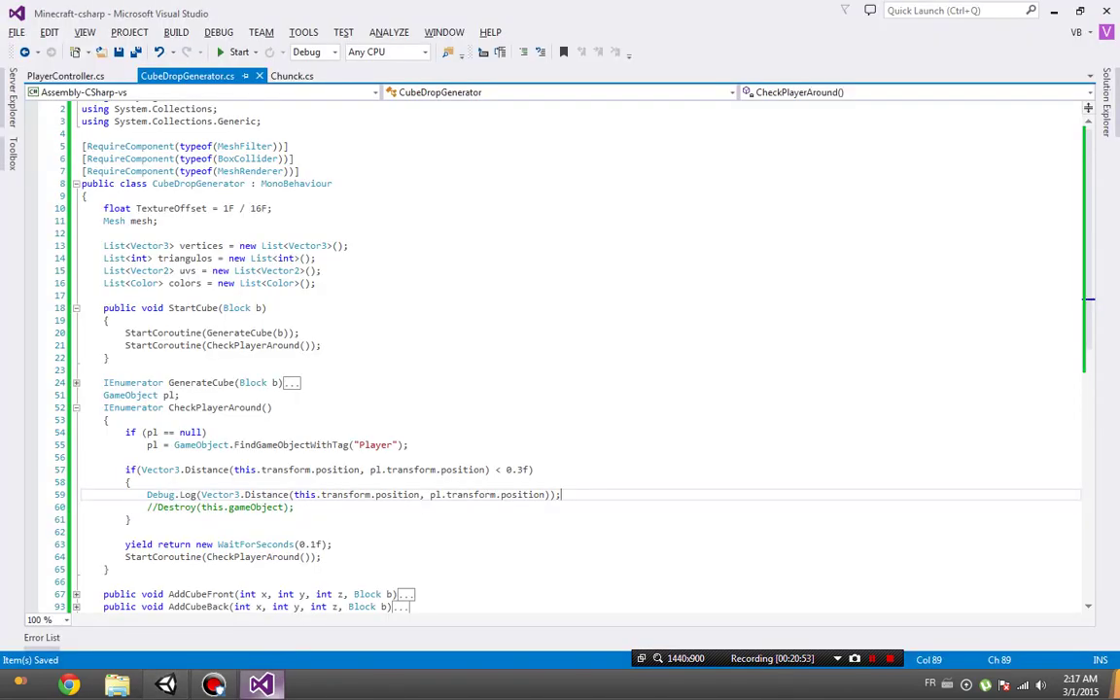
Delete StartCoroutine on line 64 so CheckPlayerAround calls itself directly, and let Unity recompile.
left_click(332, 544)
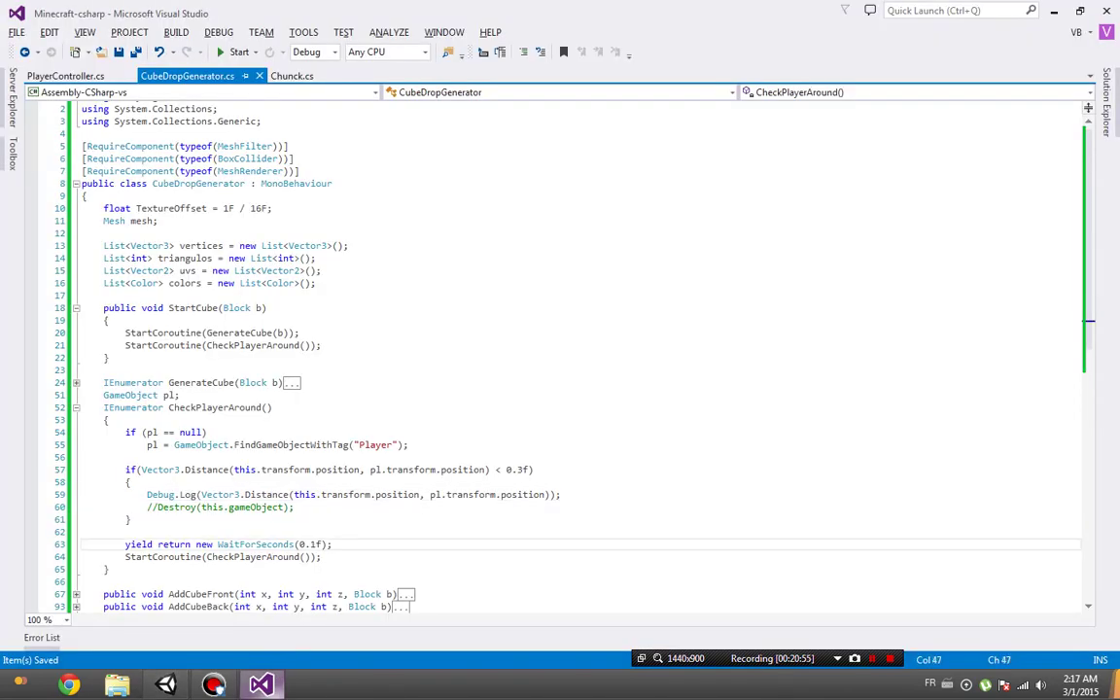
double_click(139, 557)
key("Delete")
key("Delete")
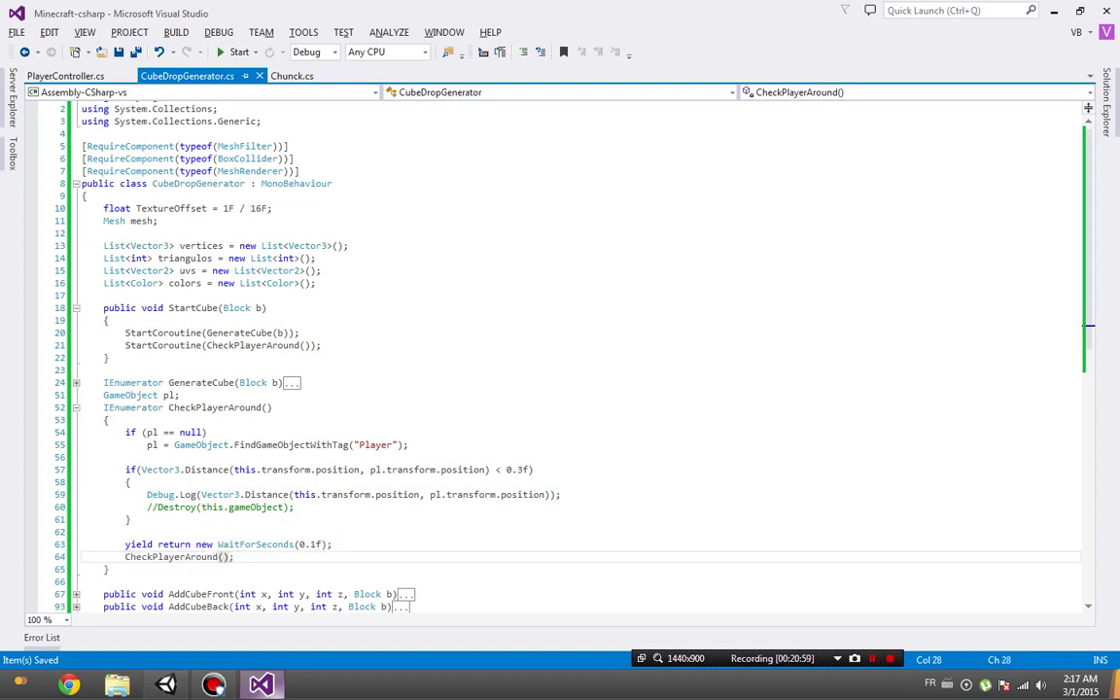
left_click(166, 685)
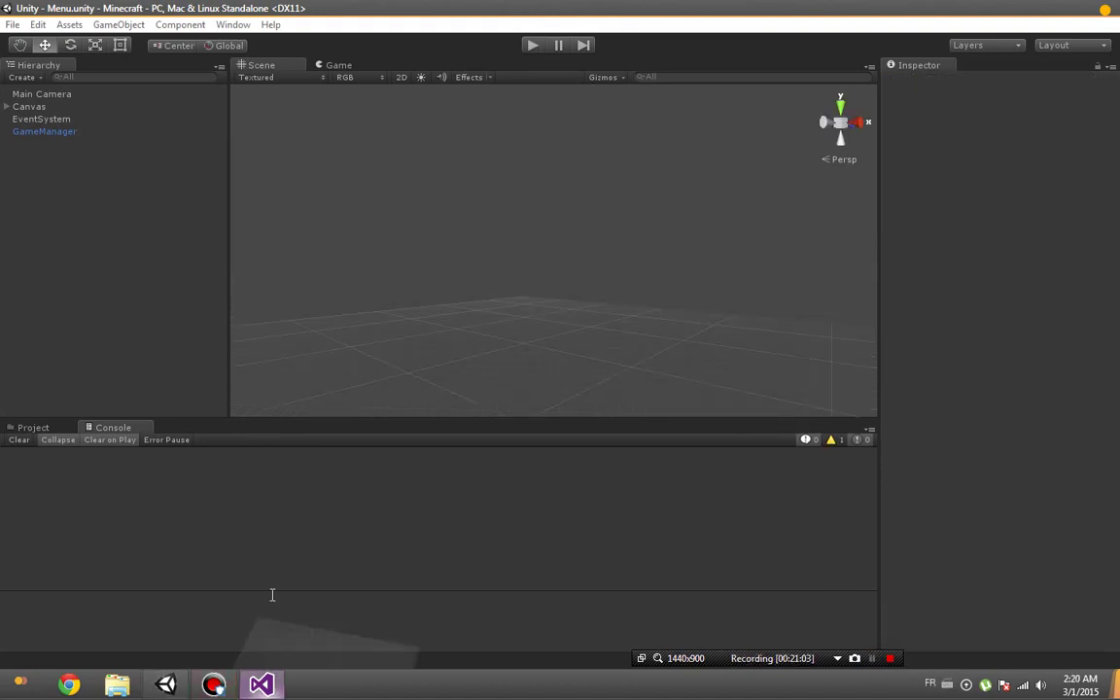
left_click(263, 684)
Review the PlayerController, Chunck and CubeDropGenerator scripts, selecting the BoxCollider requirement attribute.
left_click(66, 76)
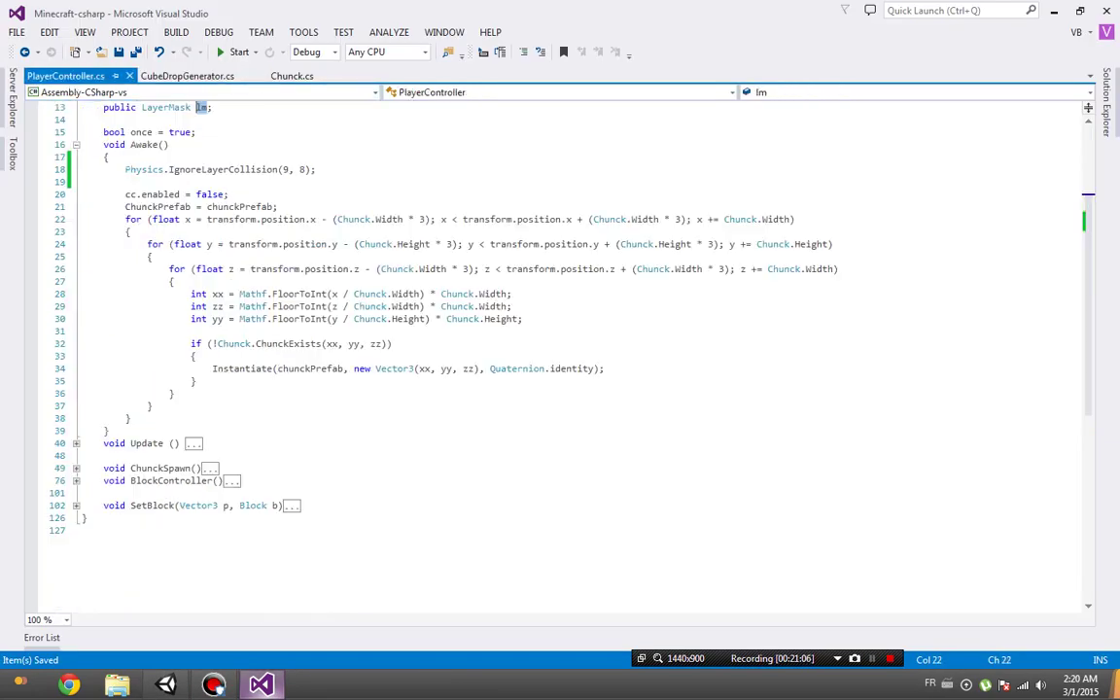
left_click(292, 76)
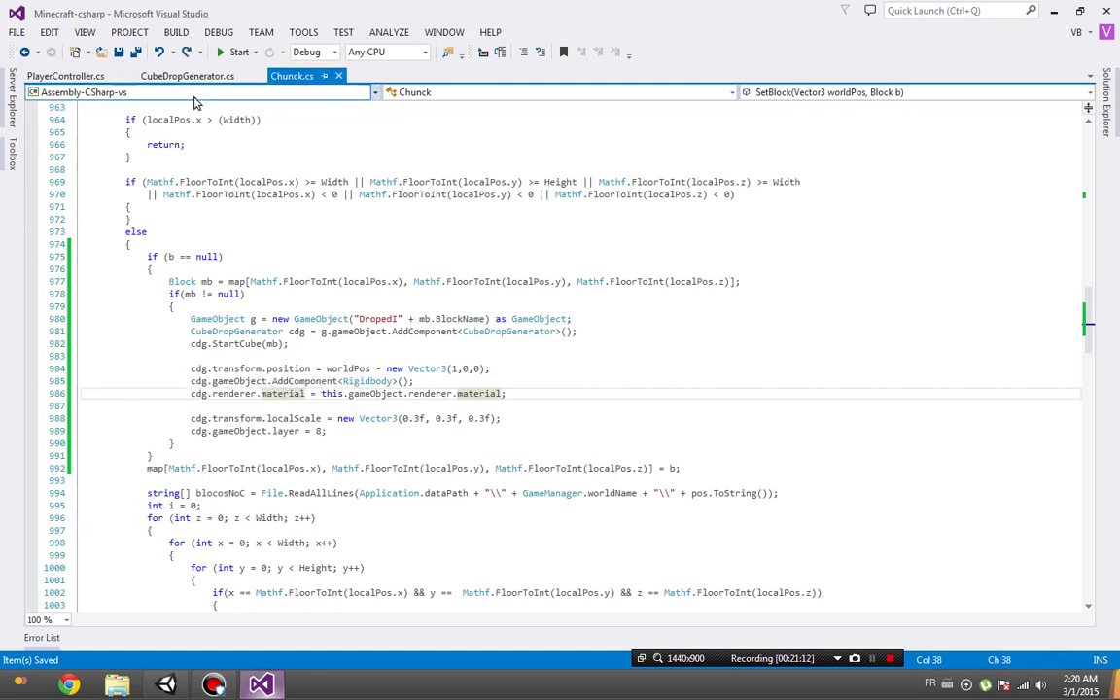
left_click(187, 76)
left_click_drag(282, 156, 289, 169)
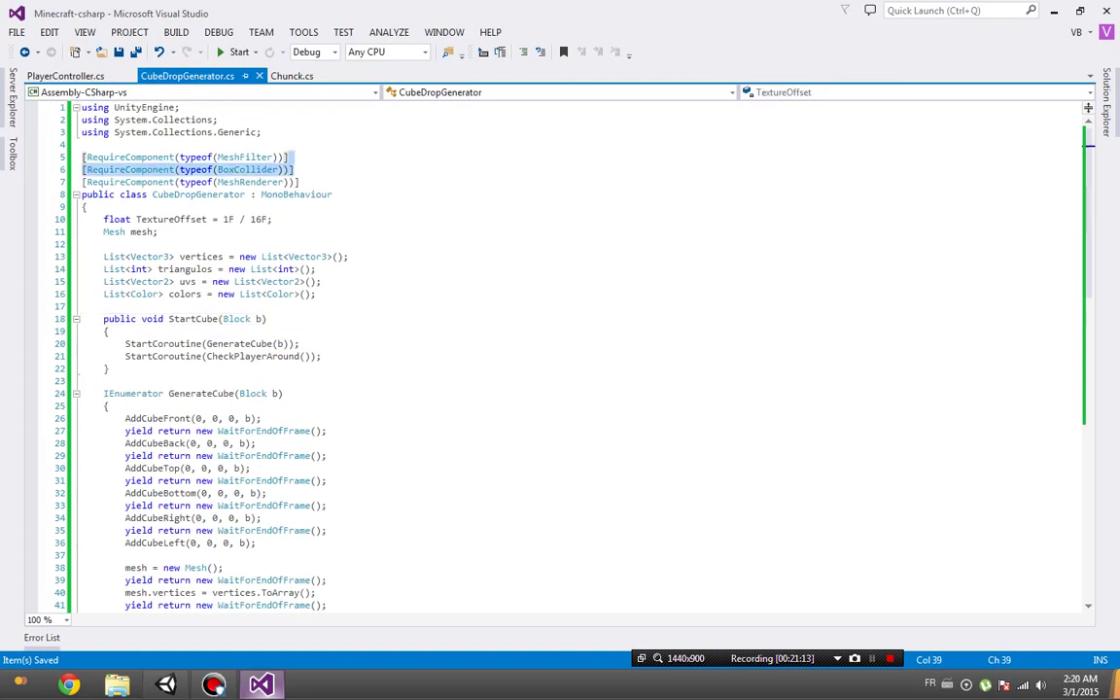
Delete the RequireComponent(BoxCollider) attribute and add gameObject.AddComponent<BoxCollider>(); after GenerateCube's mesh assignment.
key("Delete")
scroll(560, 360, "down", 7)
left_click(366, 430)
key("Return")
key("Return")
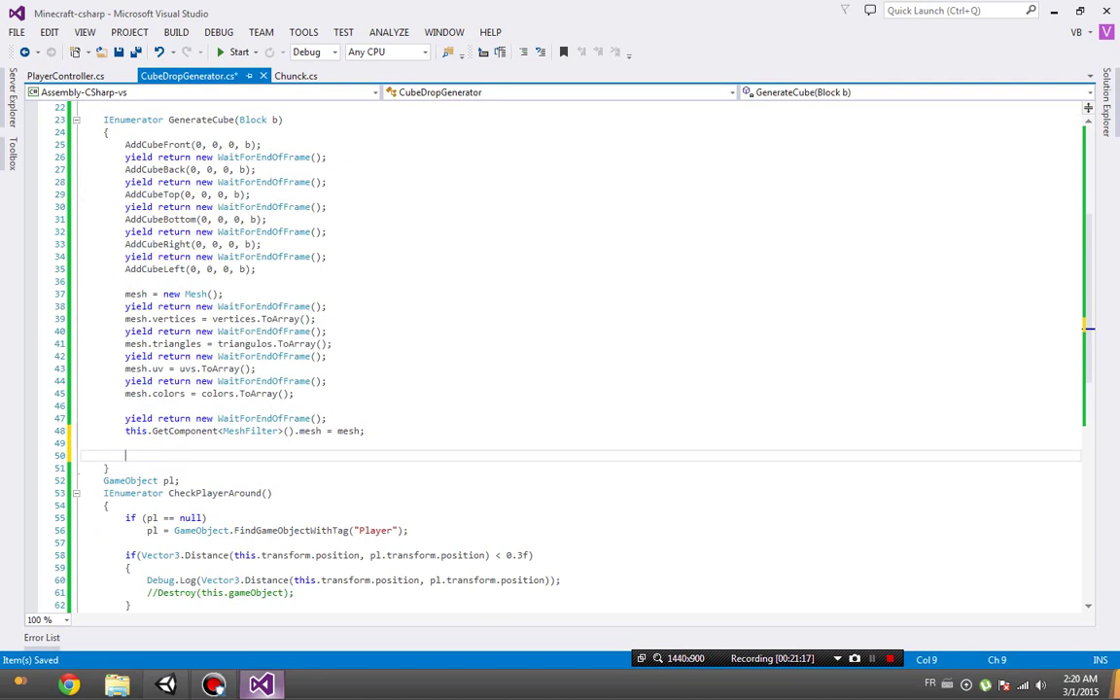
key("BackSpace")
type("ad")
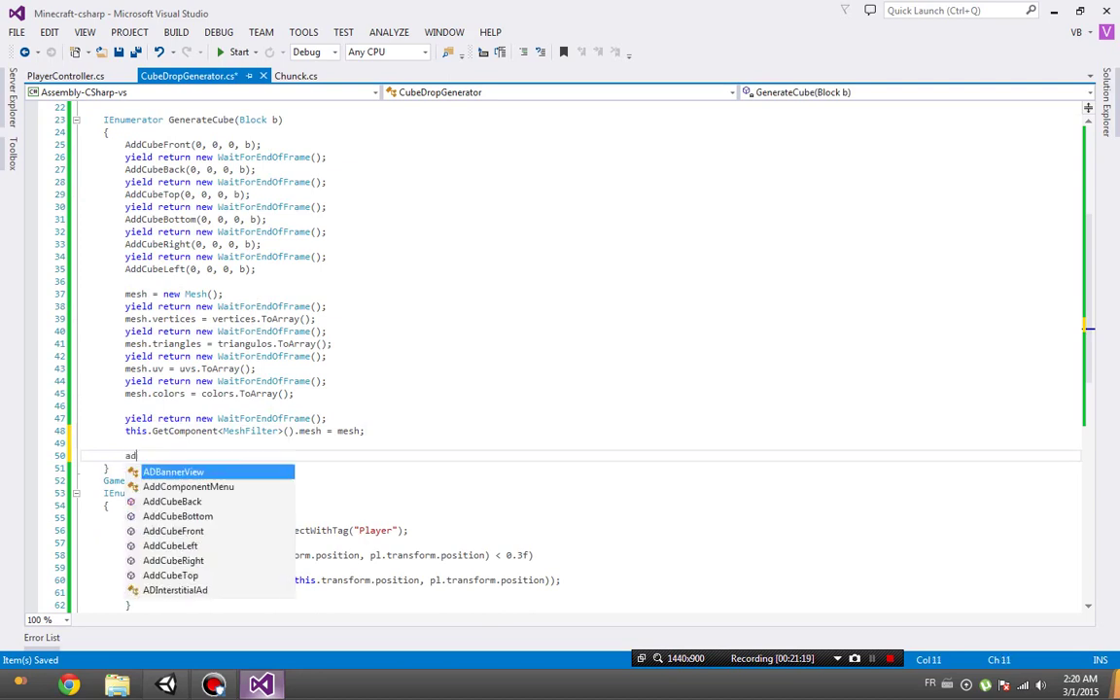
type("dco")
key("BackSpace")
key("BackSpace")
key("BackSpace")
key("BackSpace")
key("BackSpace")
type("this.ad")
key("BackSpace")
key("BackSpace")
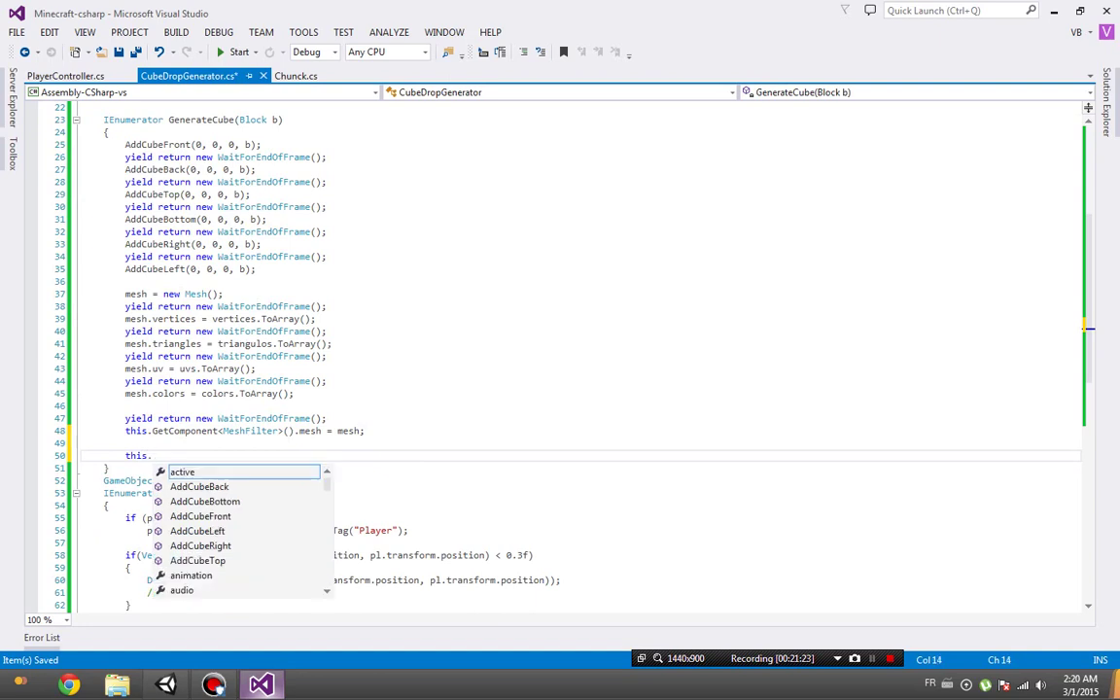
type("gameObject.ad")
key("Tab")
type("<")
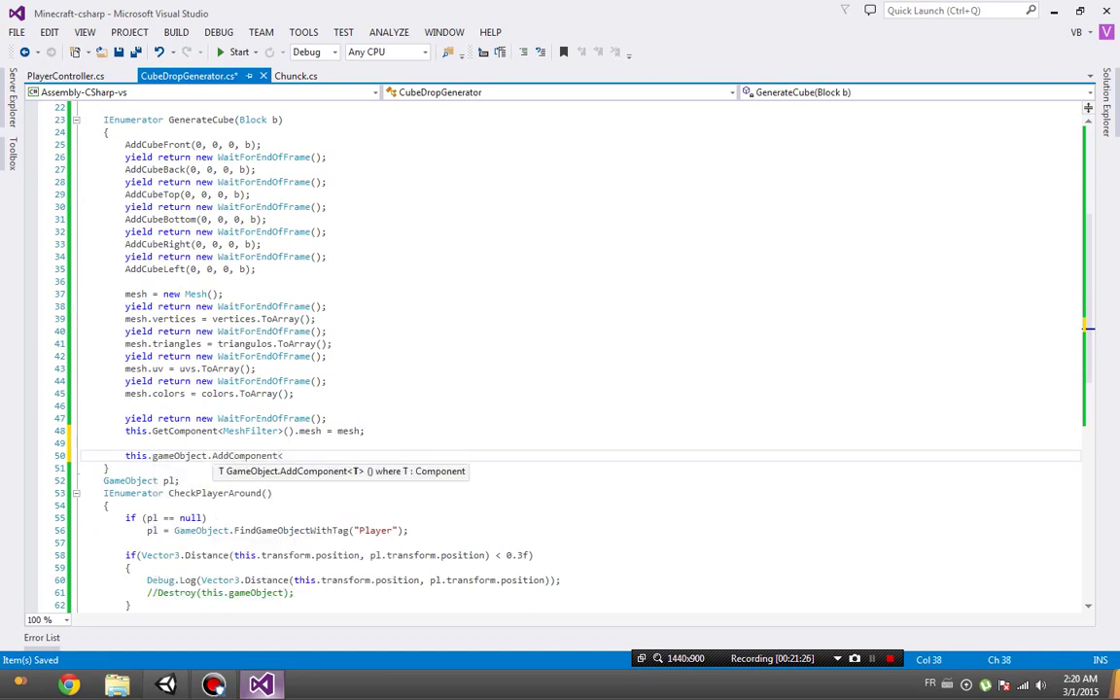
type("BoxCollider")
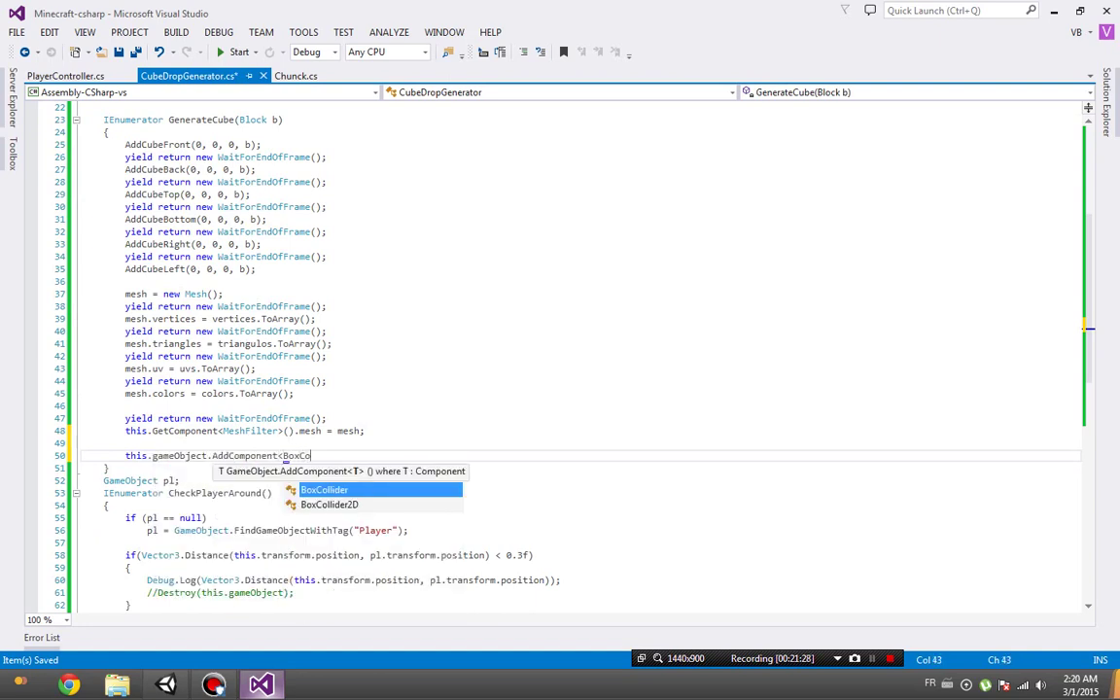
type(">();")
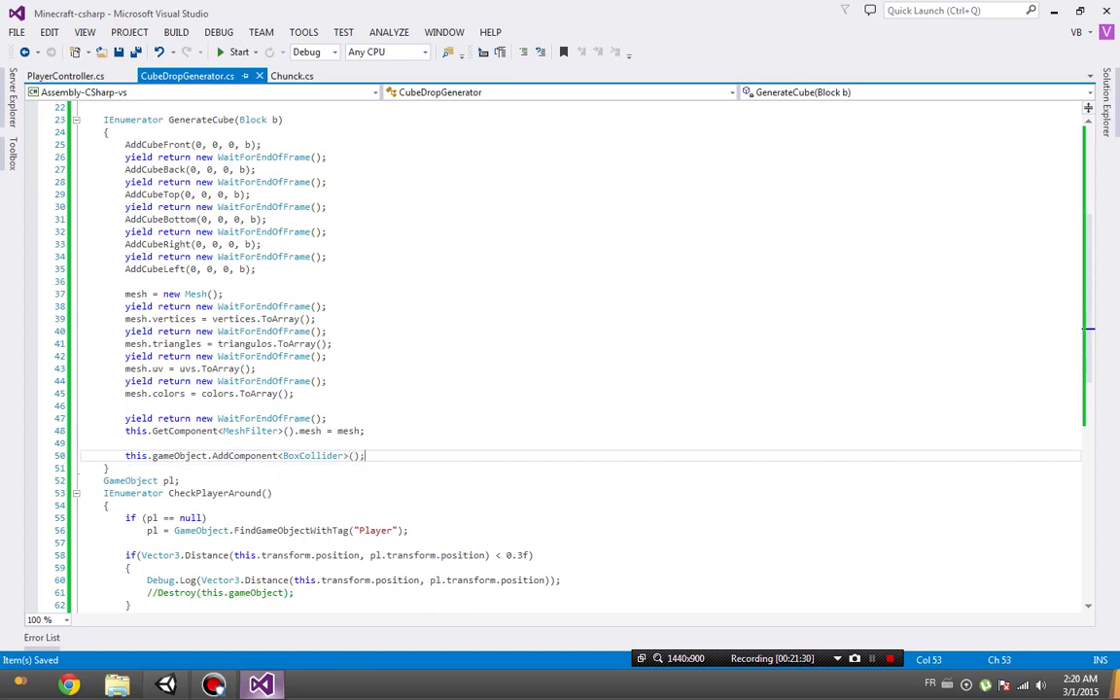
Remove the StartCoroutine(CheckPlayerAround) call from StartCube, leaving GenerateCube ending with the collider line.
scroll(389, 365, "down", 5)
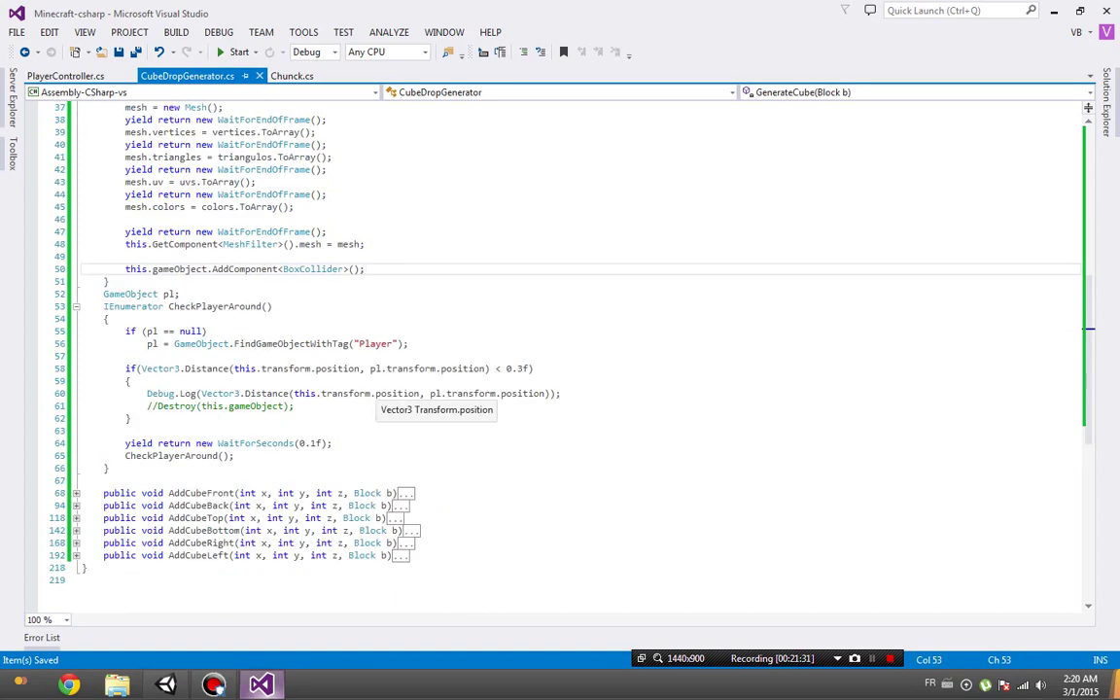
scroll(583, 360, "up", 9)
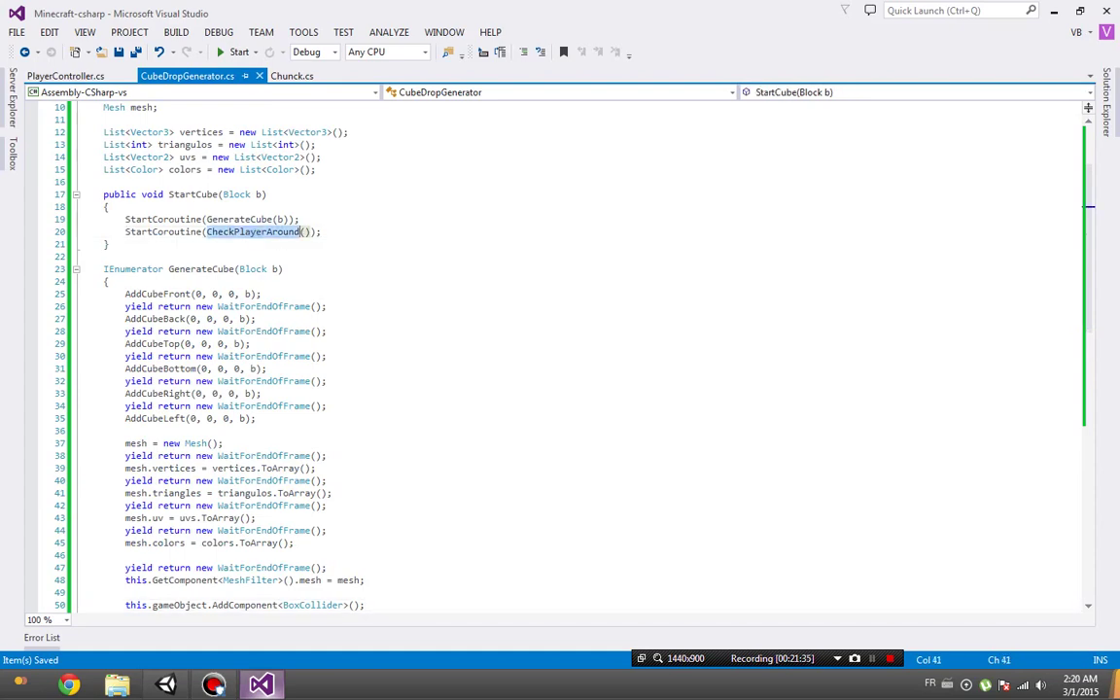
left_click_drag(322, 231, 302, 219)
key("Delete")
scroll(583, 360, "down", 6)
left_click(126, 356)
left_click(365, 368)
key("Return")
key("Return")
type("CheckPlayerAround();")
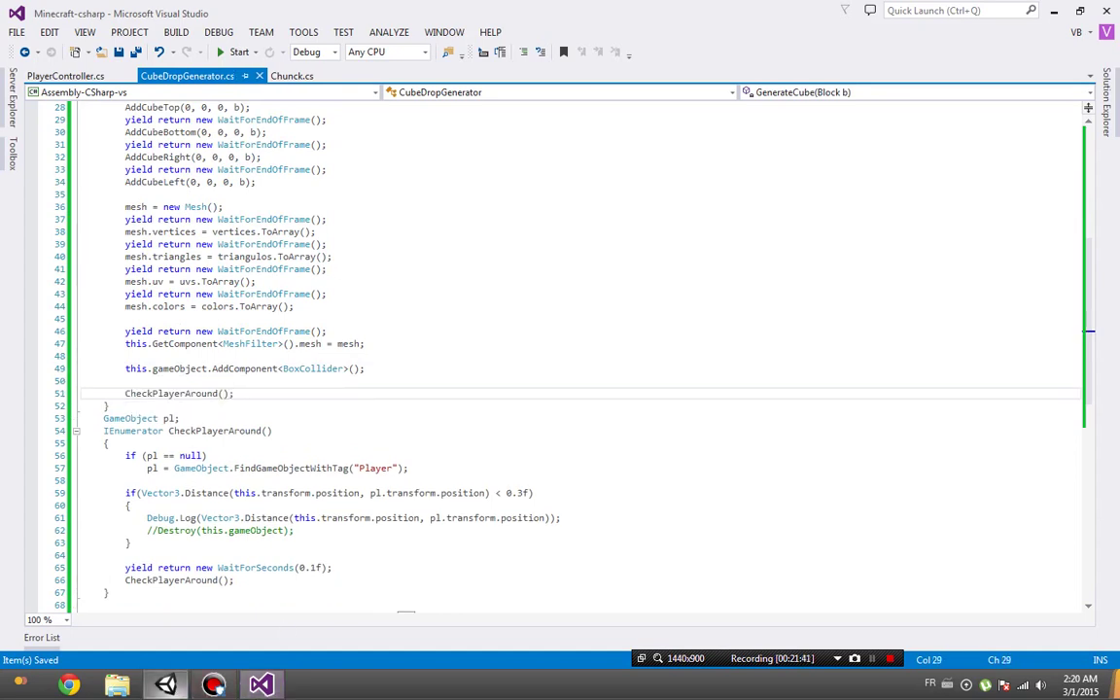
scroll(583, 360, "down", 2)
left_click(165, 686)
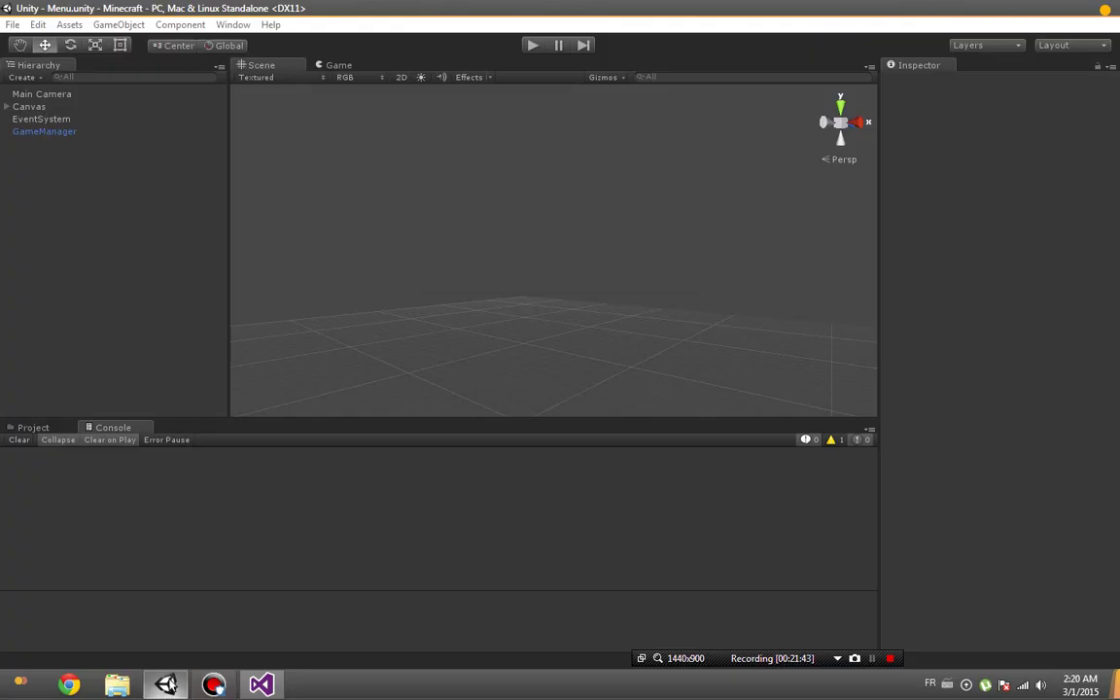
key("alt+Tab")
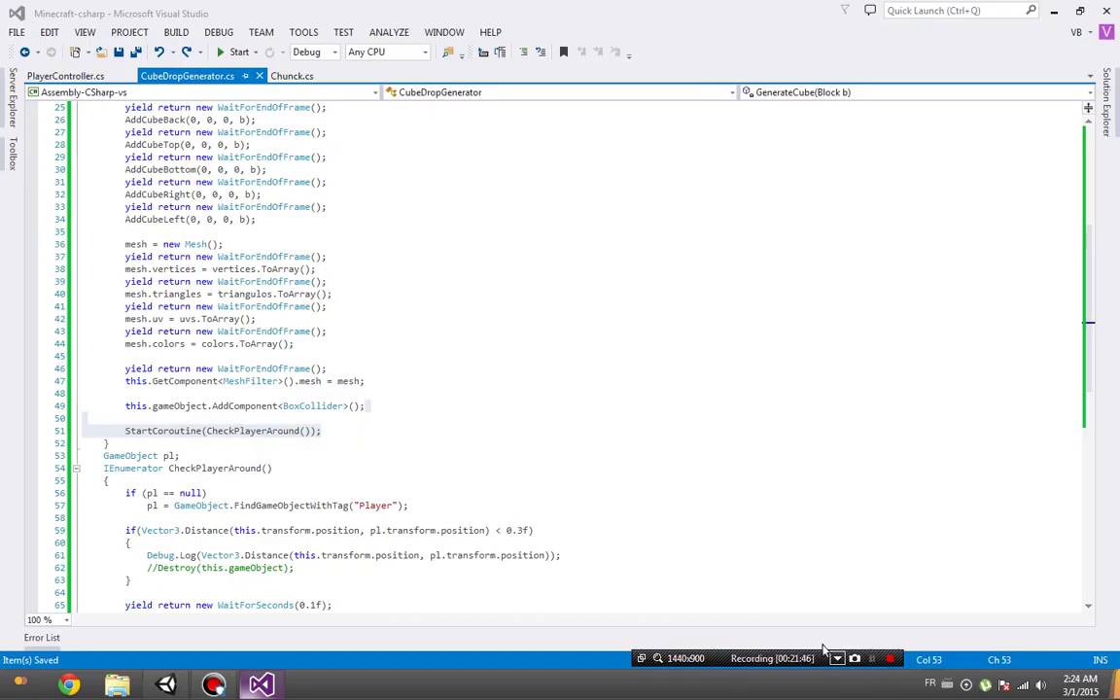
key("Delete")
Collapse GenerateCube and select CheckPlayerAround's IEnumerator return type for replacement.
scroll(583, 350, "up", 6)
scroll(584, 350, "up", 2)
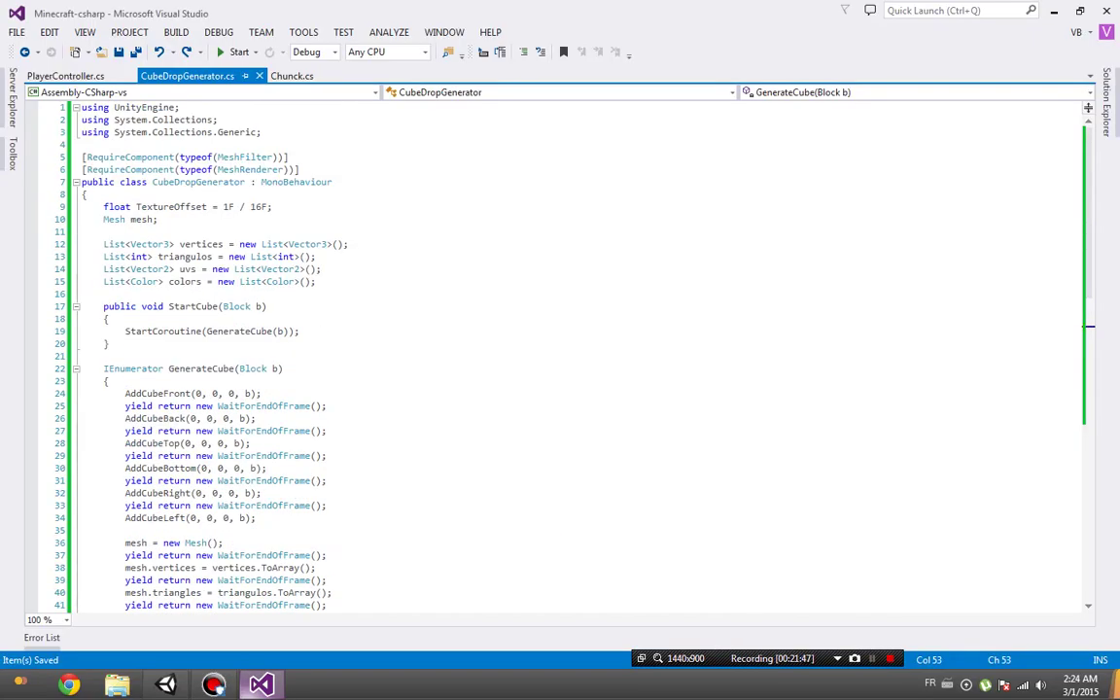
left_click(76, 369)
double_click(113, 395)
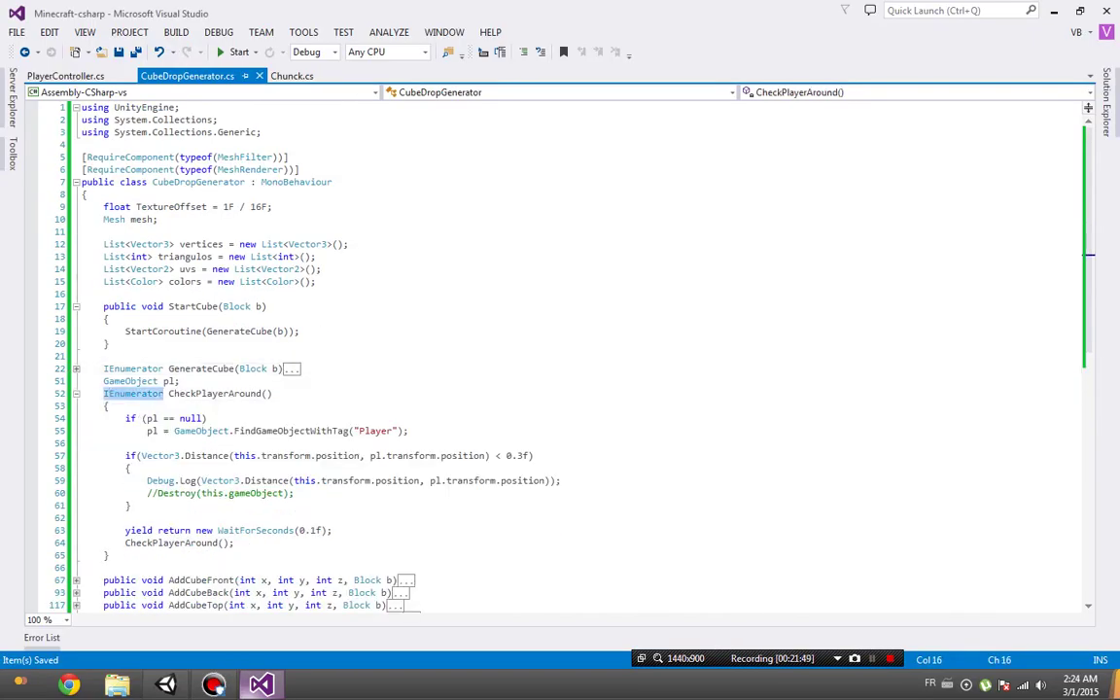
Declare the method as void and rename CheckPlayerAround to Update.
type("void")
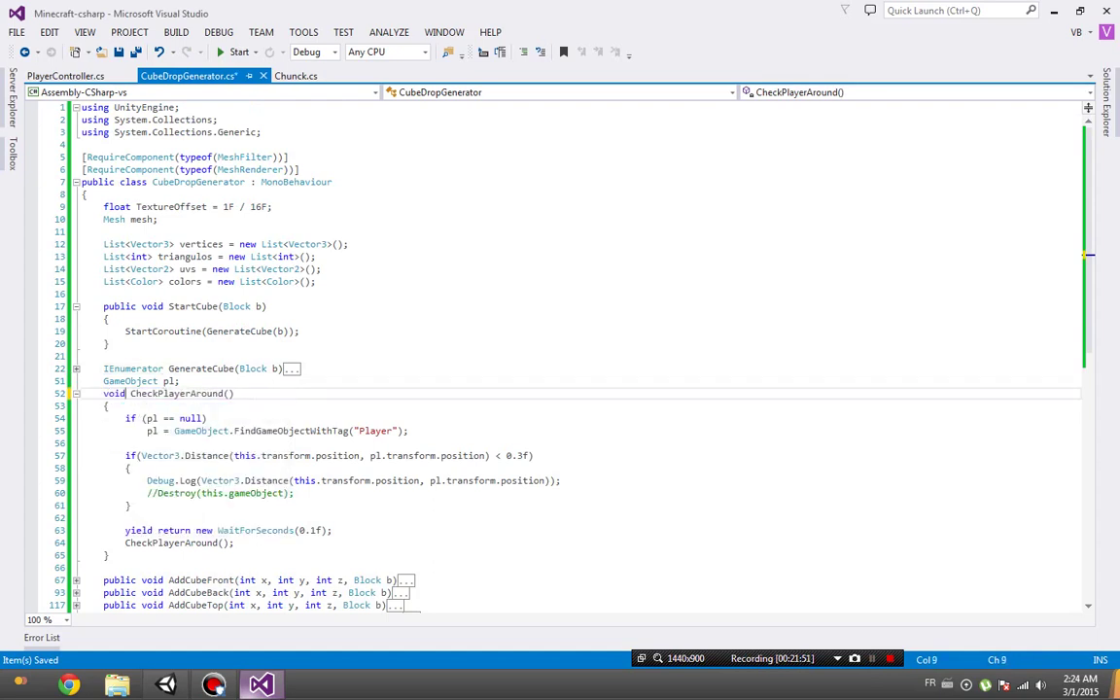
double_click(199, 395)
type("Upda")
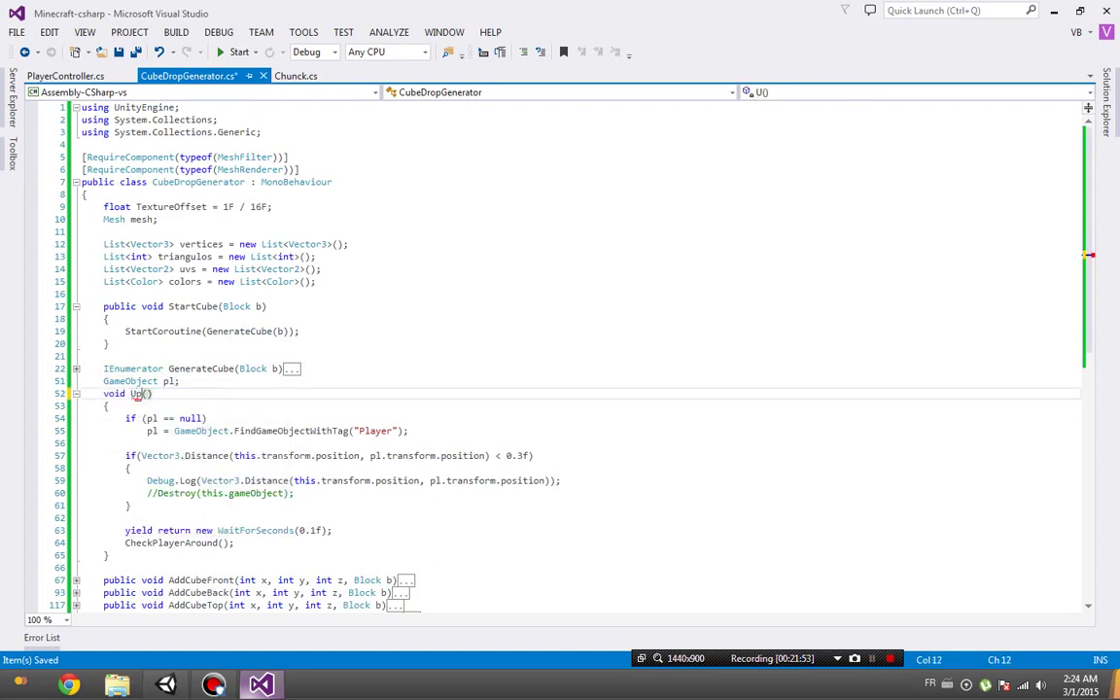
type("te")
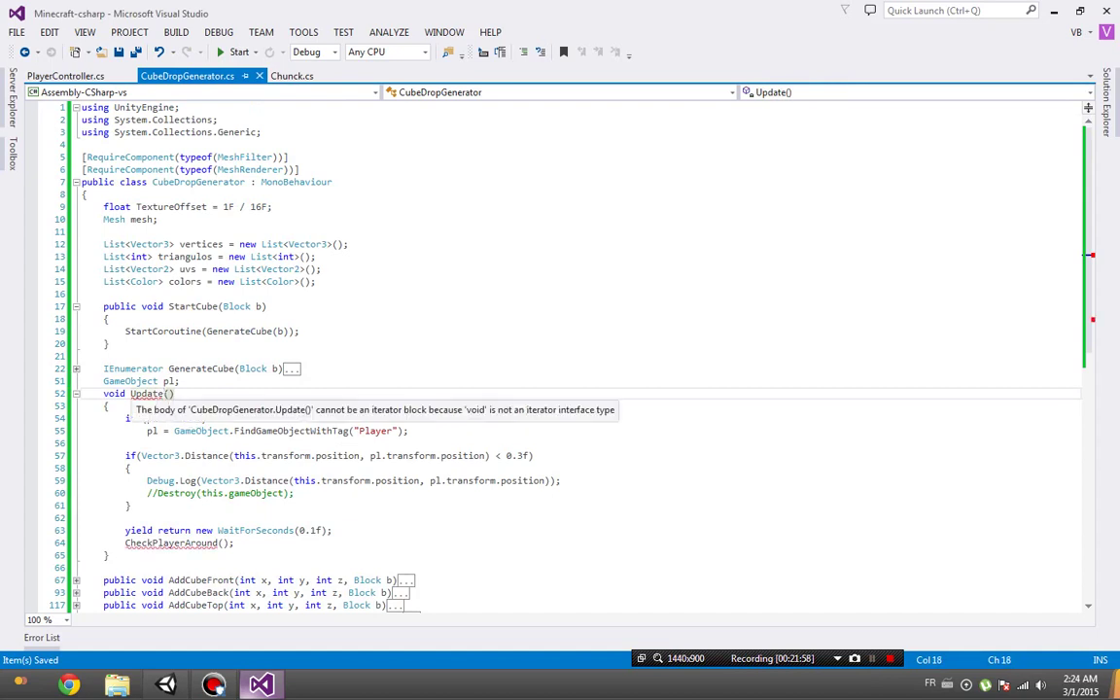
Delete the recursive CheckPlayerAround call and the WaitForSeconds yield line, then collapse Update.
scroll(165, 407, "down", 2)
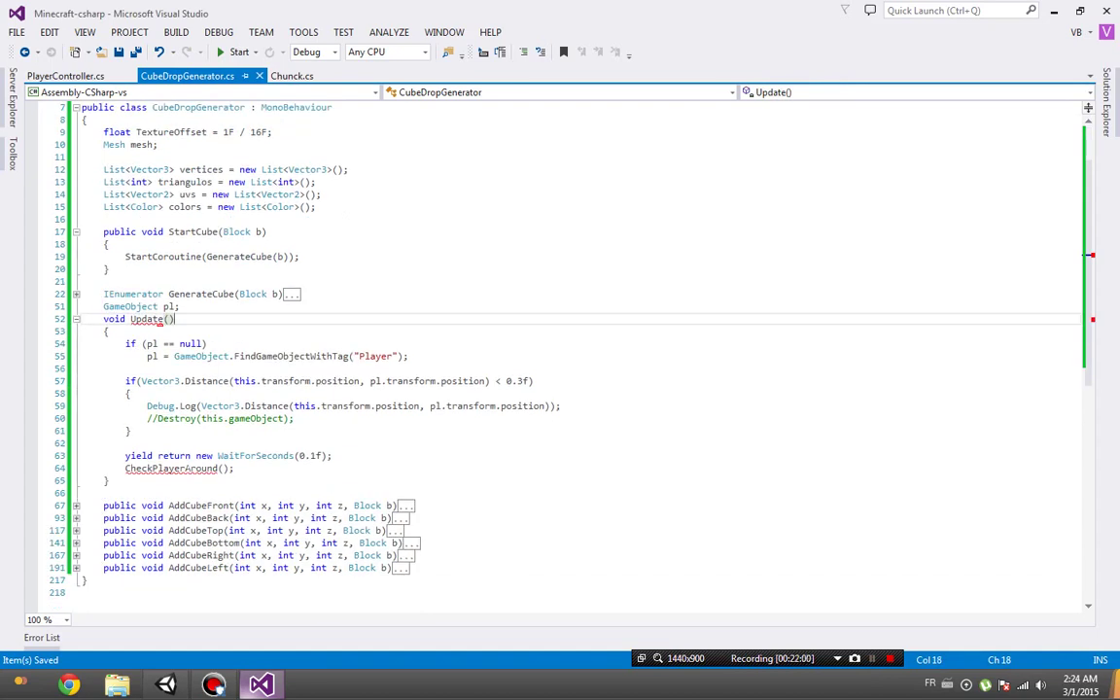
left_click_drag(235, 468, 333, 455)
key("BackSpace")
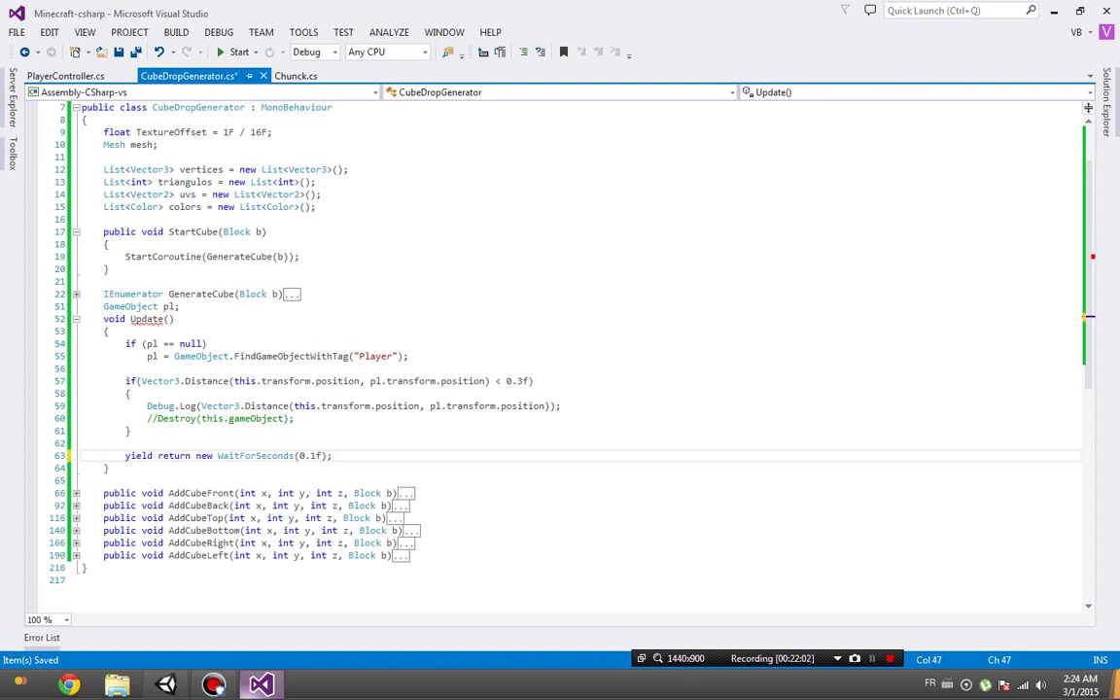
key("shift+Up")
key("shift+Up")
key("BackSpace")
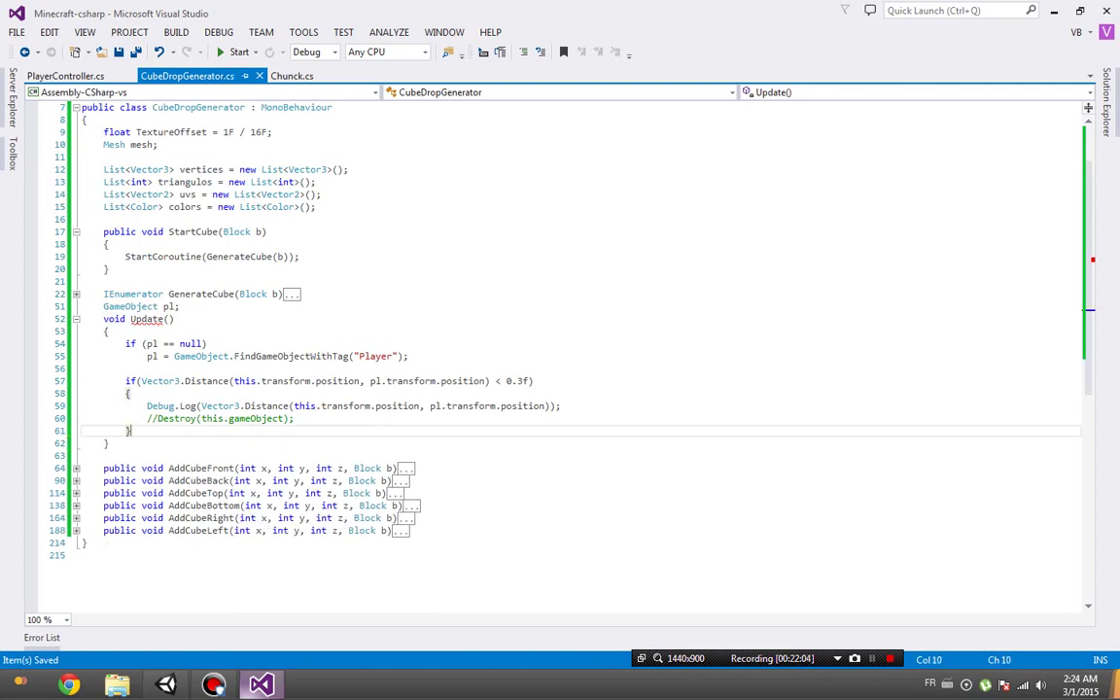
left_click(75, 319)
Play the game, load the world under a player name, walk around, then free the mouse.
key("alt+Tab")
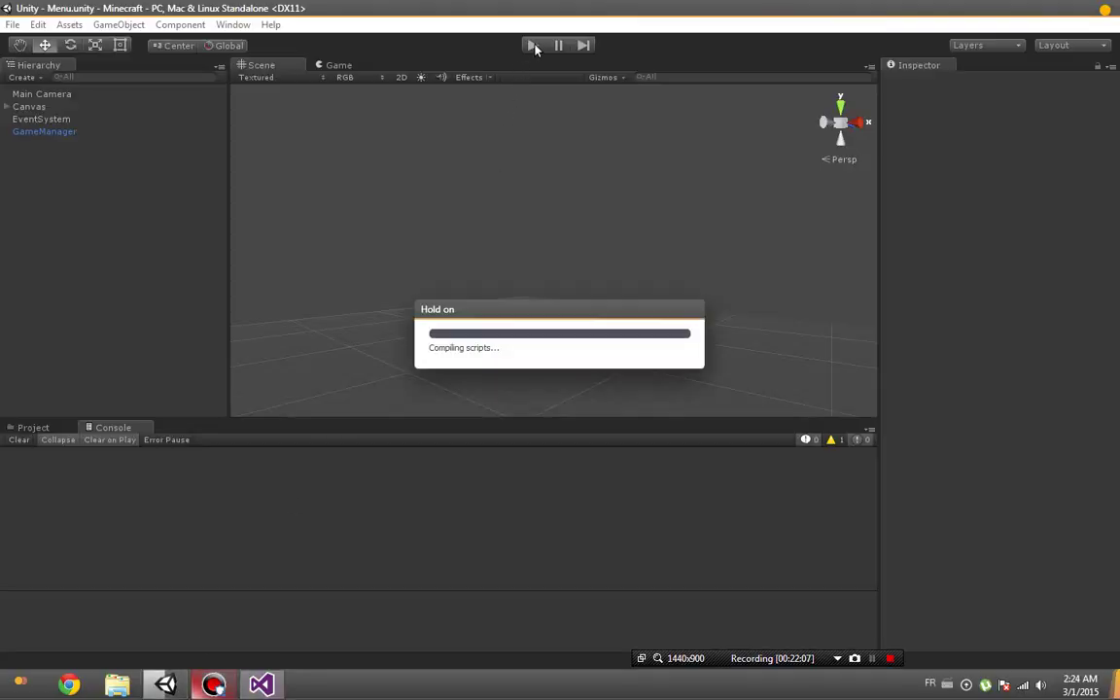
left_click(534, 46)
left_click(545, 238)
left_click(560, 225)
type("BlenMiner")
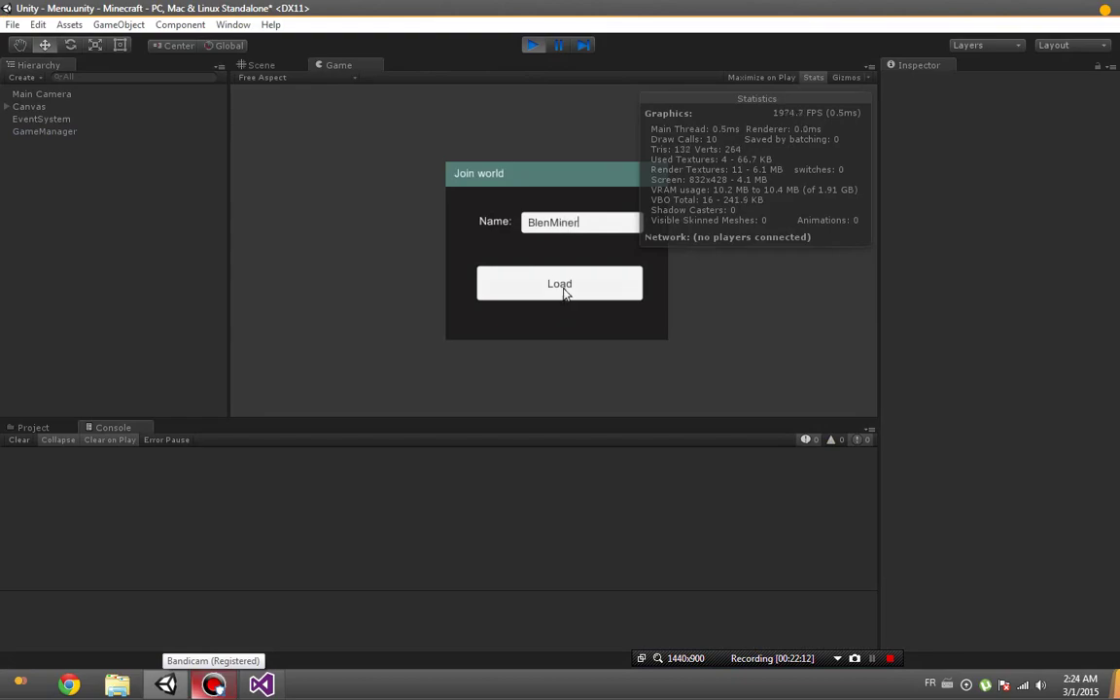
left_click(563, 290)
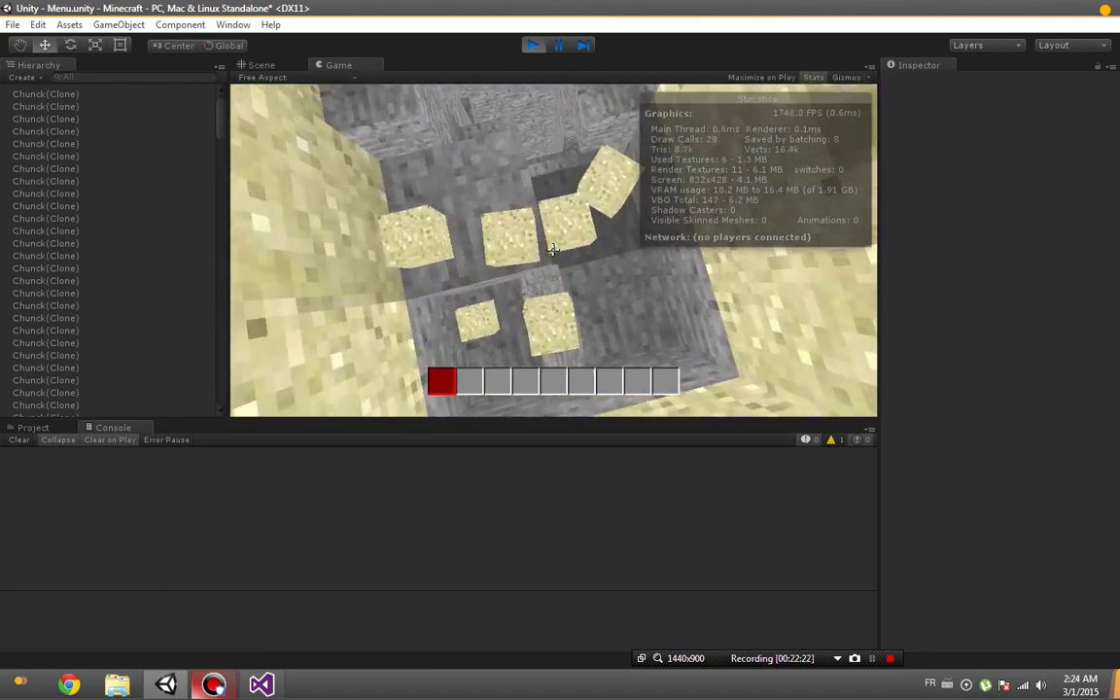
key("Escape")
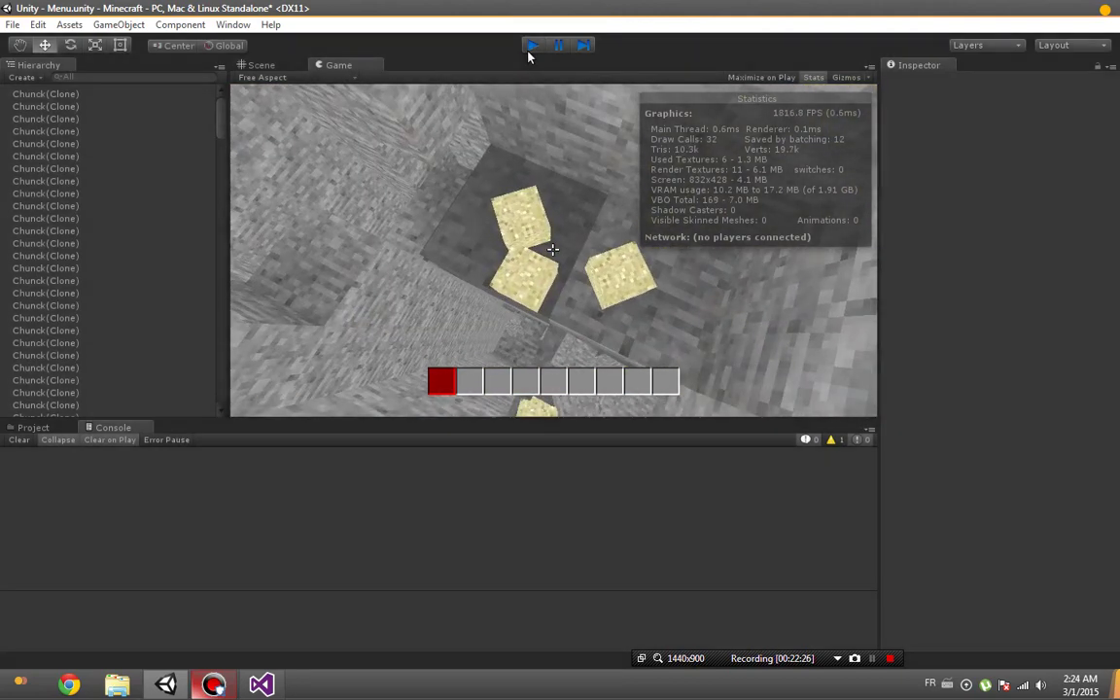
Stop Play mode and copy the Debug.Log statement in CubeDropGenerator's Update.
left_click(533, 45)
left_click(261, 684)
key("ctrl+m")
key("ctrl+m")
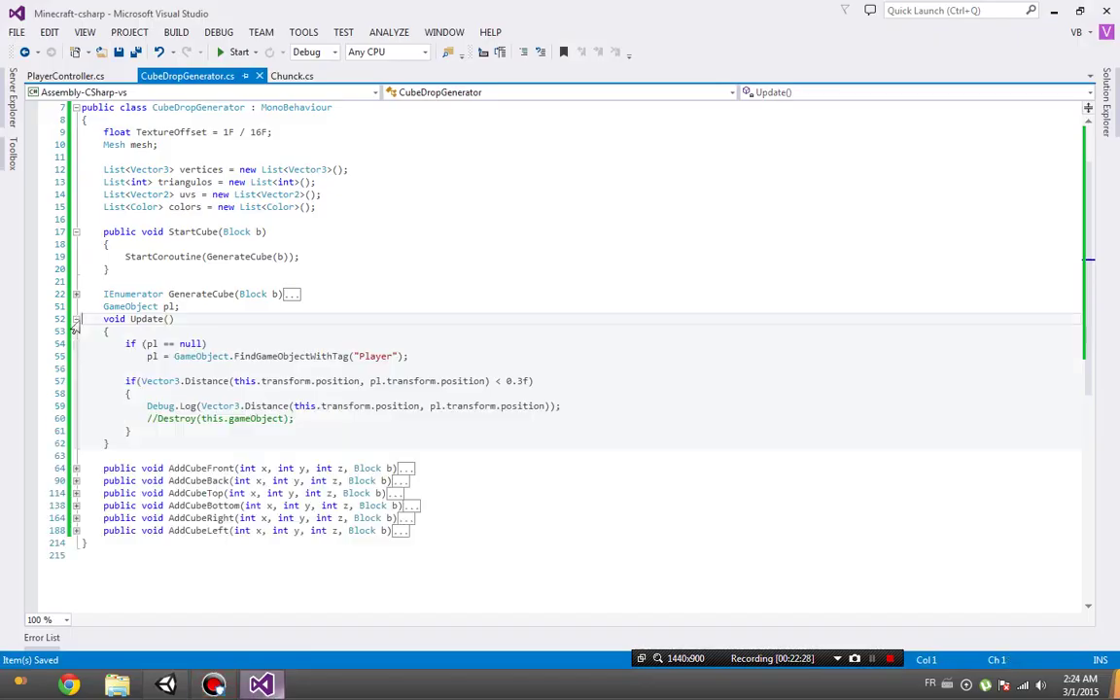
left_click_drag(294, 418, 427, 405)
left_click(428, 406)
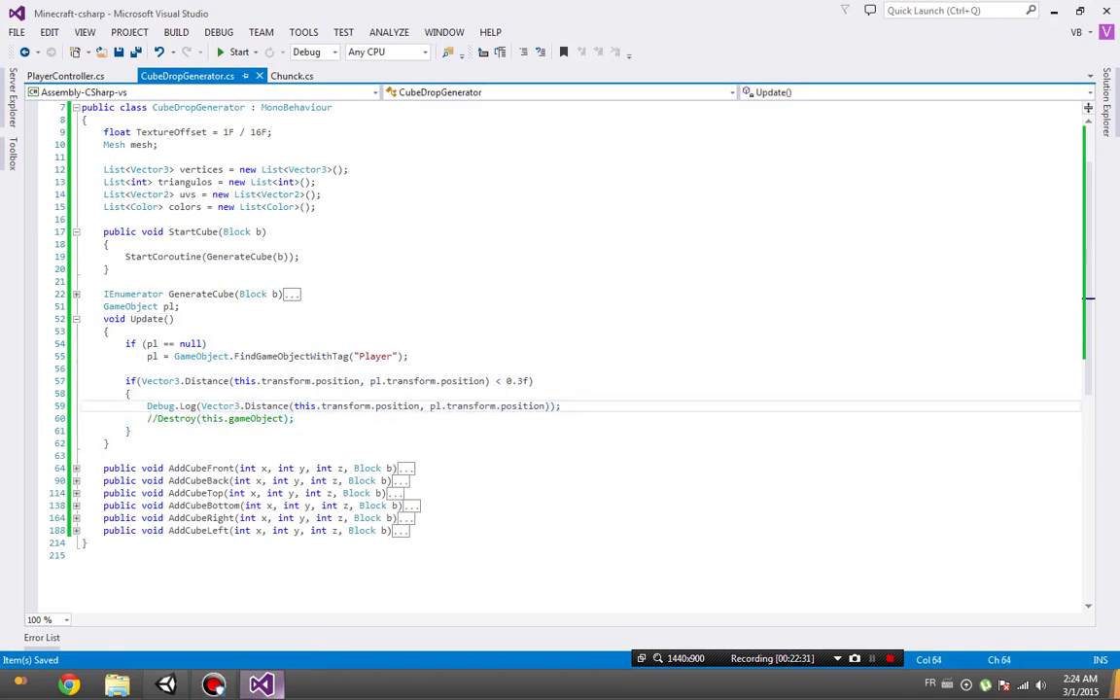
key("Home")
key("shift+End")
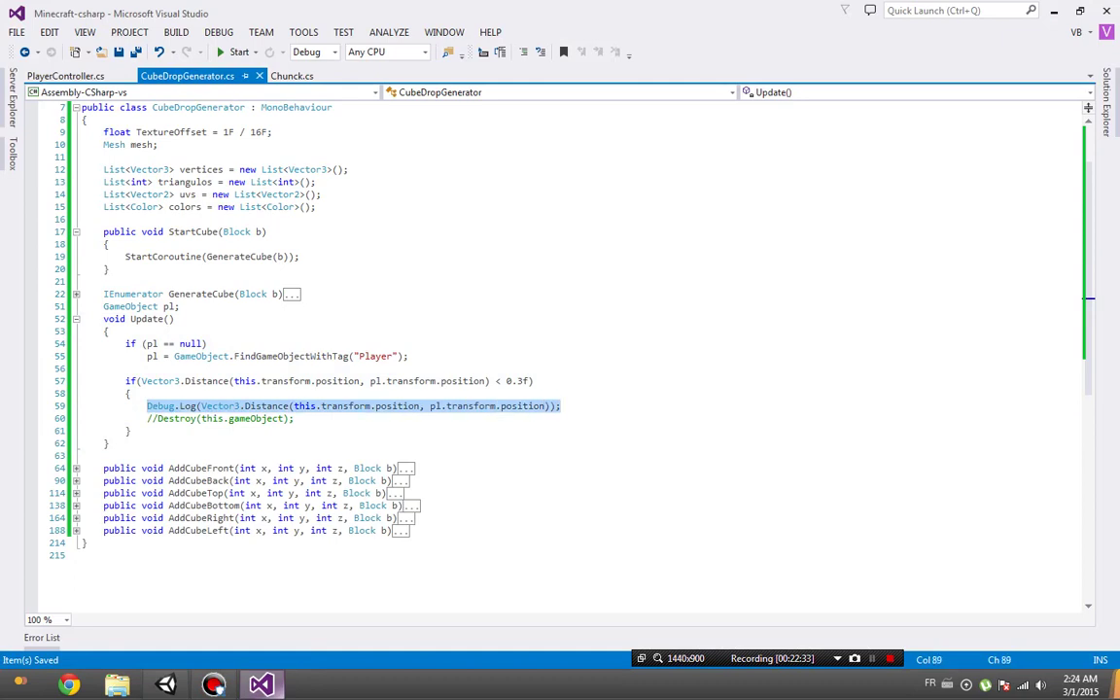
Comment out the if block with /* */ and paste the Debug.Log statement above it.
left_click(126, 381)
type("/*")
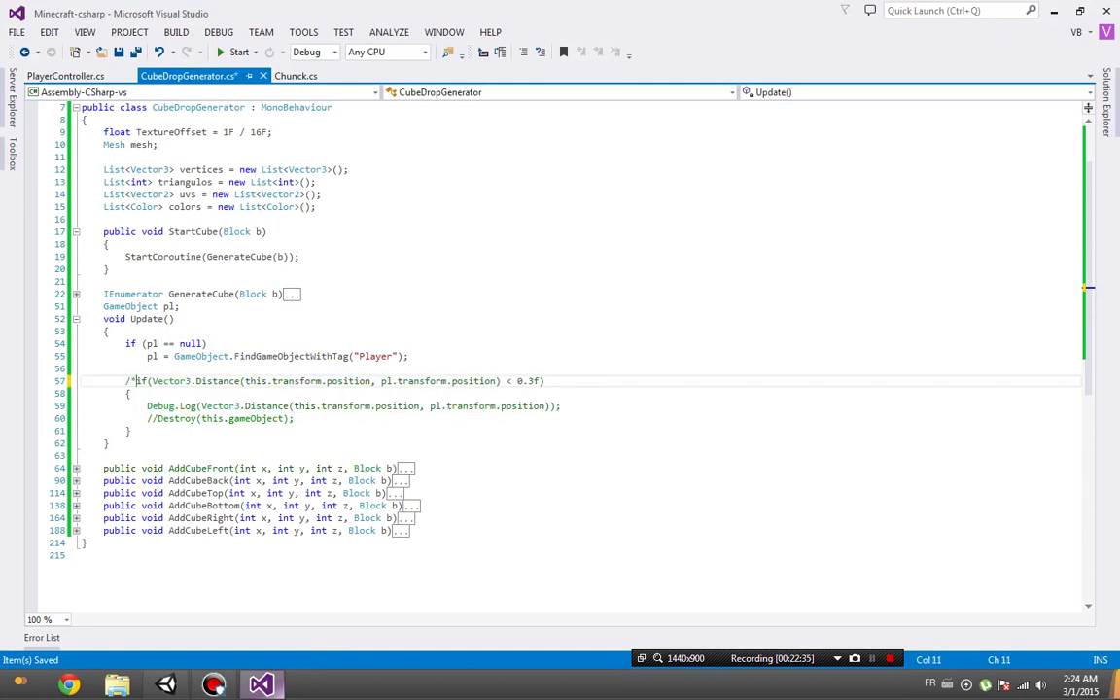
left_click(130, 431)
type("*/")
left_click(125, 368)
key("Return")
type("Debug.Log(Vector3.Distance(this.transform.position, pl.transform.position));")
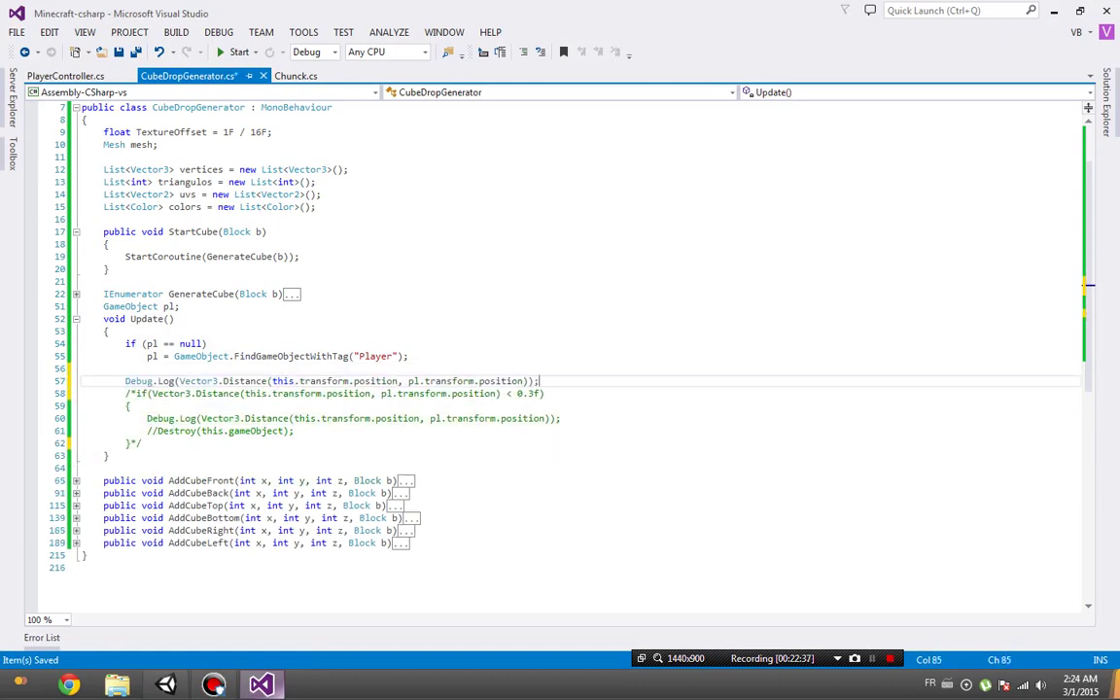
key("Return")
Restore the if block and change its distance threshold from 0.3f to 1f, then save.
key("alt+Tab")
key("alt+Tab")
left_click(142, 456)
key("BackSpace")
key("BackSpace")
left_click(137, 406)
key("BackSpace")
key("BackSpace")
double_click(517, 405)
type("1")
key("ctrl+s")
Delete the unconditional Debug.Log line and uncomment Destroy(this.gameObject).
left_click_drag(125, 368, 125, 393)
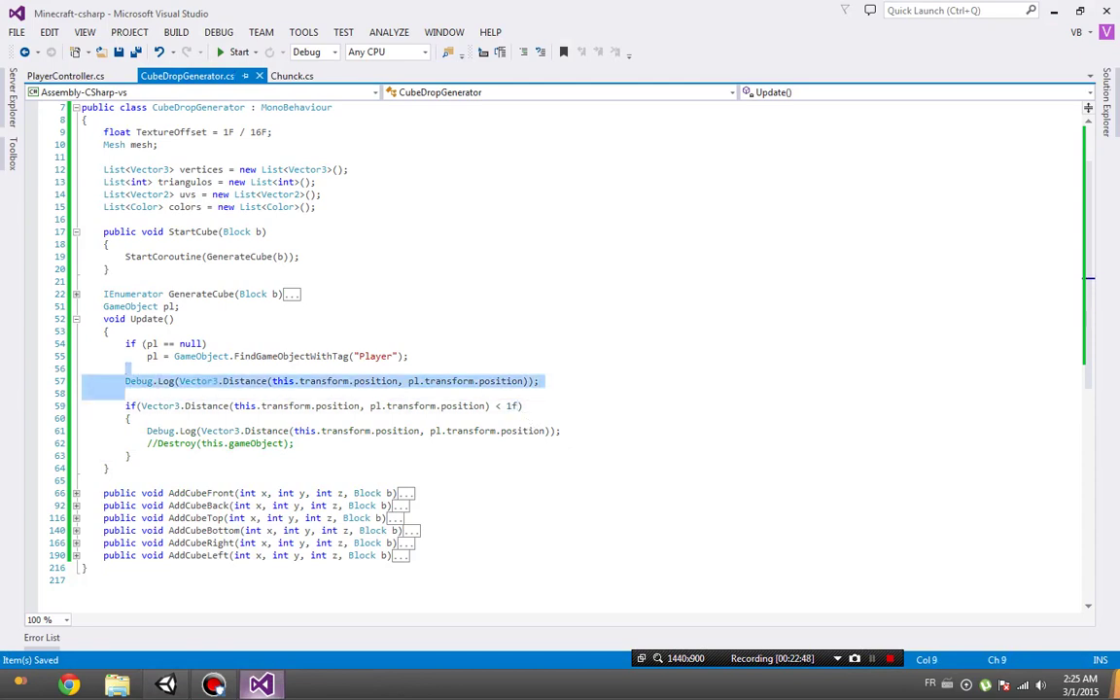
key("Delete")
left_click(147, 418)
key("Delete")
key("Delete")
key("Up")
key("alt+Tab")
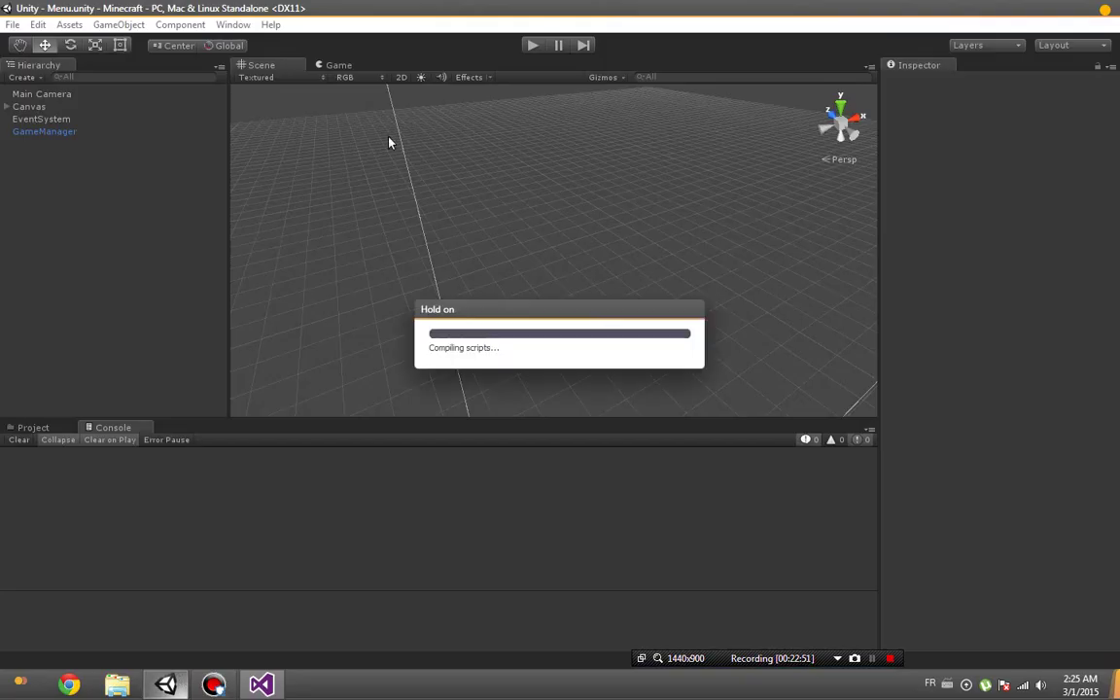
Play and load the world, watching pickup distances of about 0.93–0.99 in the console.
left_click(533, 46)
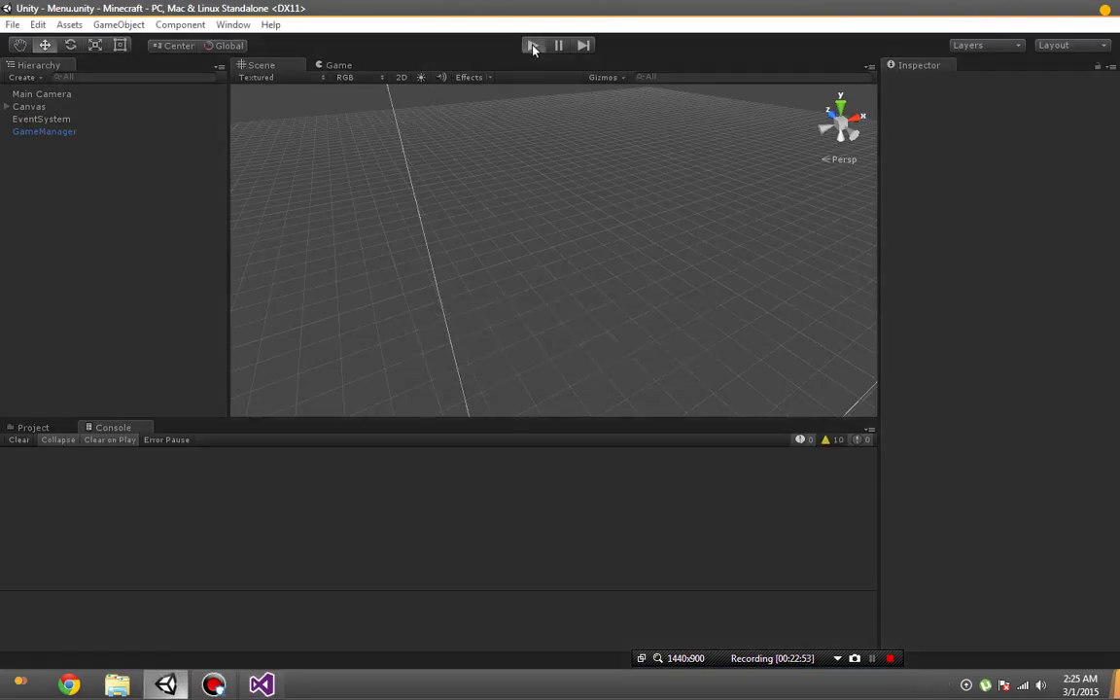
left_click(536, 249)
type("BlenMiner")
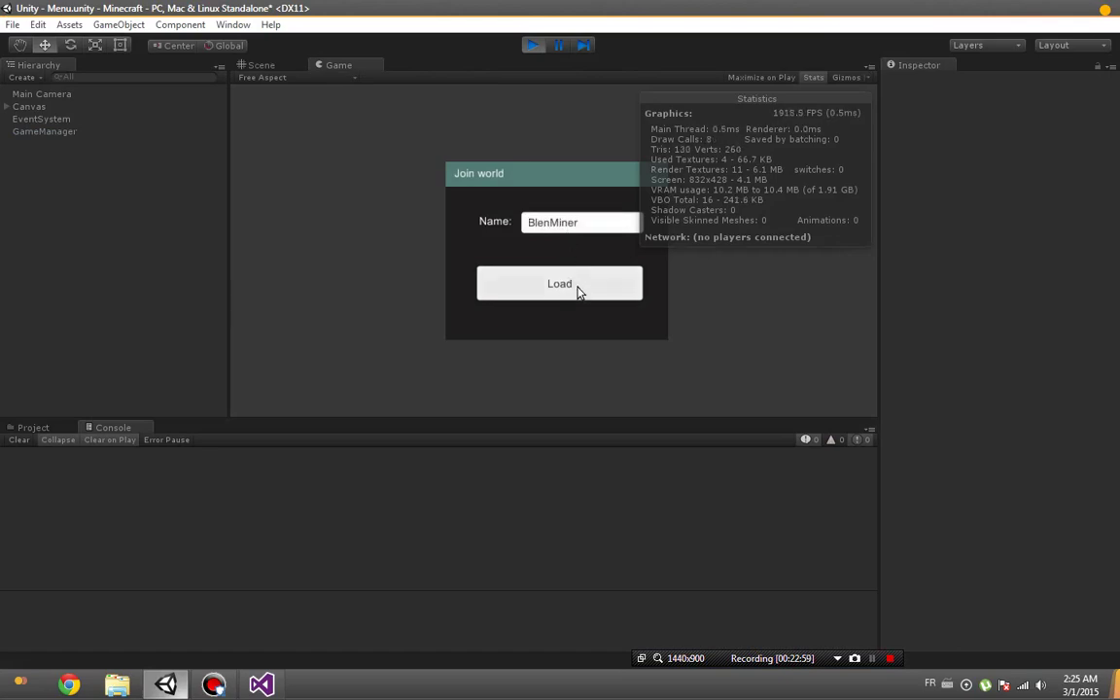
left_click(581, 289)
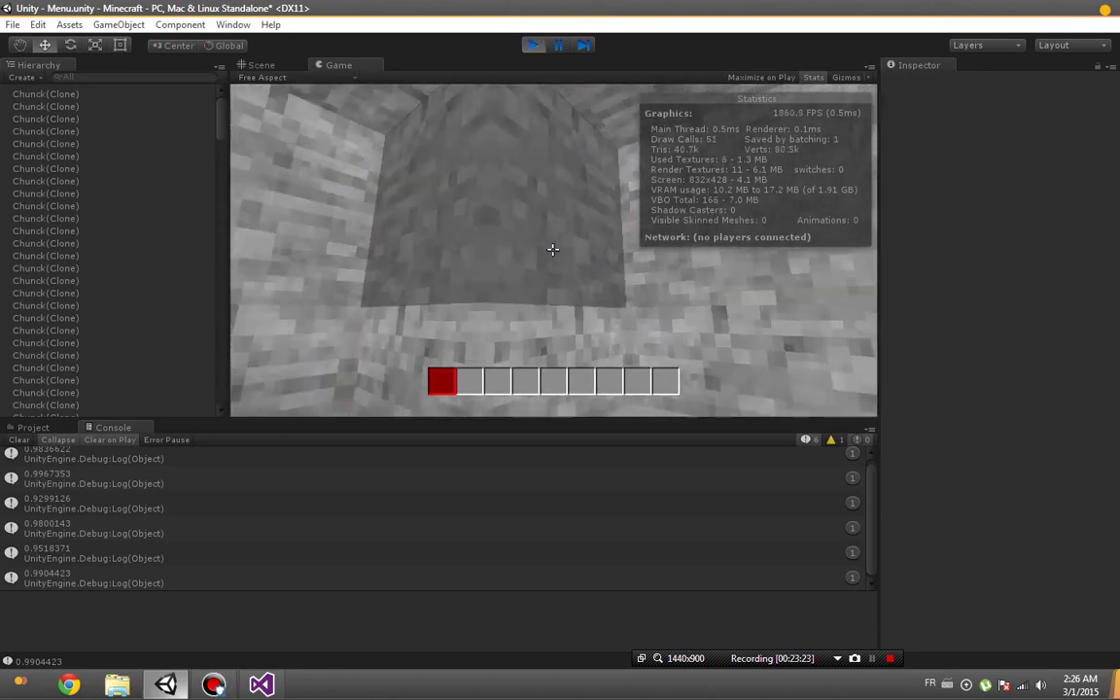
Select and frame First Person Controller 1 in the Scene view, then stop Play mode.
left_click(257, 65)
scroll(113, 155, "down", 5)
scroll(127, 260, "down", 5)
scroll(90, 332, "down", 5)
left_click(89, 364)
double_click(88, 364)
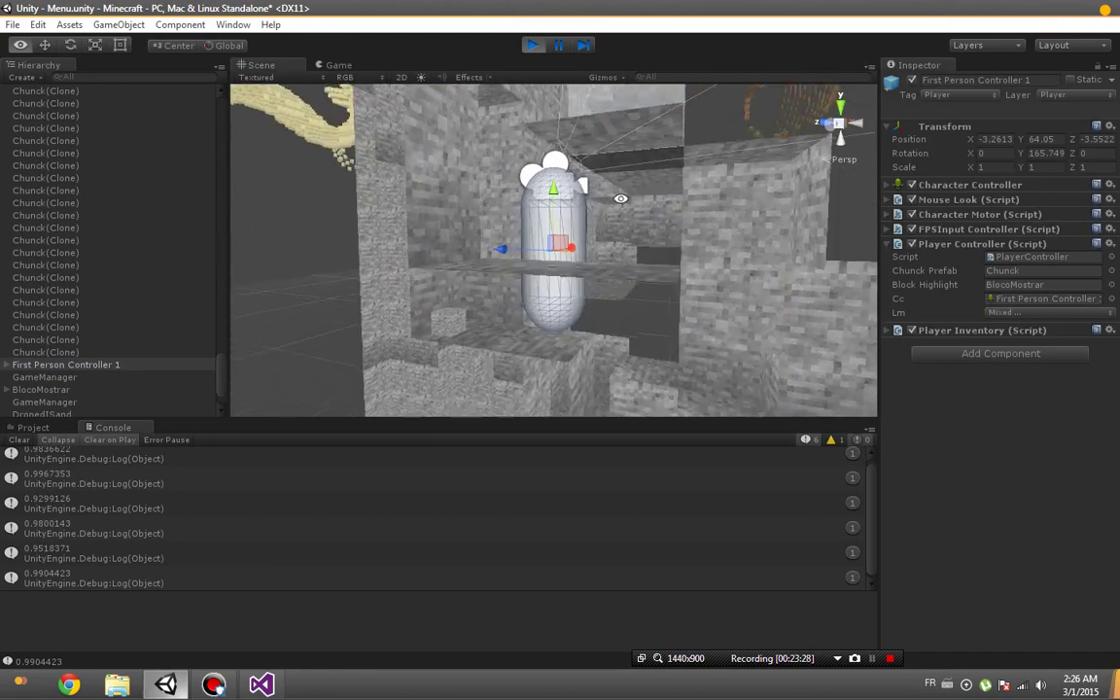
left_click(533, 45)
key("alt+Tab")
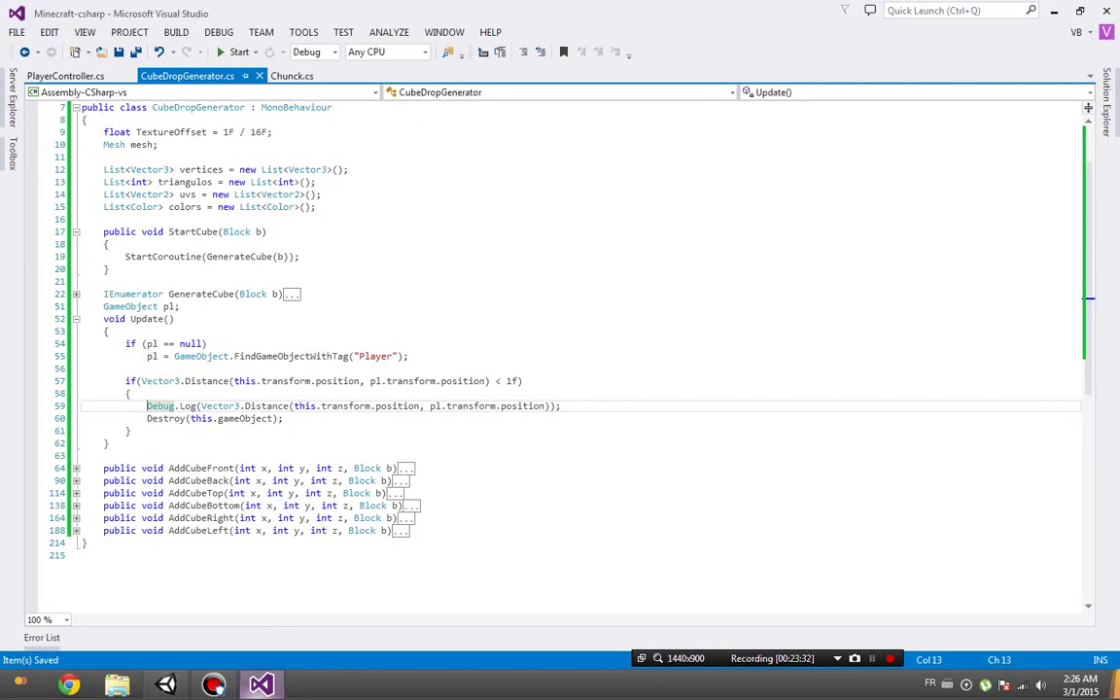
Change the pickup check to use pl.transform.position - new Vector3(0,1,0).
left_click(525, 381)
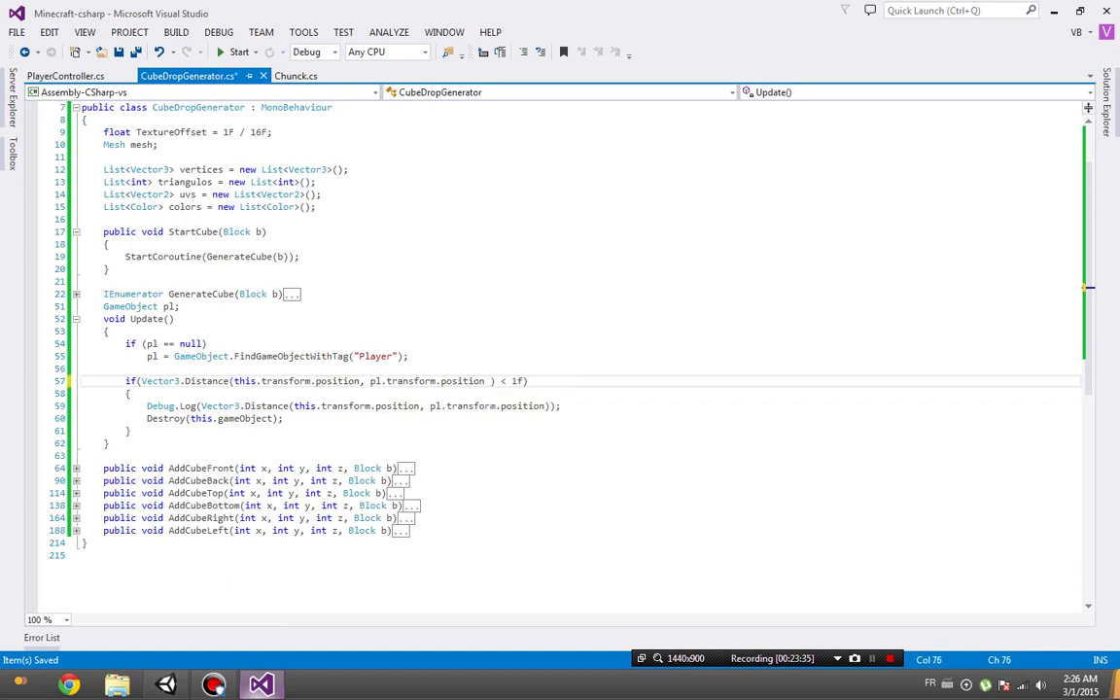
type("- Vector3(0,1,0")
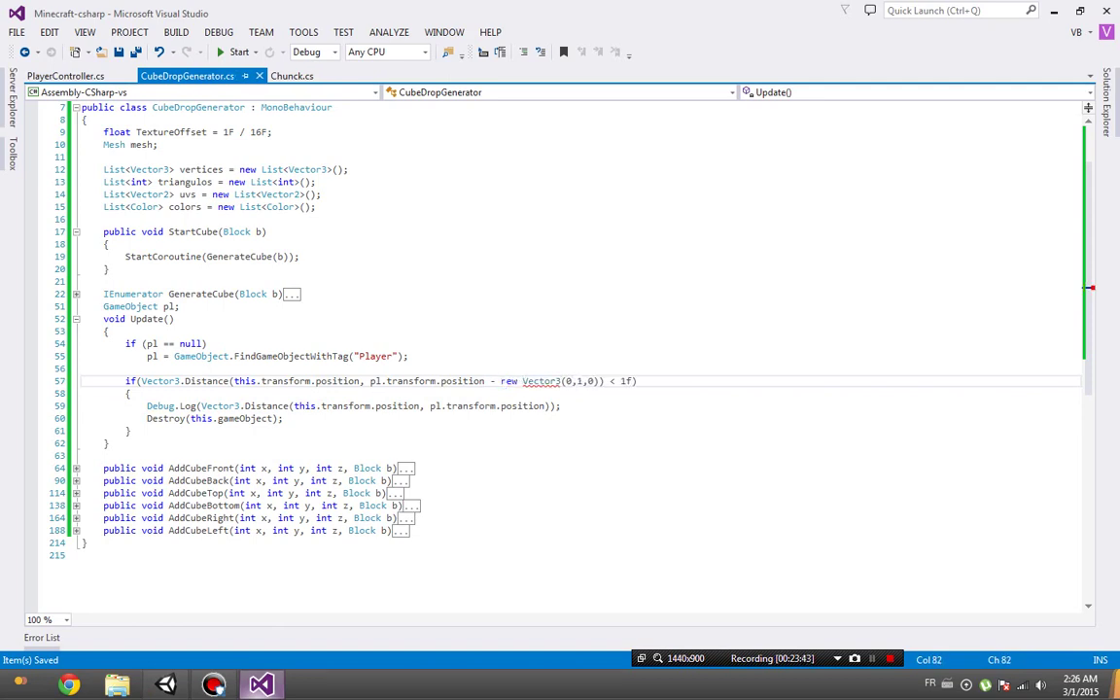
left_click(263, 687)
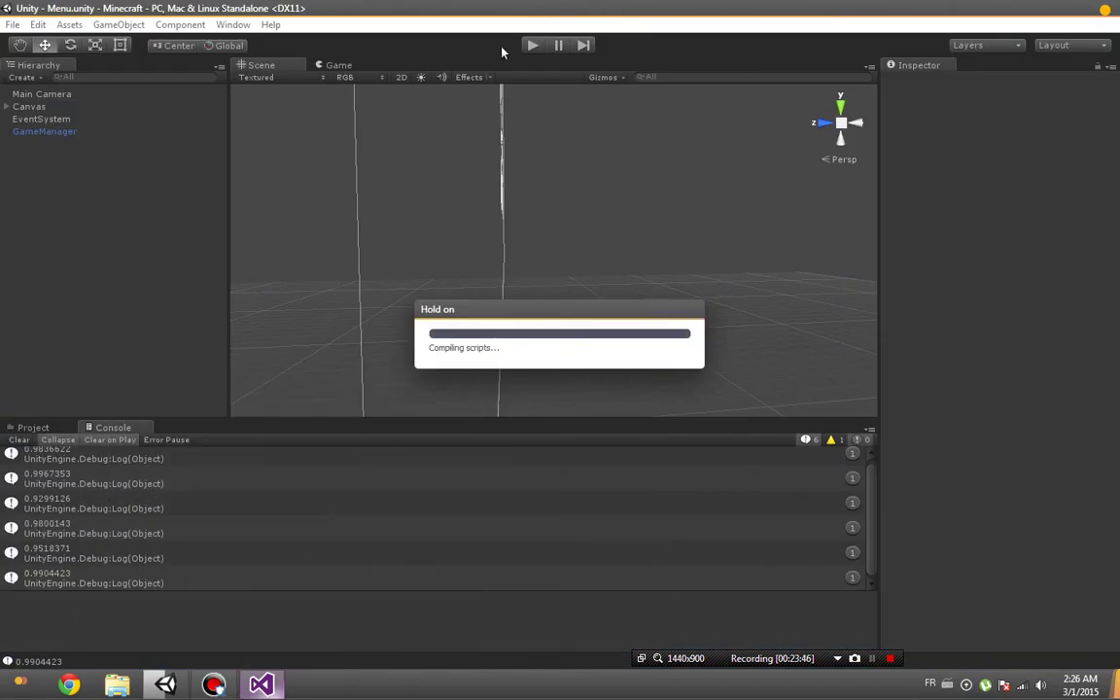
Play-test the world with the offset, seeing distances of roughly 0.74–1.97, then stop.
left_click(533, 46)
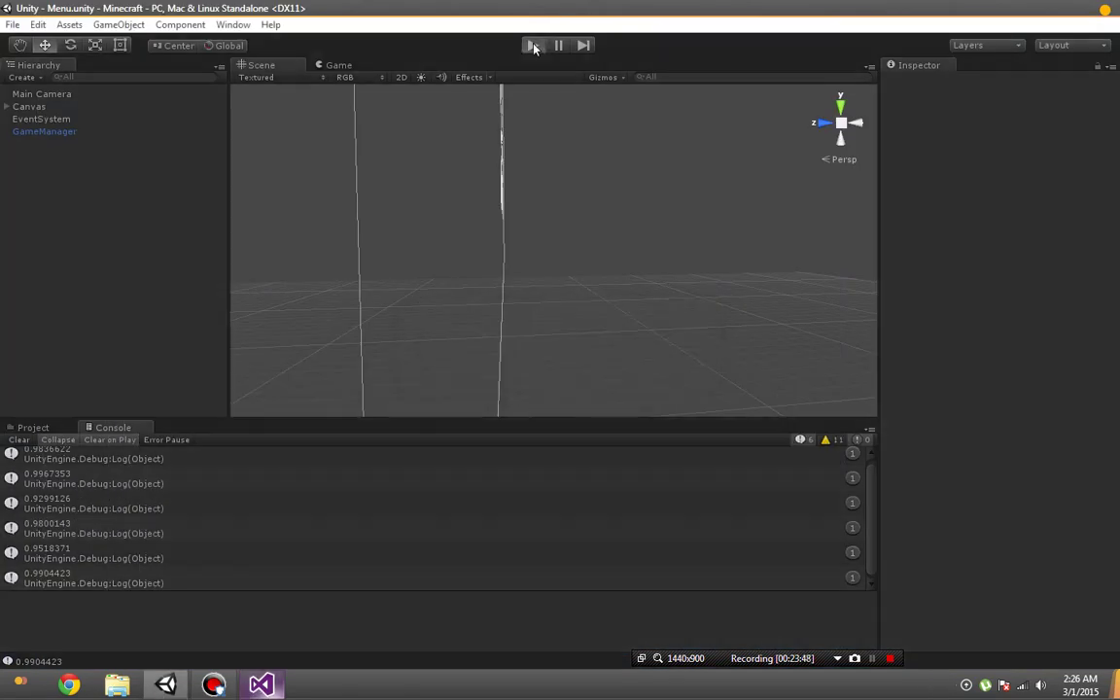
left_click(504, 236)
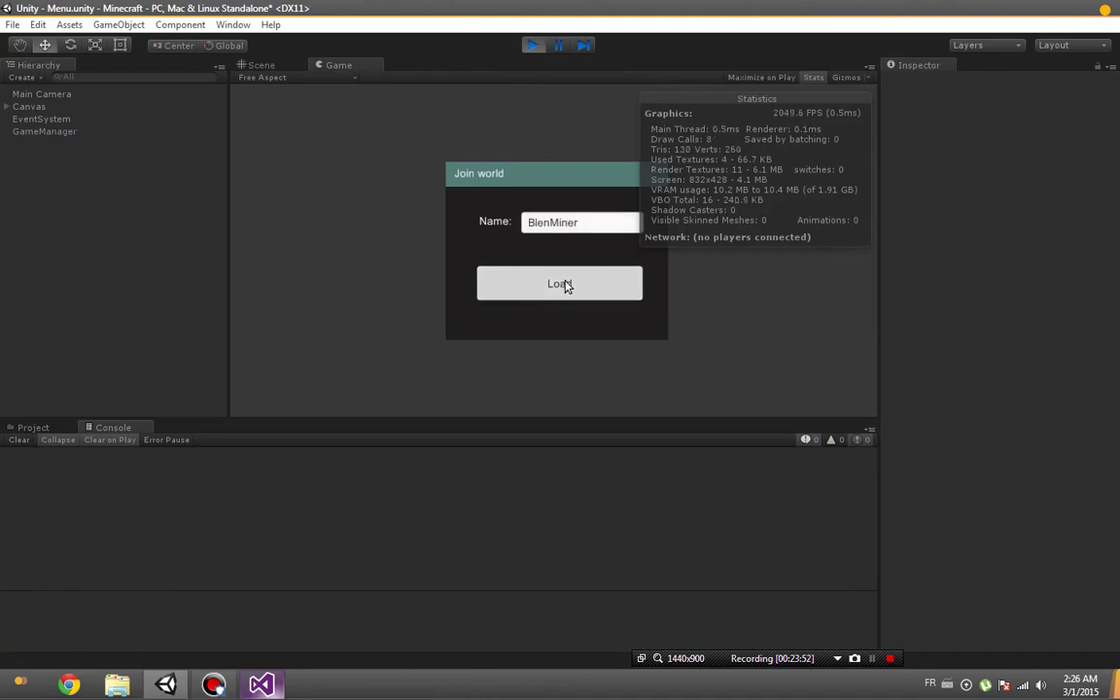
left_click(564, 281)
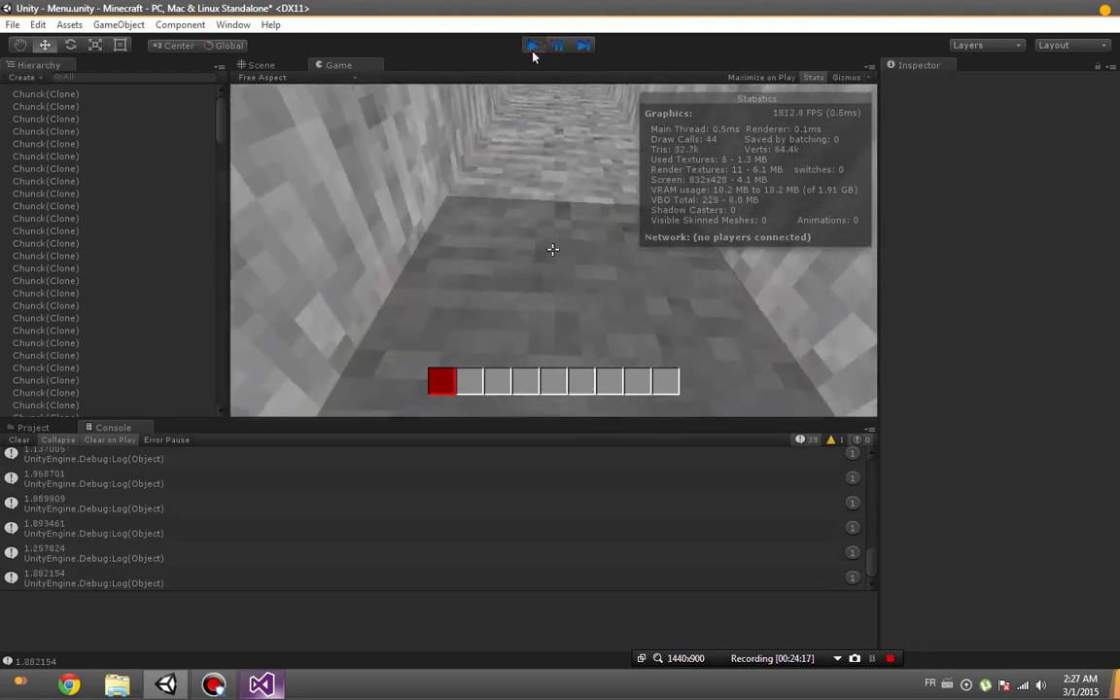
left_click(532, 48)
Clear the console and replace the Debug.Log line with a GetComponent<Inventory>().AddItem call.
left_click(19, 440)
key("alt+Tab")
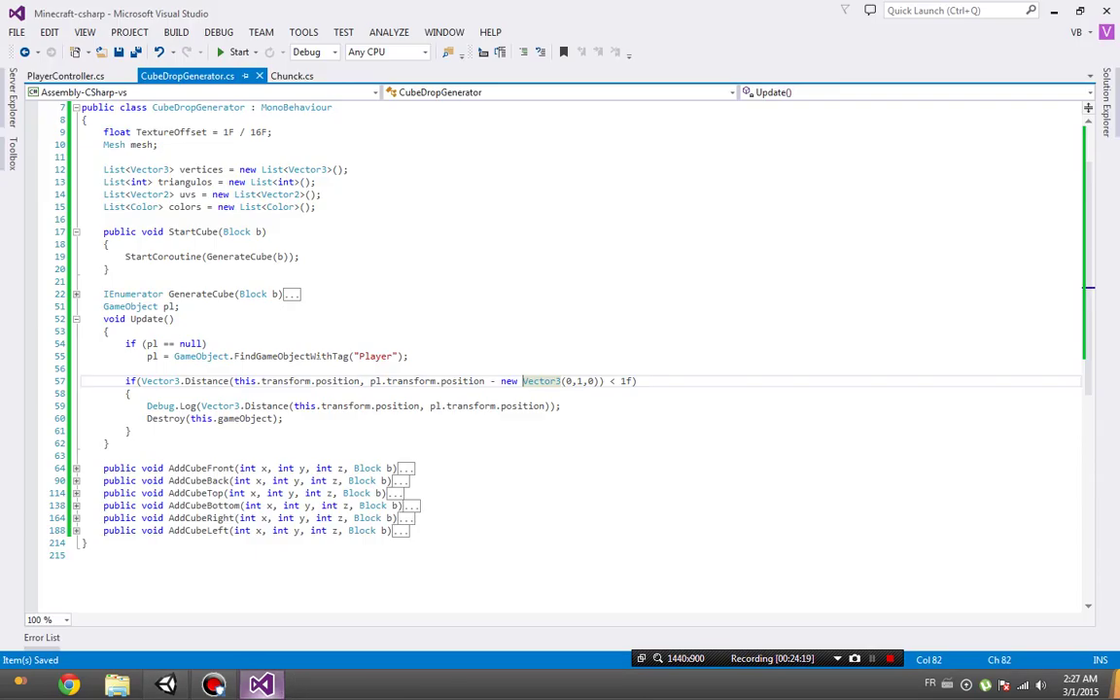
left_click(562, 405)
key("shift+Up")
key("BackSpace")
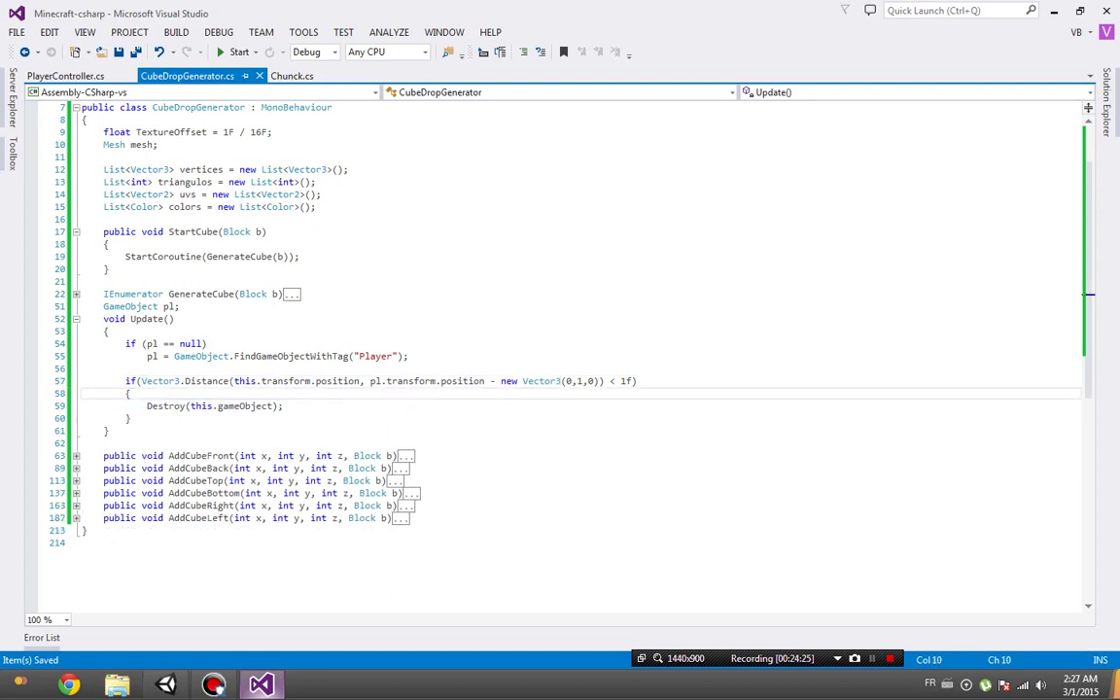
key("Return")
type("pl.get")
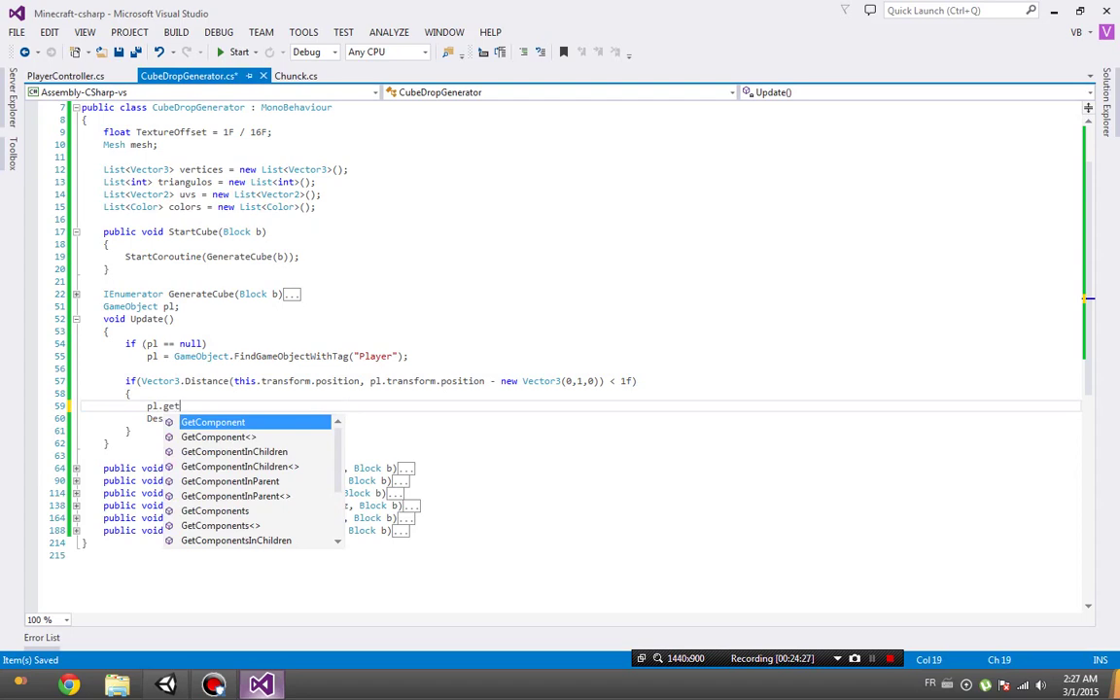
type("<PlayerInventory>")
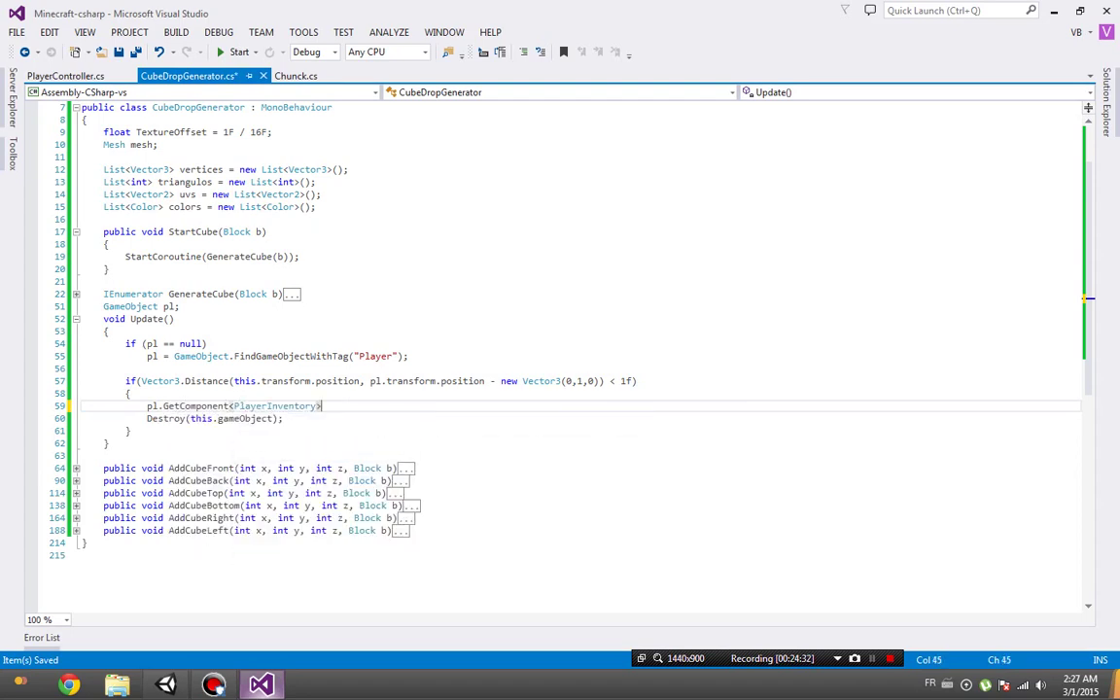
type("().ad")
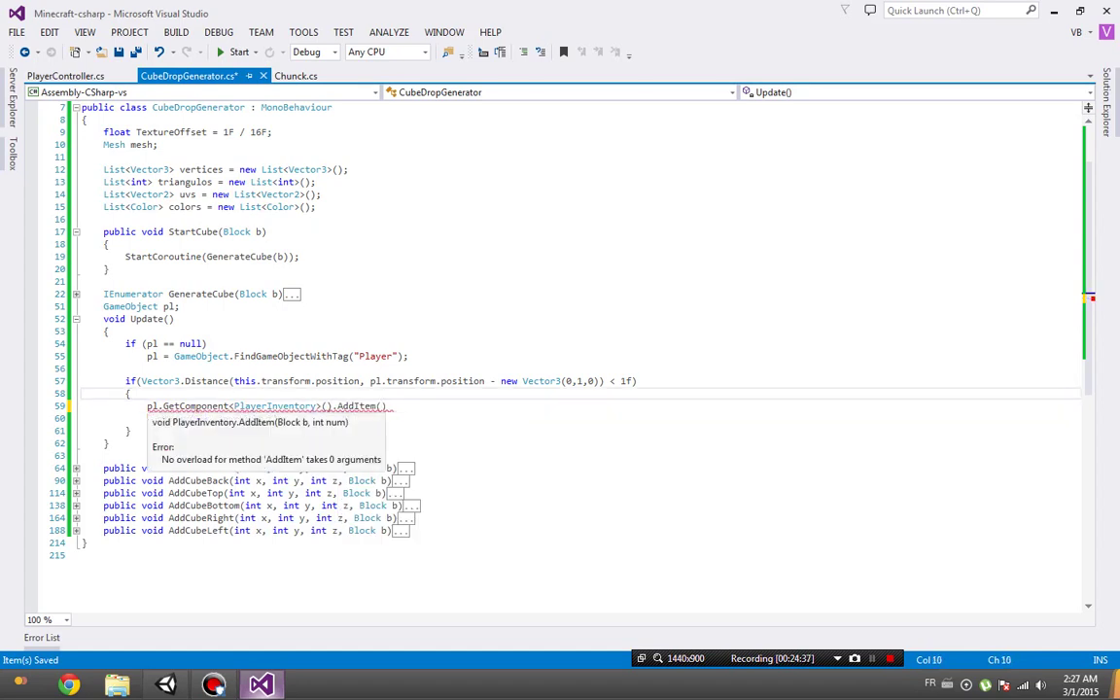
Add a Block bloco field and assign bloco = b inside StartCube.
scroll(360, 408, "up", 2)
left_click(317, 281)
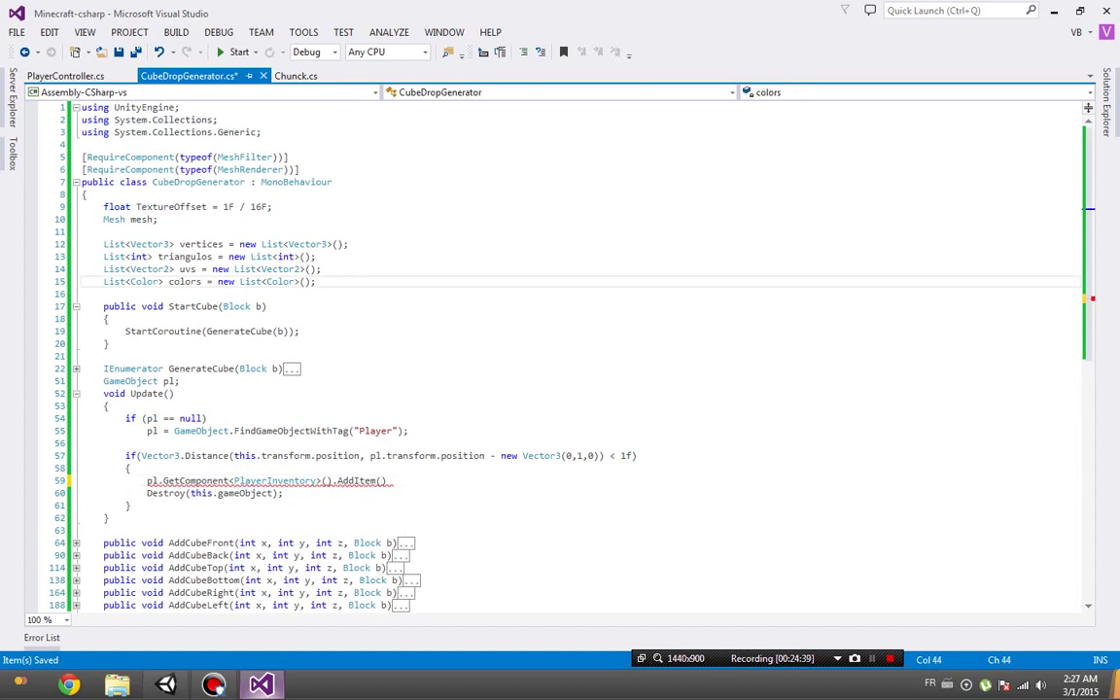
key("Return")
key("Return")
type("Block bloco = null;")
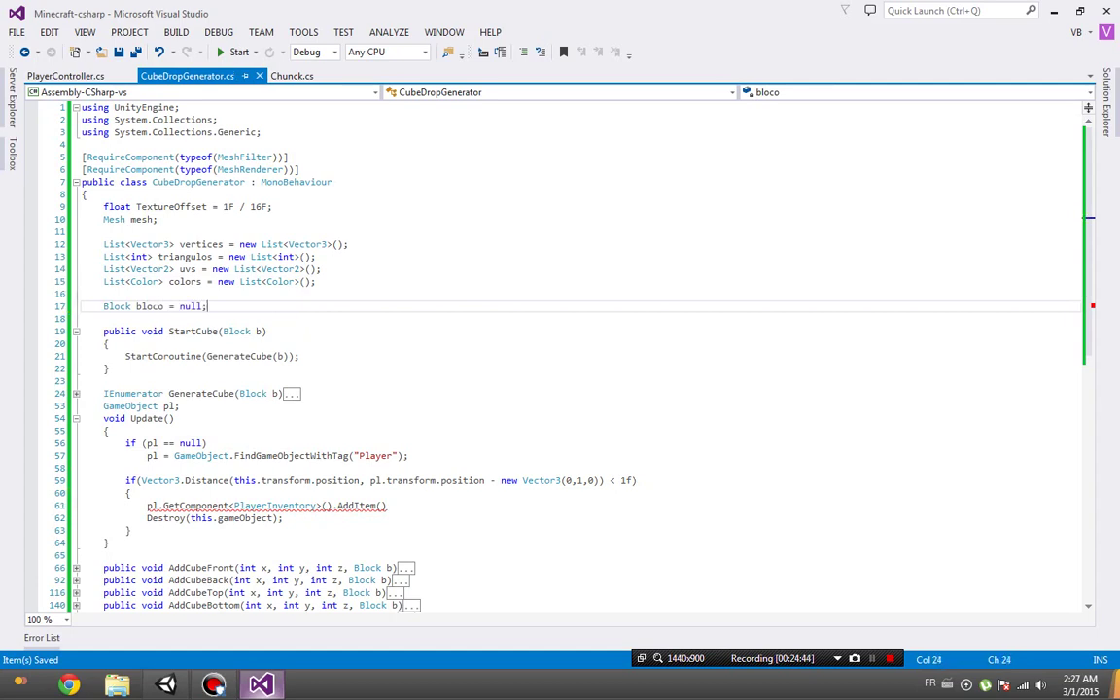
left_click(110, 343)
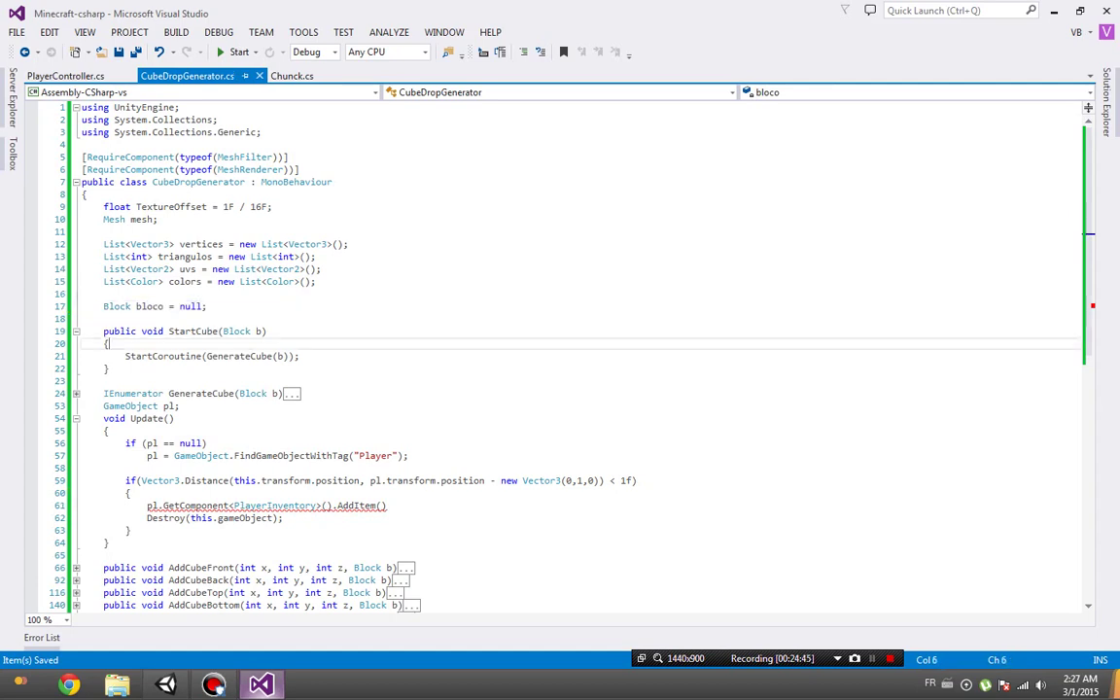
key("Return")
type("bloco = b;")
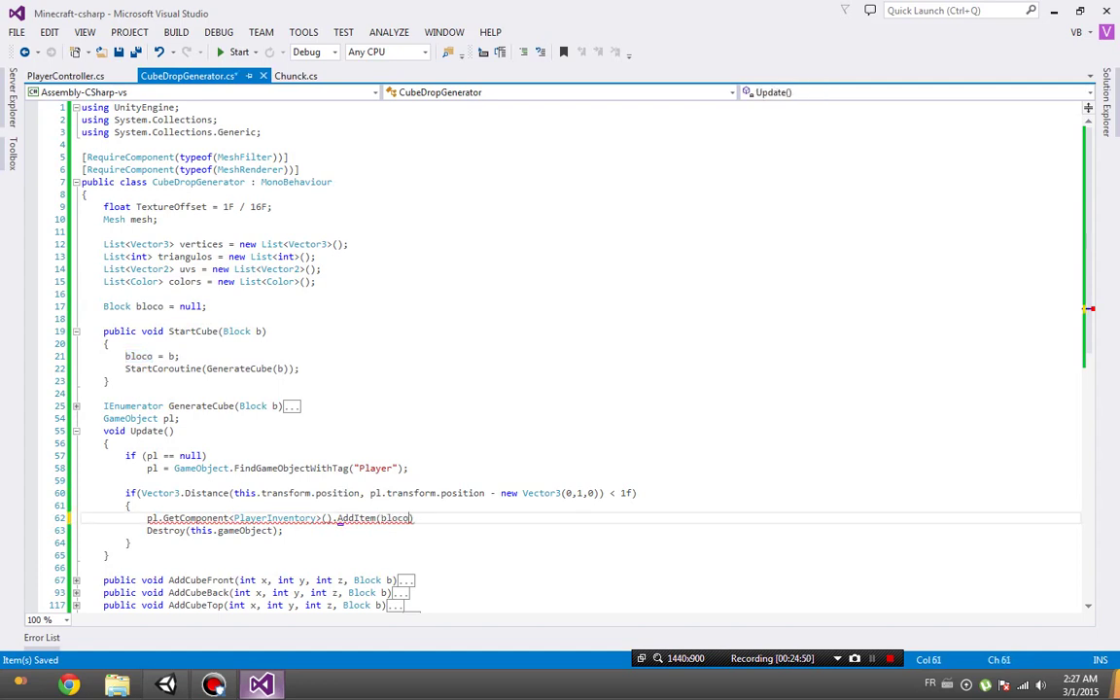
type(";")
Complete AddItem(bloco, 1); and add Destroy(this.gameObject); below it.
key("Return")
type("Destroy(this.gameObject);")
left_click(292, 405)
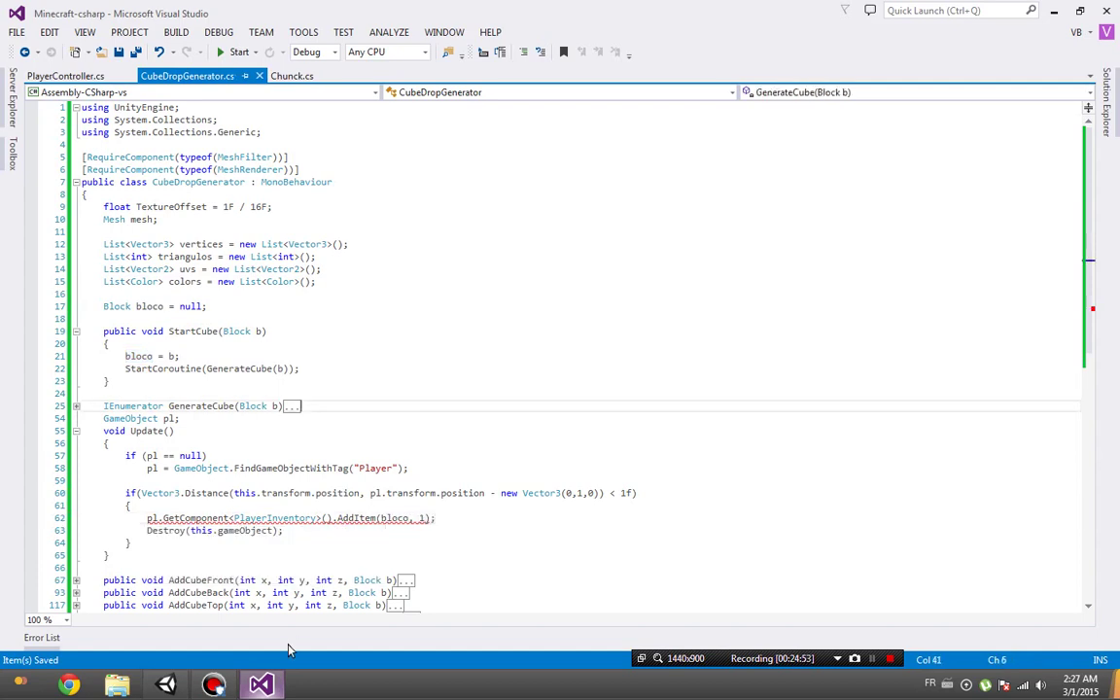
left_click(175, 687)
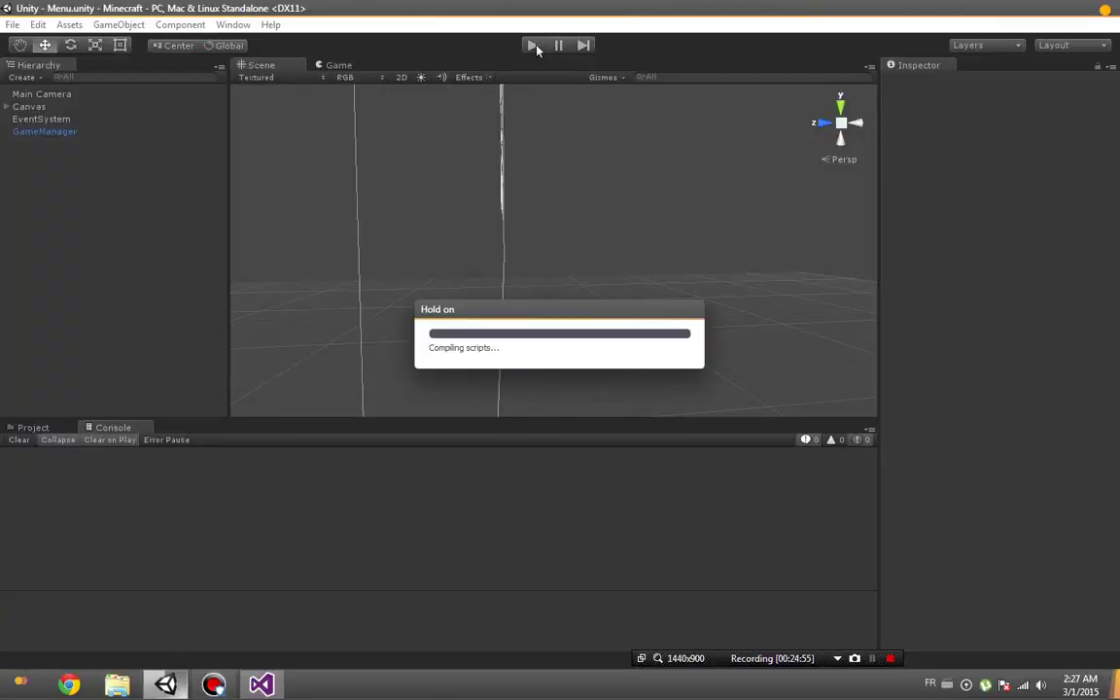
Play and load the world, then check the empty inventory grid.
left_click(533, 46)
left_click(561, 237)
type("BlenMiner")
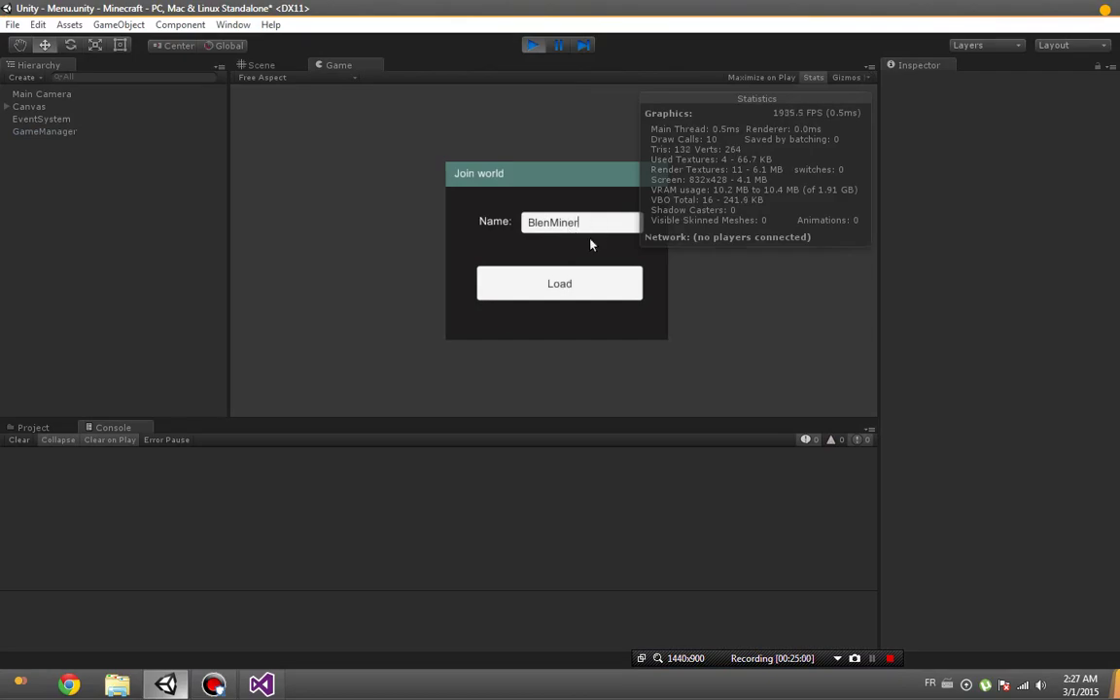
left_click(564, 283)
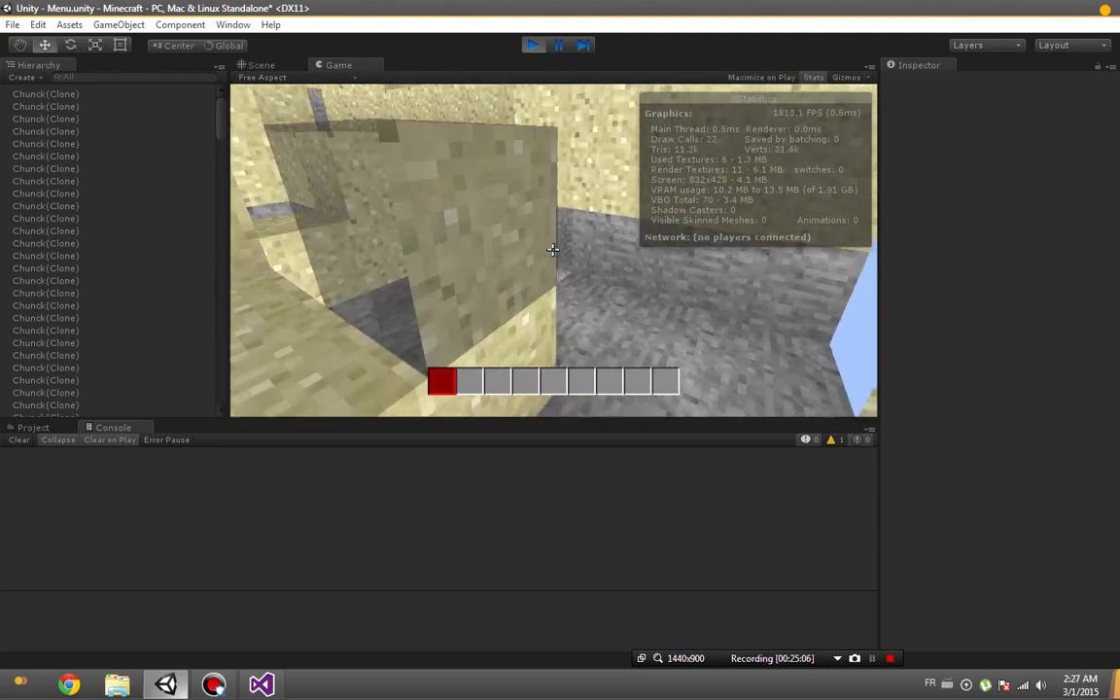
key("e")
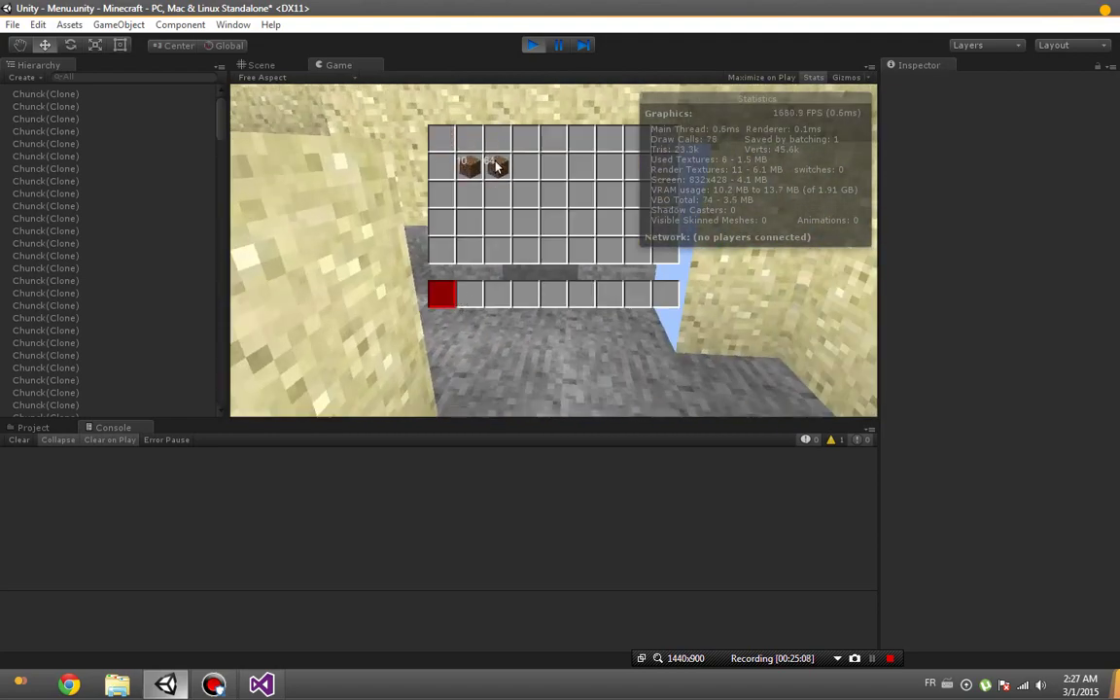
key("e")
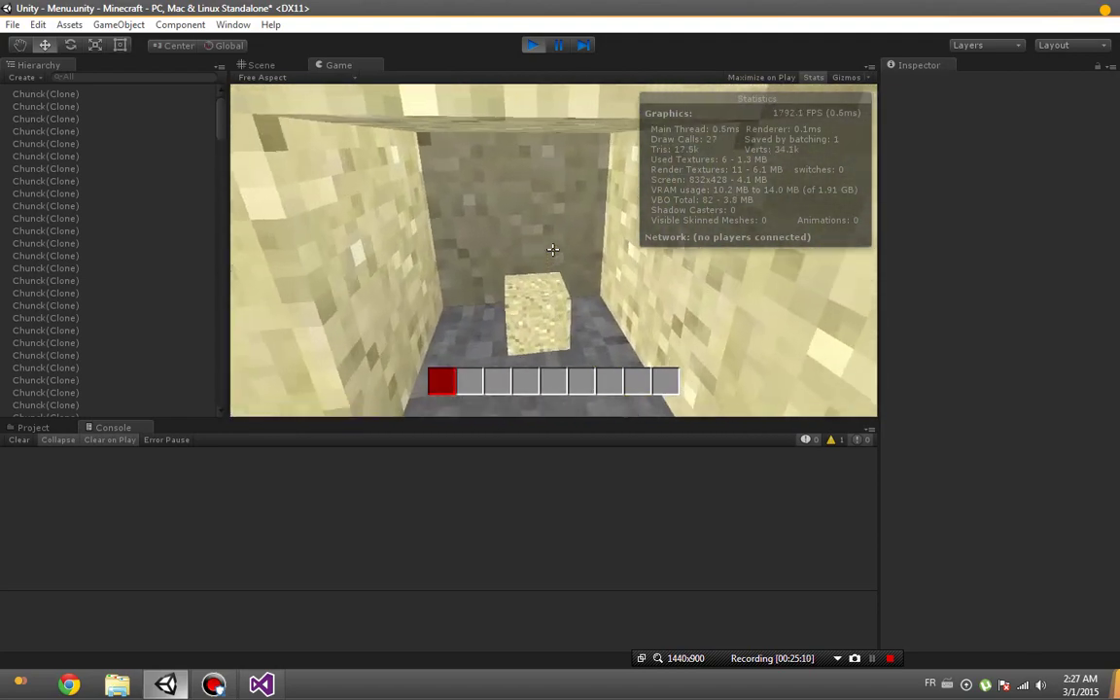
Break the sand block on the pit floor, confirm the pickup in the inventory, then stop.
left_click(552, 250)
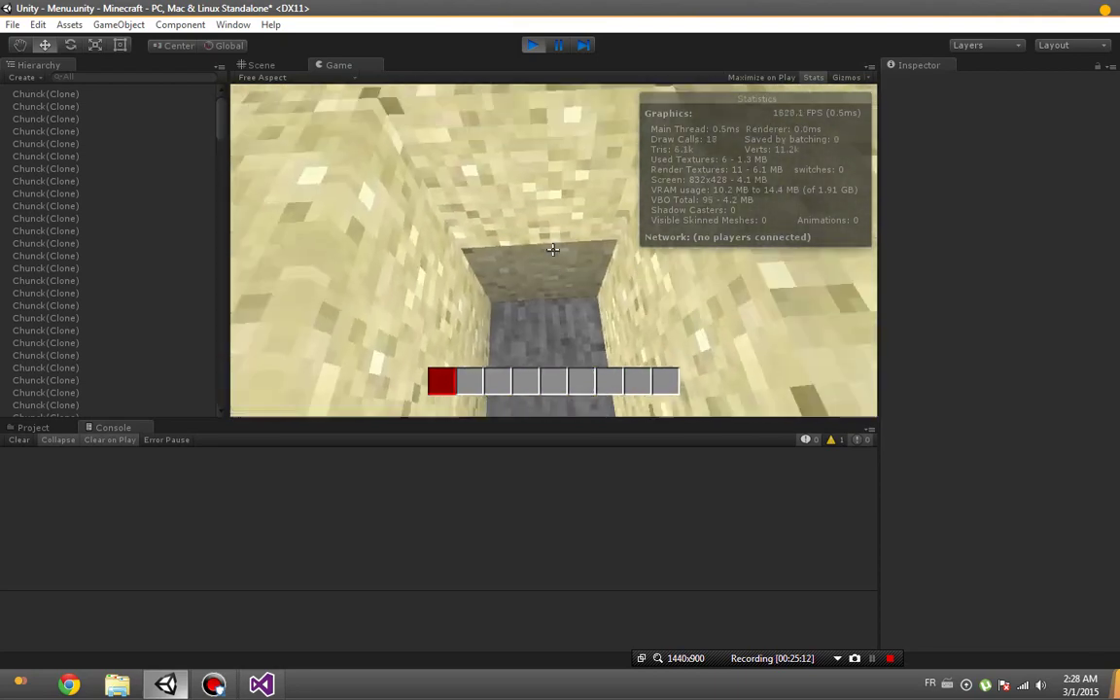
key("e")
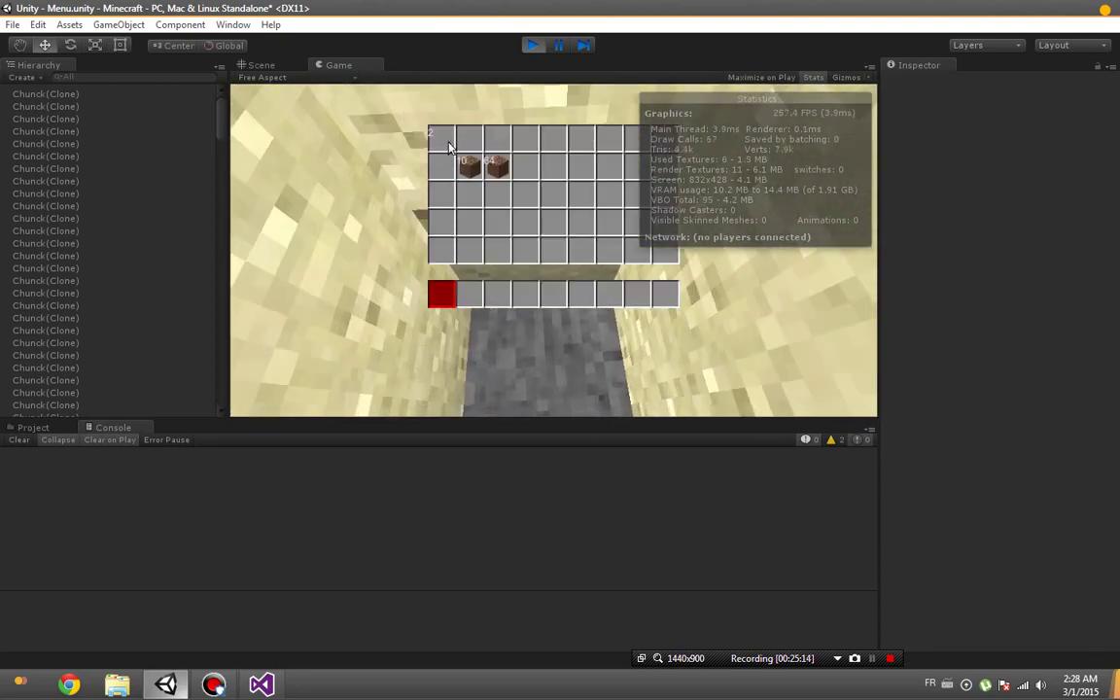
key("e")
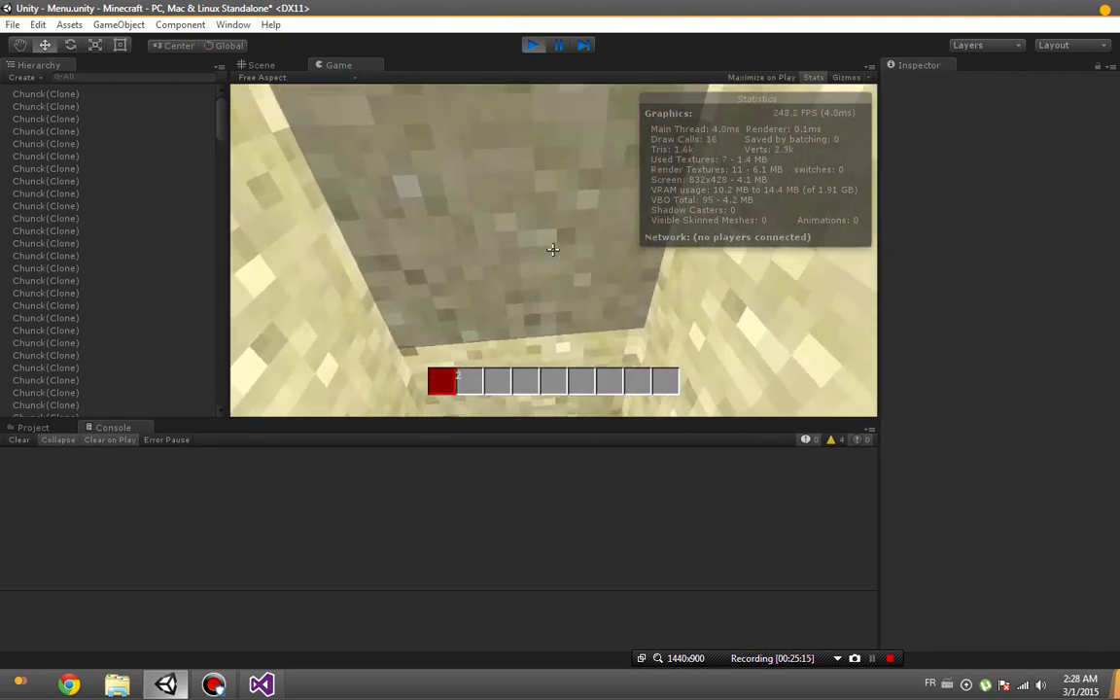
key("e")
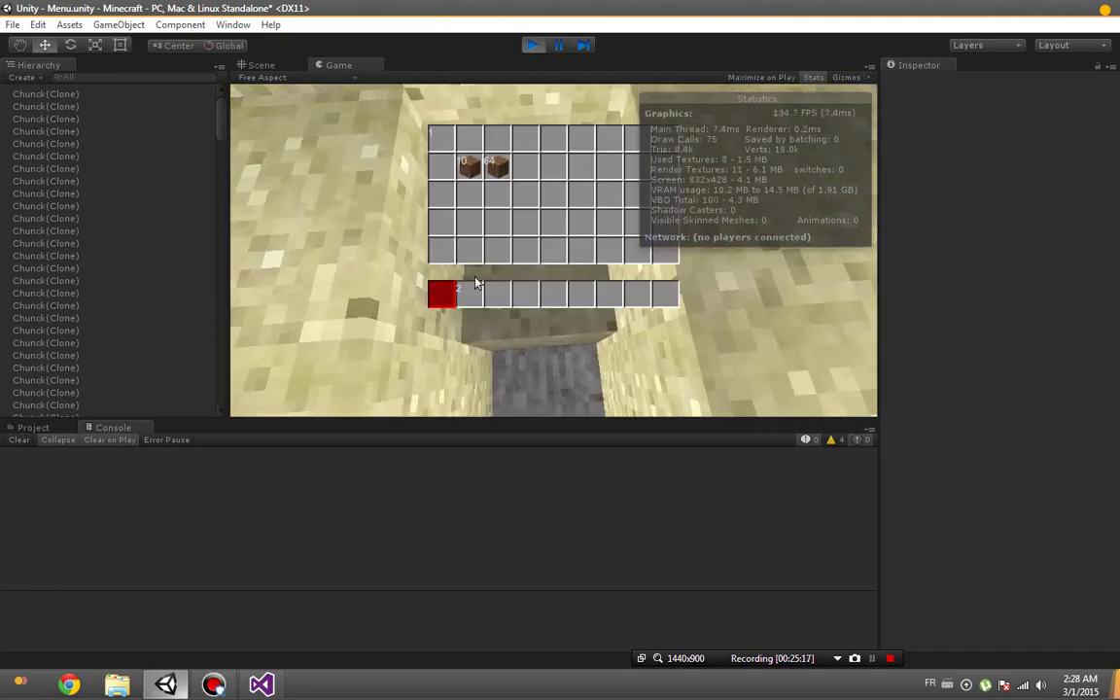
key("e")
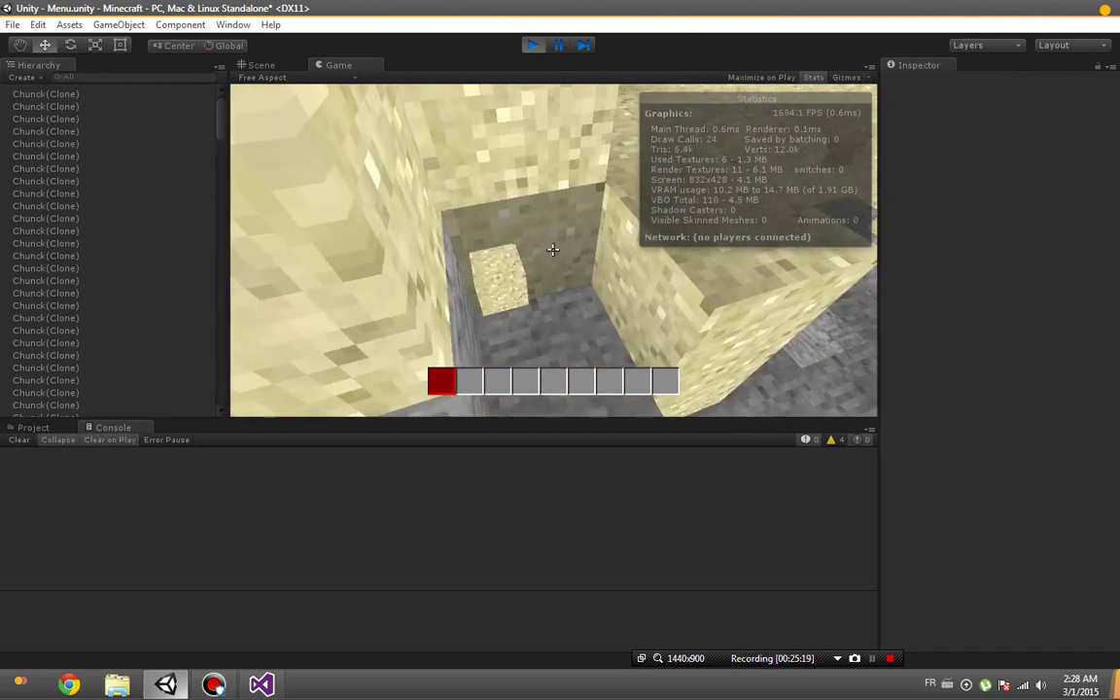
key("e")
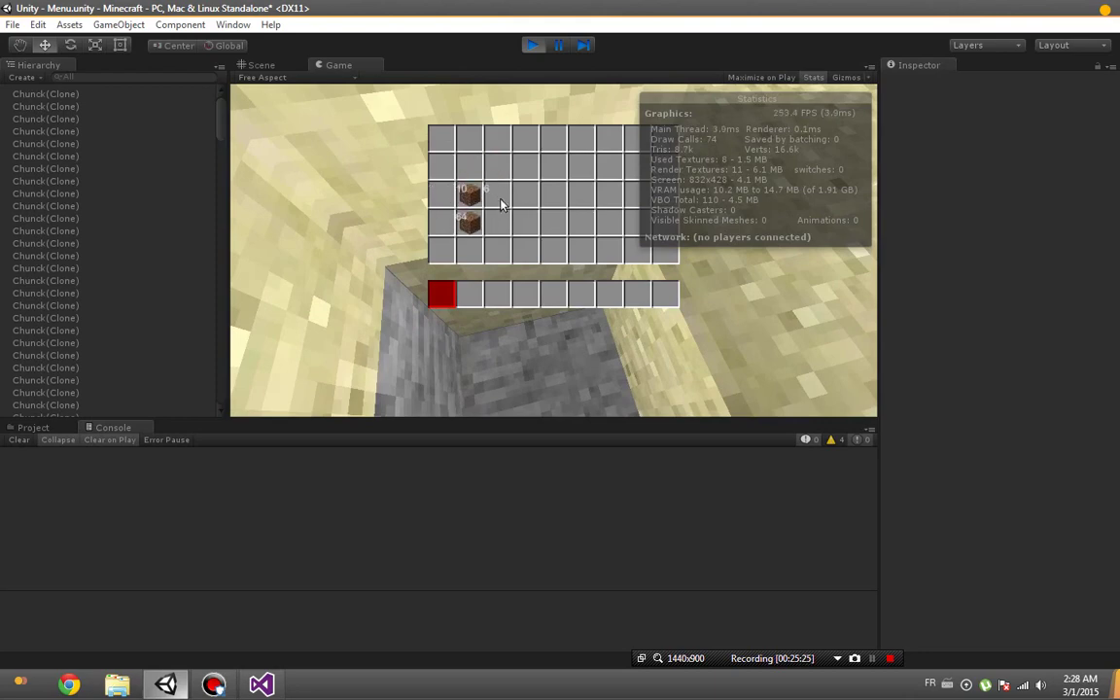
key("e")
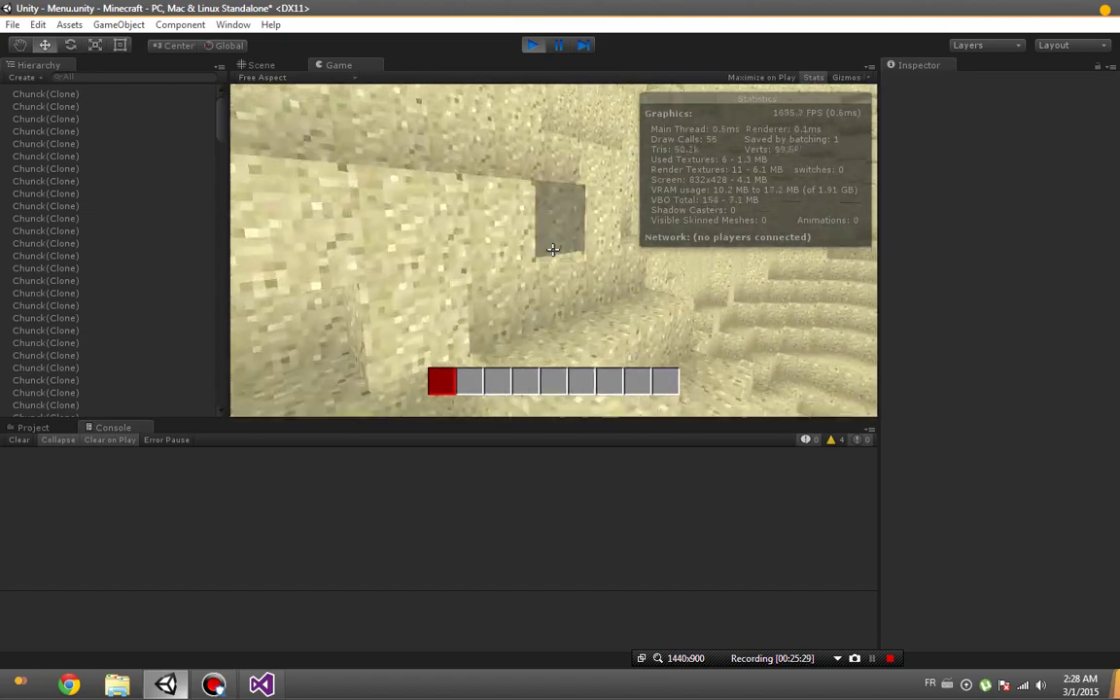
left_click(533, 45)
Show the Project assets and open the Blocos folder containing Dirt.
left_click(35, 427)
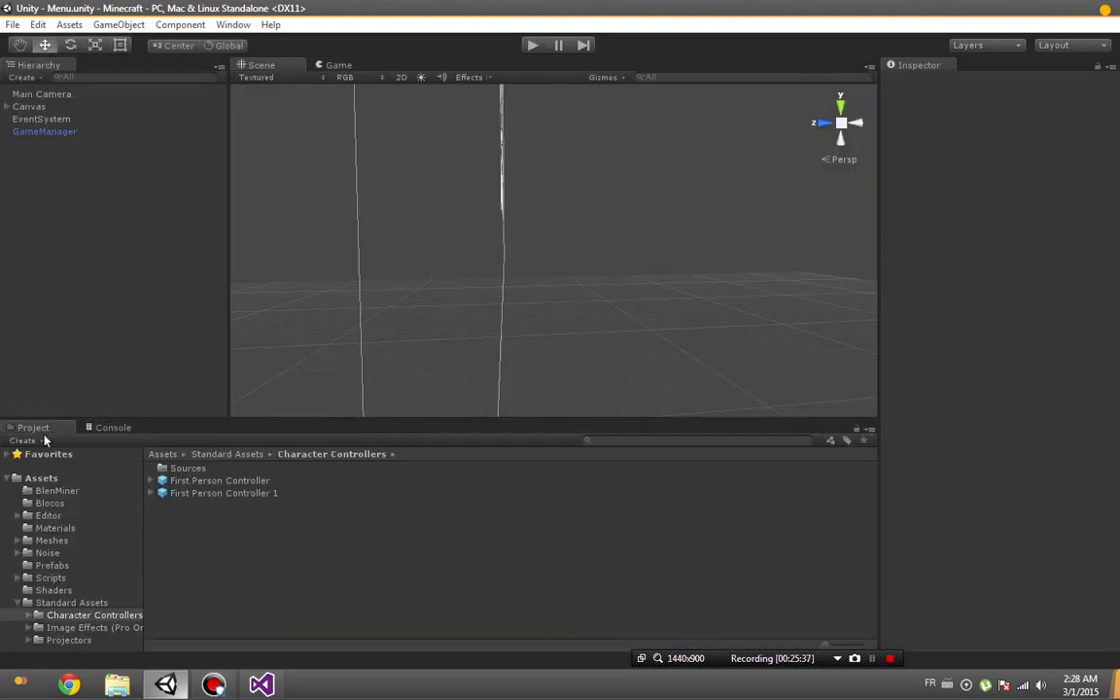
left_click(59, 504)
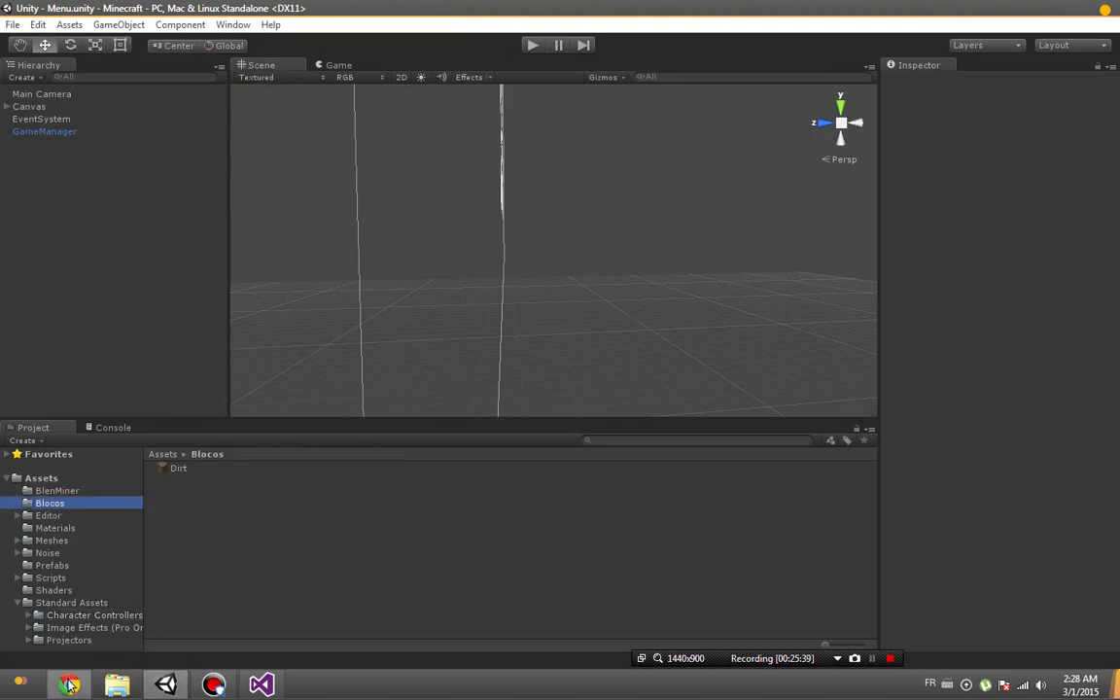
left_click(70, 686)
Search Google Images for 'sand minecraft' and open the full-size sand block image.
type("sand")
key("Return")
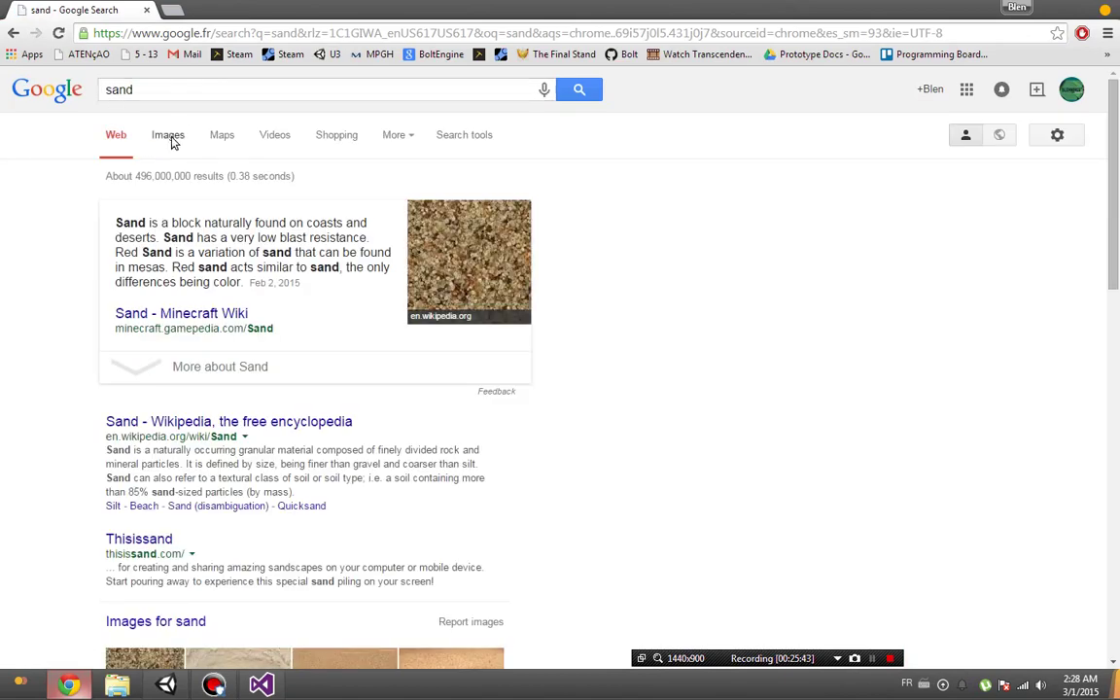
left_click(172, 142)
left_click(187, 93)
type("minecraft")
key("Return")
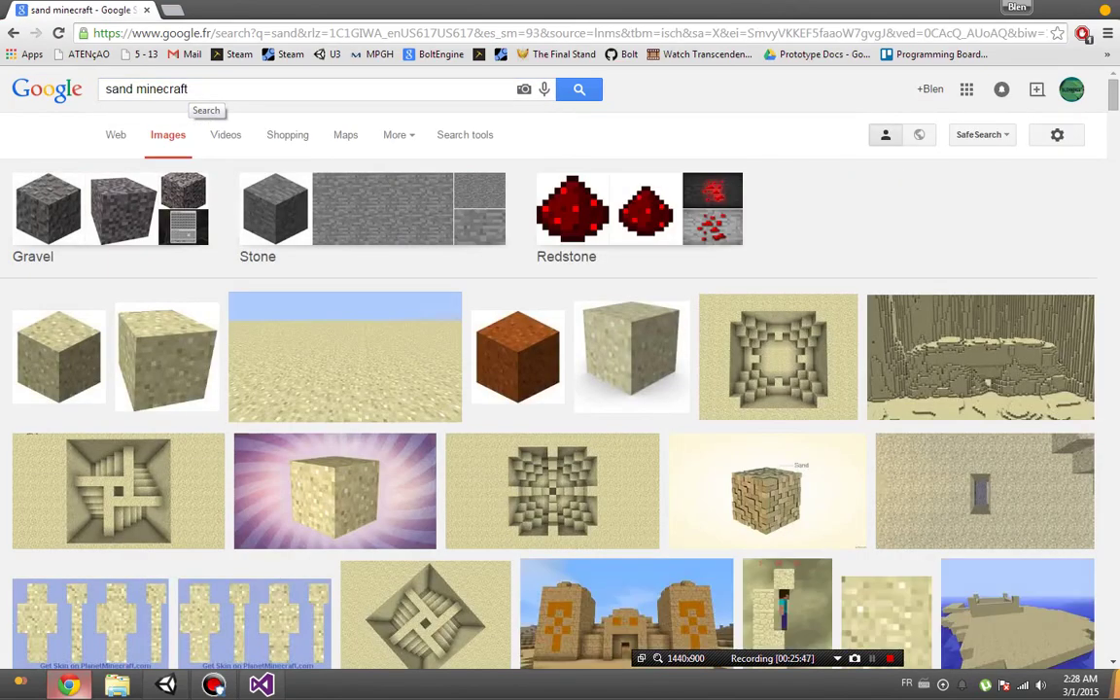
middle_click(65, 343)
key("ctrl+Tab")
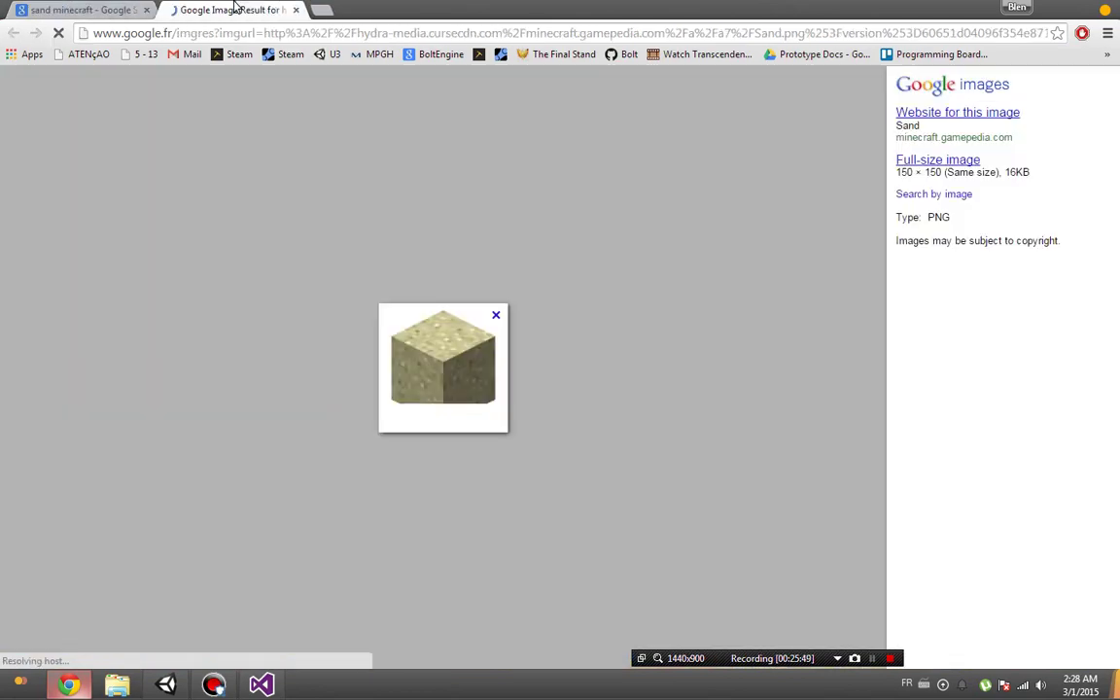
left_click(931, 160)
mouse_move(32, 108)
left_mouse_down()
mouse_move(56, 117)
mouse_move(60, 107)
left_mouse_up()
Save the sand block image as Sand.png in Documents/Minecraft/Assets/Blocos.
right_click(60, 107)
key("v")
left_click(83, 193)
left_click(211, 240)
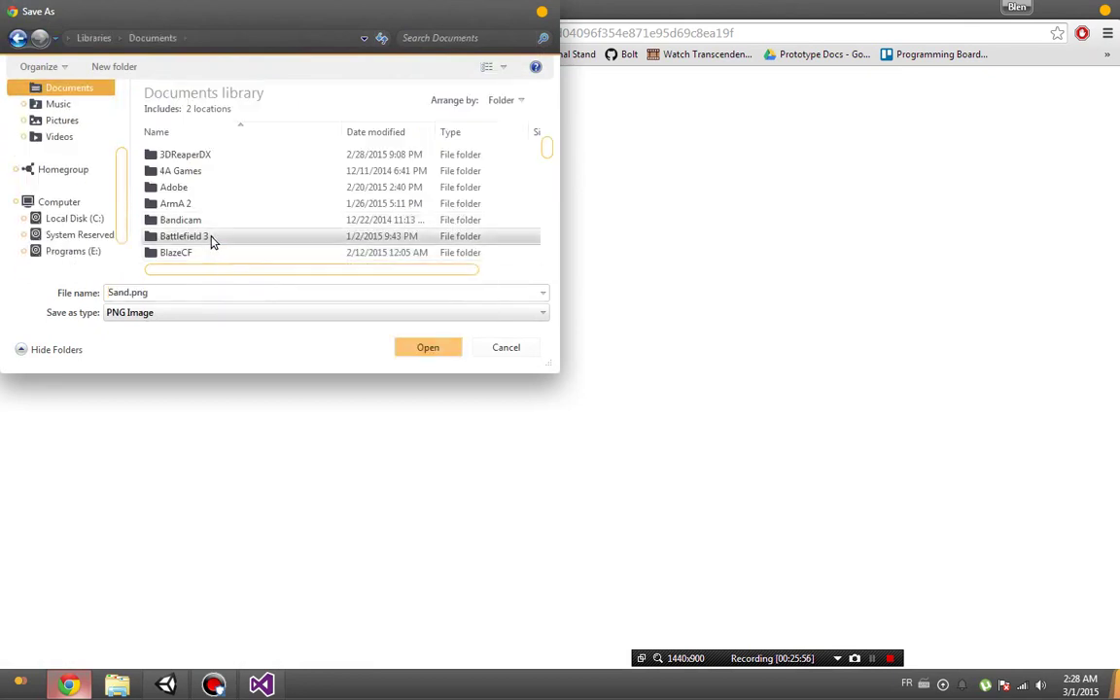
scroll(211, 234, "down", 2)
scroll(210, 190, "down", 1)
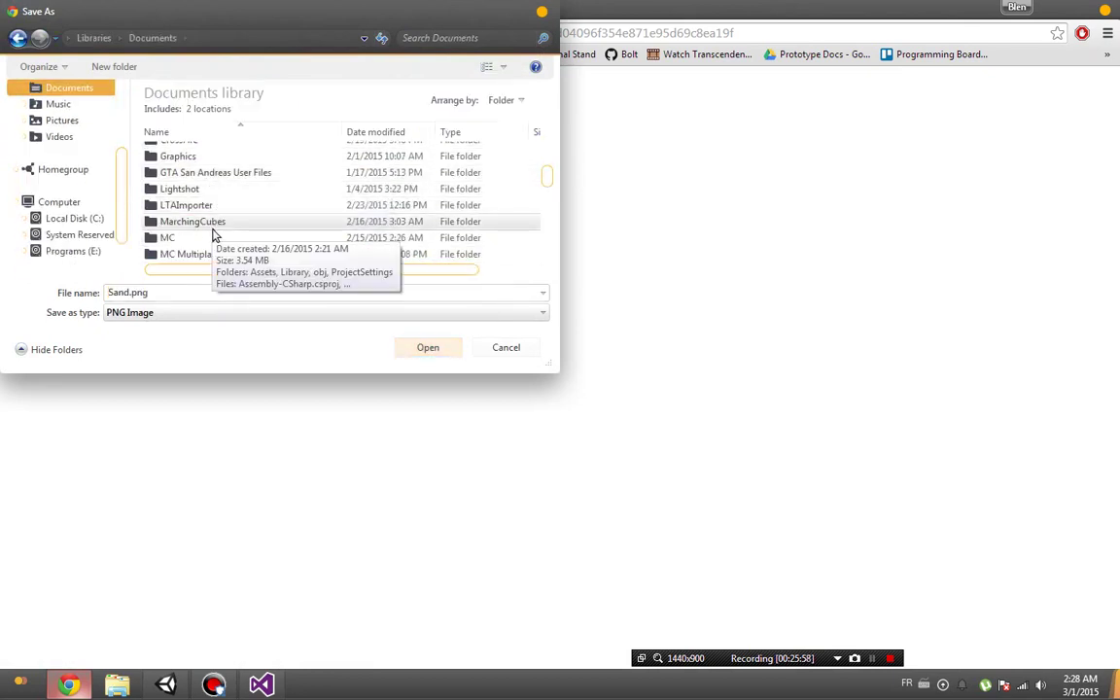
scroll(214, 235, "down", 1)
double_click(209, 238)
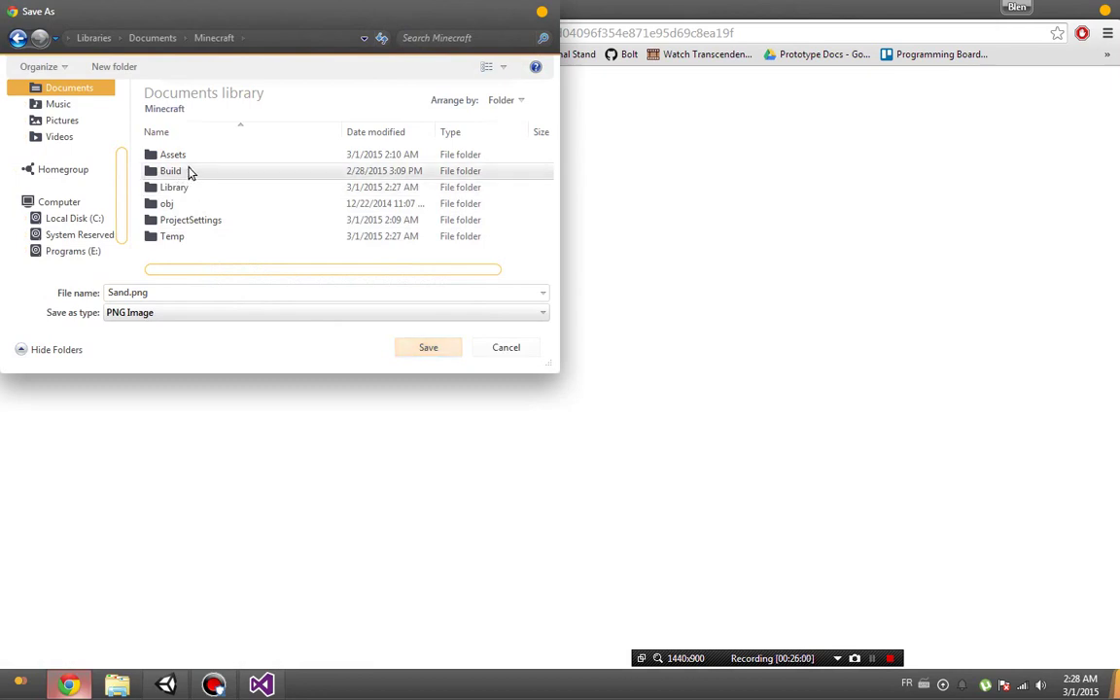
double_click(191, 155)
double_click(200, 172)
left_click(414, 351)
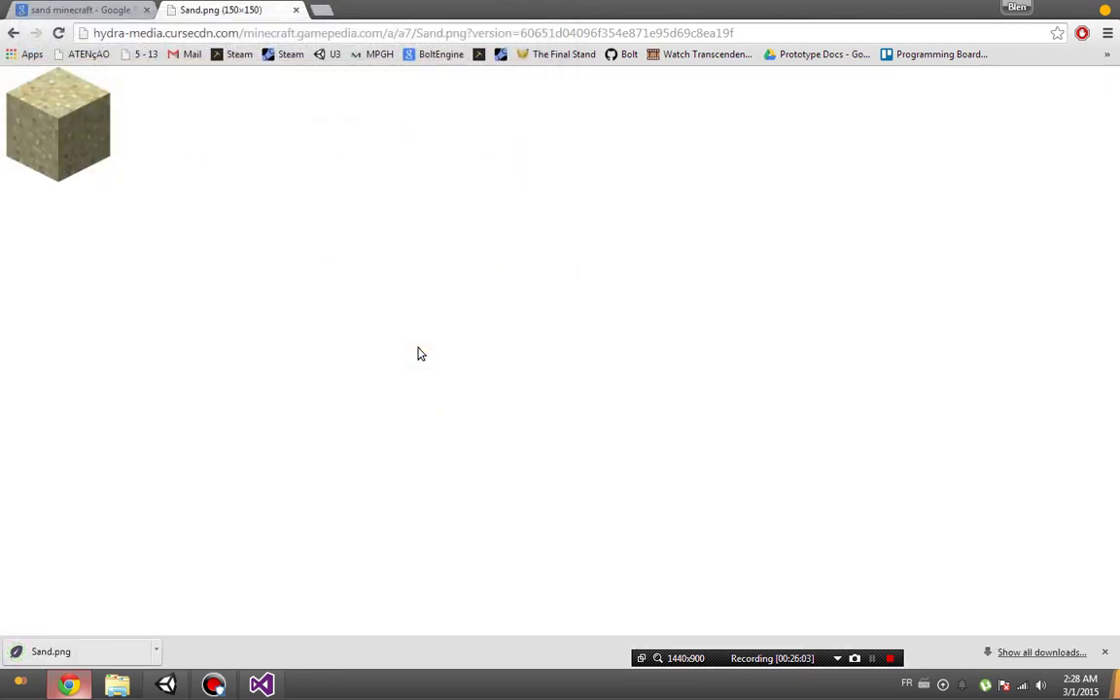
key("ctrl+shift+Tab")
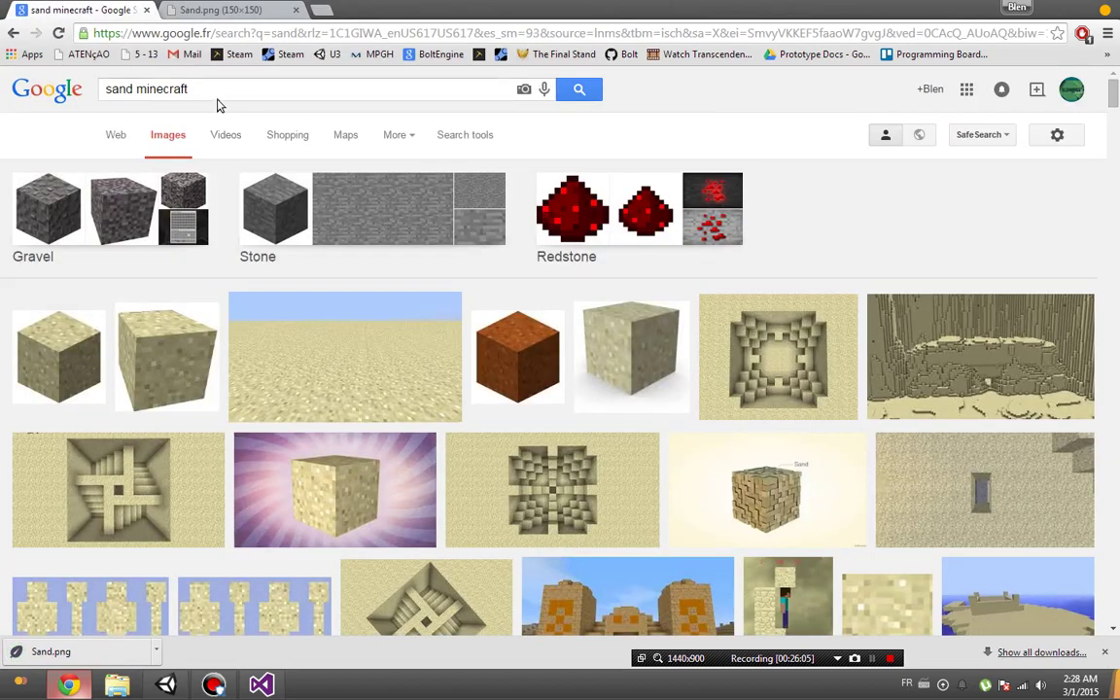
Search 'stone minecraft' and save the stone block image as Stone.png in Blocos.
type("stone")
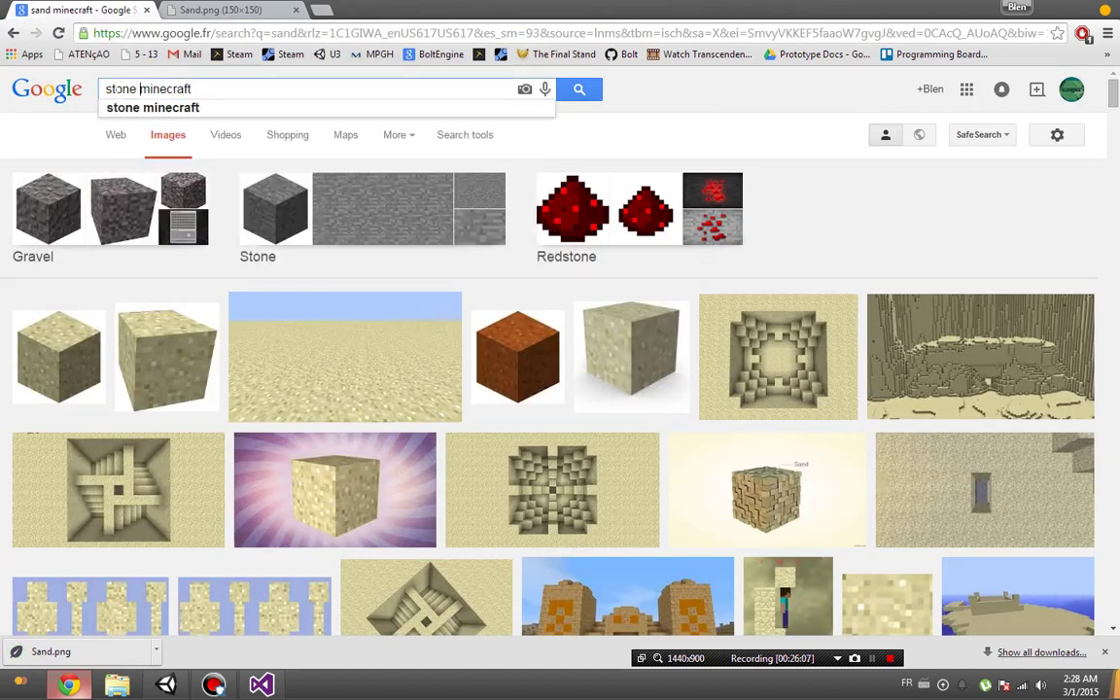
key("Return")
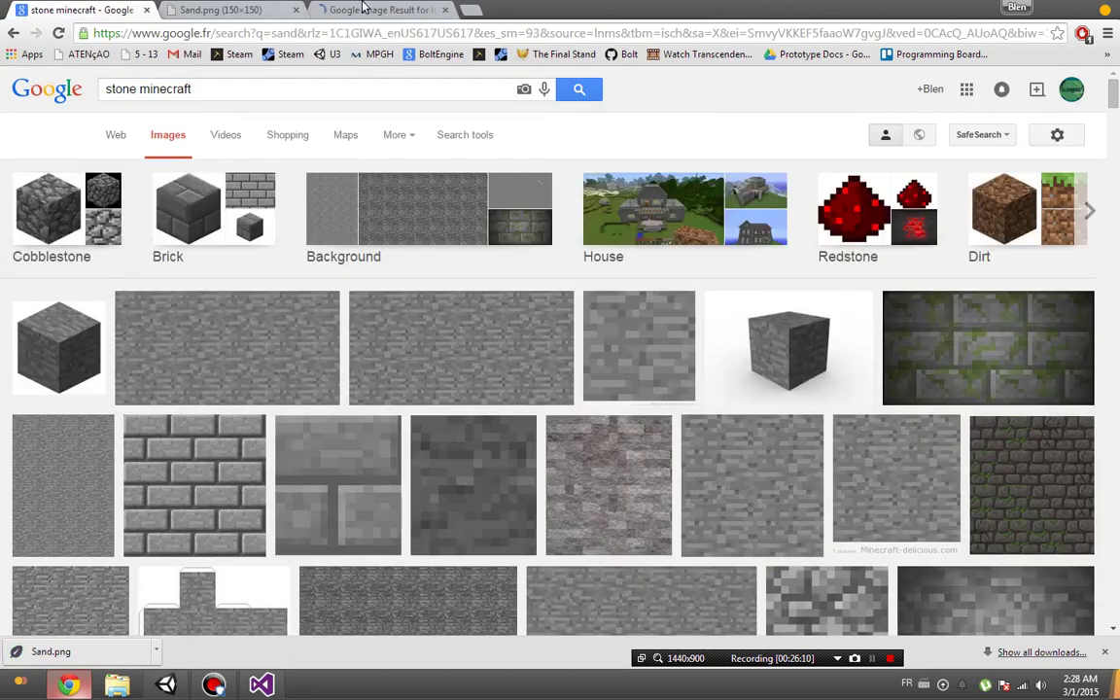
left_click_drag(363, 8, 234, 10)
left_click(924, 164)
right_click(102, 130)
left_click(155, 142)
left_click(429, 348)
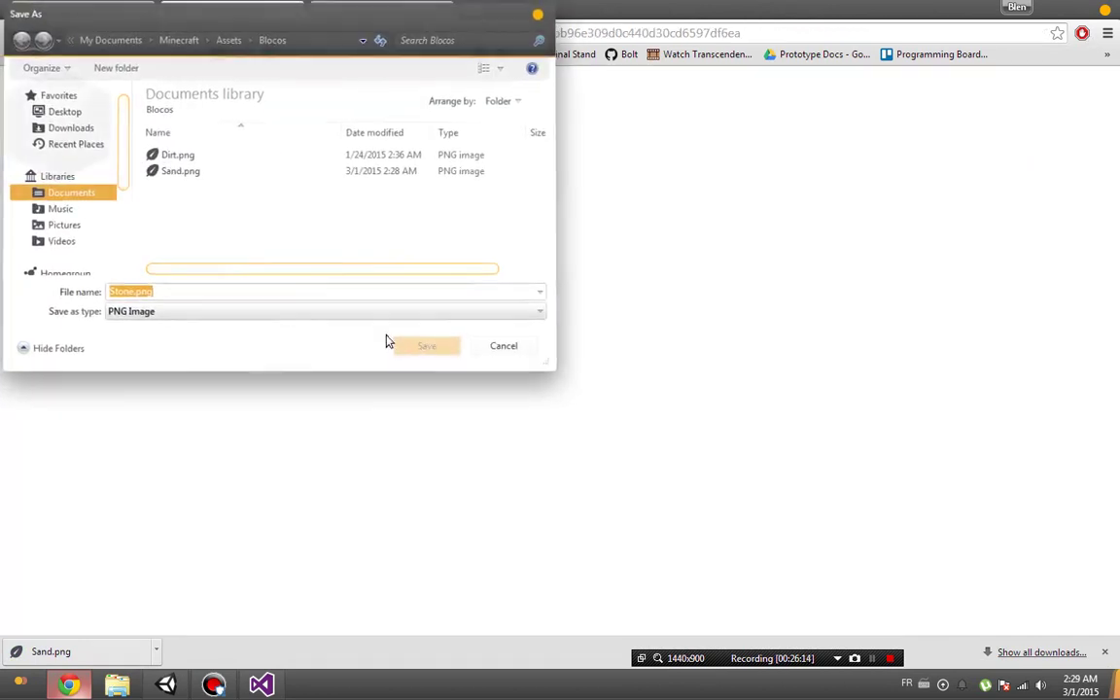
left_click(1108, 653)
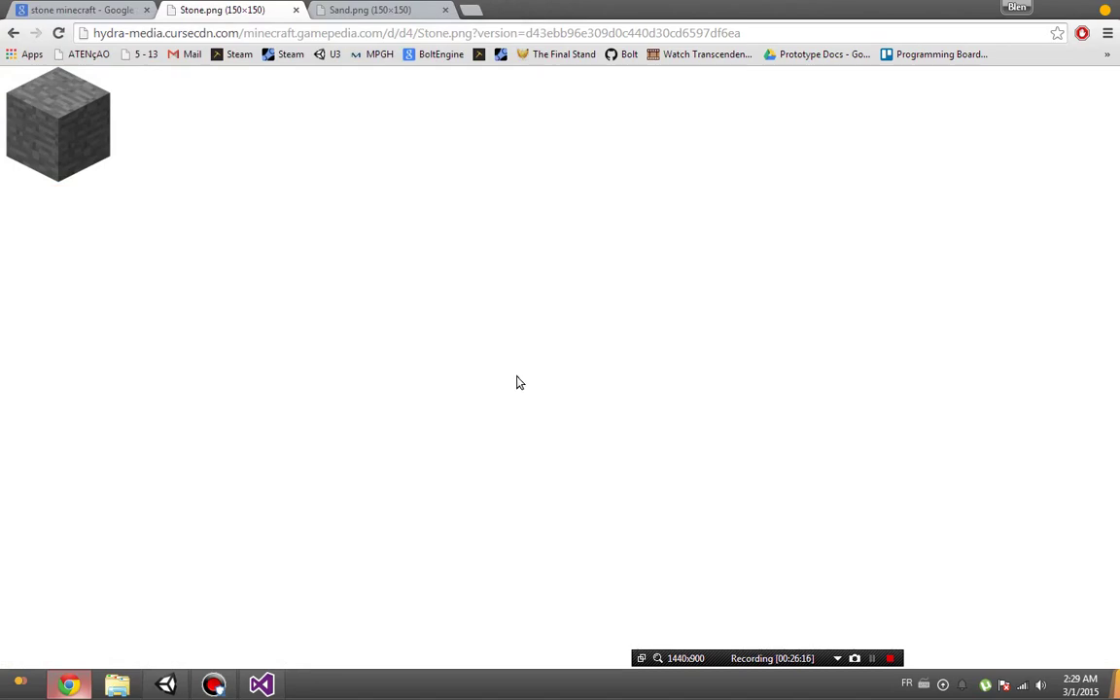
left_click(123, 9)
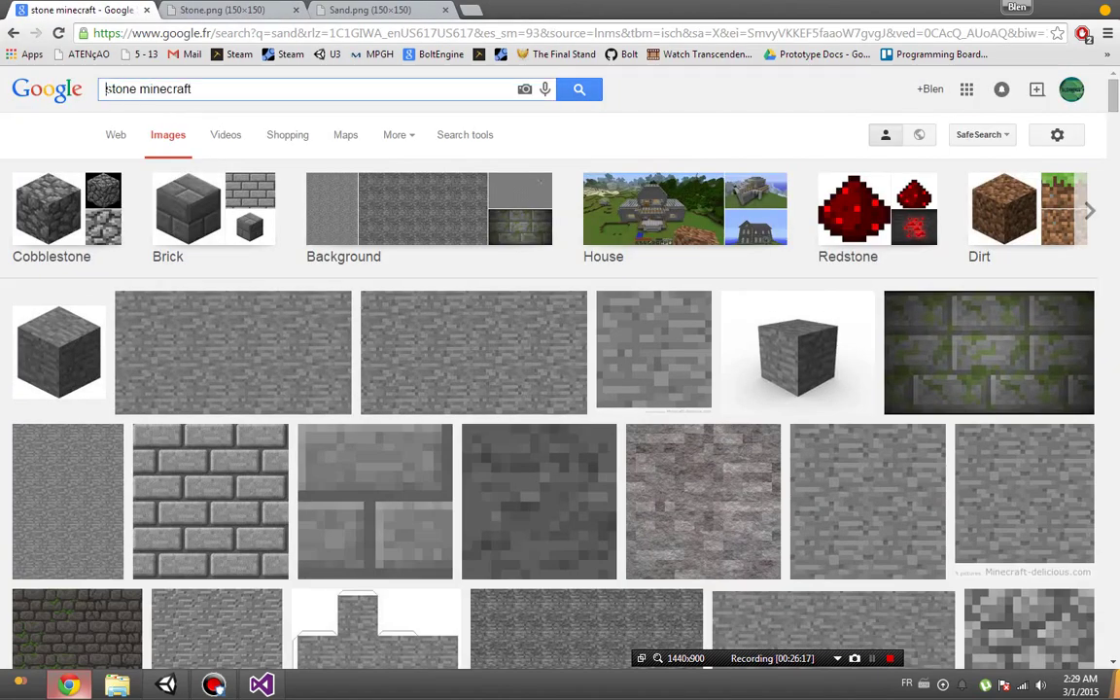
Search 'gras minecraft', save the grass block image as Grass.png in Blocos, and close Chrome.
type("gras")
key("Return")
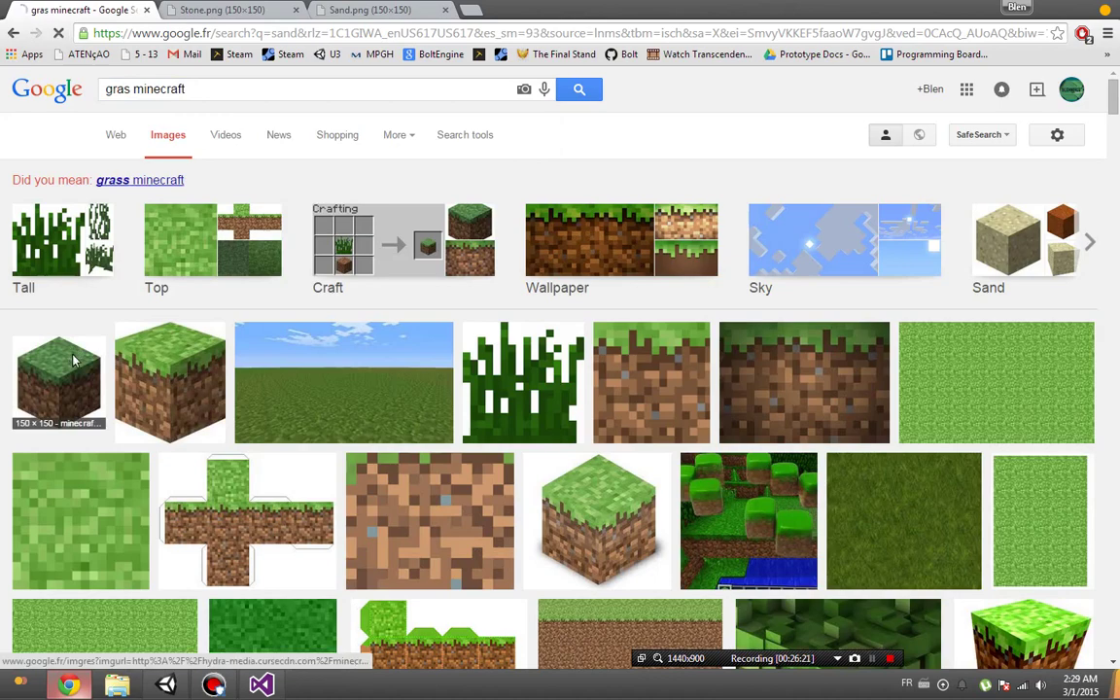
left_click(73, 361)
left_click(922, 161)
right_click(60, 101)
left_click(77, 121)
left_click(430, 347)
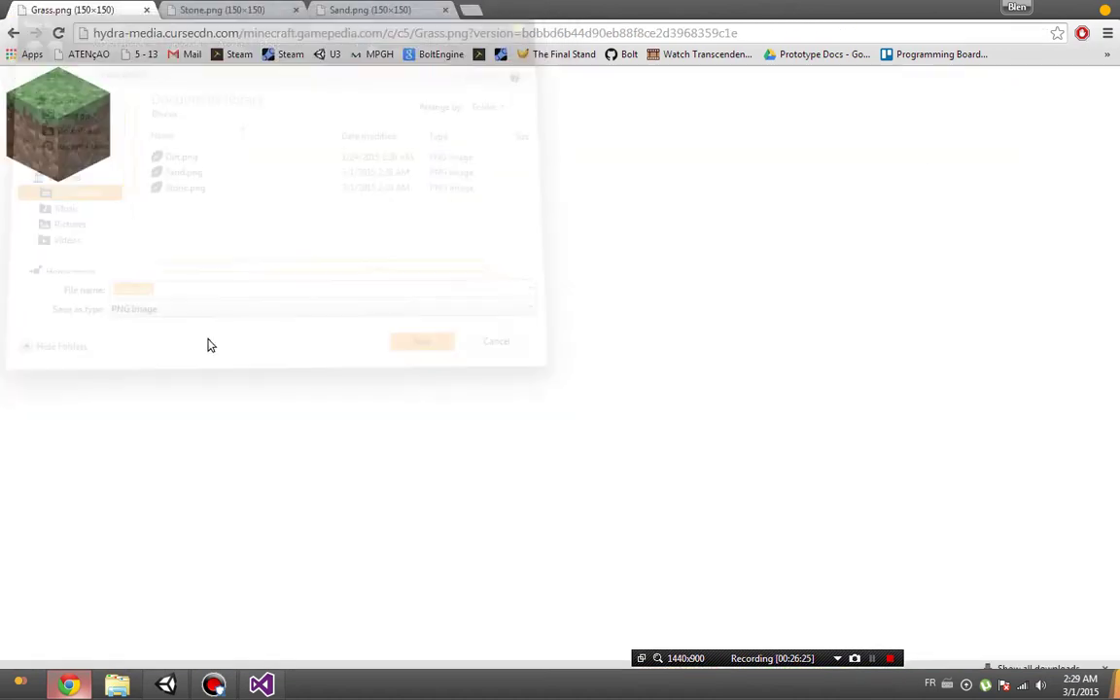
key("ctrl+w")
key("ctrl+w")
key("ctrl+w")
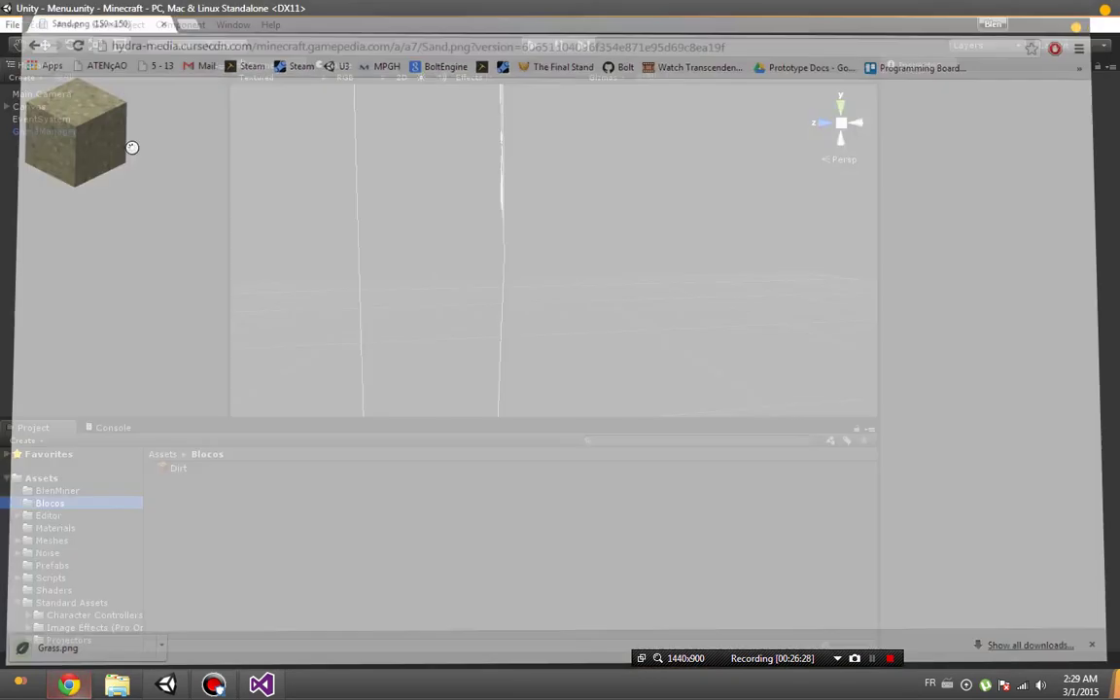
Set the Grass, Sand and Stone textures to Editor GUI and Legacy GUI type with Trilinear filtering.
left_click(171, 481)
left_click(182, 506, "shift")
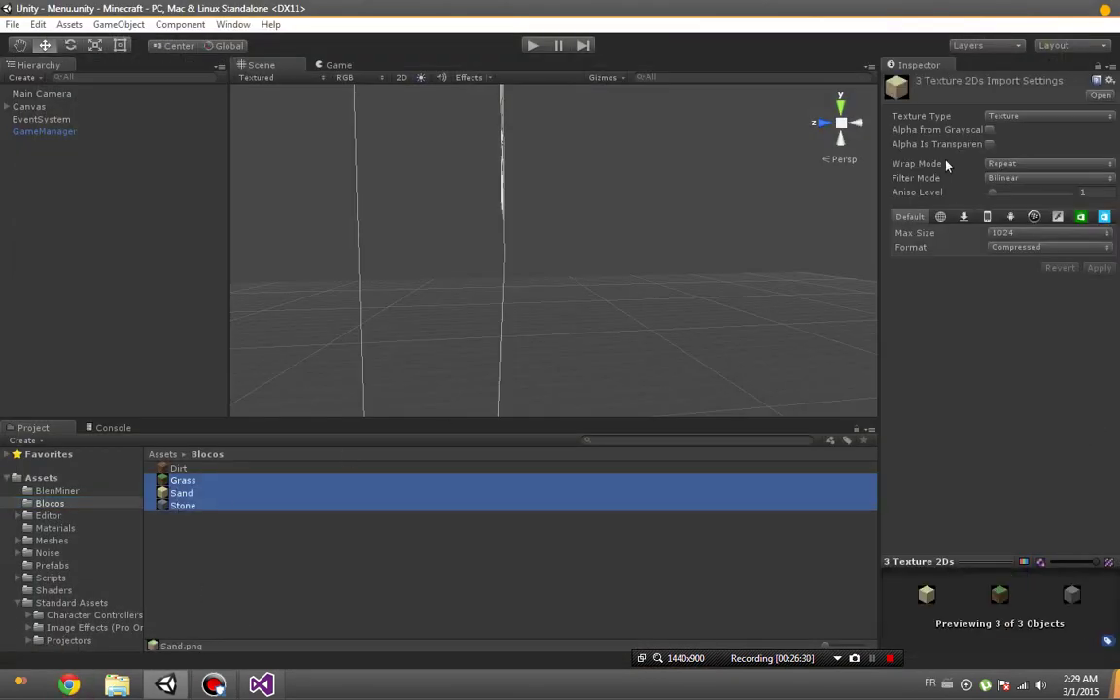
left_click(1030, 116)
left_click(1030, 167)
left_click(1045, 136)
left_click(1035, 187)
Reselect Grass, Sand and Stone and switch their Filter Mode to Point.
left_click(178, 468)
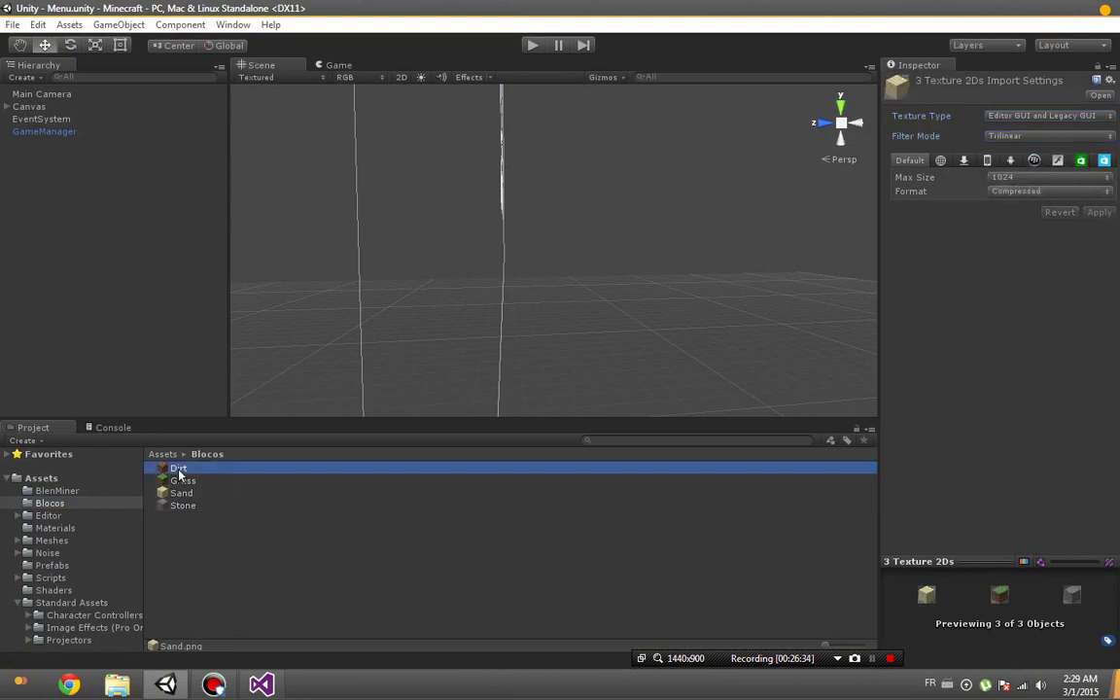
left_click(182, 480)
left_click(182, 506, "shift")
left_click(909, 136)
left_click(950, 155)
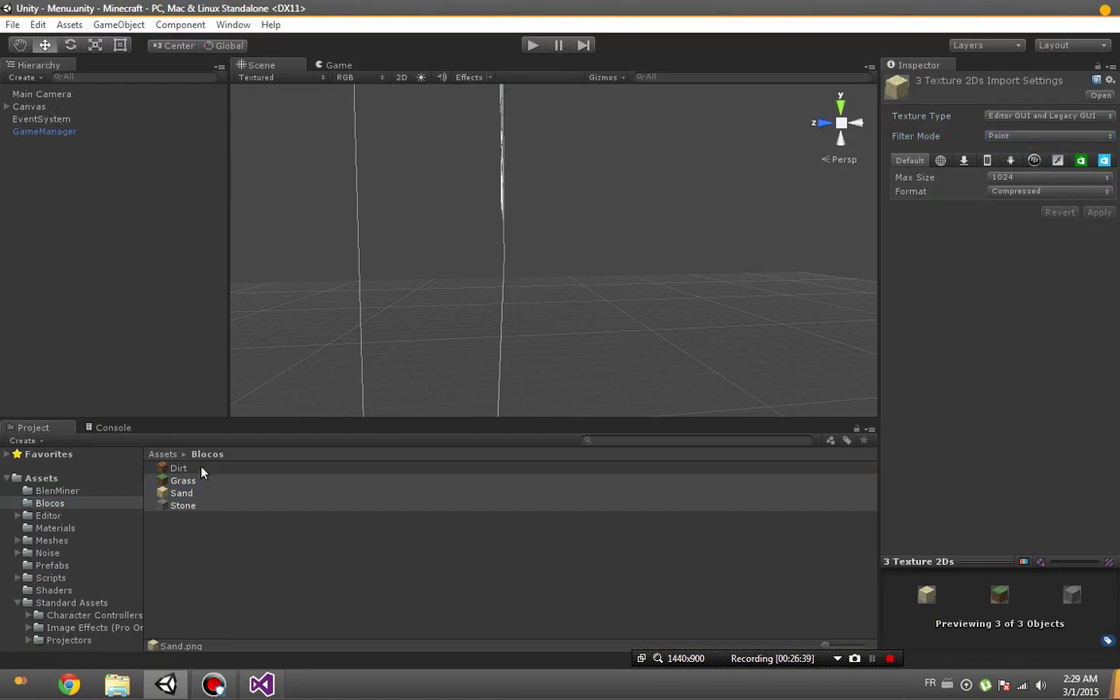
left_click(58, 130)
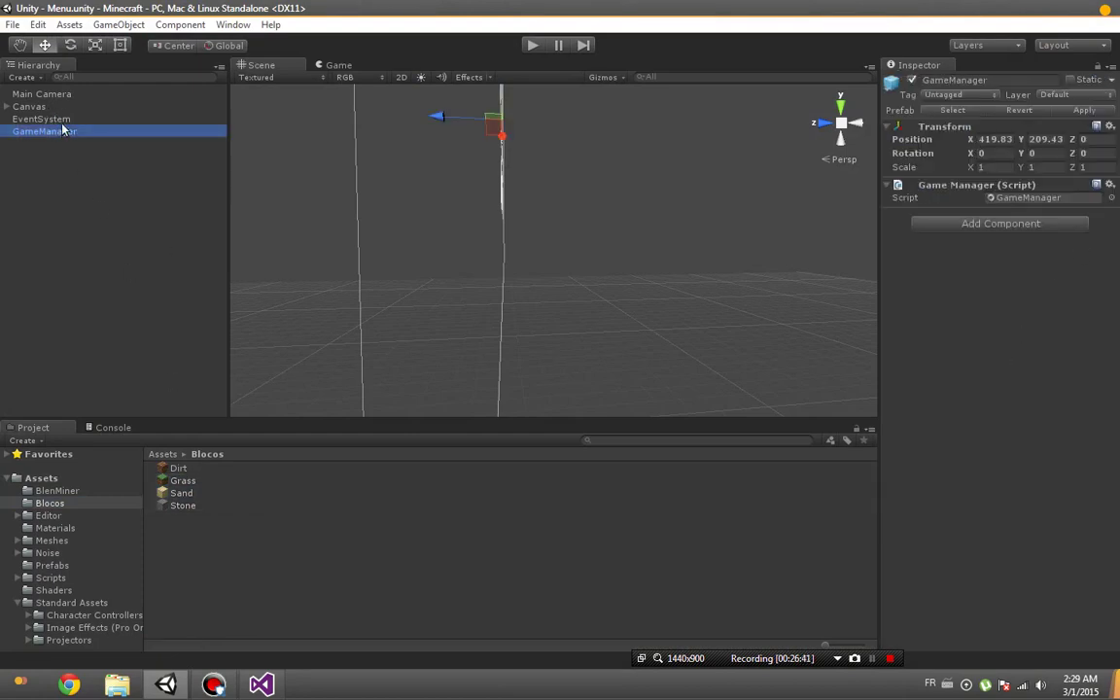
Browse to Assets/Scripts/World in the Project panel and open BlockList in Visual Studio.
left_click(62, 122)
left_click(63, 106)
left_click(66, 93)
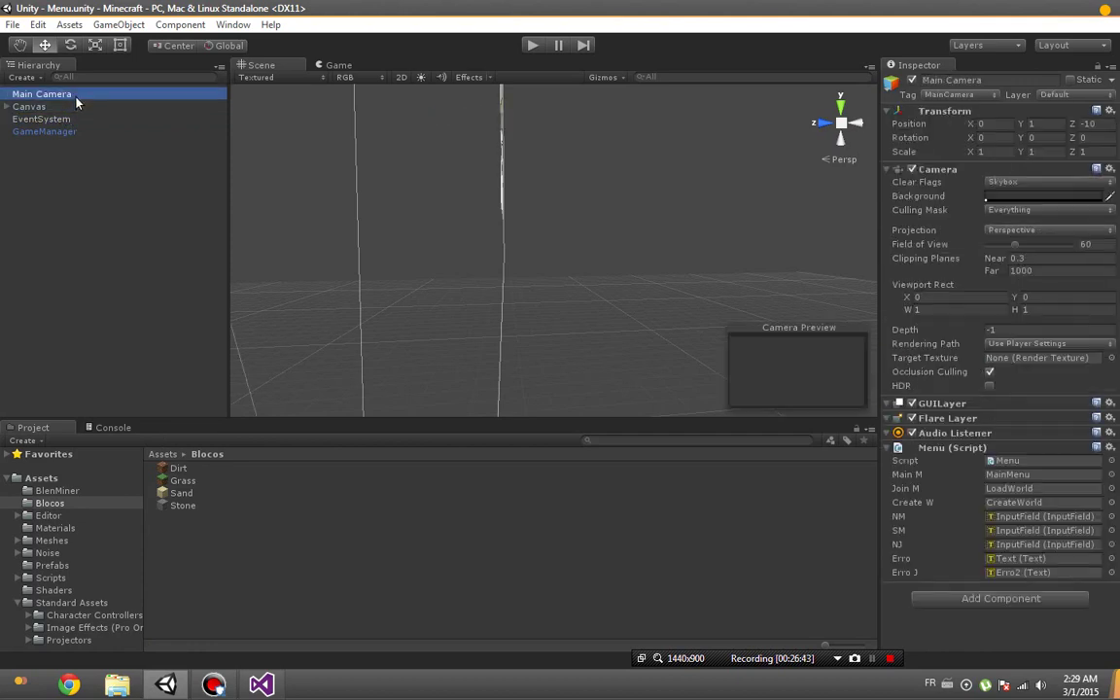
left_click(22, 604)
left_click(44, 579)
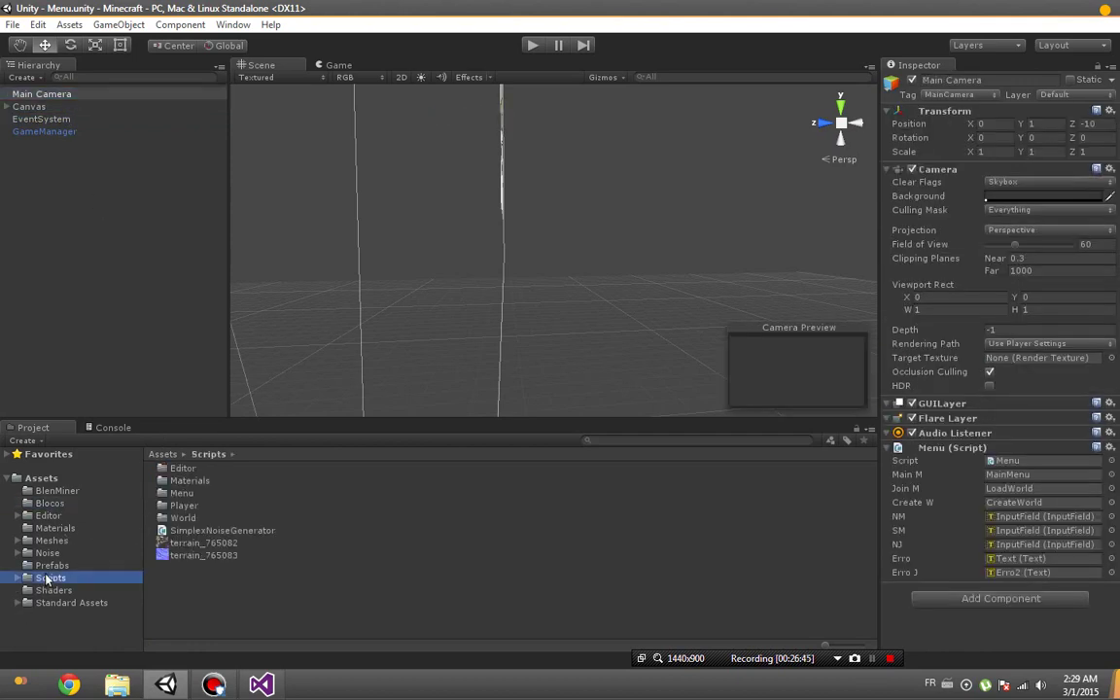
left_click(197, 496)
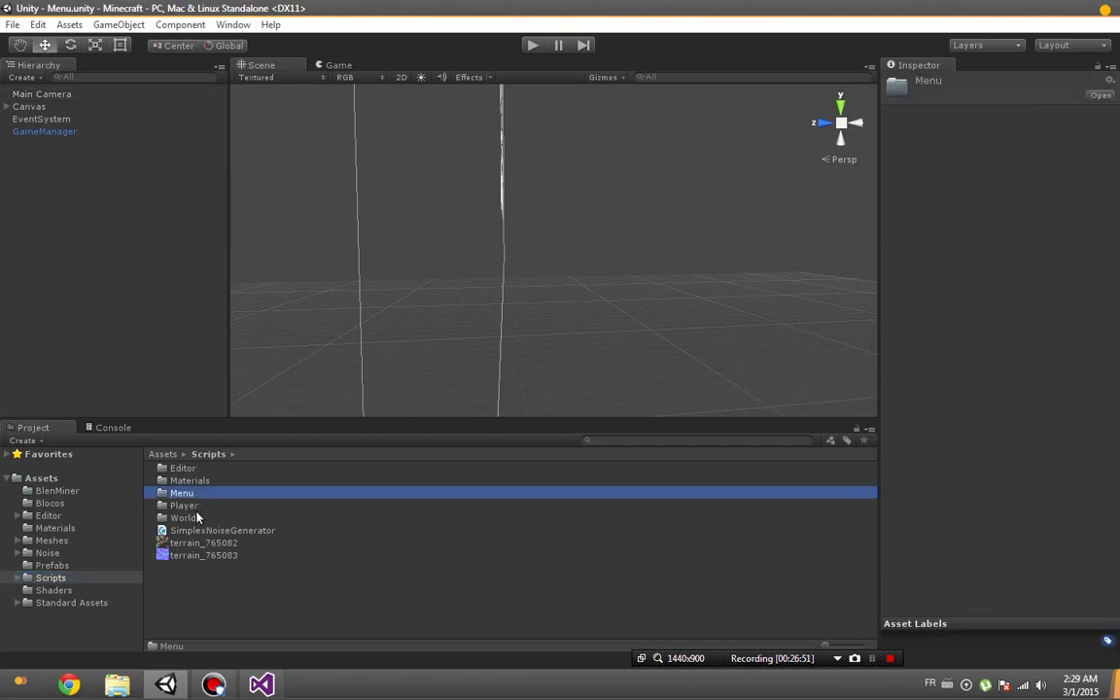
double_click(197, 507)
left_click(213, 457)
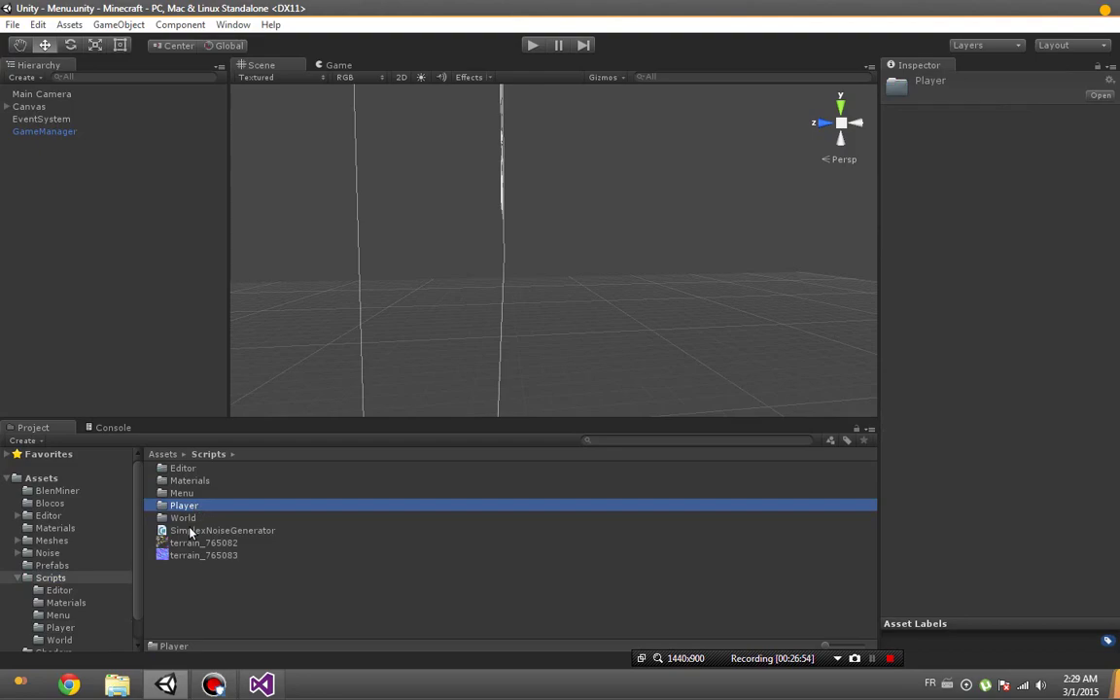
double_click(191, 521)
double_click(190, 467)
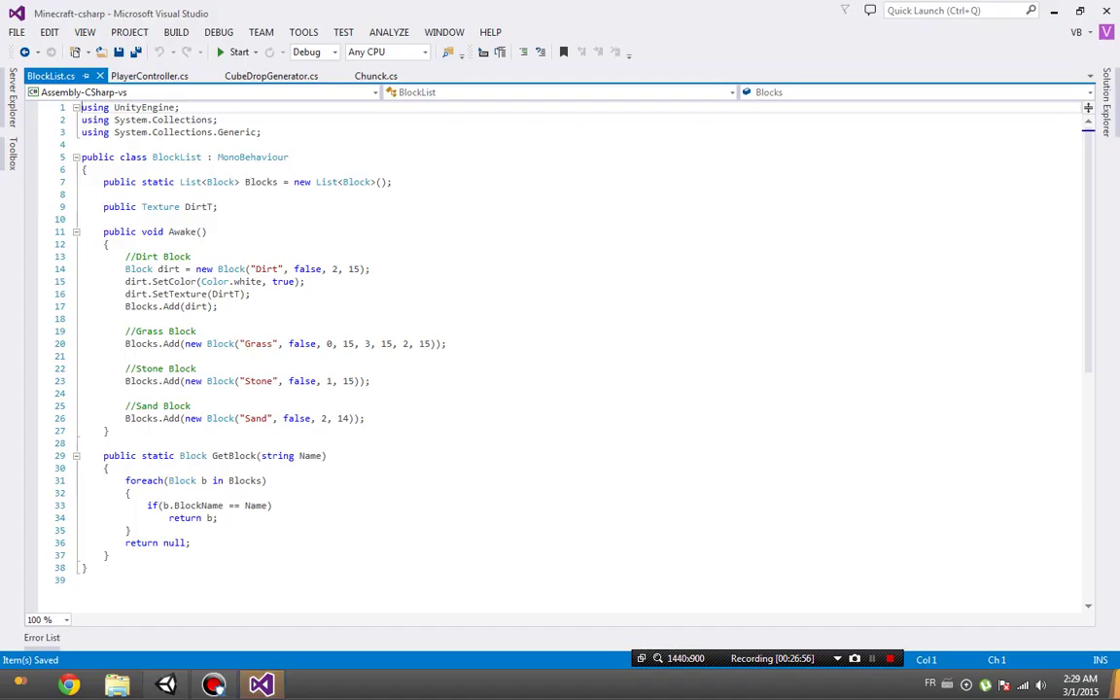
Delete the 'public Texture DirtT;' field declaration from BlockList.
right_click(219, 352)
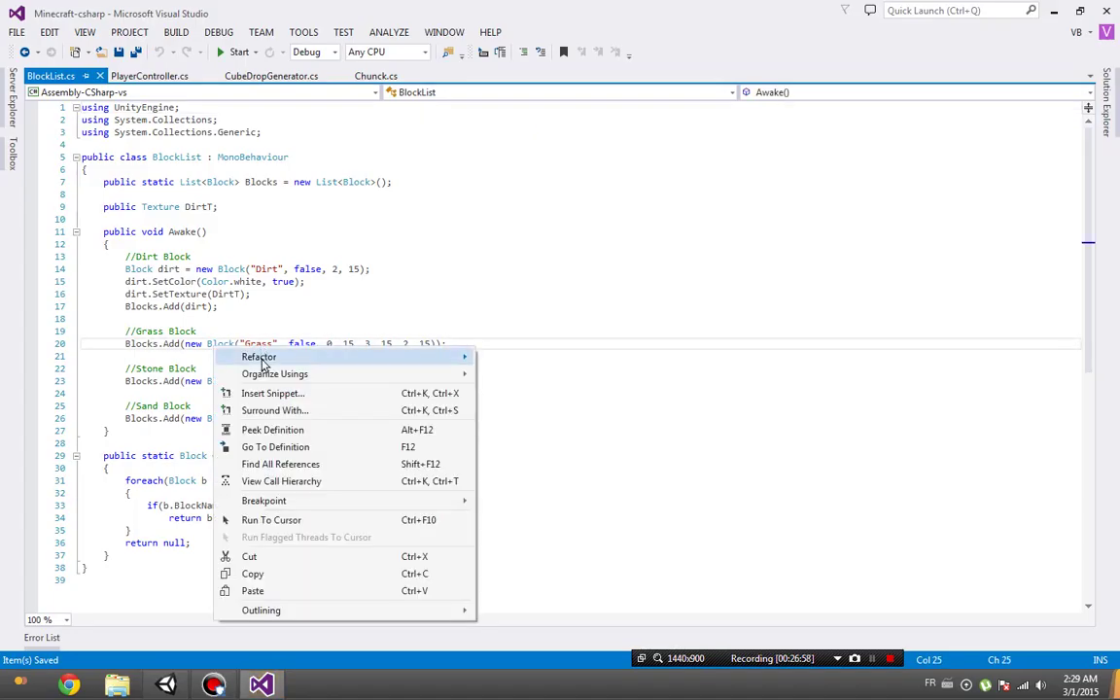
left_click_drag(218, 207, 394, 182)
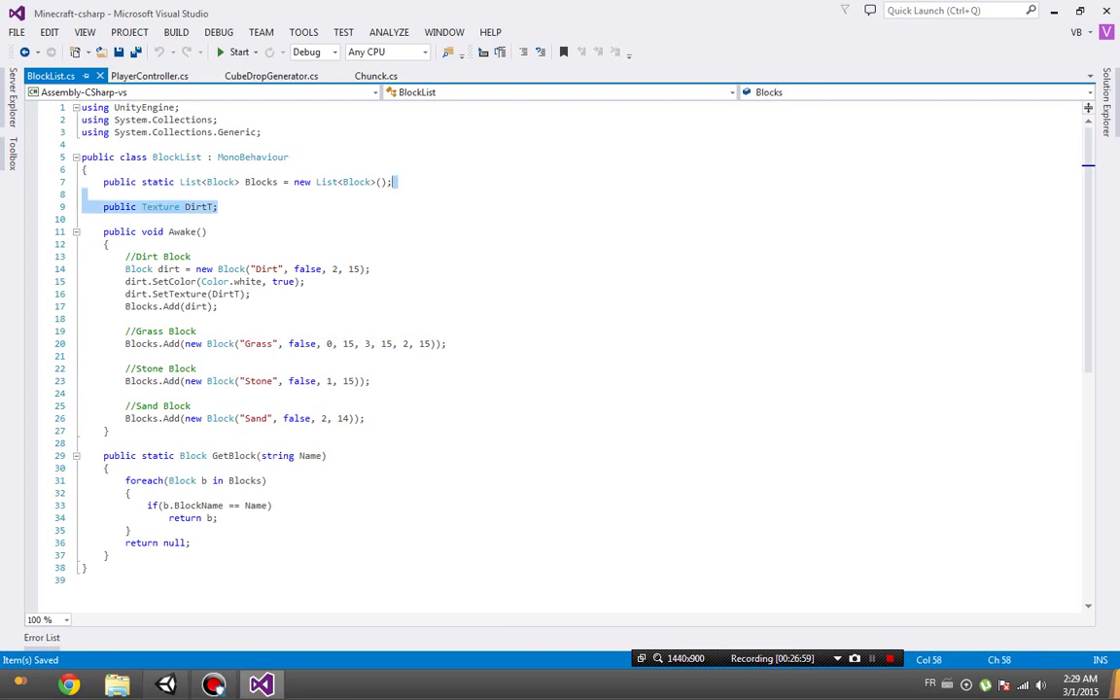
key("Delete")
Peek the Block constructor definition and start an 'ItemView = Asset' line at its end.
right_click(229, 245)
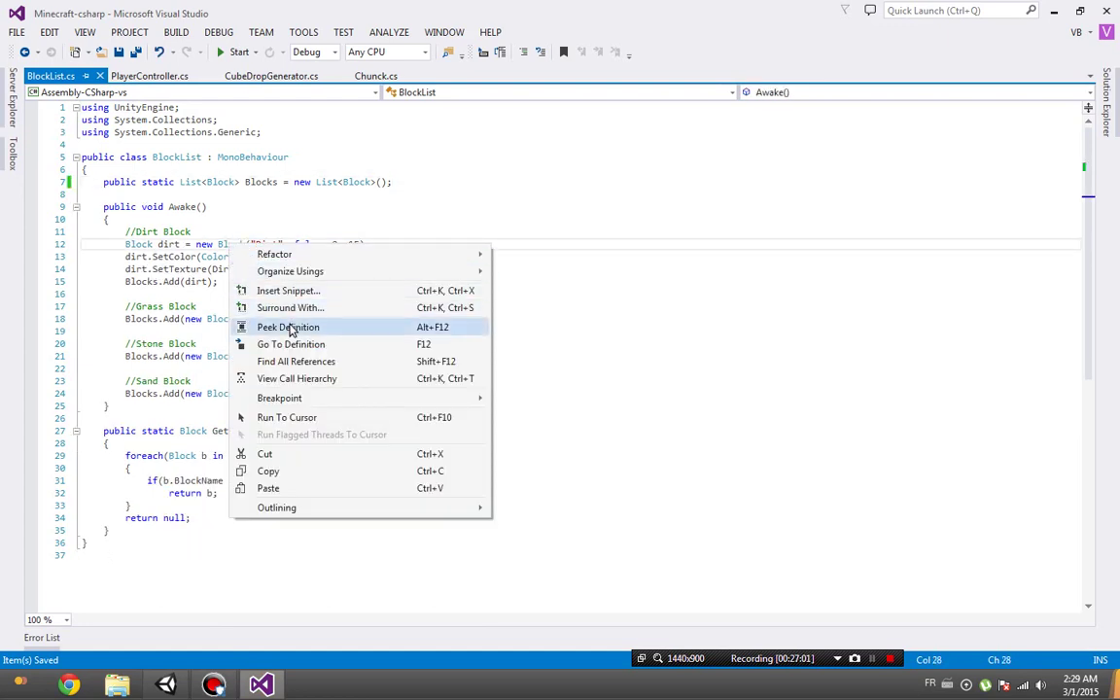
left_click(289, 328)
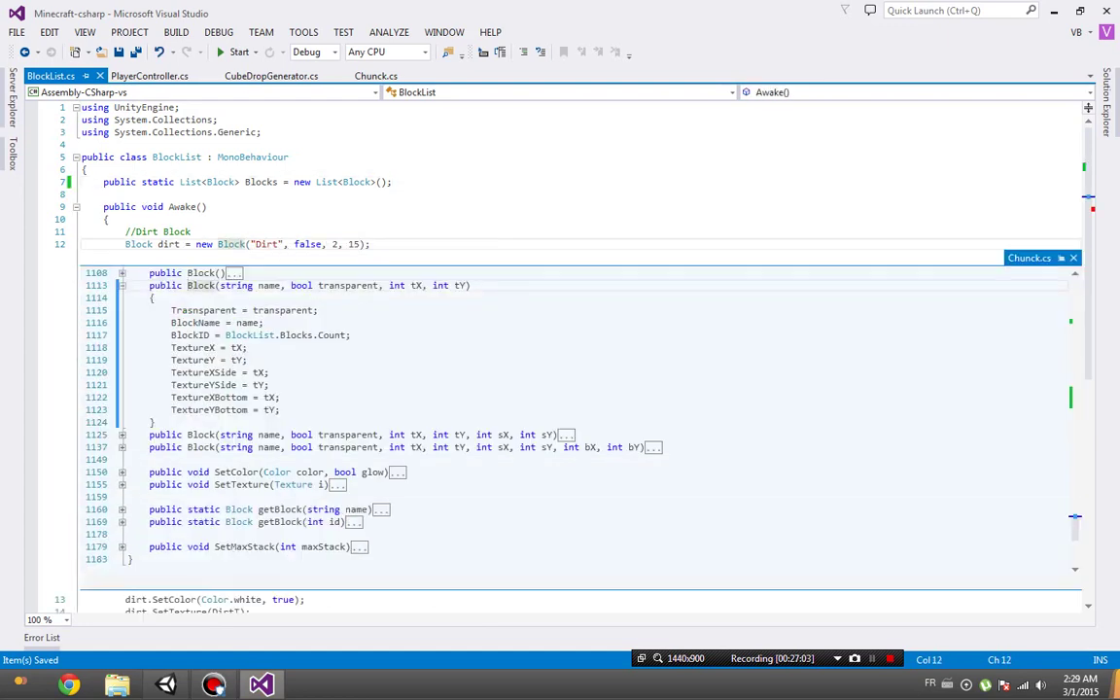
scroll(331, 388, "up", 1)
left_click(280, 434)
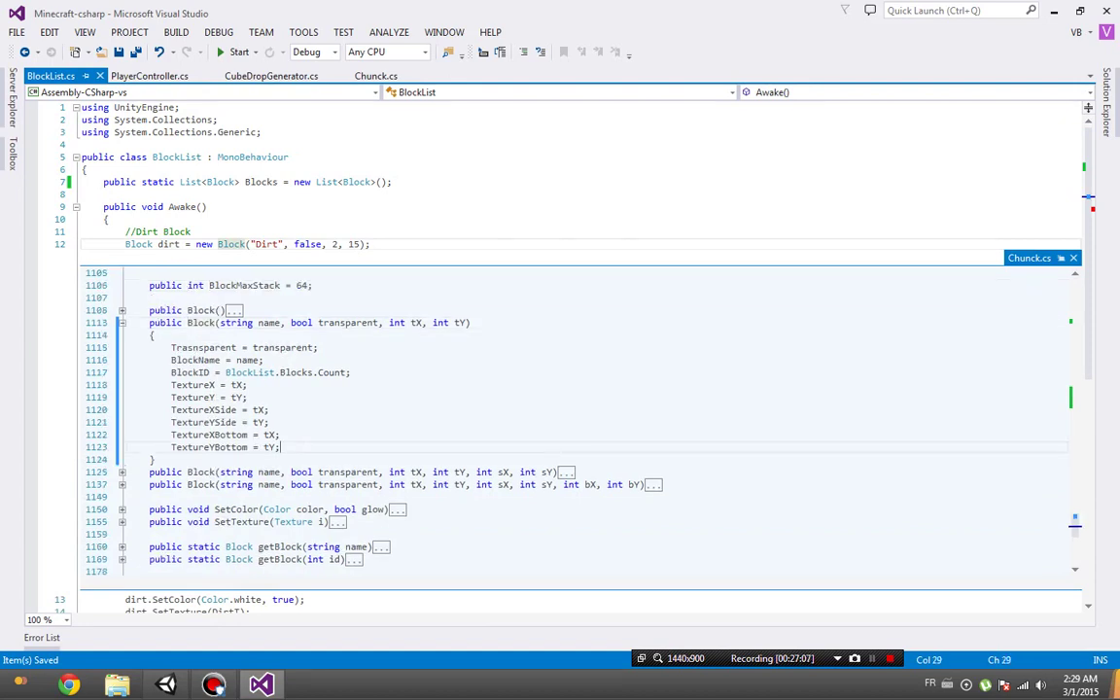
key("Return")
key("Return")
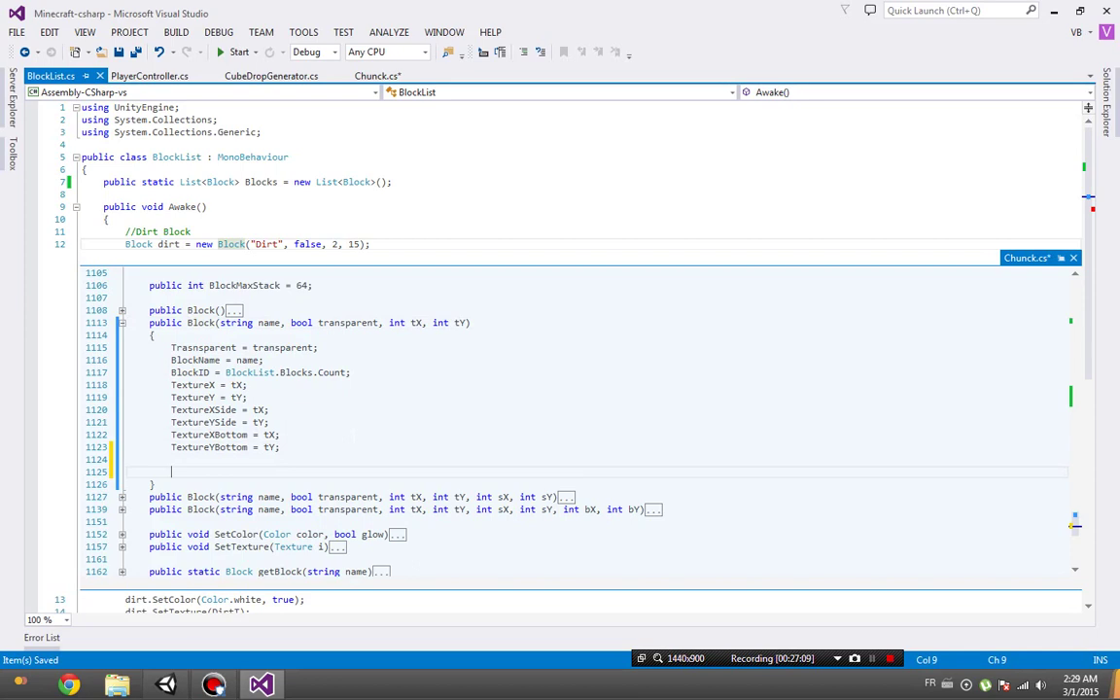
scroll(573, 418, "up", 4)
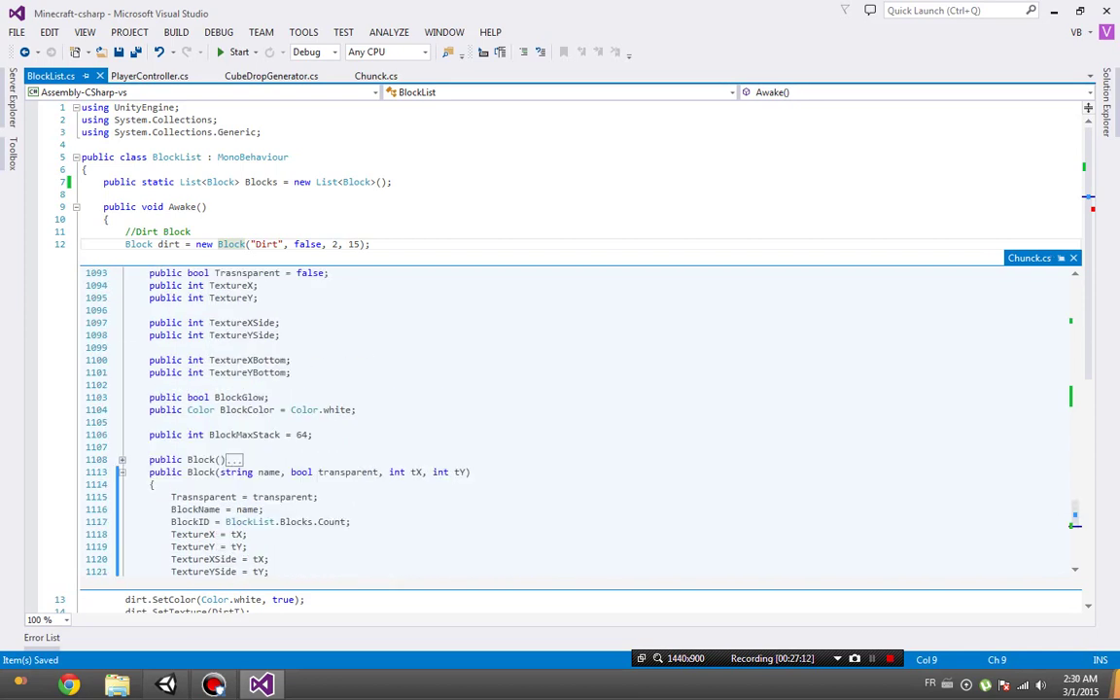
scroll(574, 418, "up", 1)
scroll(321, 437, "up", 1)
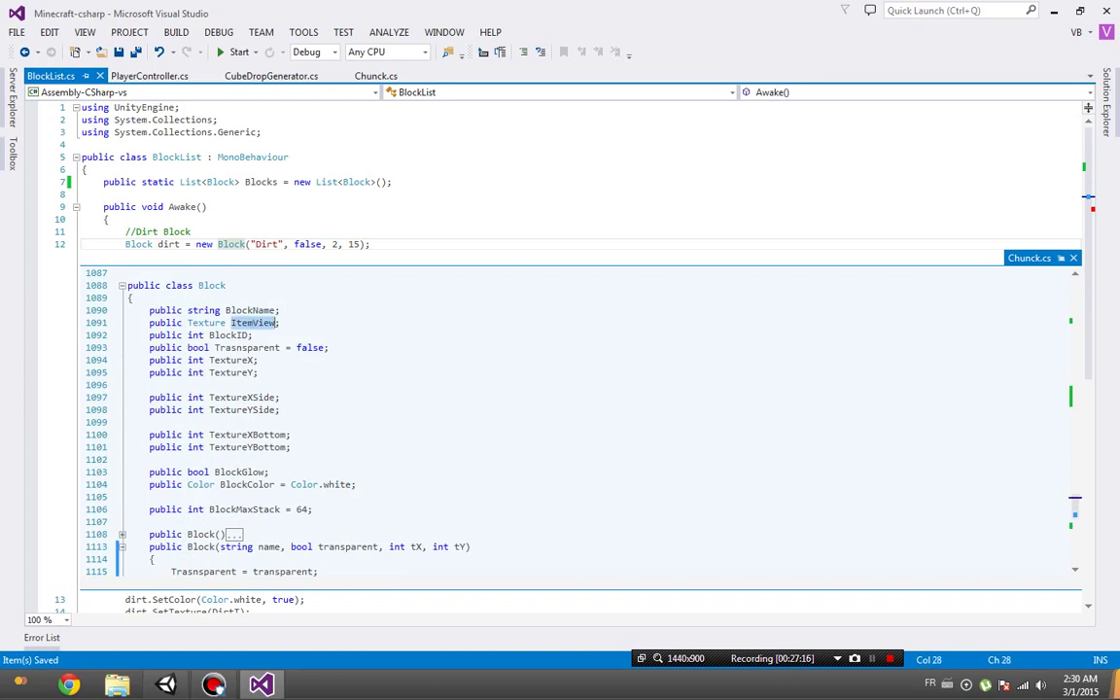
scroll(232, 321, "down", 8)
scroll(231, 322, "down", 1)
type("ItemView ")
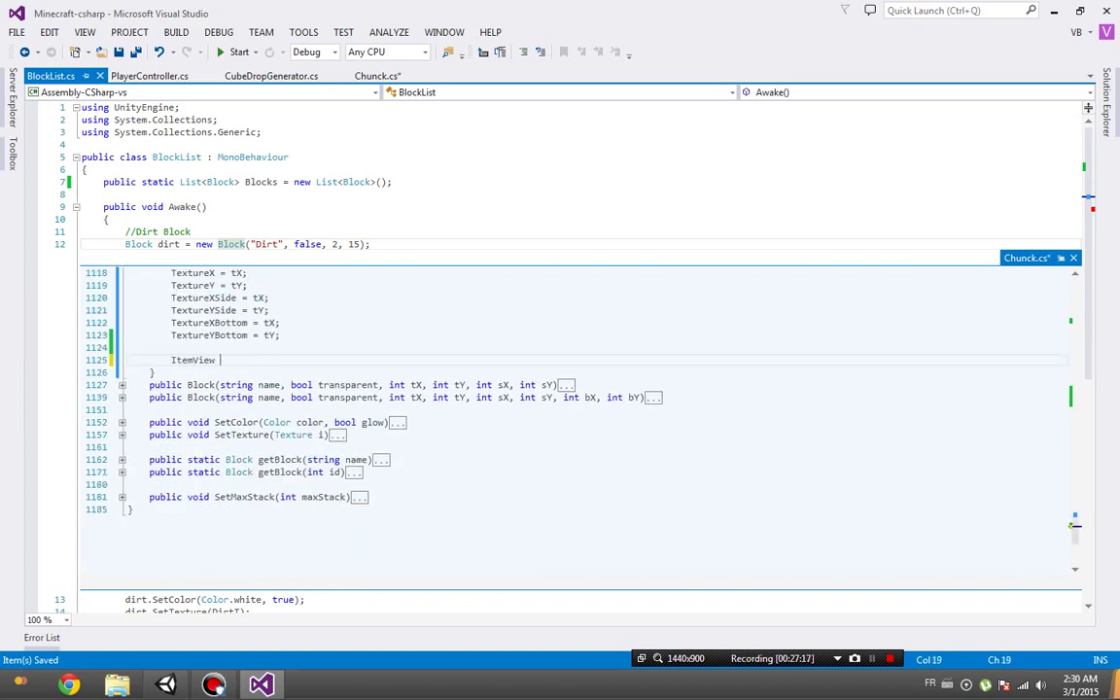
type("= Asset")
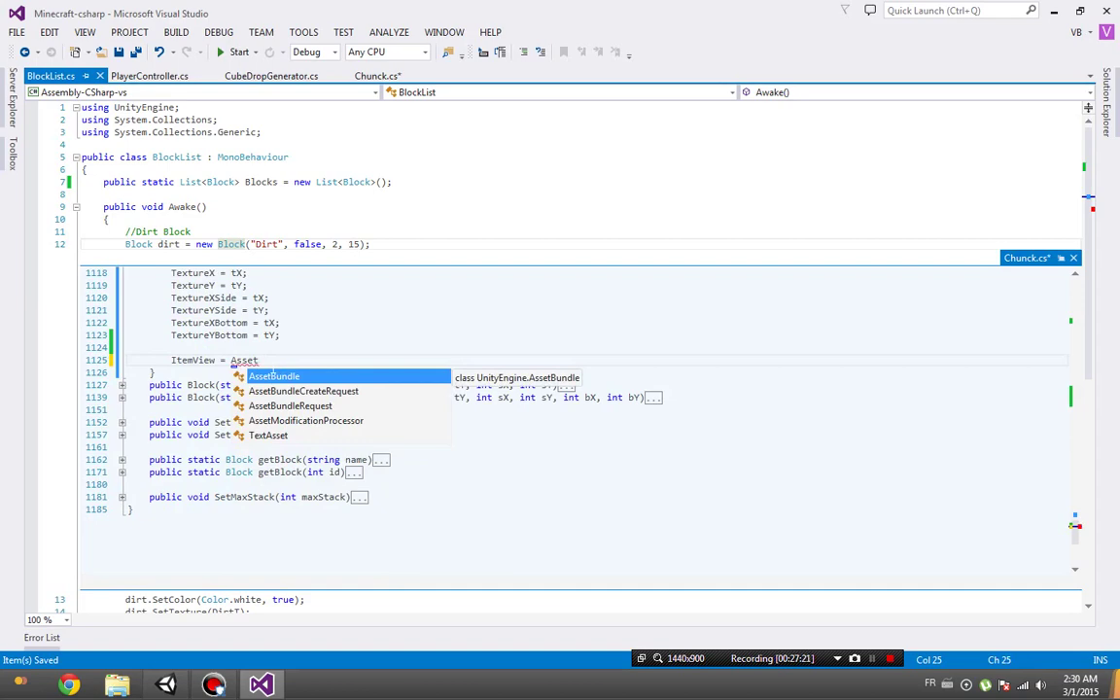
Complete the first constructor's line as ItemView = Resources.Load<Texture>(name);.
key("BackSpace")
key("BackSpace")
key("BackSpace")
key("BackSpace")
key("BackSpace")
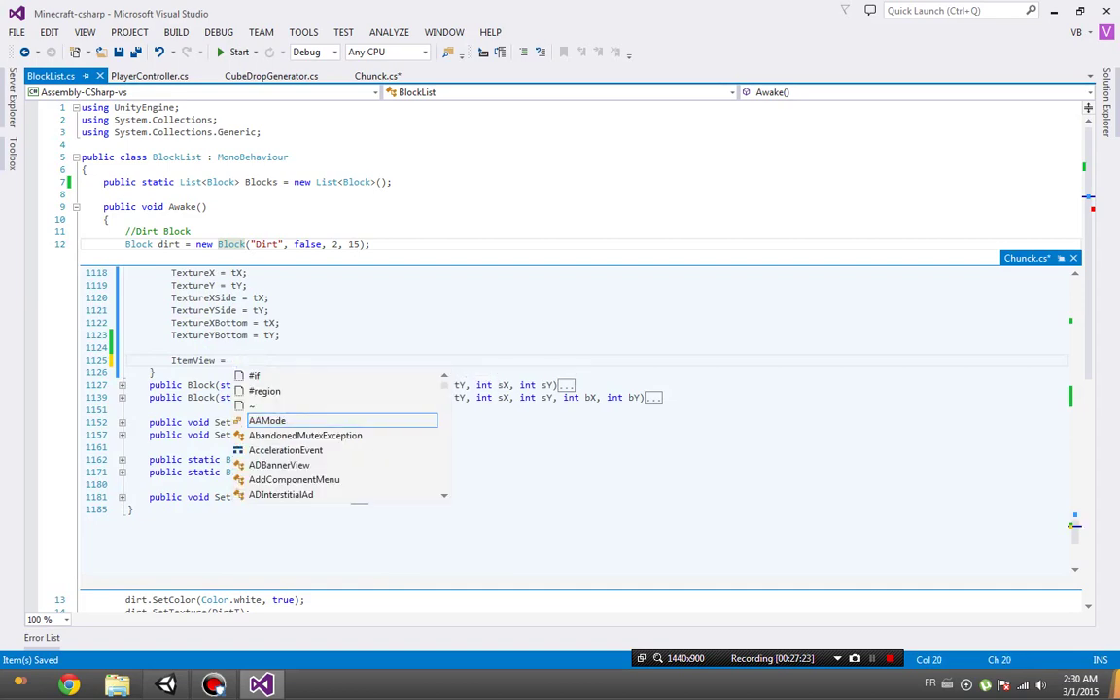
key("alt+Tab")
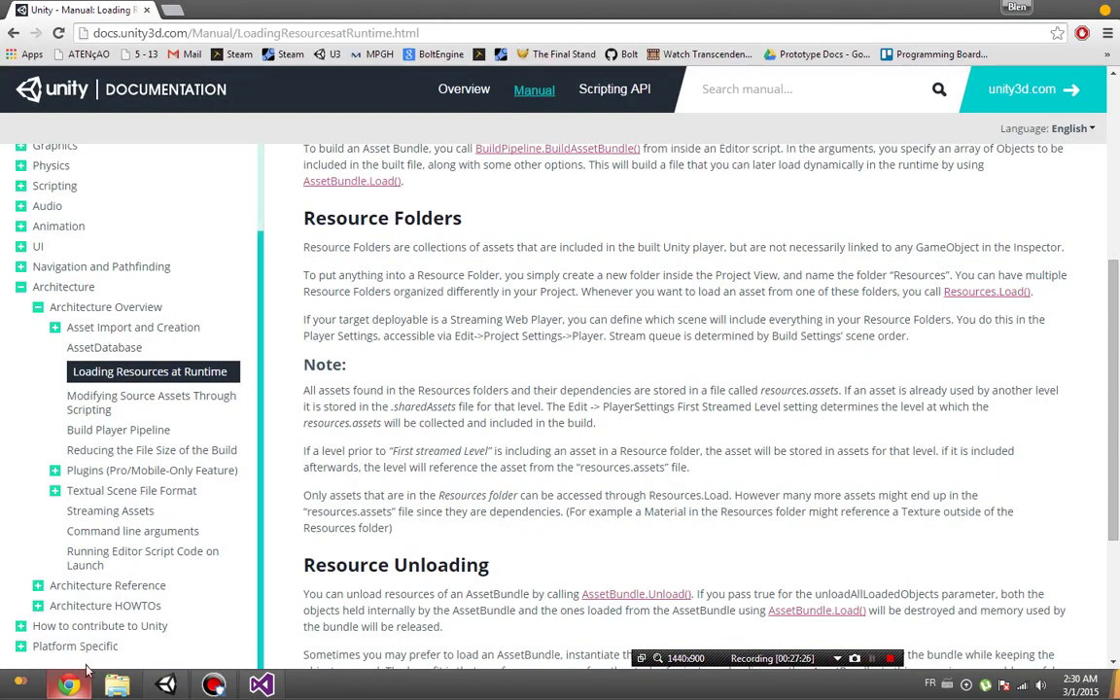
key("alt+Tab")
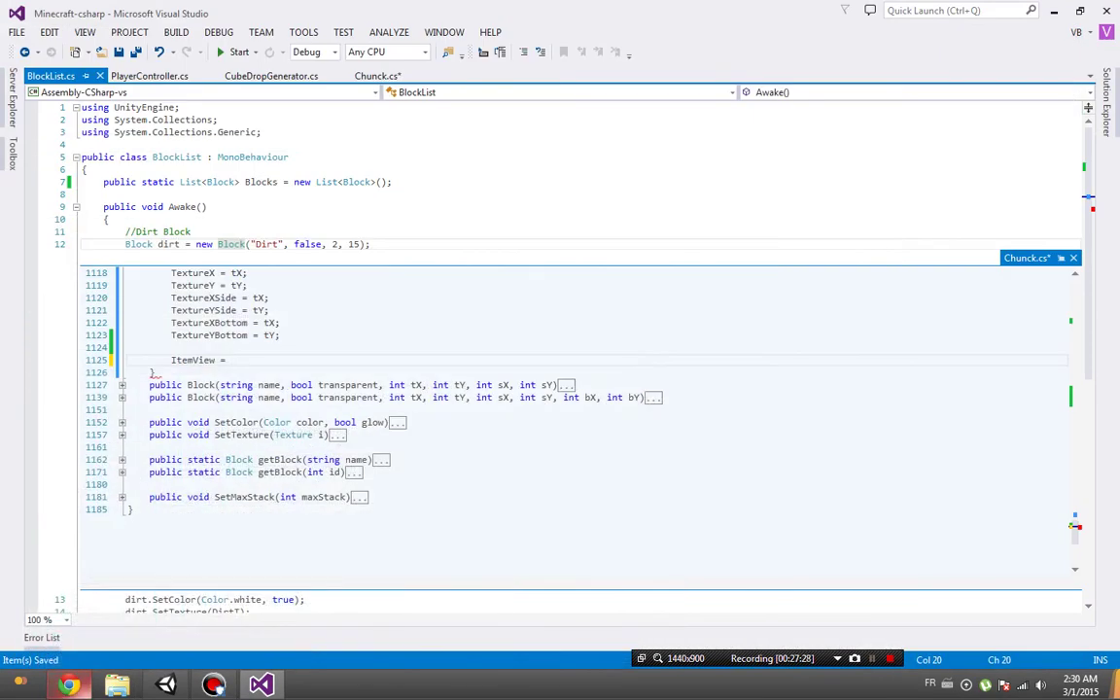
type("ResourceRequest")
type("s.")
key("Down")
key("Down")
key("Down")
key("Down")
type("(")
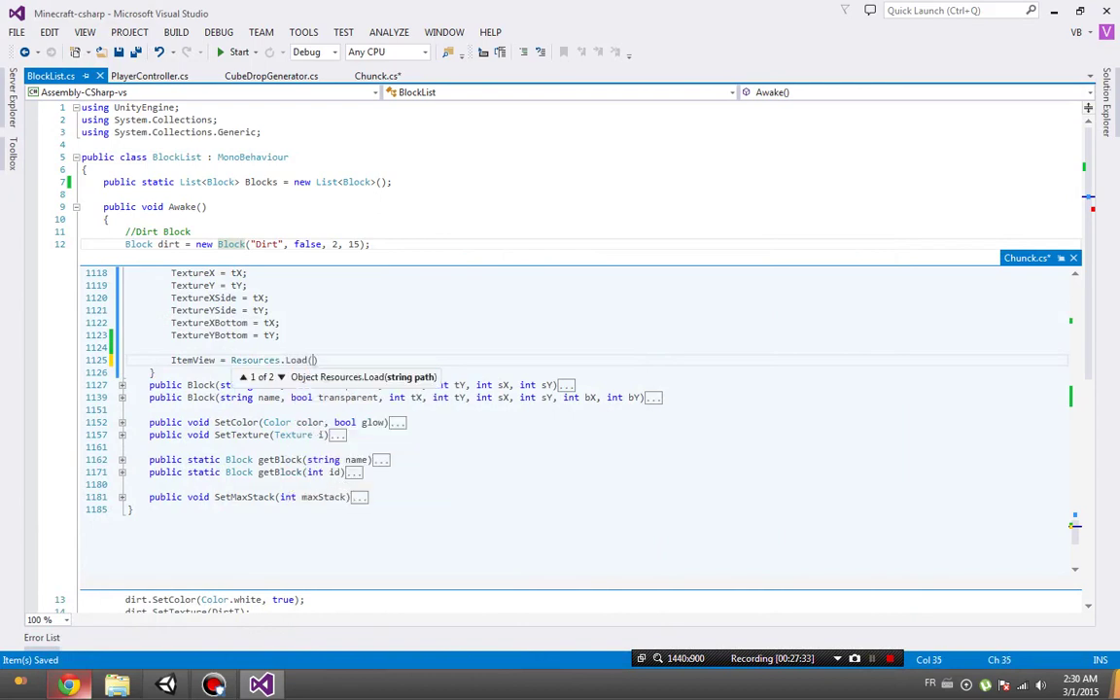
key("BackSpace")
type("<Text")
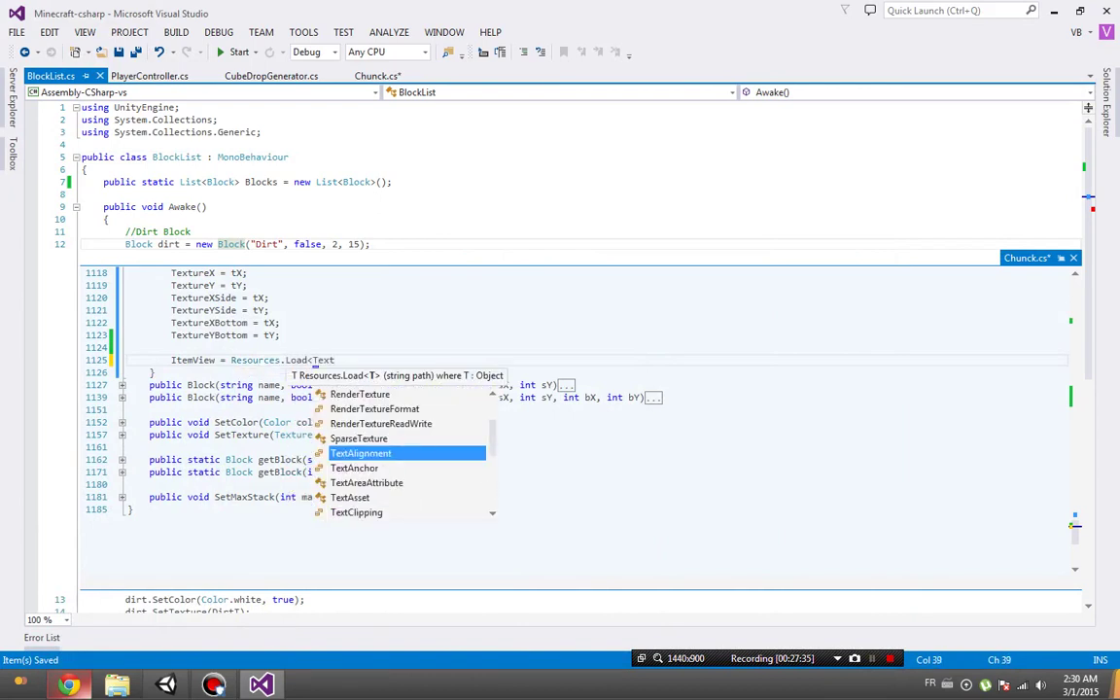
type("ure>(")
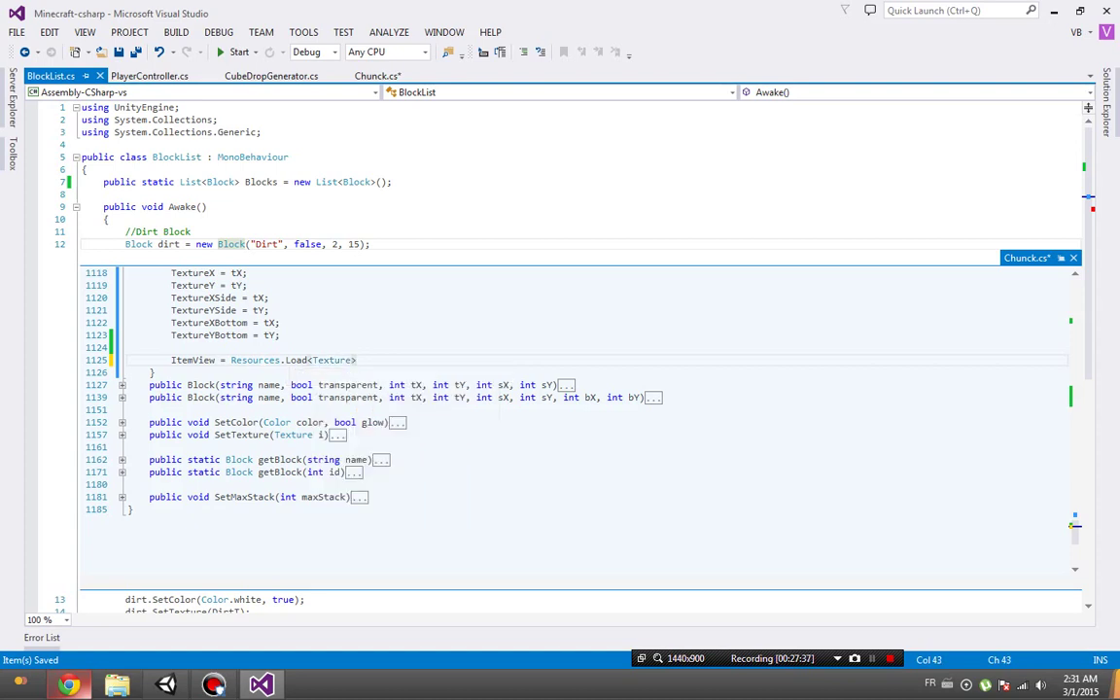
type("\"")
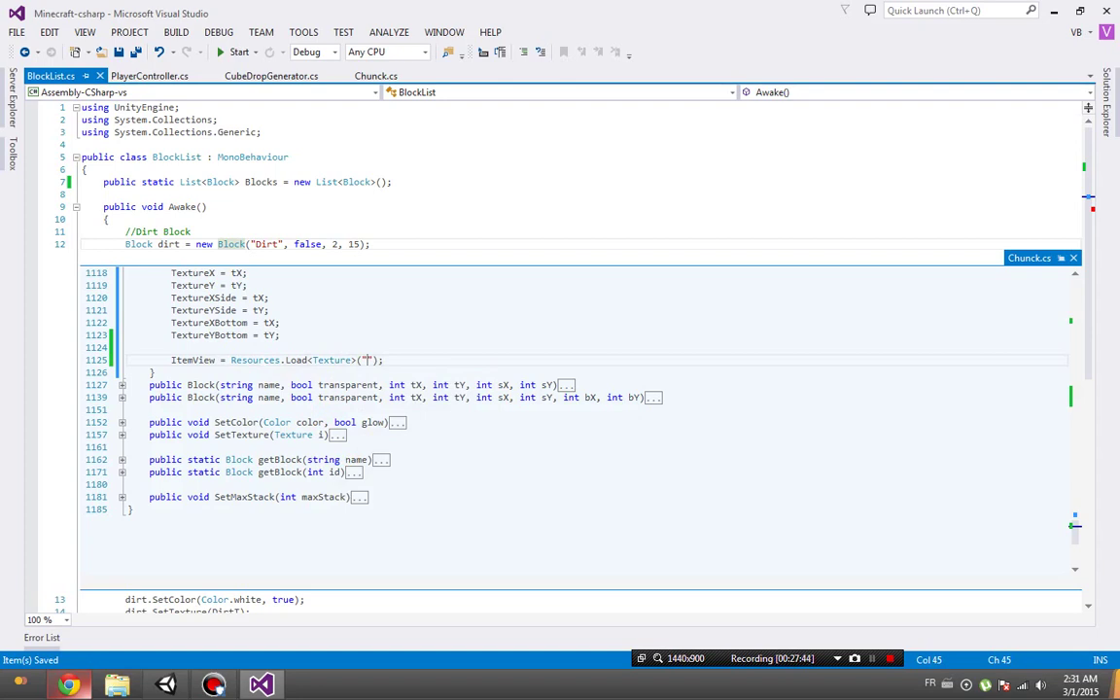
type(".png")
scroll(1074, 525, "up", 5)
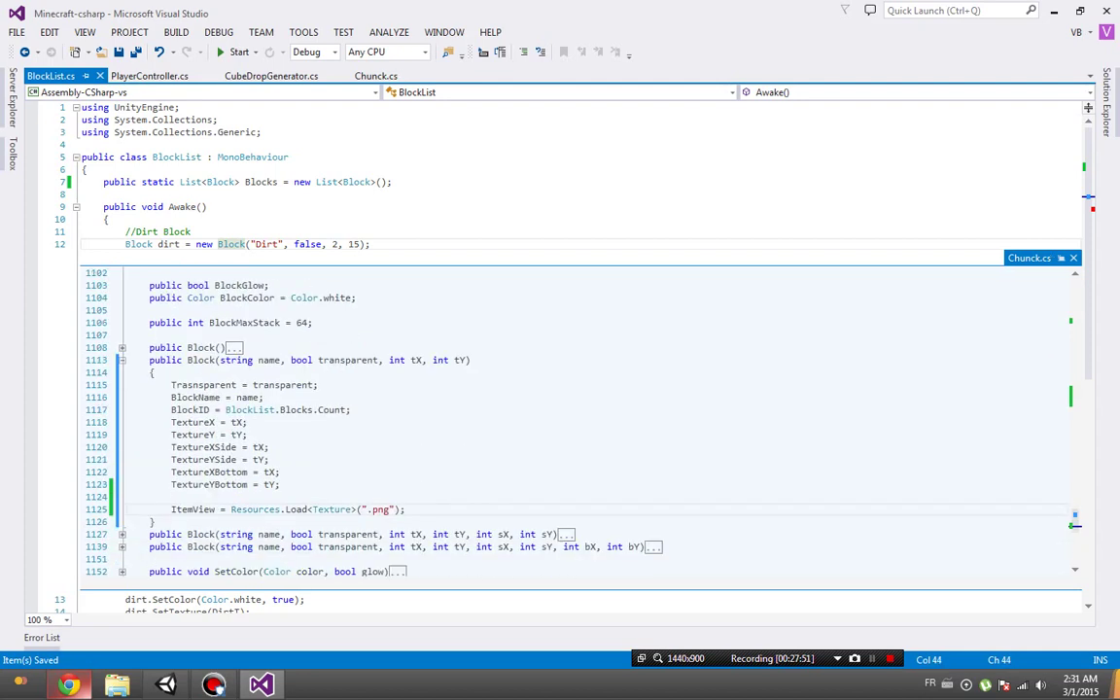
key("shift+Right")
key("shift+Right")
key("shift+Right")
key("BackSpace")
type("name")
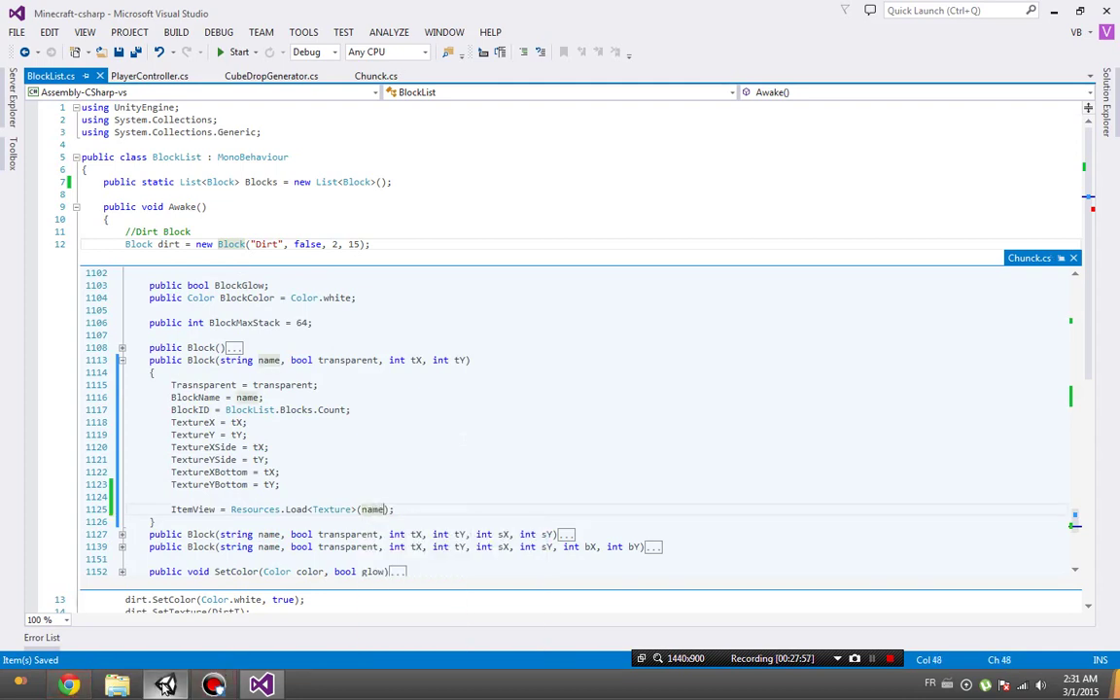
Paste the ItemView loading line into the second and third Block constructors.
left_click(121, 534)
scroll(583, 437, "down", 5)
left_click(122, 497)
key("ctrl+c")
left_click(154, 484)
key("ctrl+v")
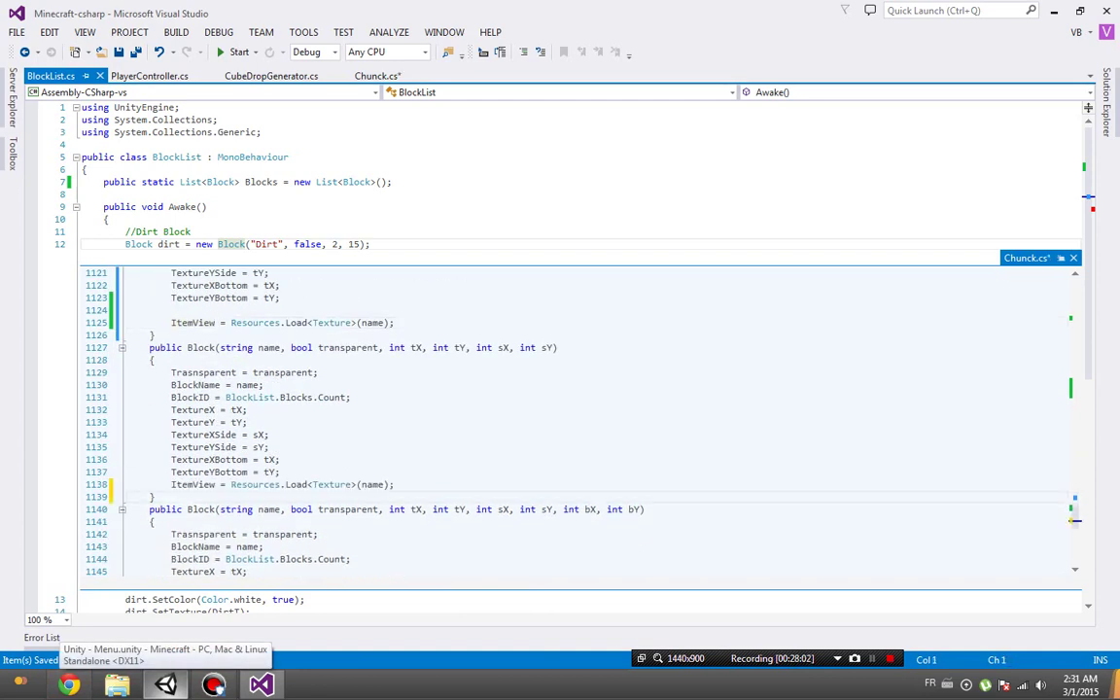
scroll(584, 437, "down", 4)
left_click(154, 496)
key("ctrl+v")
left_click(165, 686)
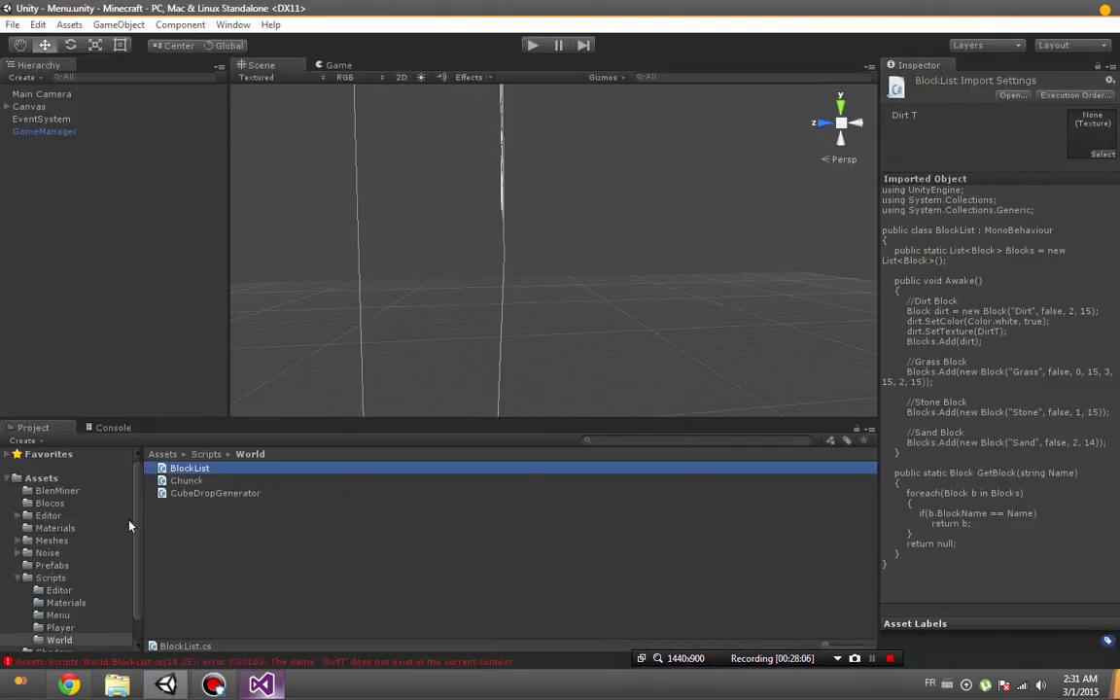
Rename the Blocos texture folder to Resources.
left_click(40, 501)
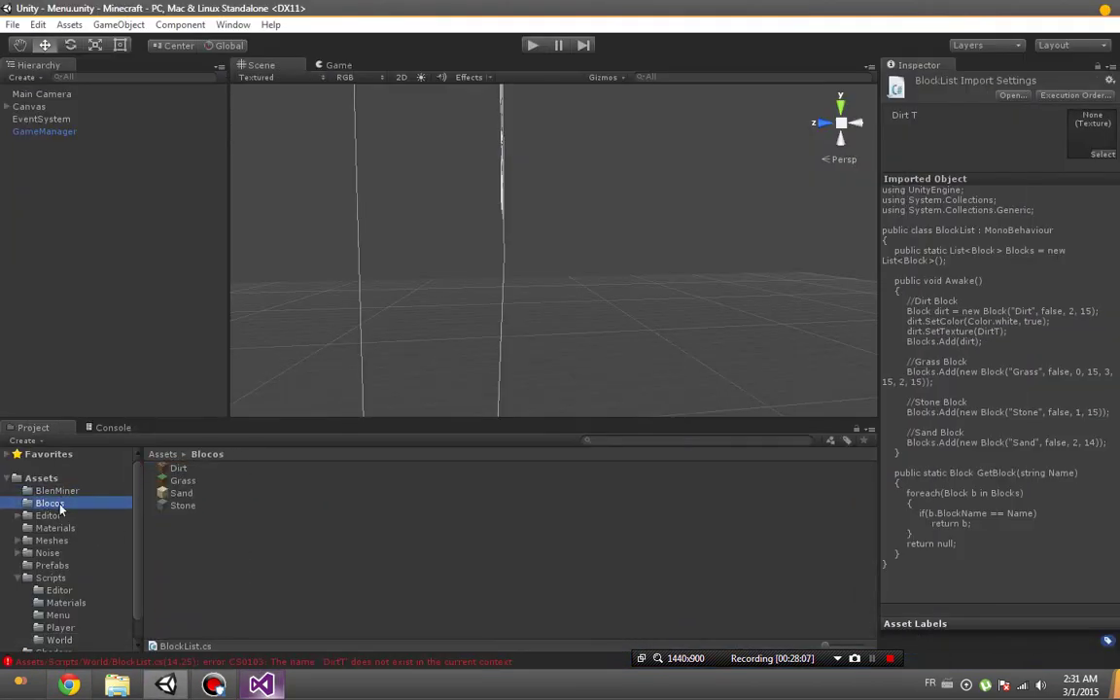
left_click(62, 504)
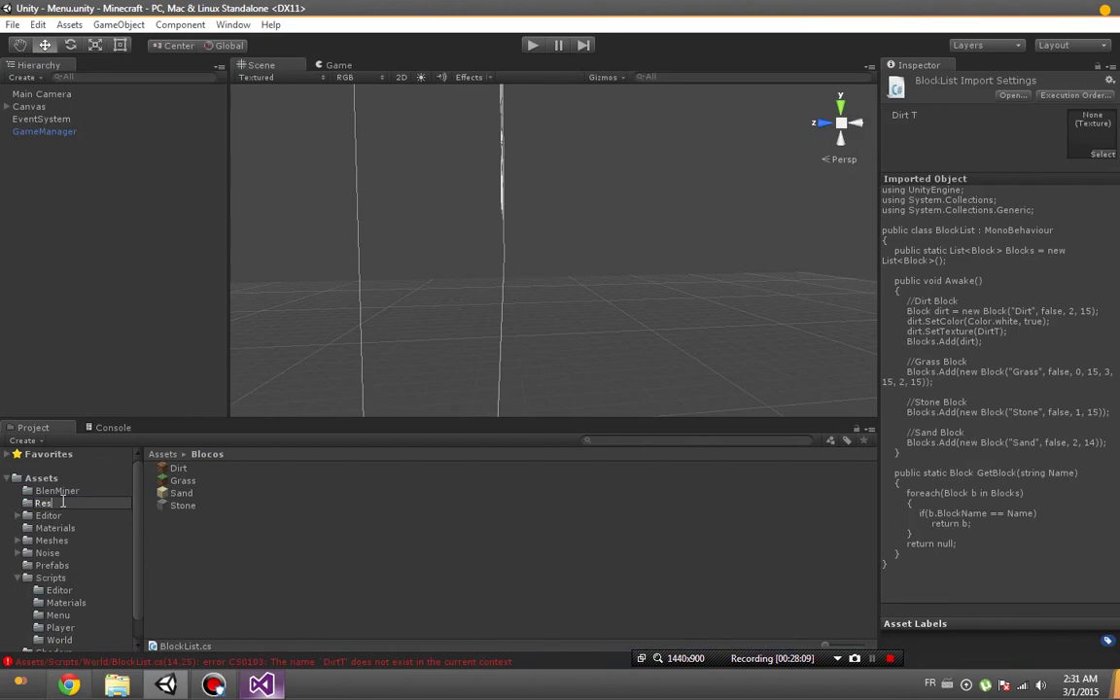
type("ources")
key("Return")
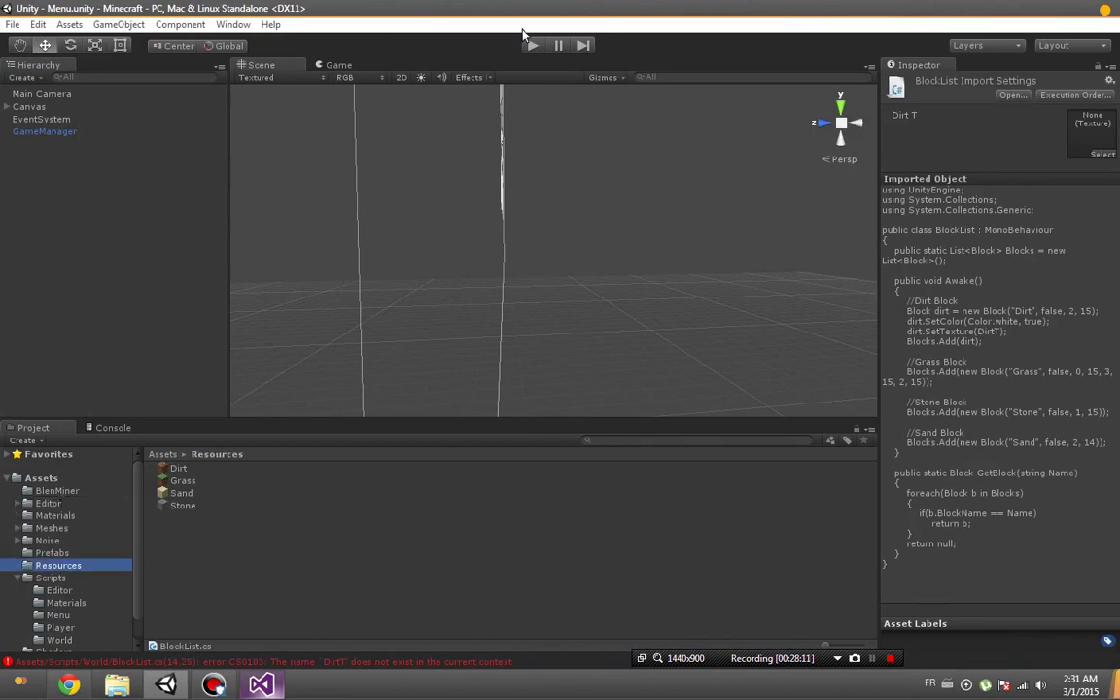
Press Play and open the DirtT compiler error from the Console in the code editor.
left_click(530, 46)
left_click(113, 427)
double_click(136, 457)
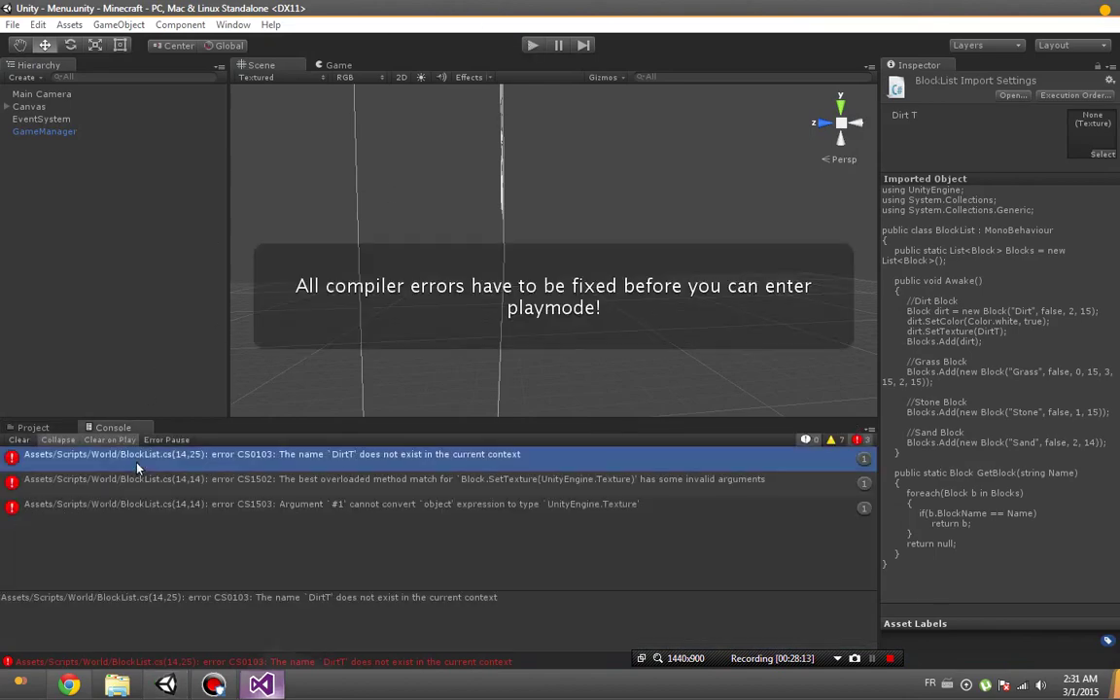
left_click(286, 428)
scroll(287, 429, "down", 2)
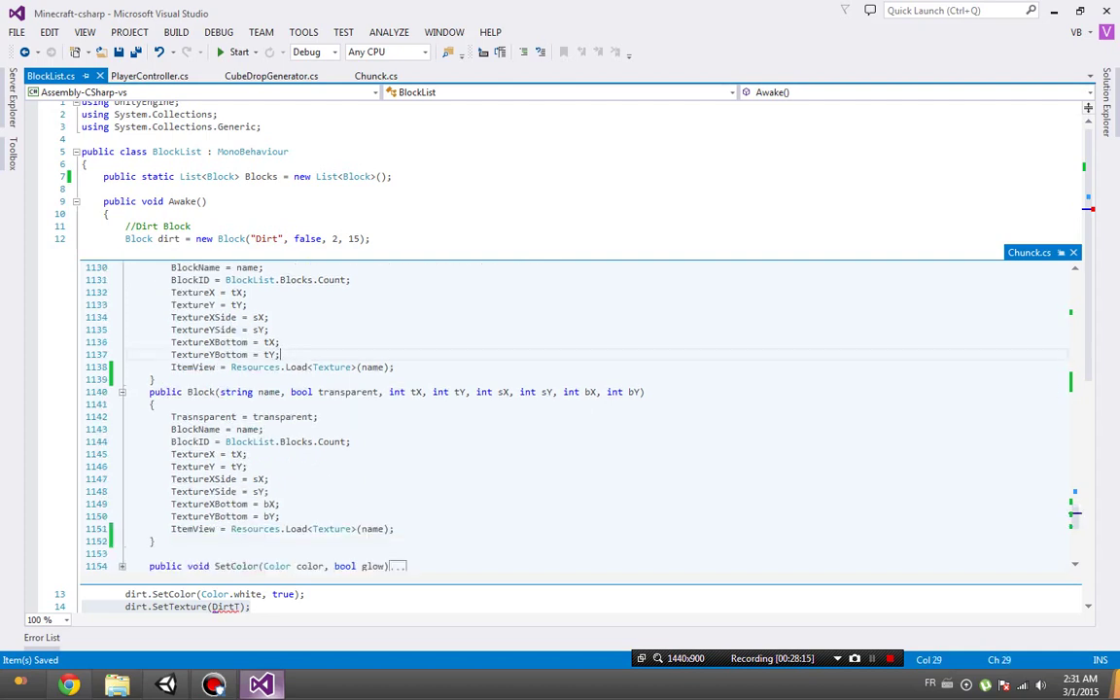
Close the Chunck.cs peek, delete the dirt.SetTexture(DirtT) line, and rerun the game in Unity.
scroll(287, 429, "down", 1)
left_click(1073, 254)
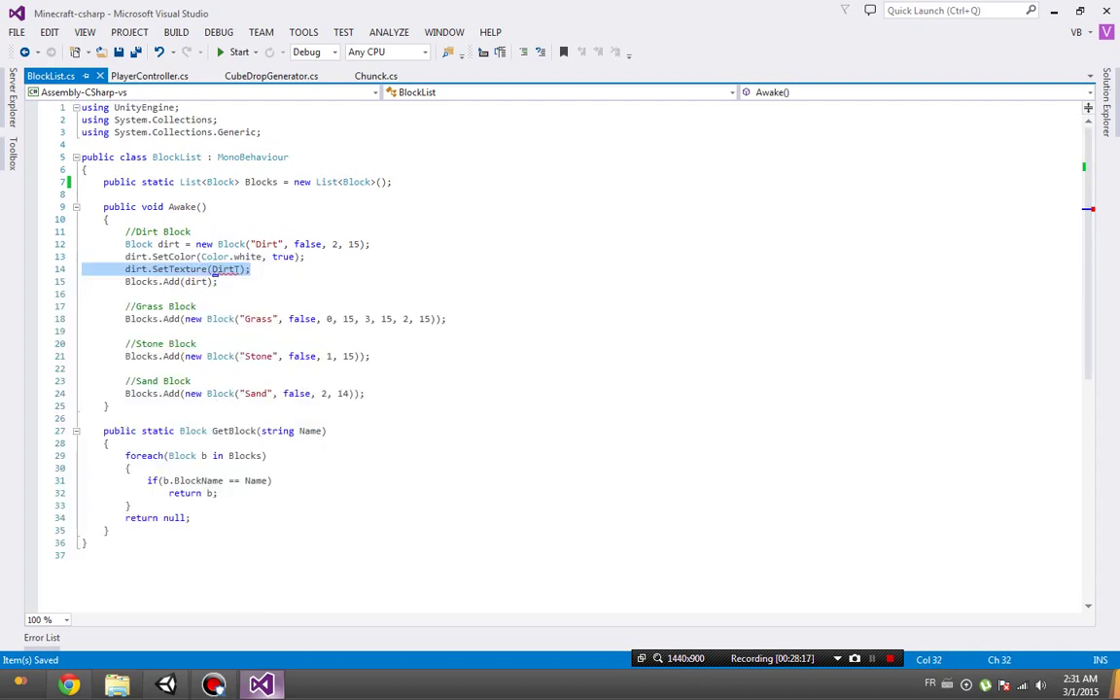
left_click(219, 281)
key("Up")
key("End")
key("shift+Up")
key("shift+End")
key("BackSpace")
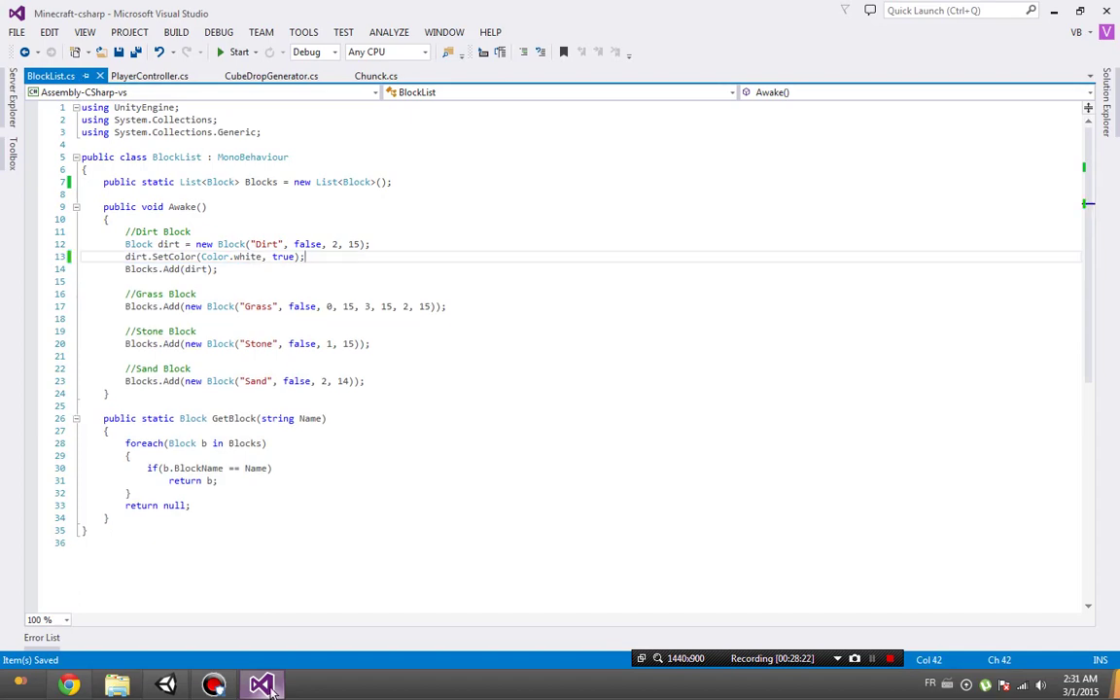
left_click(271, 688)
left_click(534, 45)
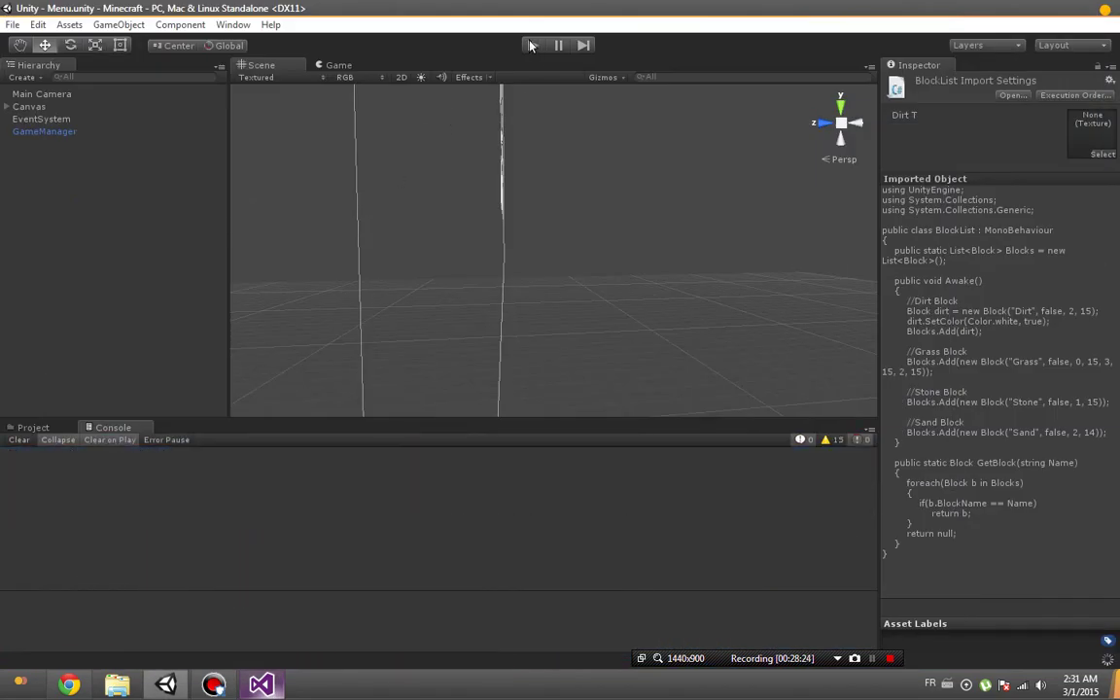
Load a world under a player name and open the inventory to check the block icons.
left_click(550, 240)
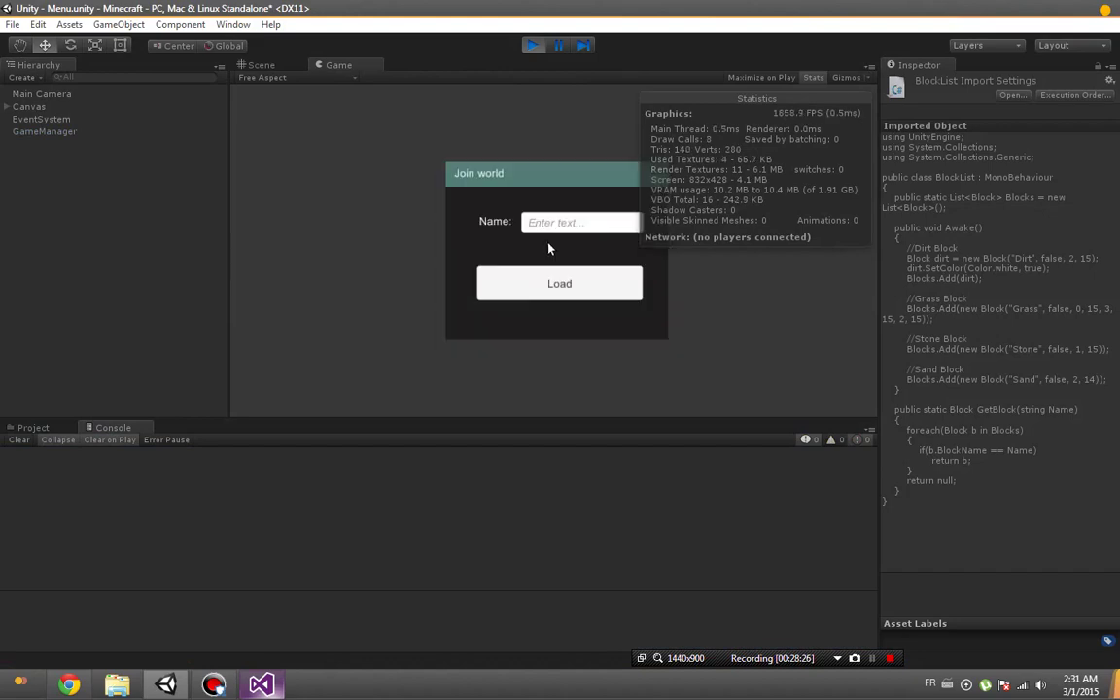
left_click(570, 229)
type("BlenMine")
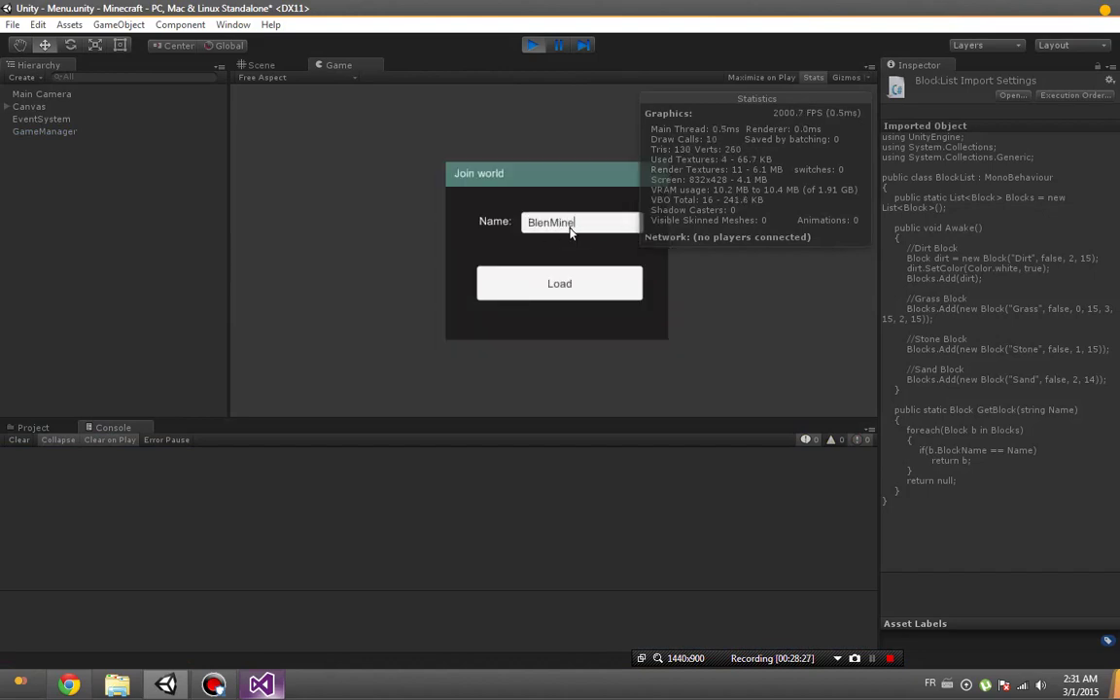
type("r")
left_click(577, 292)
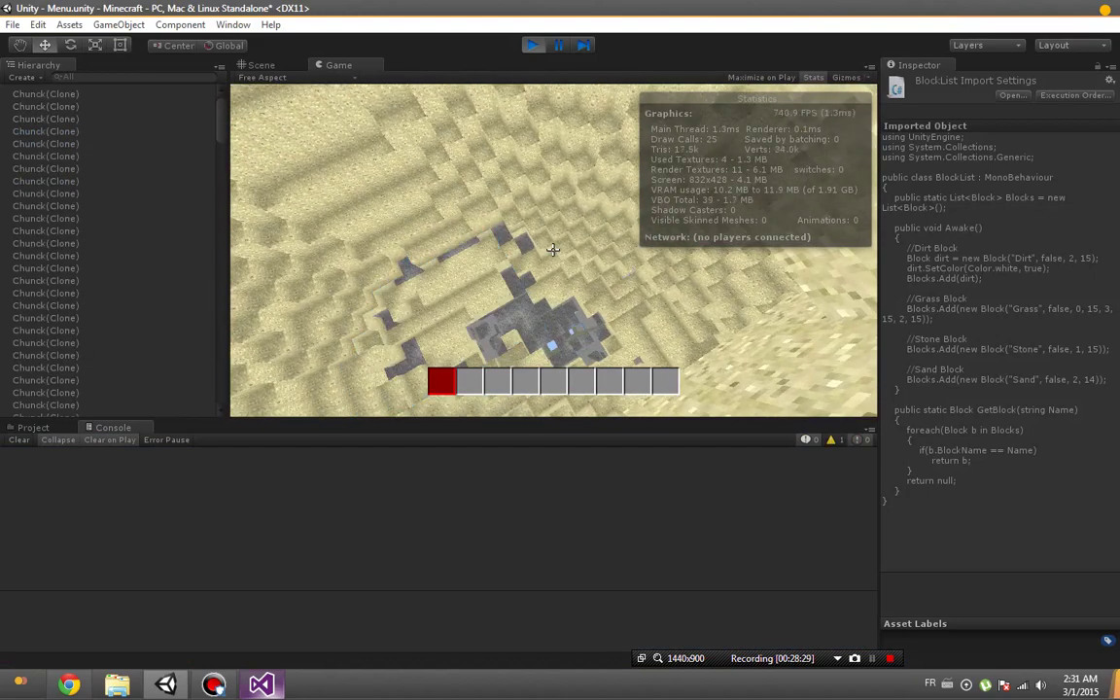
key("e")
left_click(470, 139)
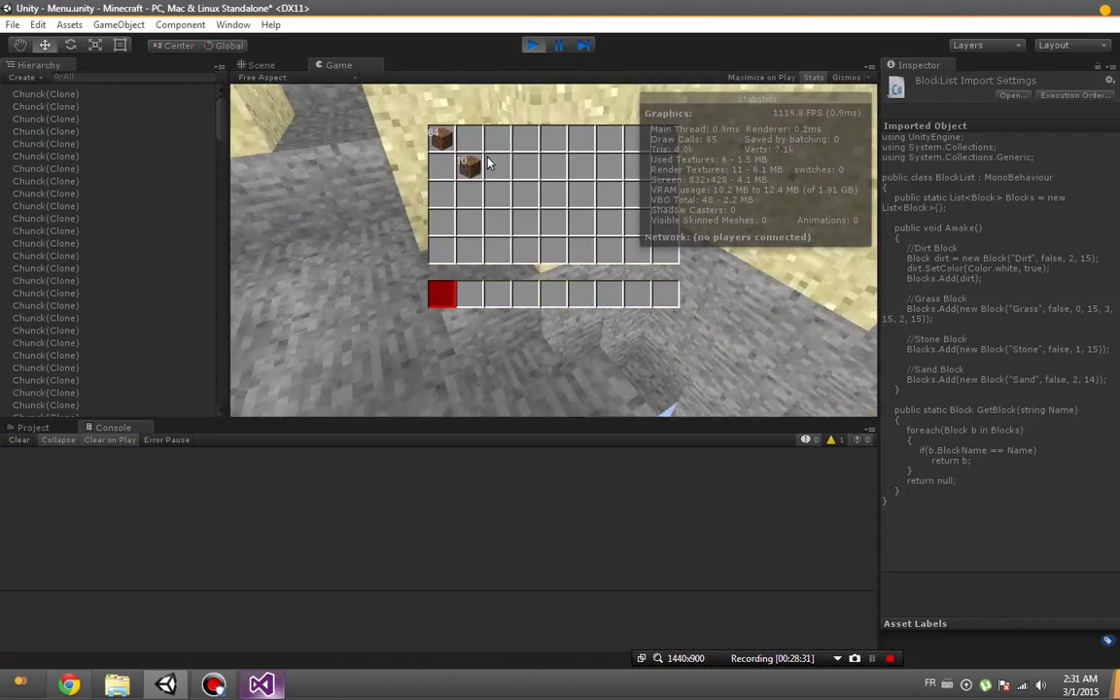
key("e")
key("e")
key("e")
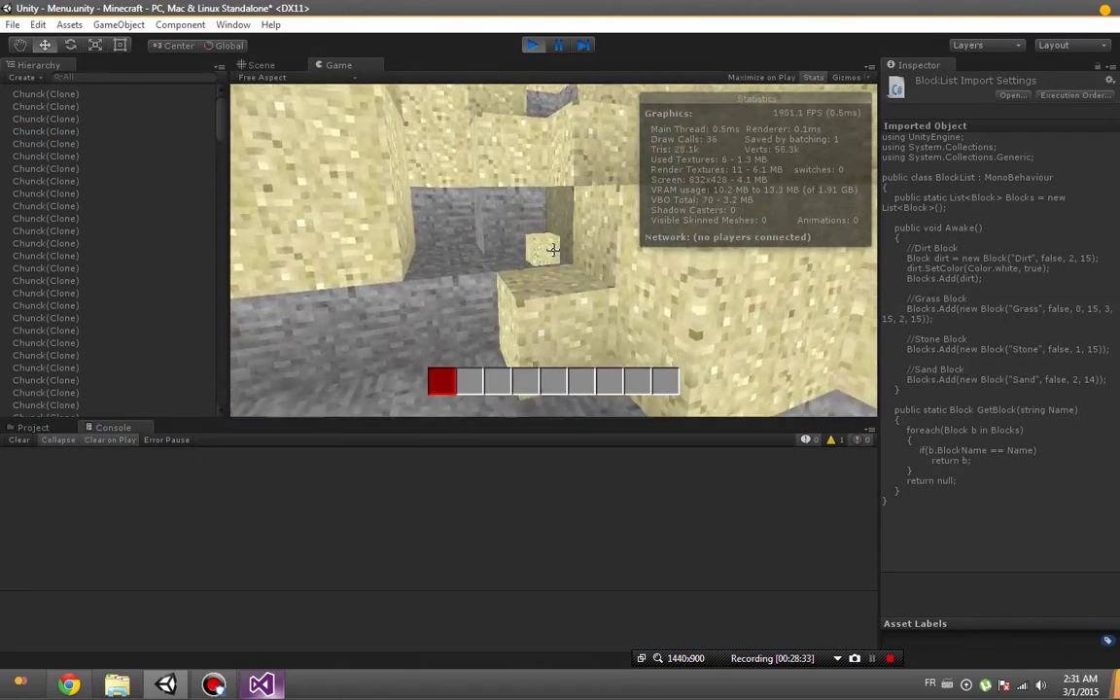
key("e")
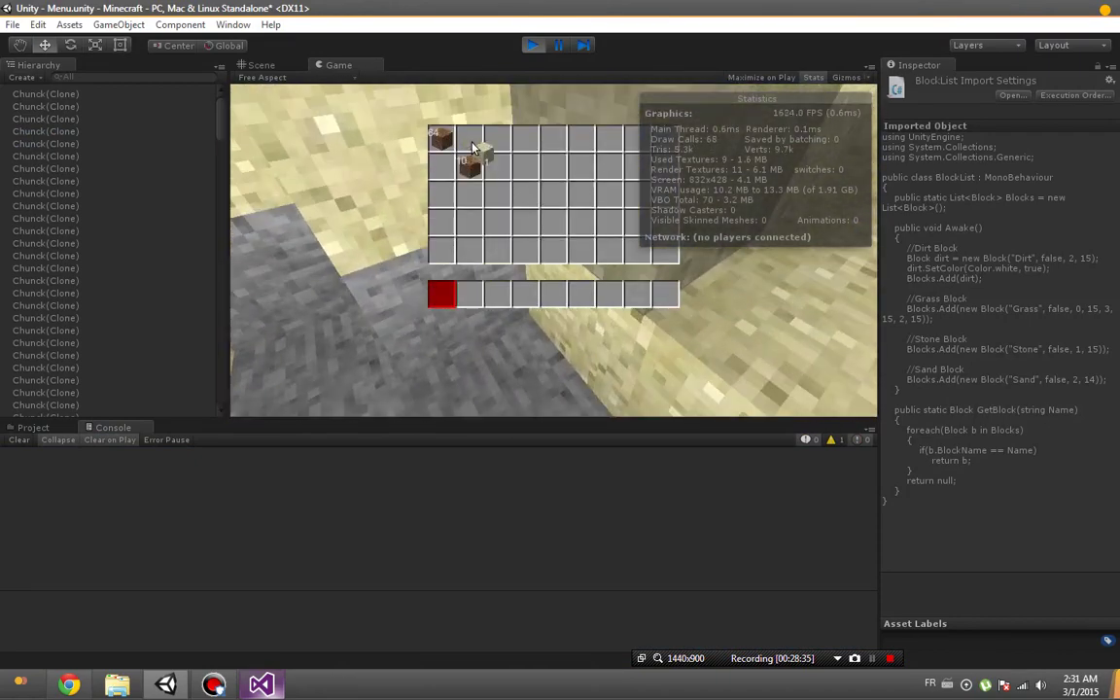
key("e")
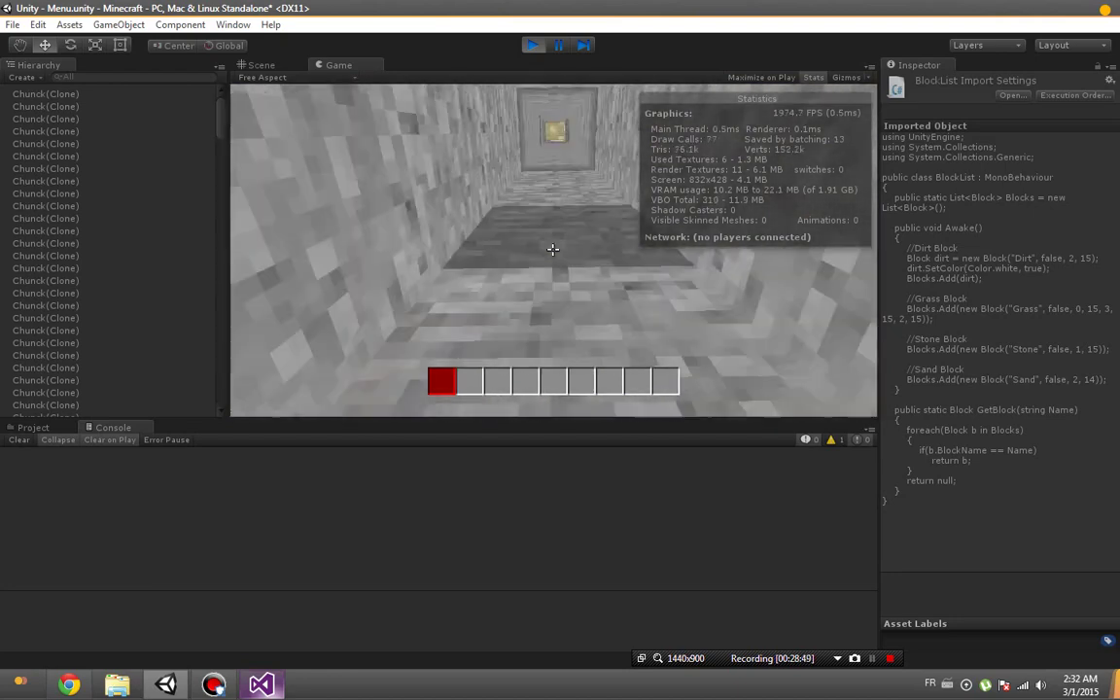
key("e")
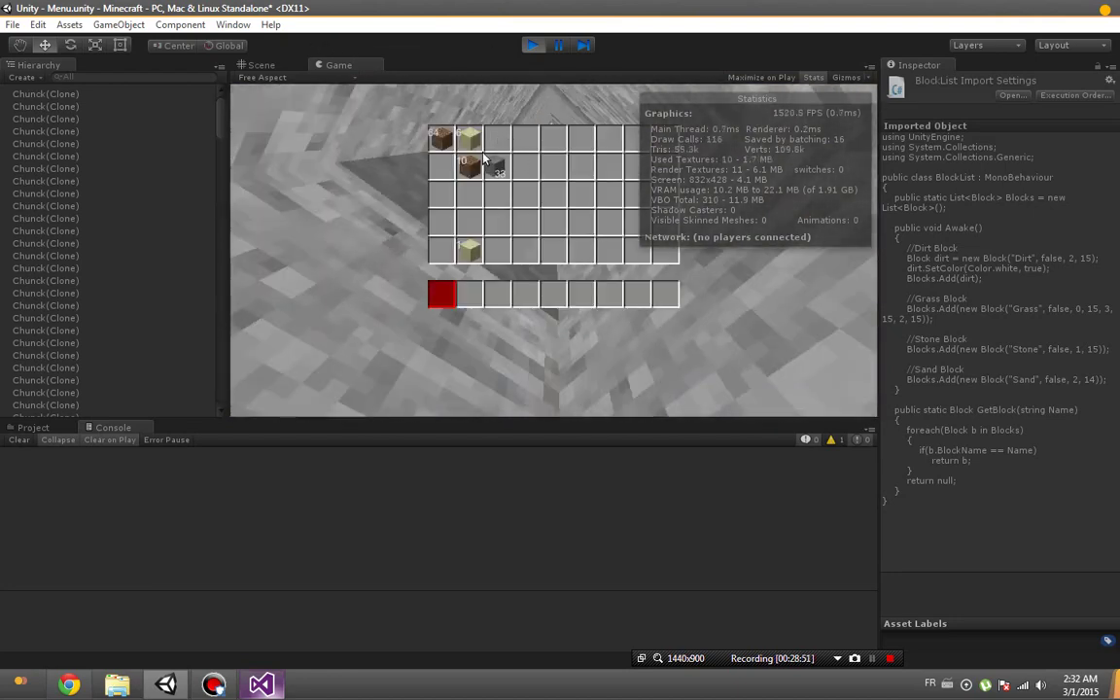
In the Scene view, select and frame First Person Controller 1.
left_click(268, 66)
scroll(83, 194, "down", 10)
left_click(63, 172)
key("f")
scroll(587, 256, "down", 5)
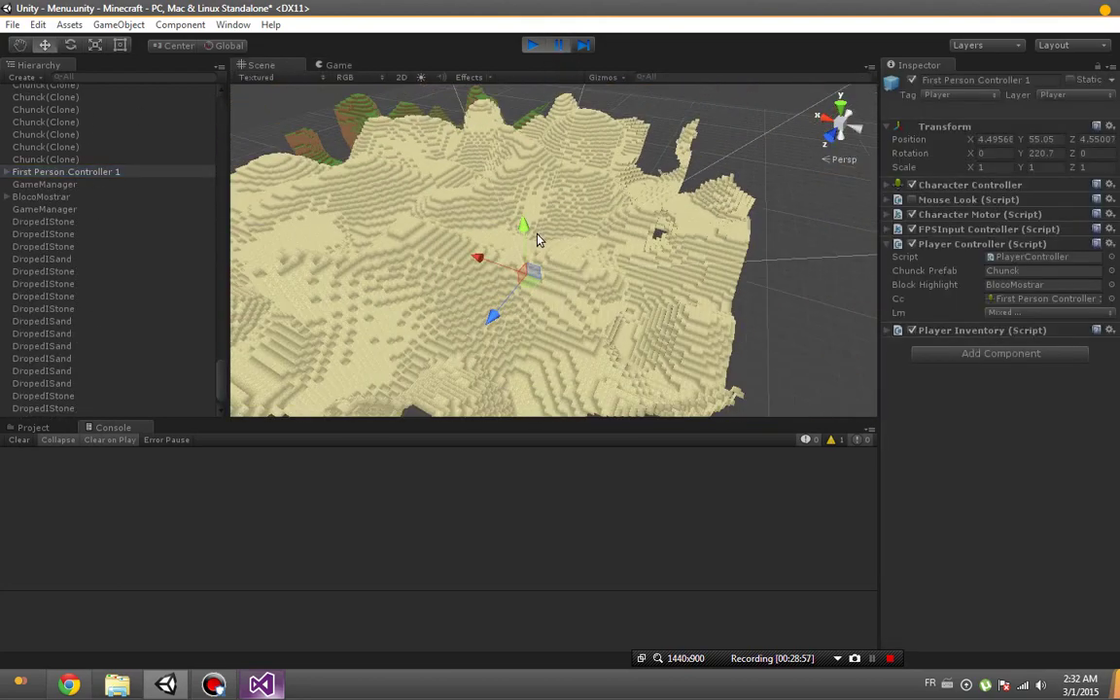
Orbit the Scene view around the sand terrain near the player.
left_click_drag(586, 256, 650, 246, "alt")
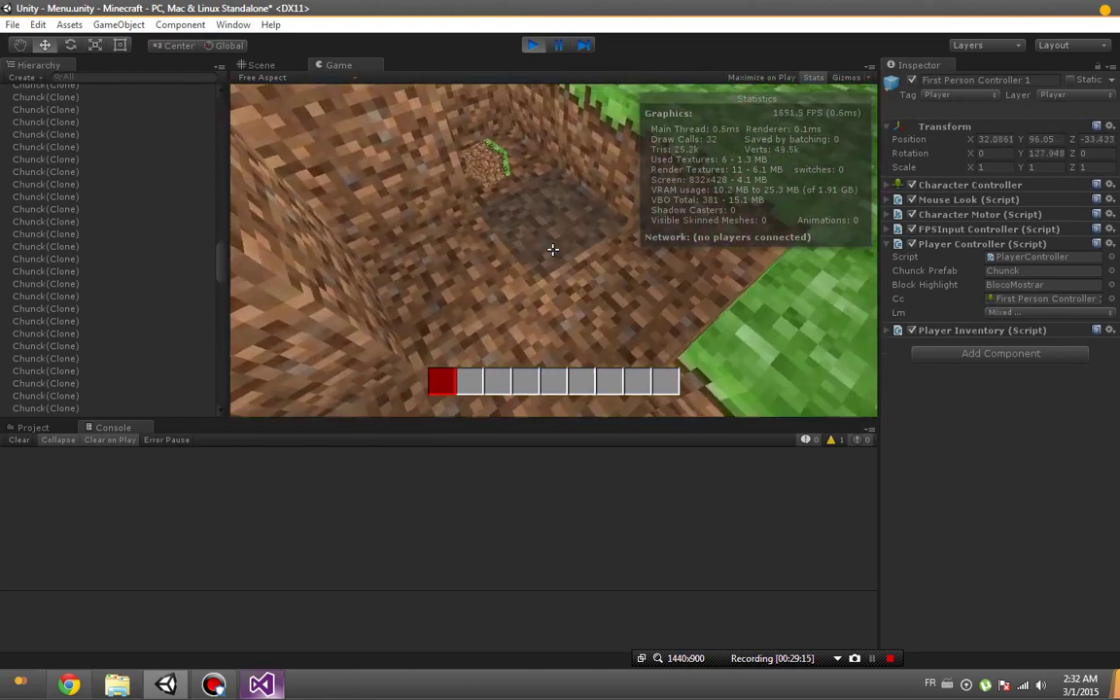
Open the inventory, pick up the grass block stack, and close it again.
key("e")
left_click(496, 139)
key("e")
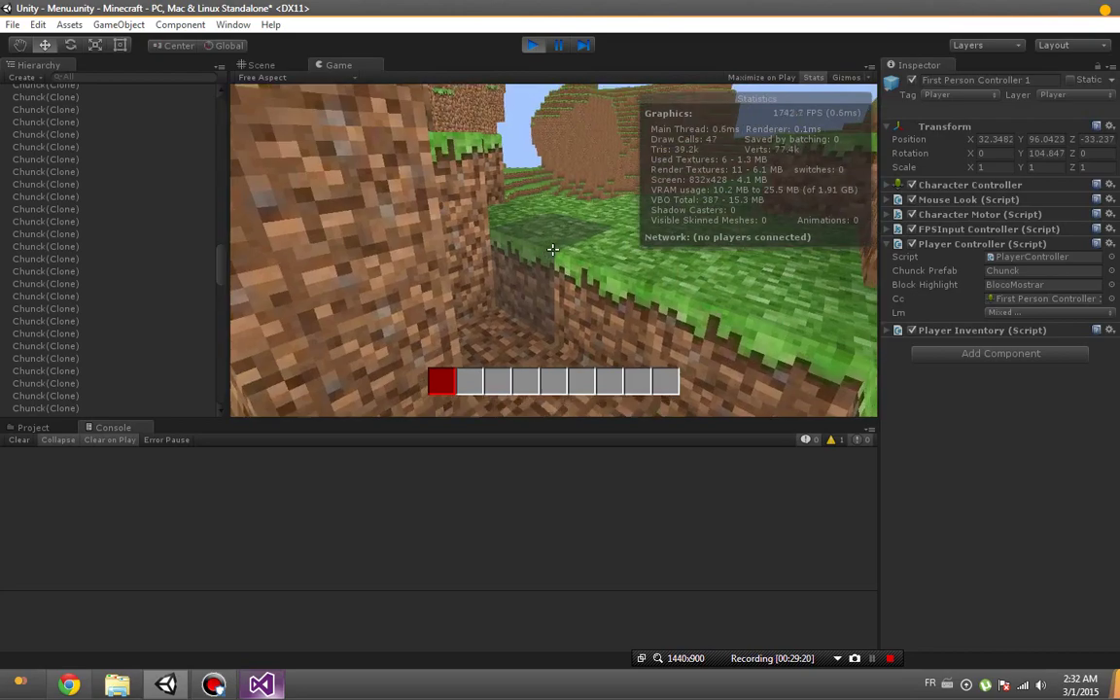
Walk the player forward across the grass and dirt hills to the sandy edge.
key("w")
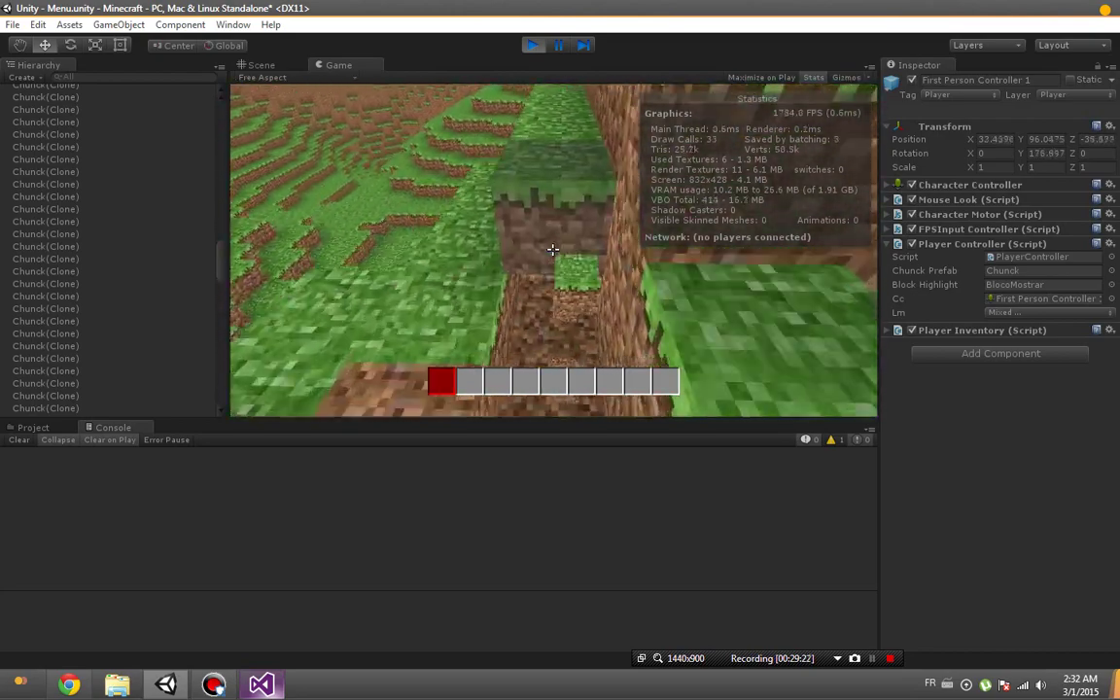
key("w")
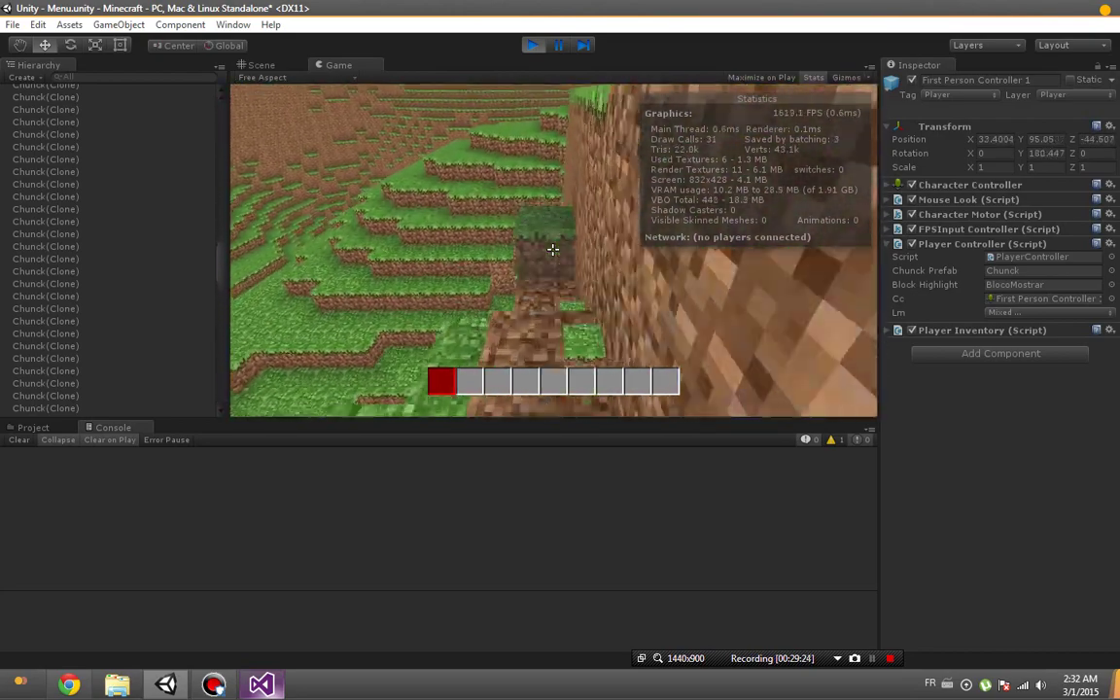
key("w")
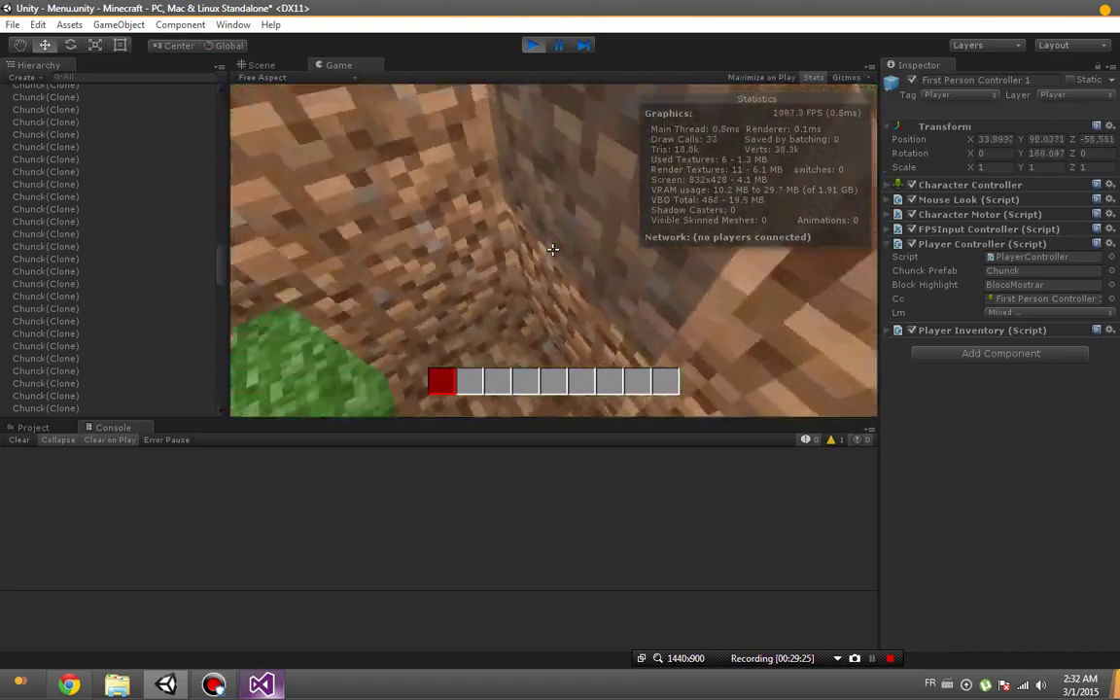
key("w")
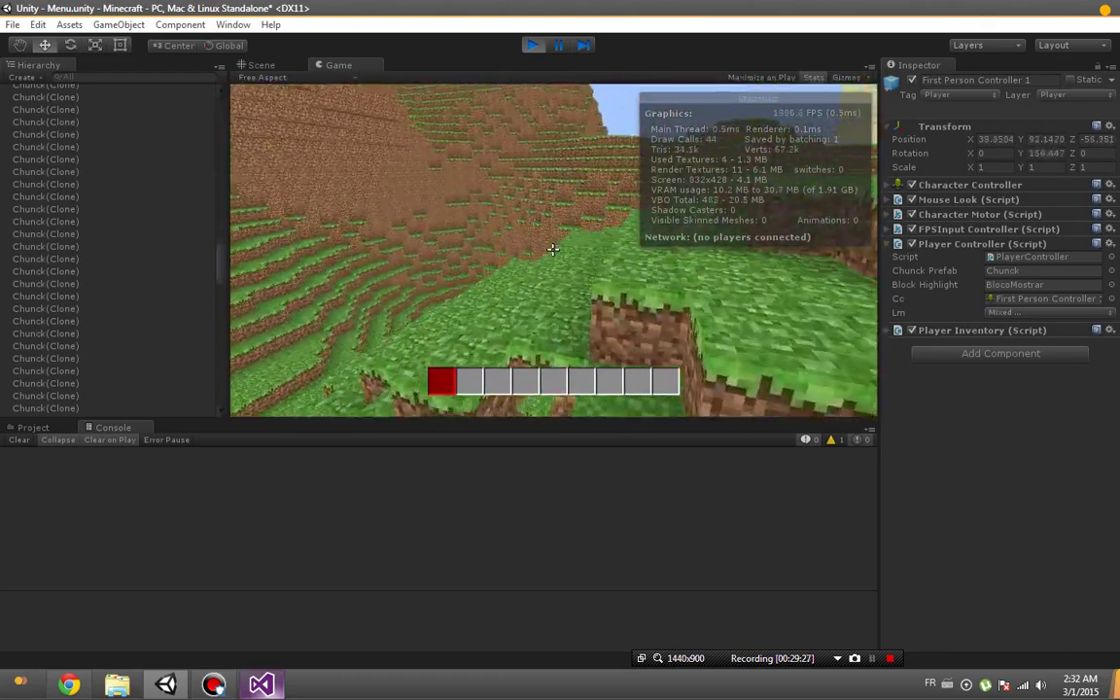
key("w")
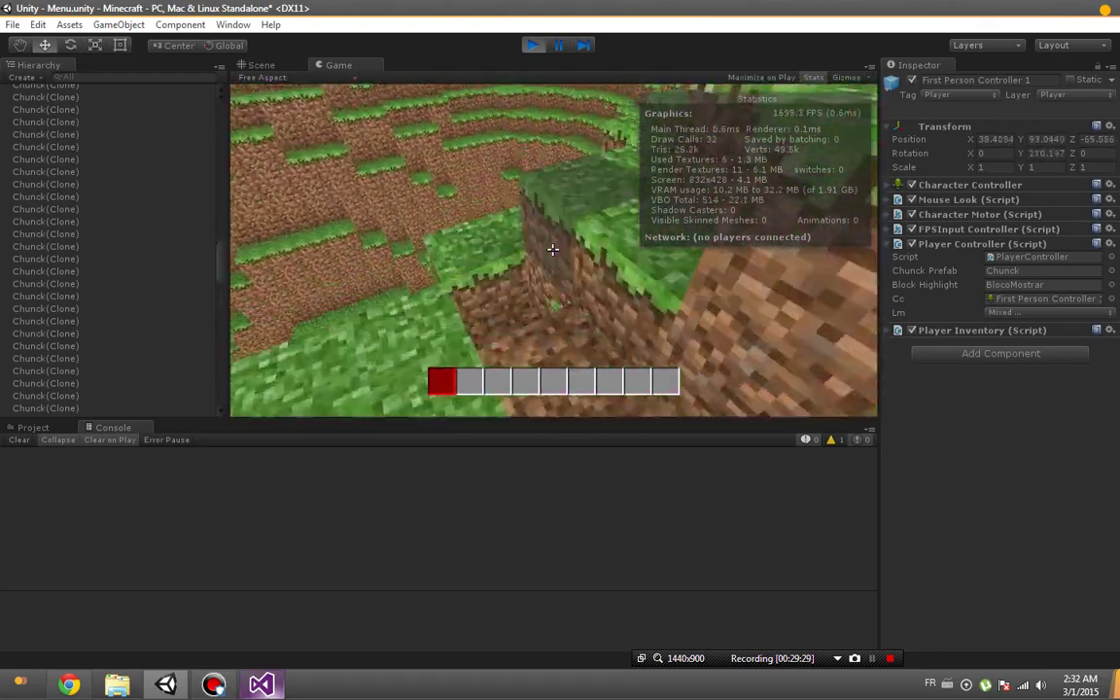
key("w")
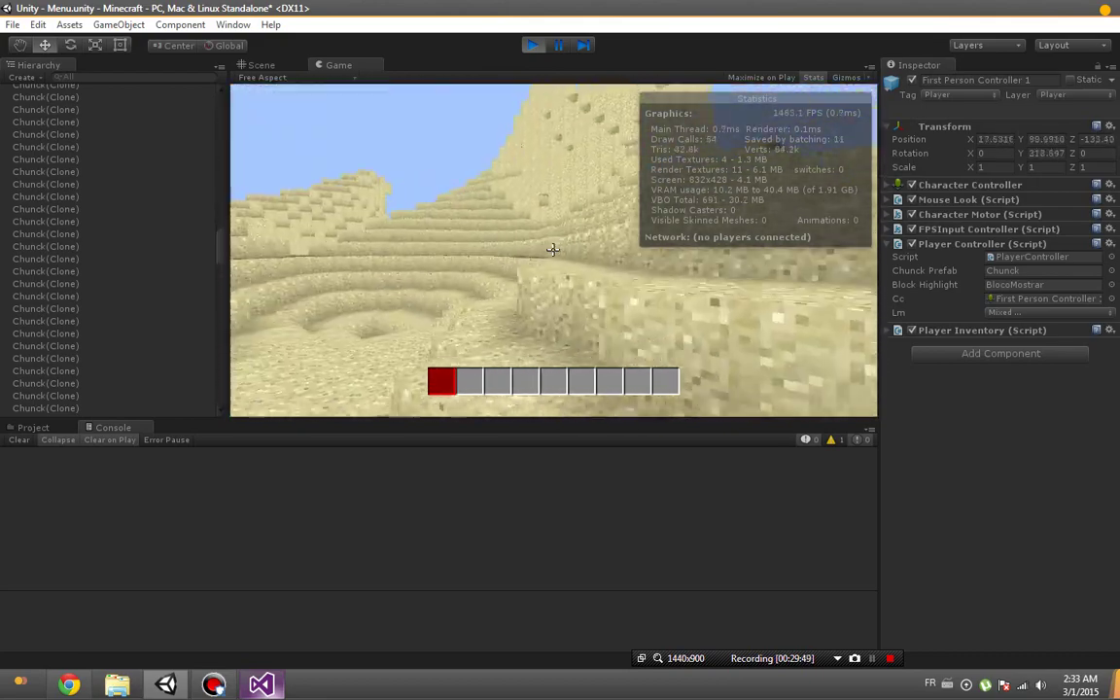
key("w")
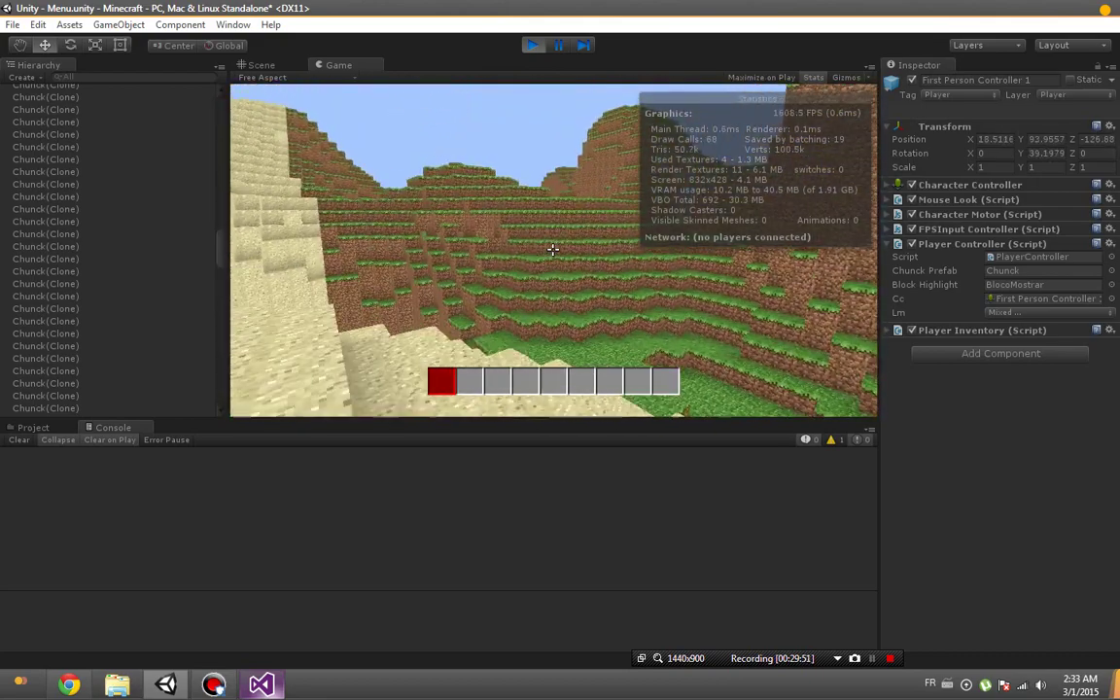